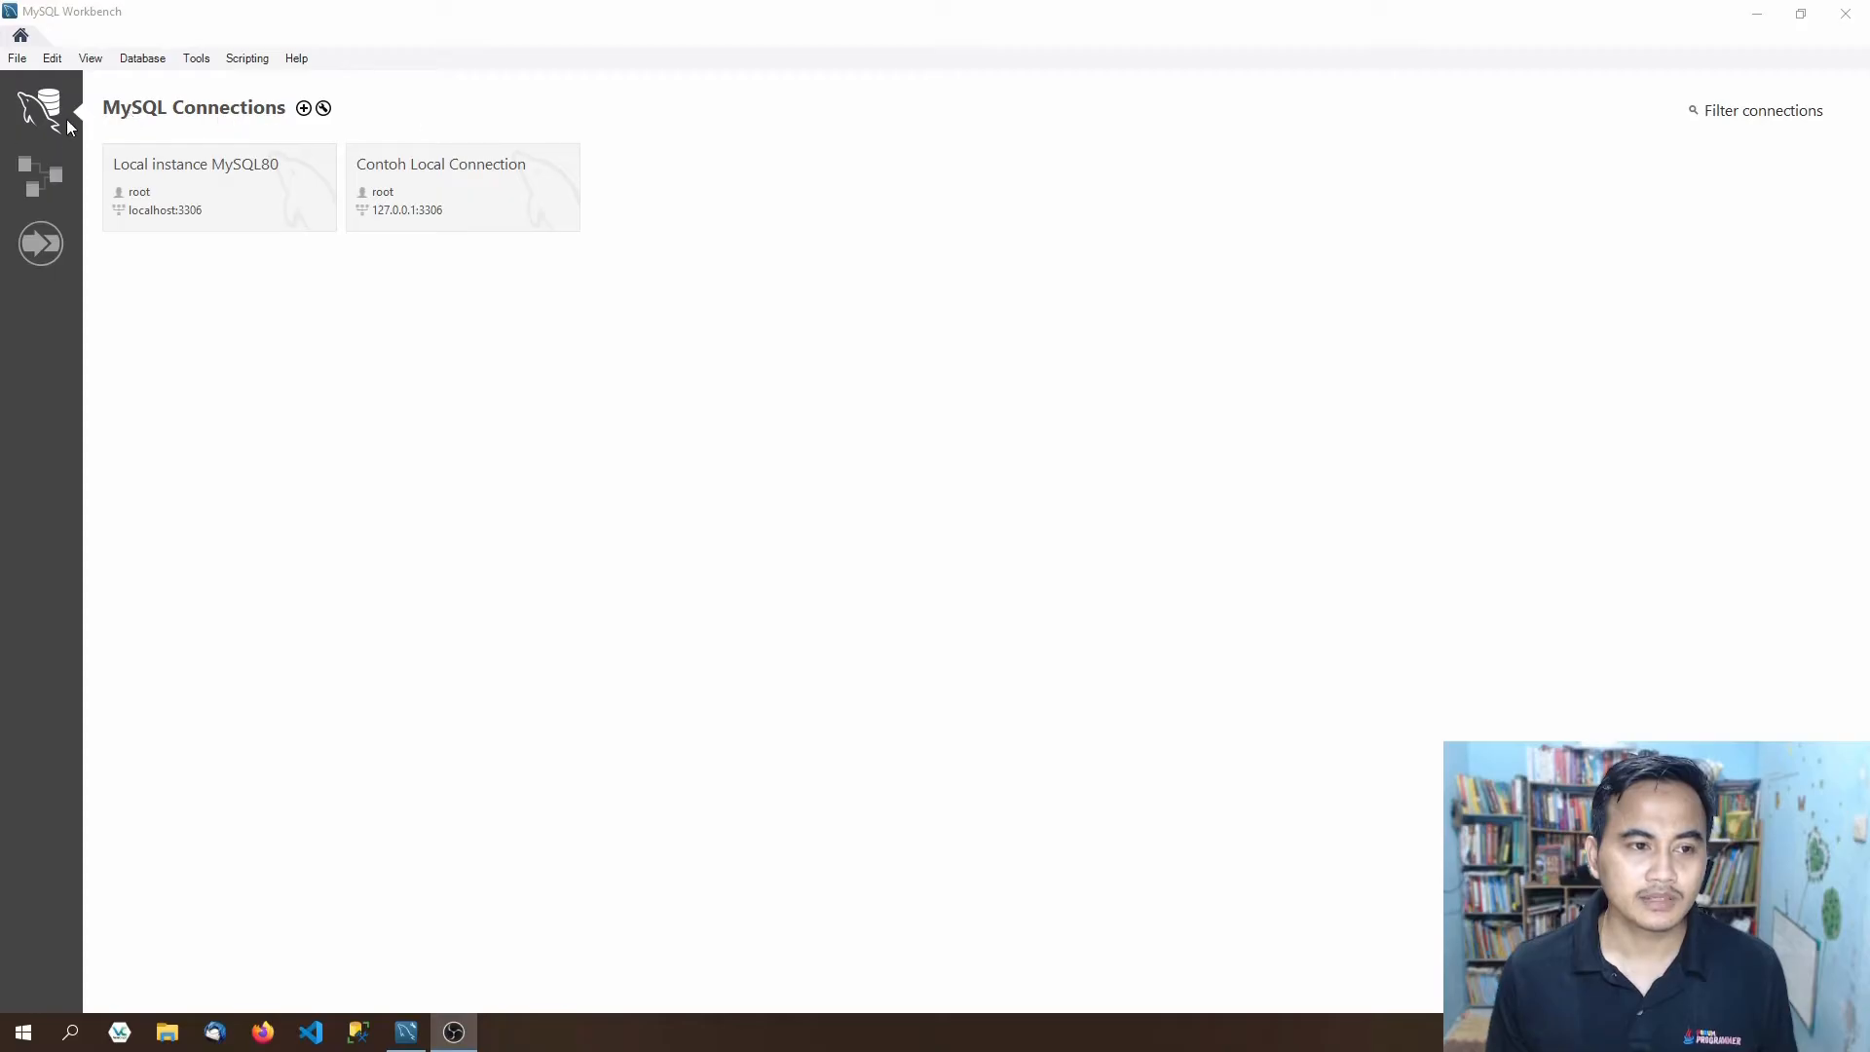
Open the Contoh Local Connection server connection, entering the root account's password.
left_click(44, 167)
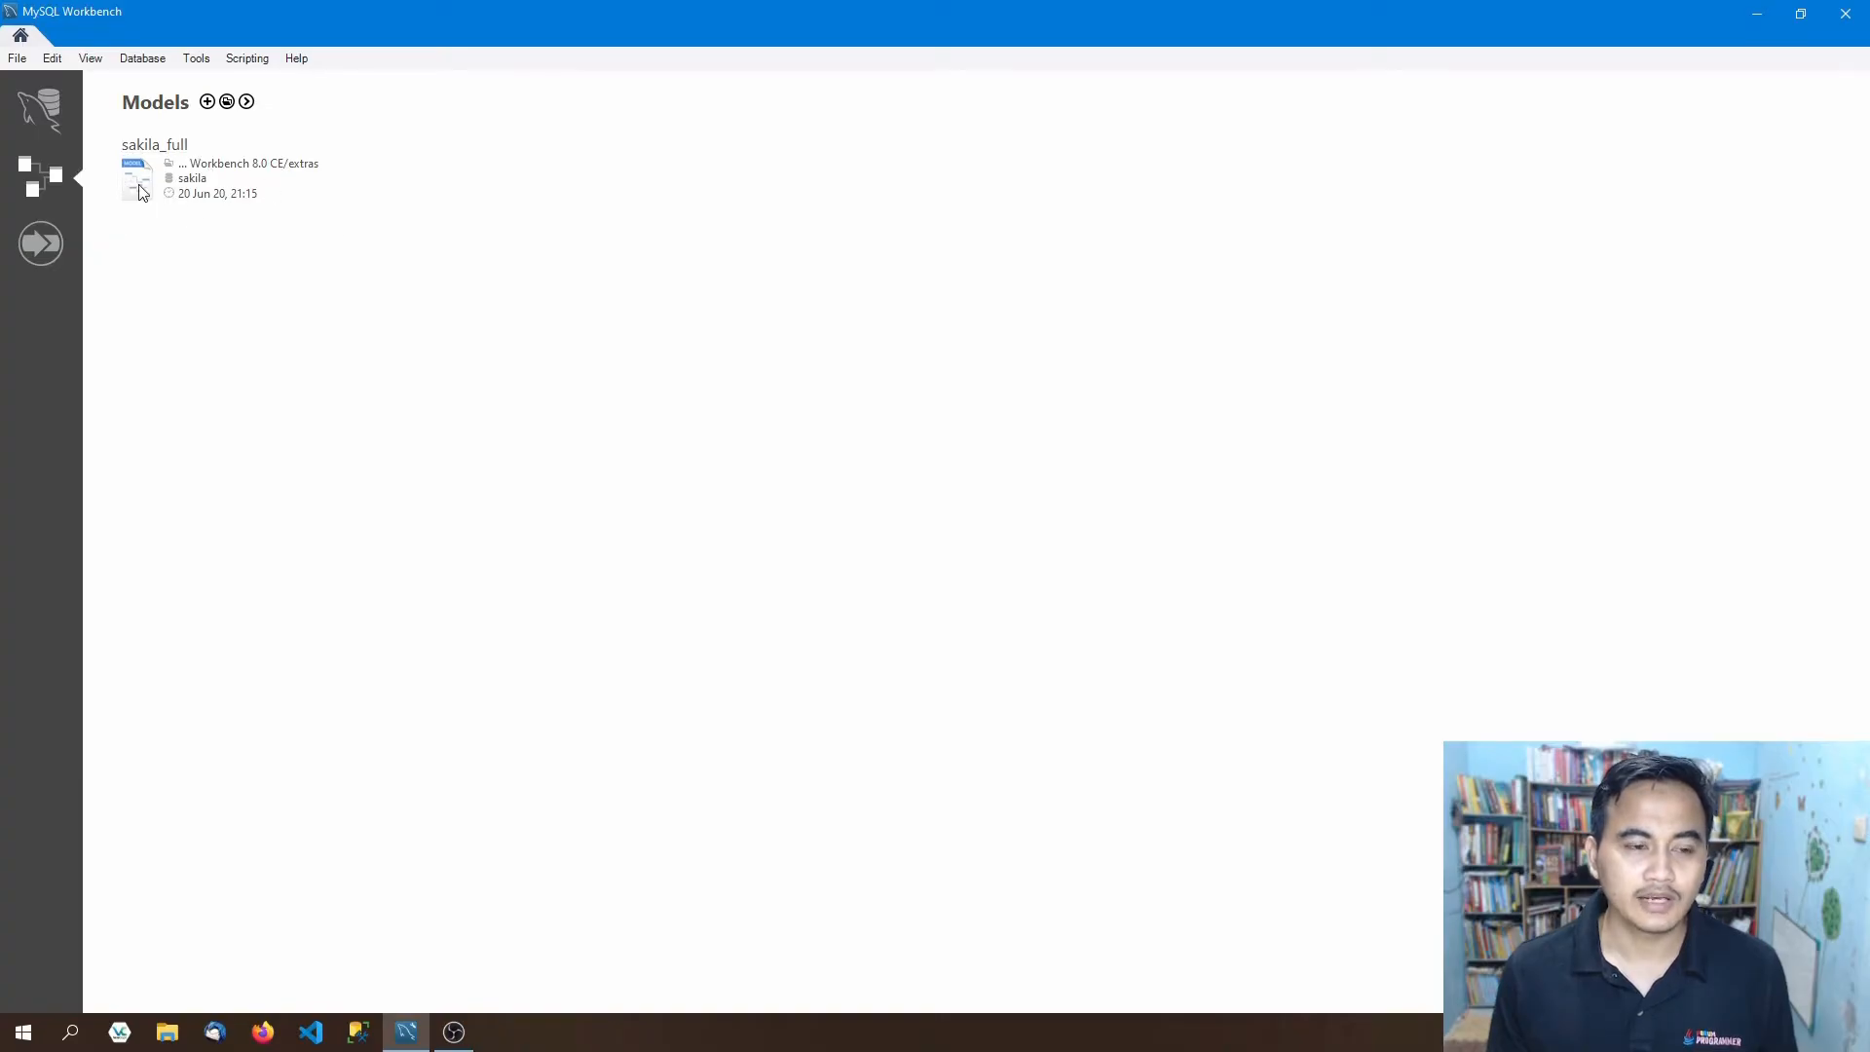
left_click(54, 114)
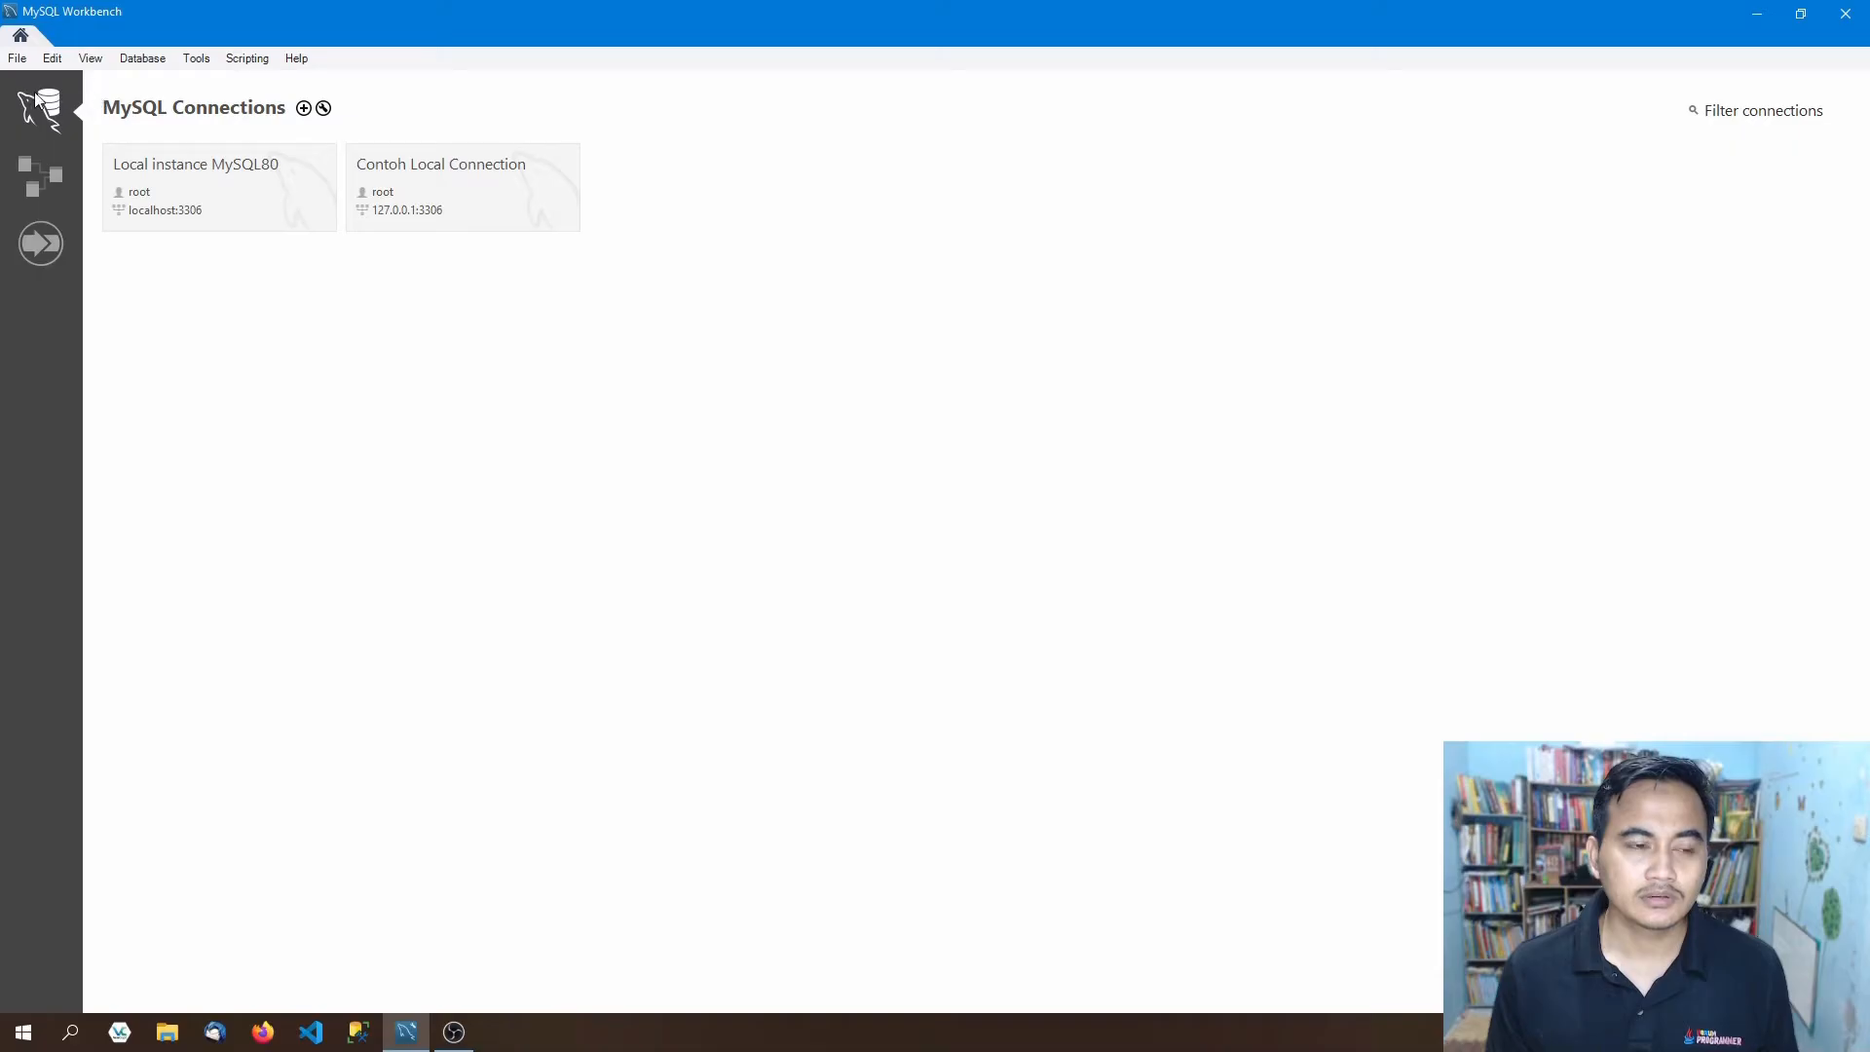
left_click(449, 196)
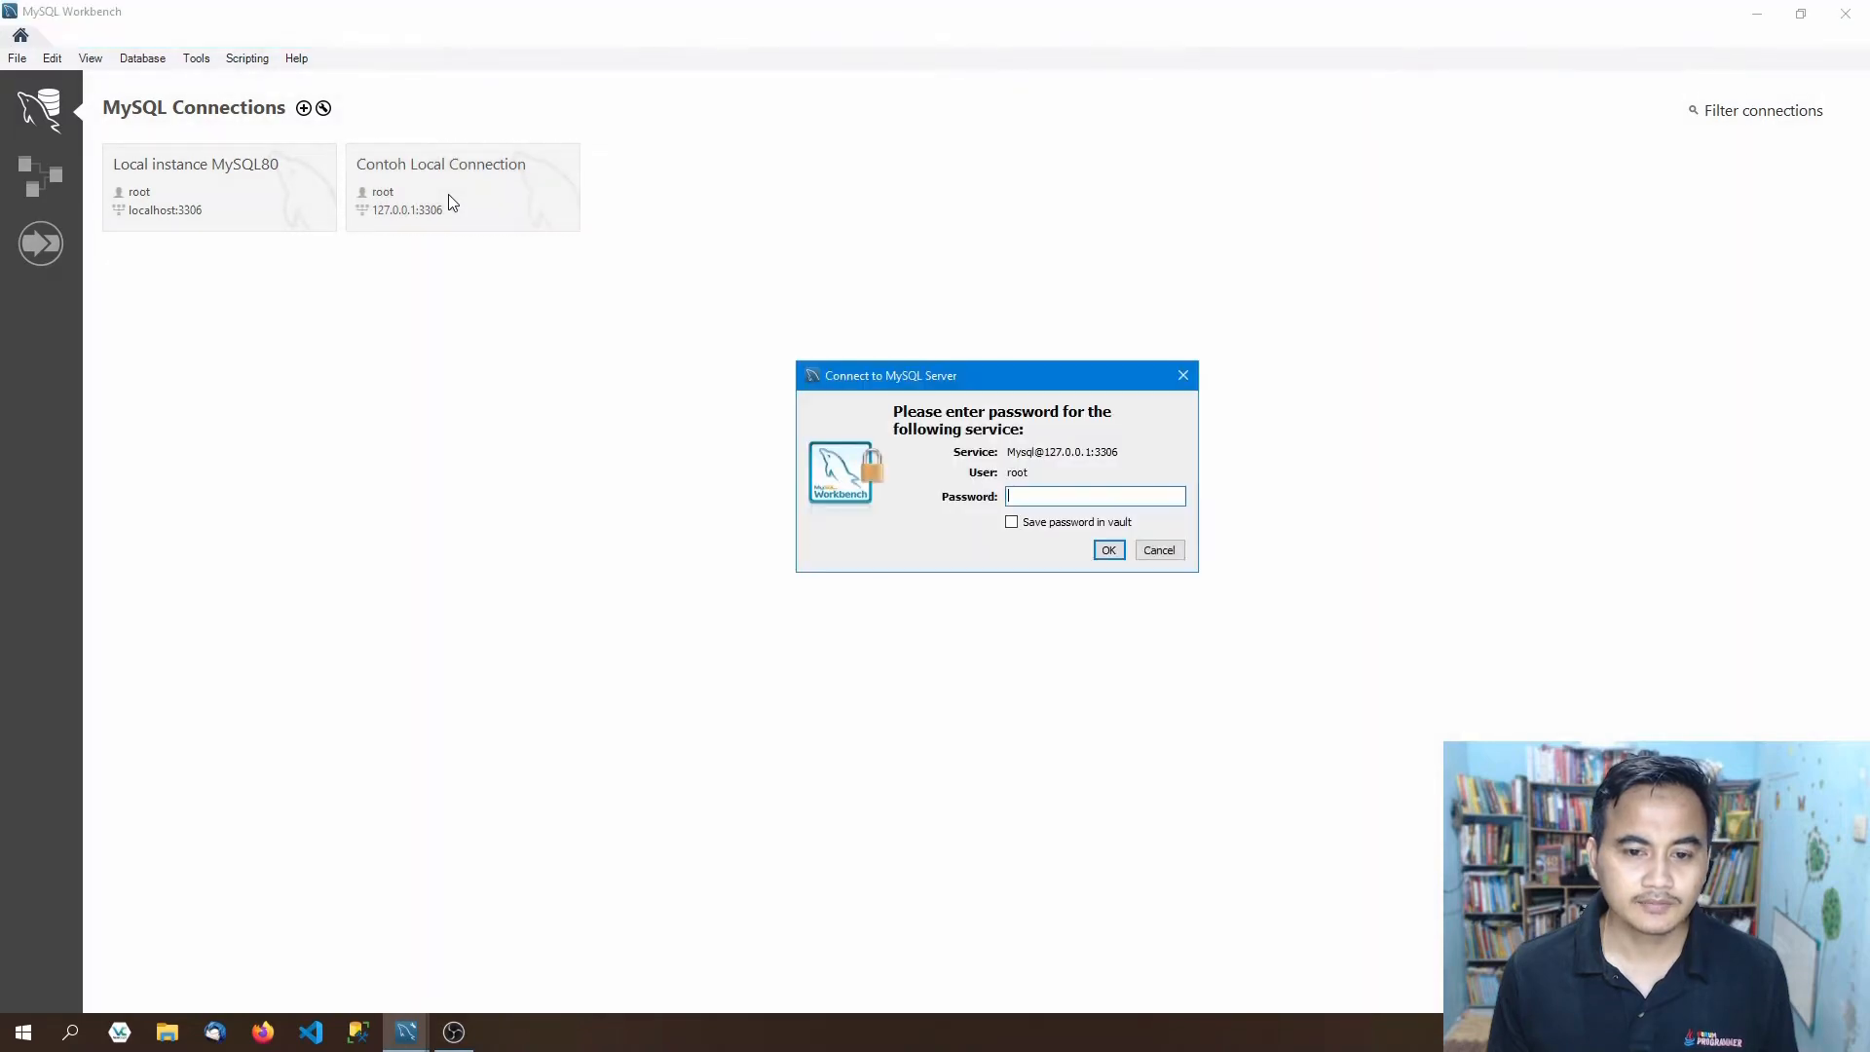
type("****")
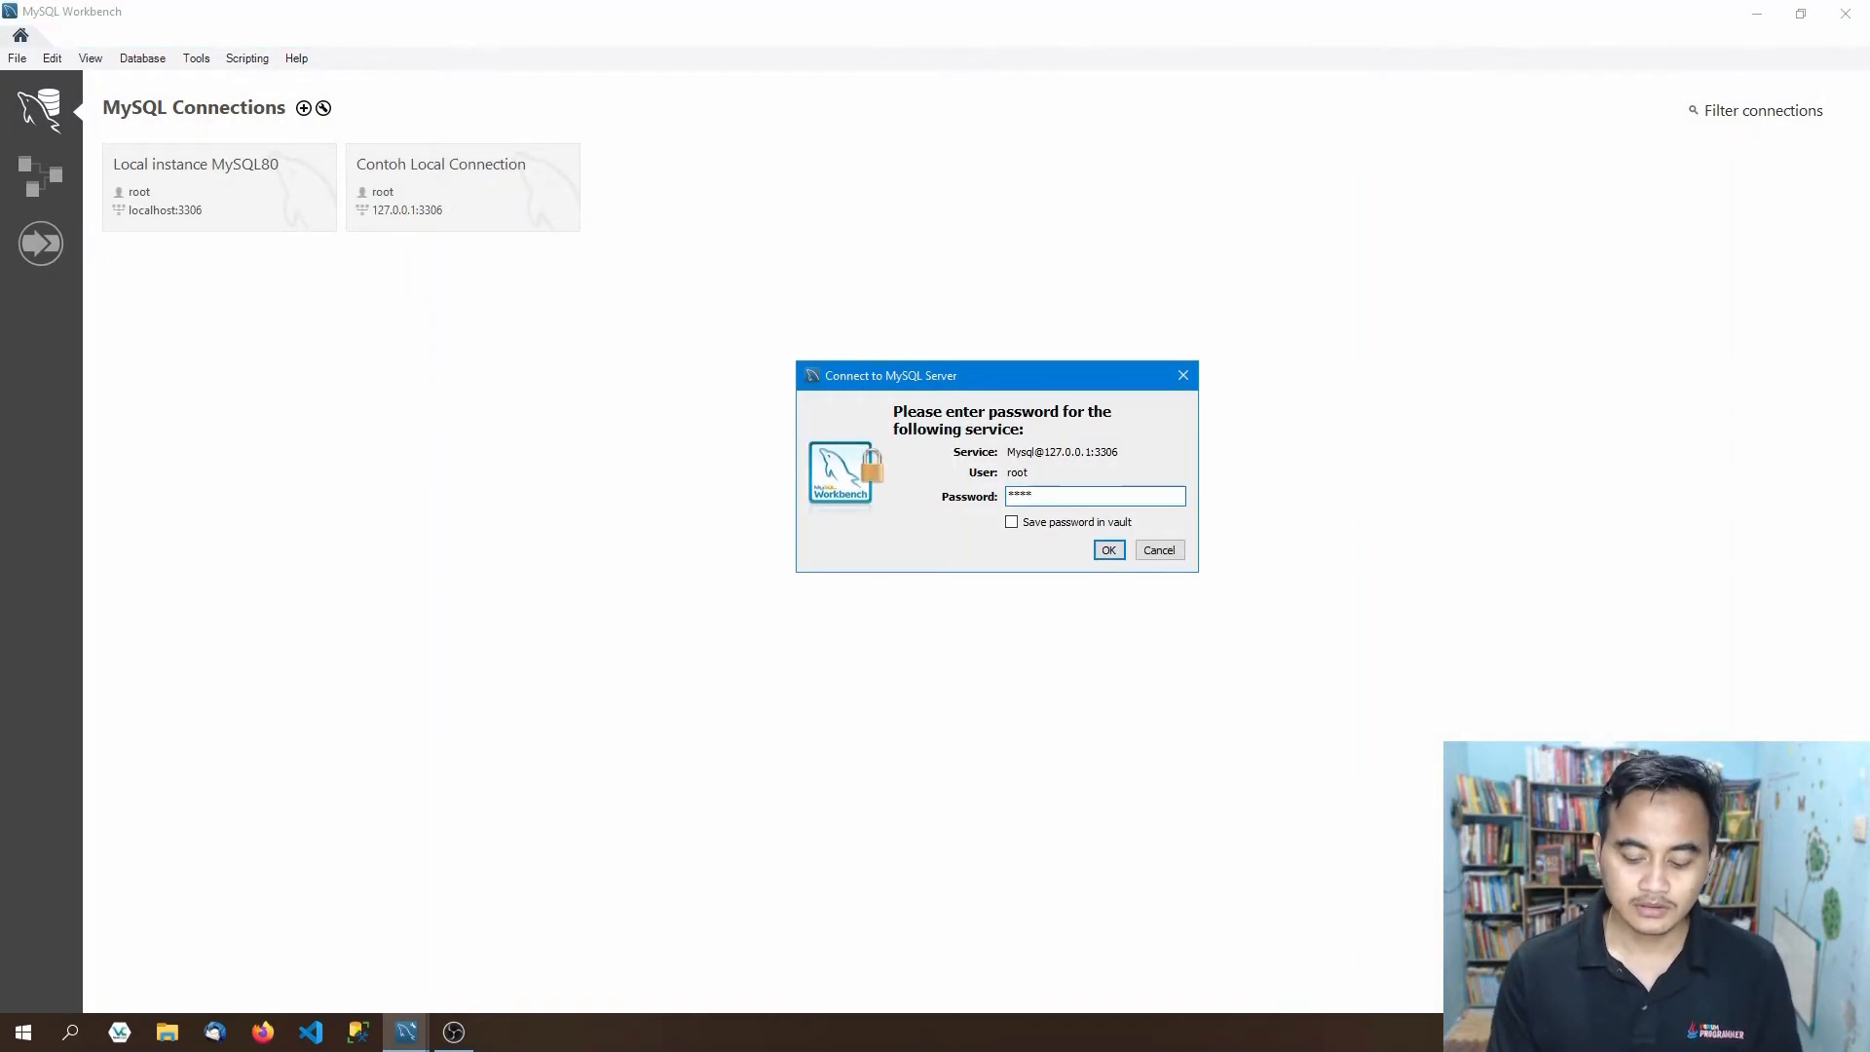
key("Return")
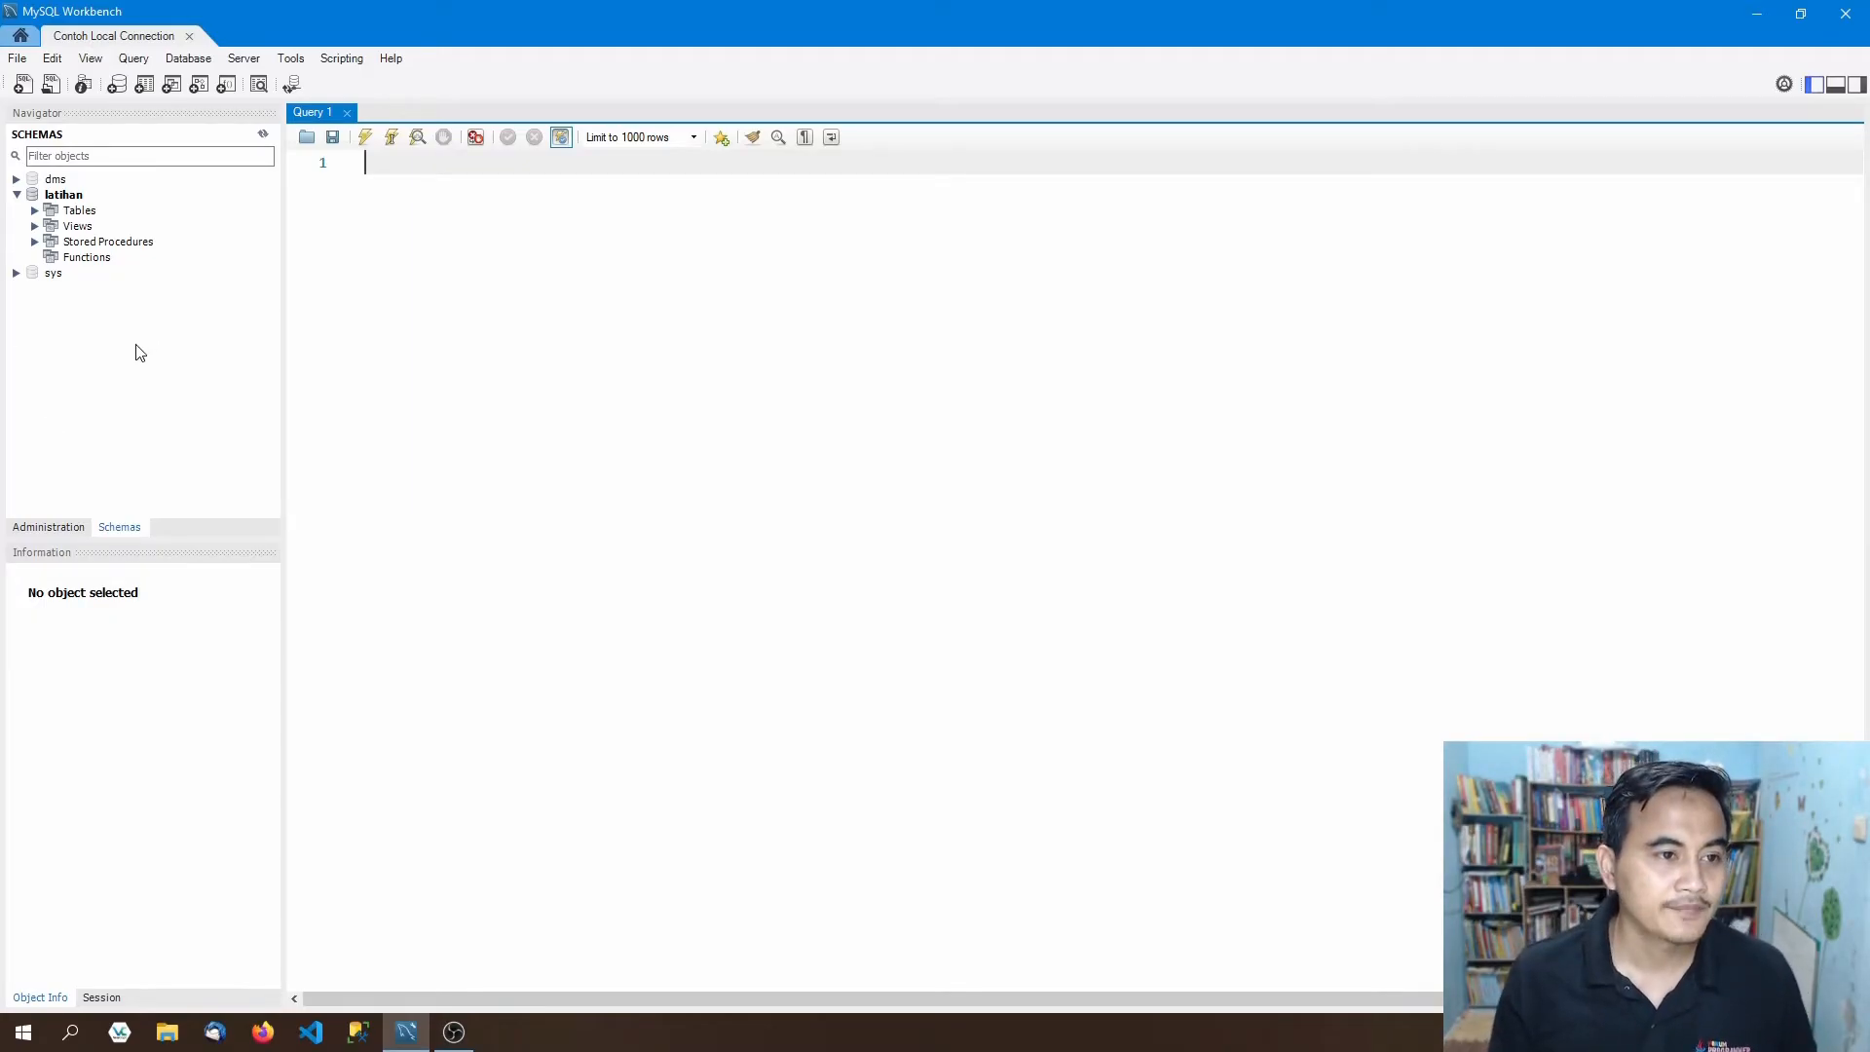
right_click(92, 338)
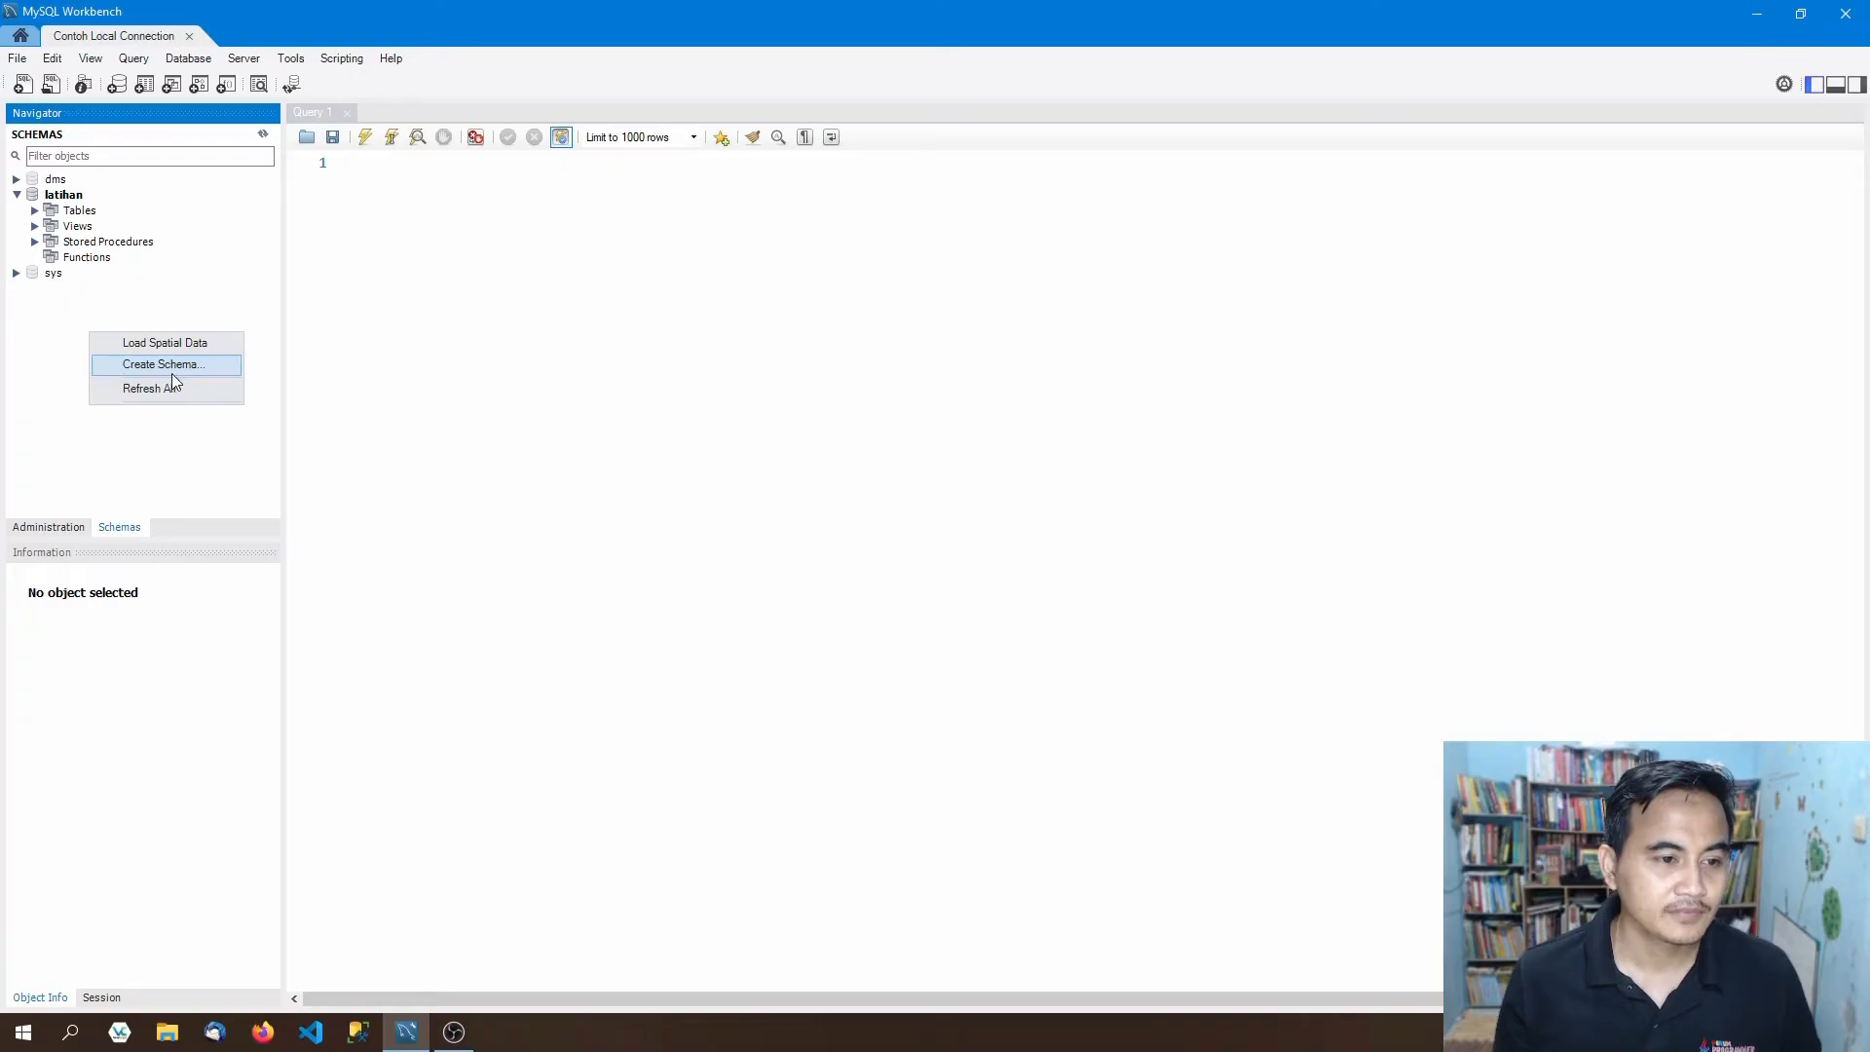
left_click(35, 360)
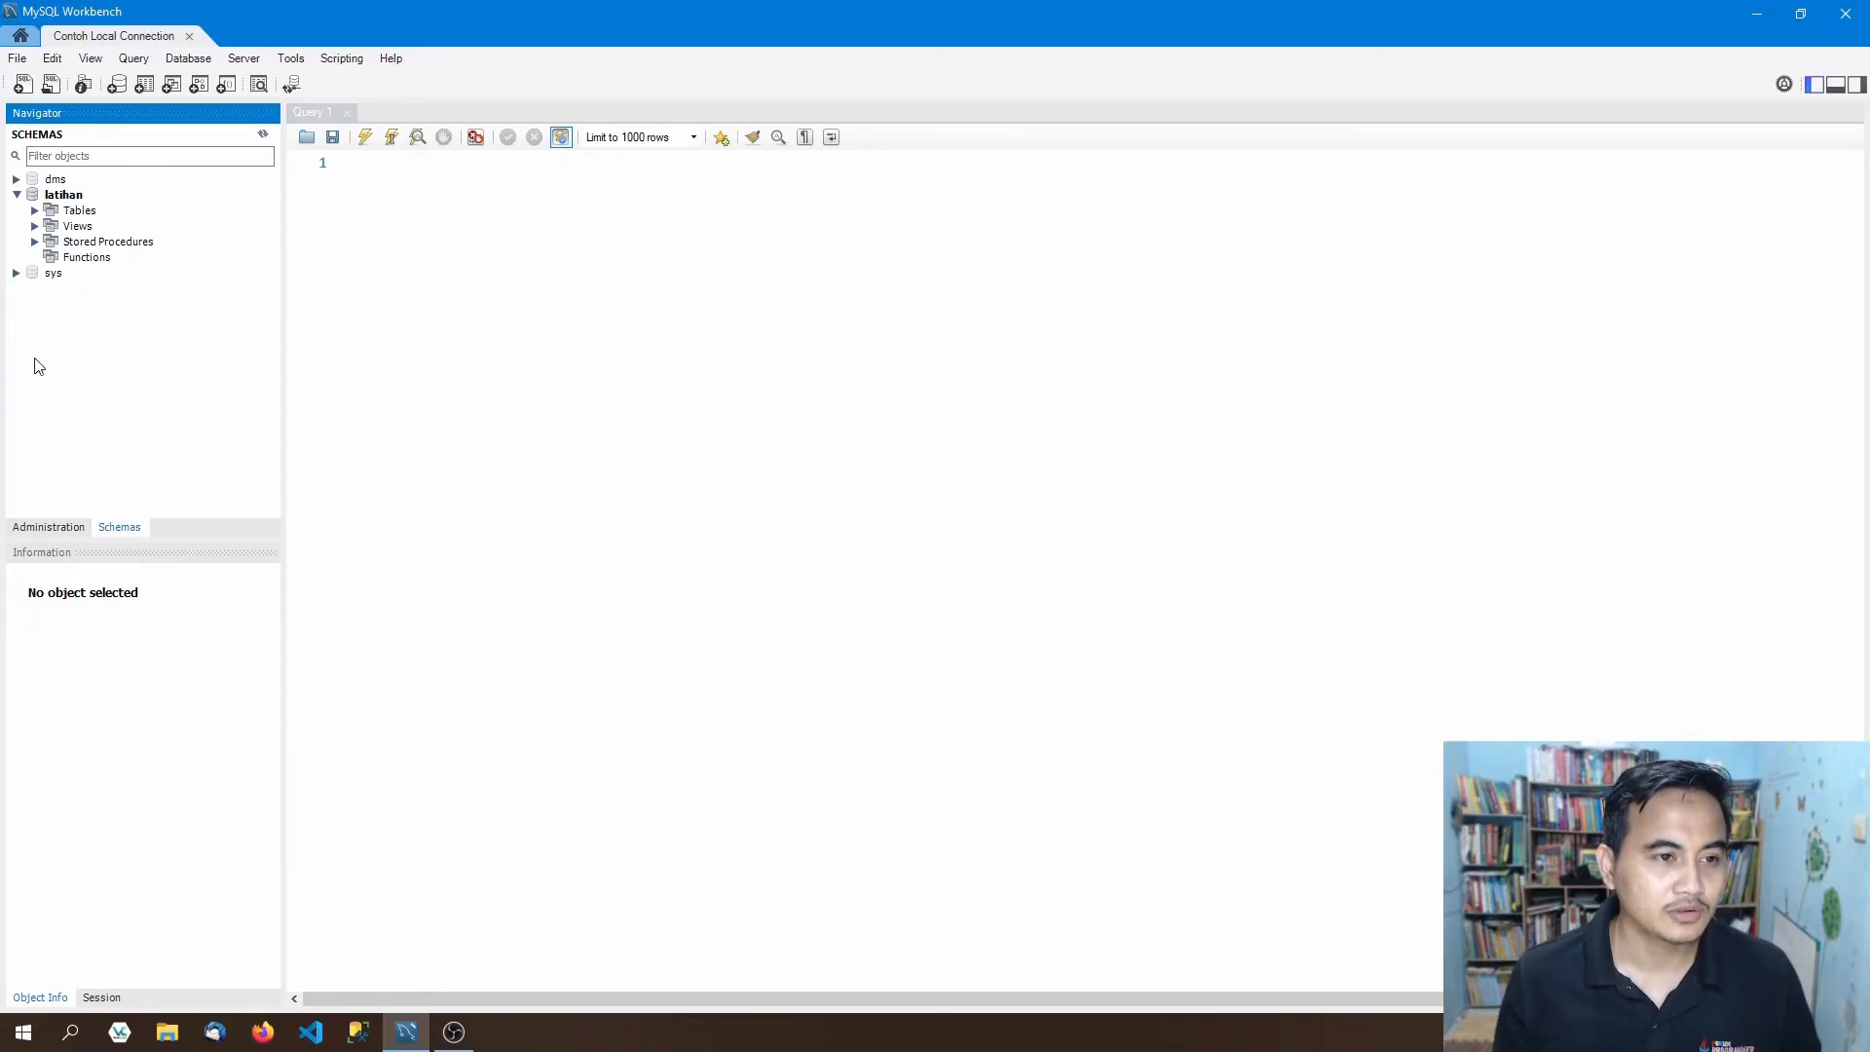
left_click(330, 284)
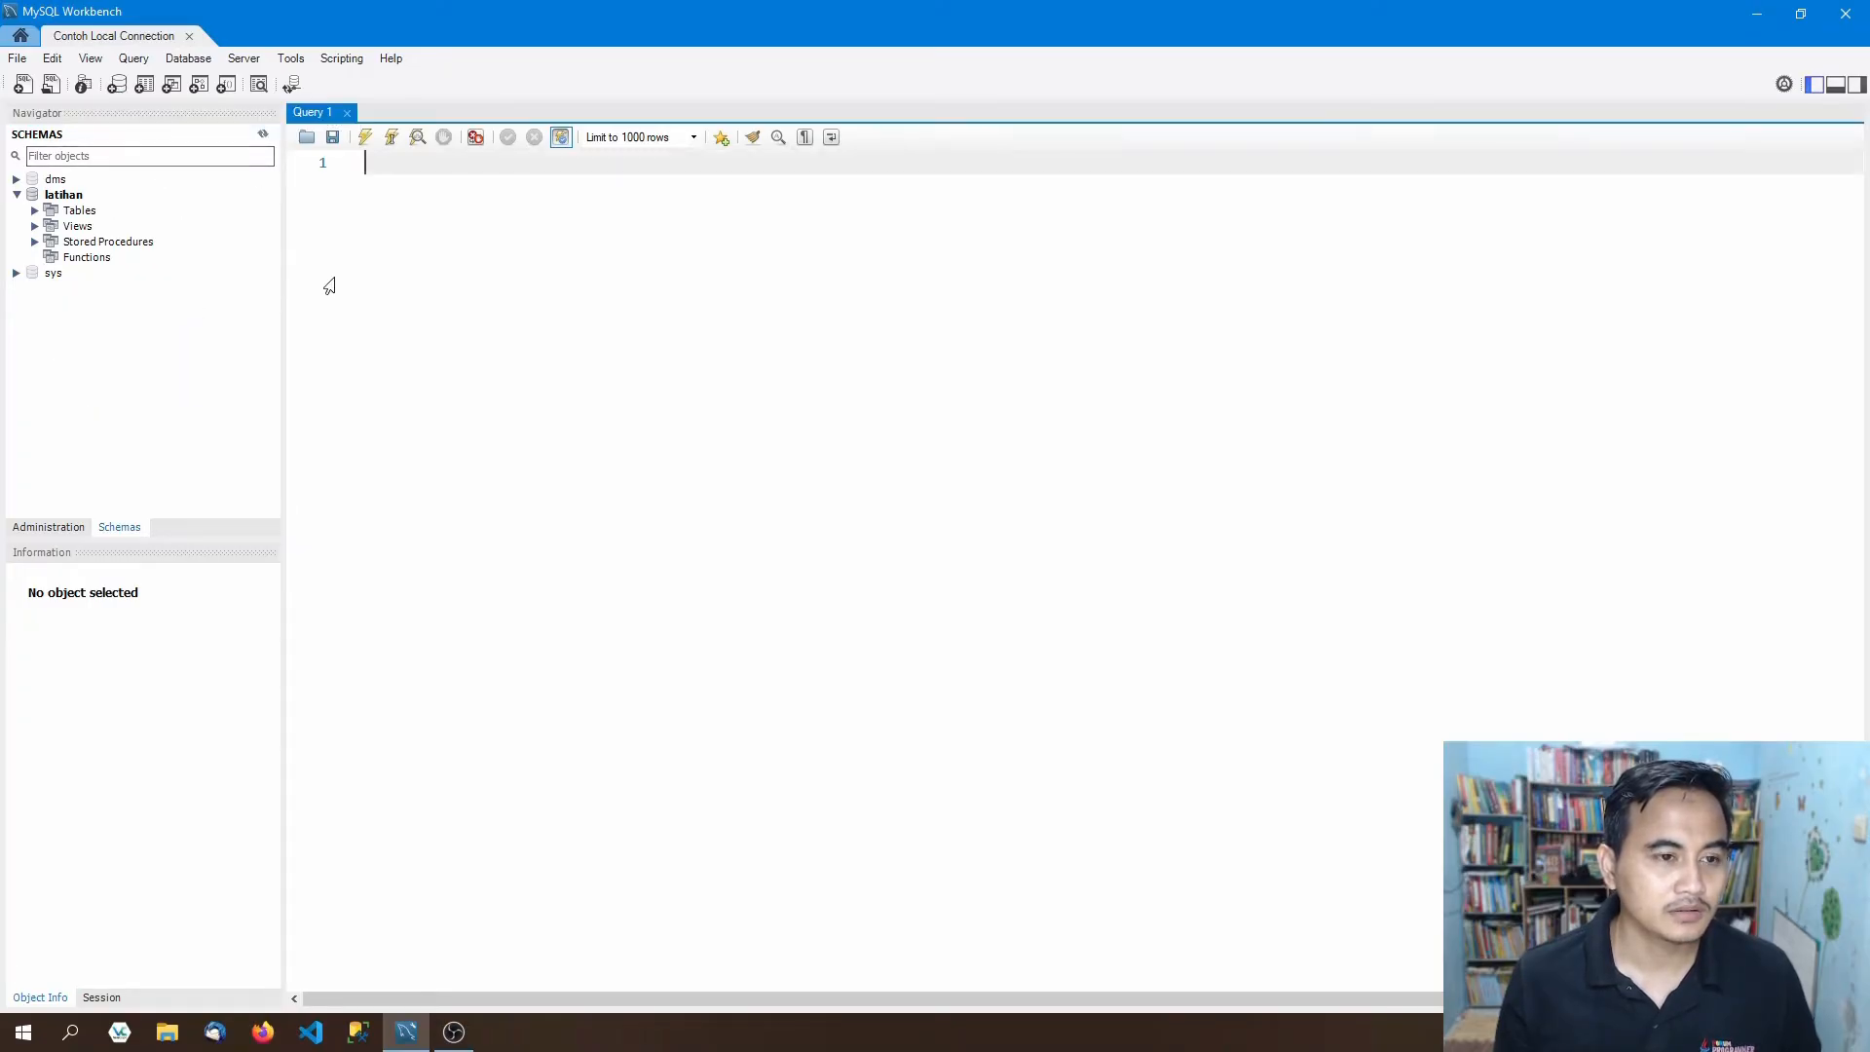
left_click(122, 202)
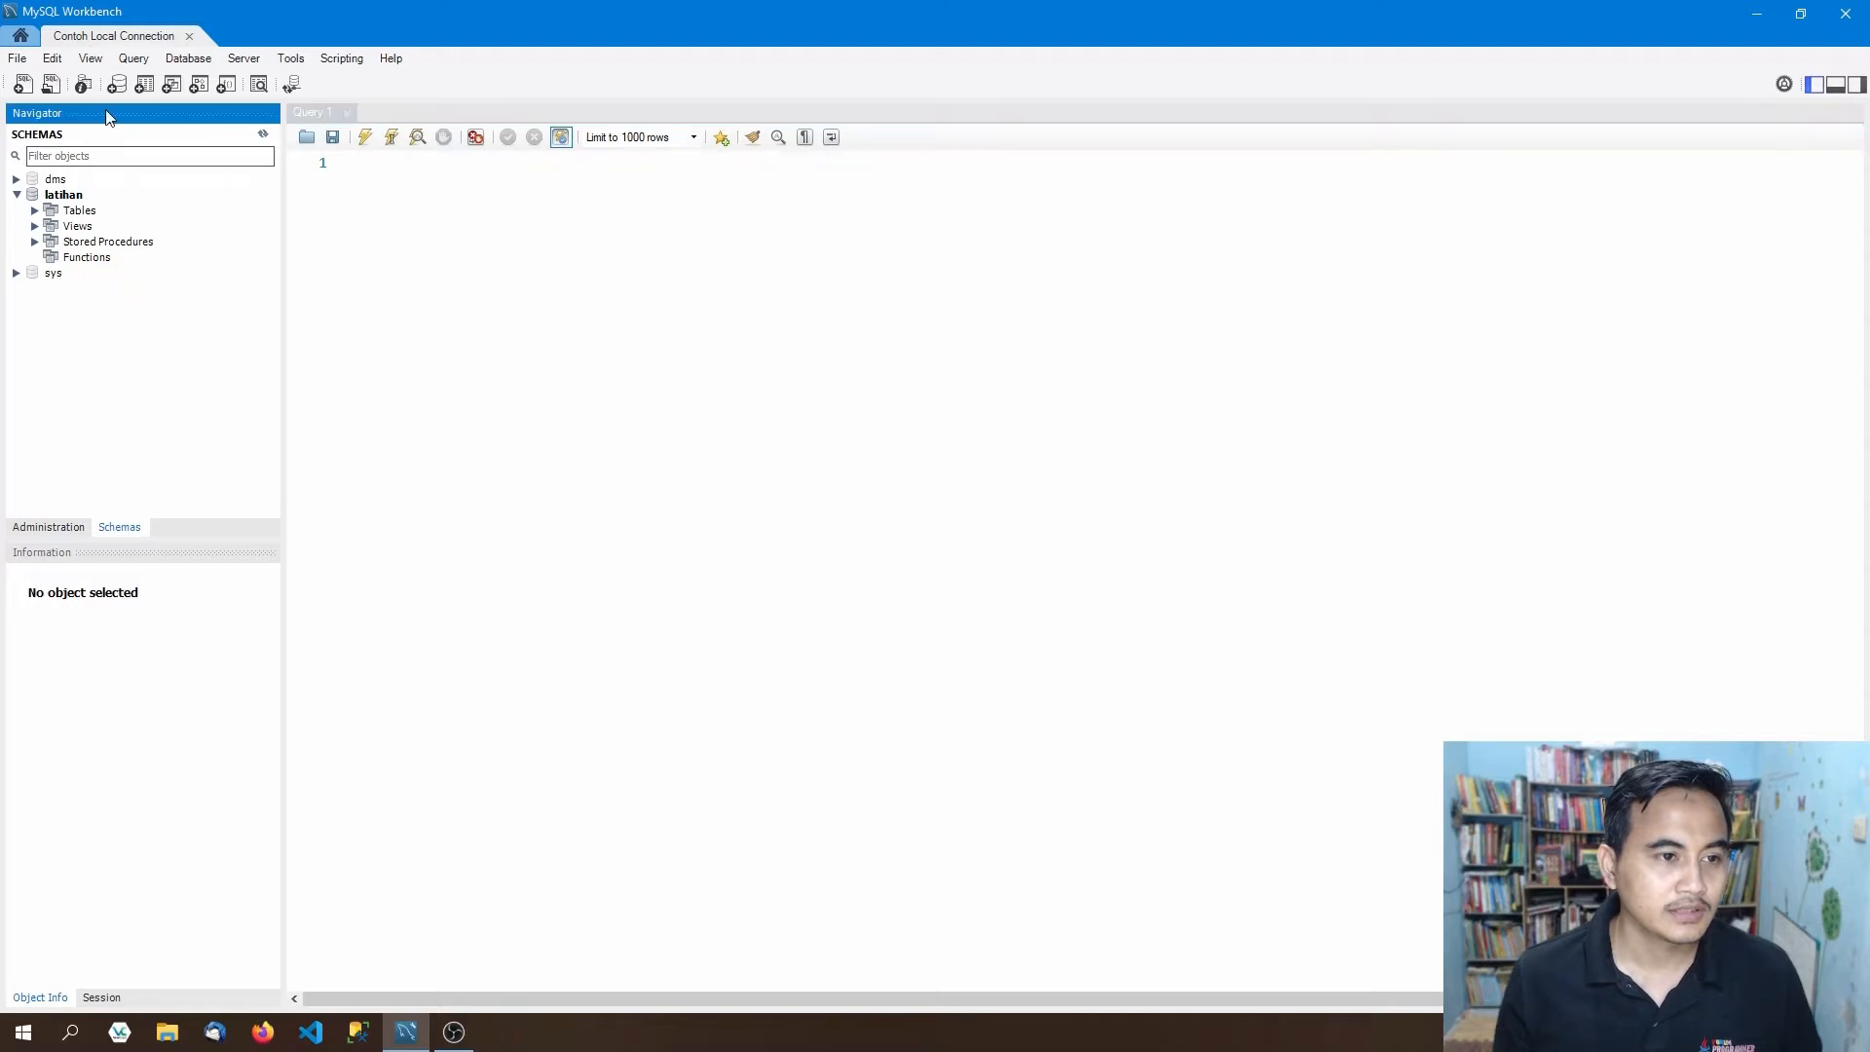
Start a new schema on the connected server and name it contoh_database.
left_click(117, 85)
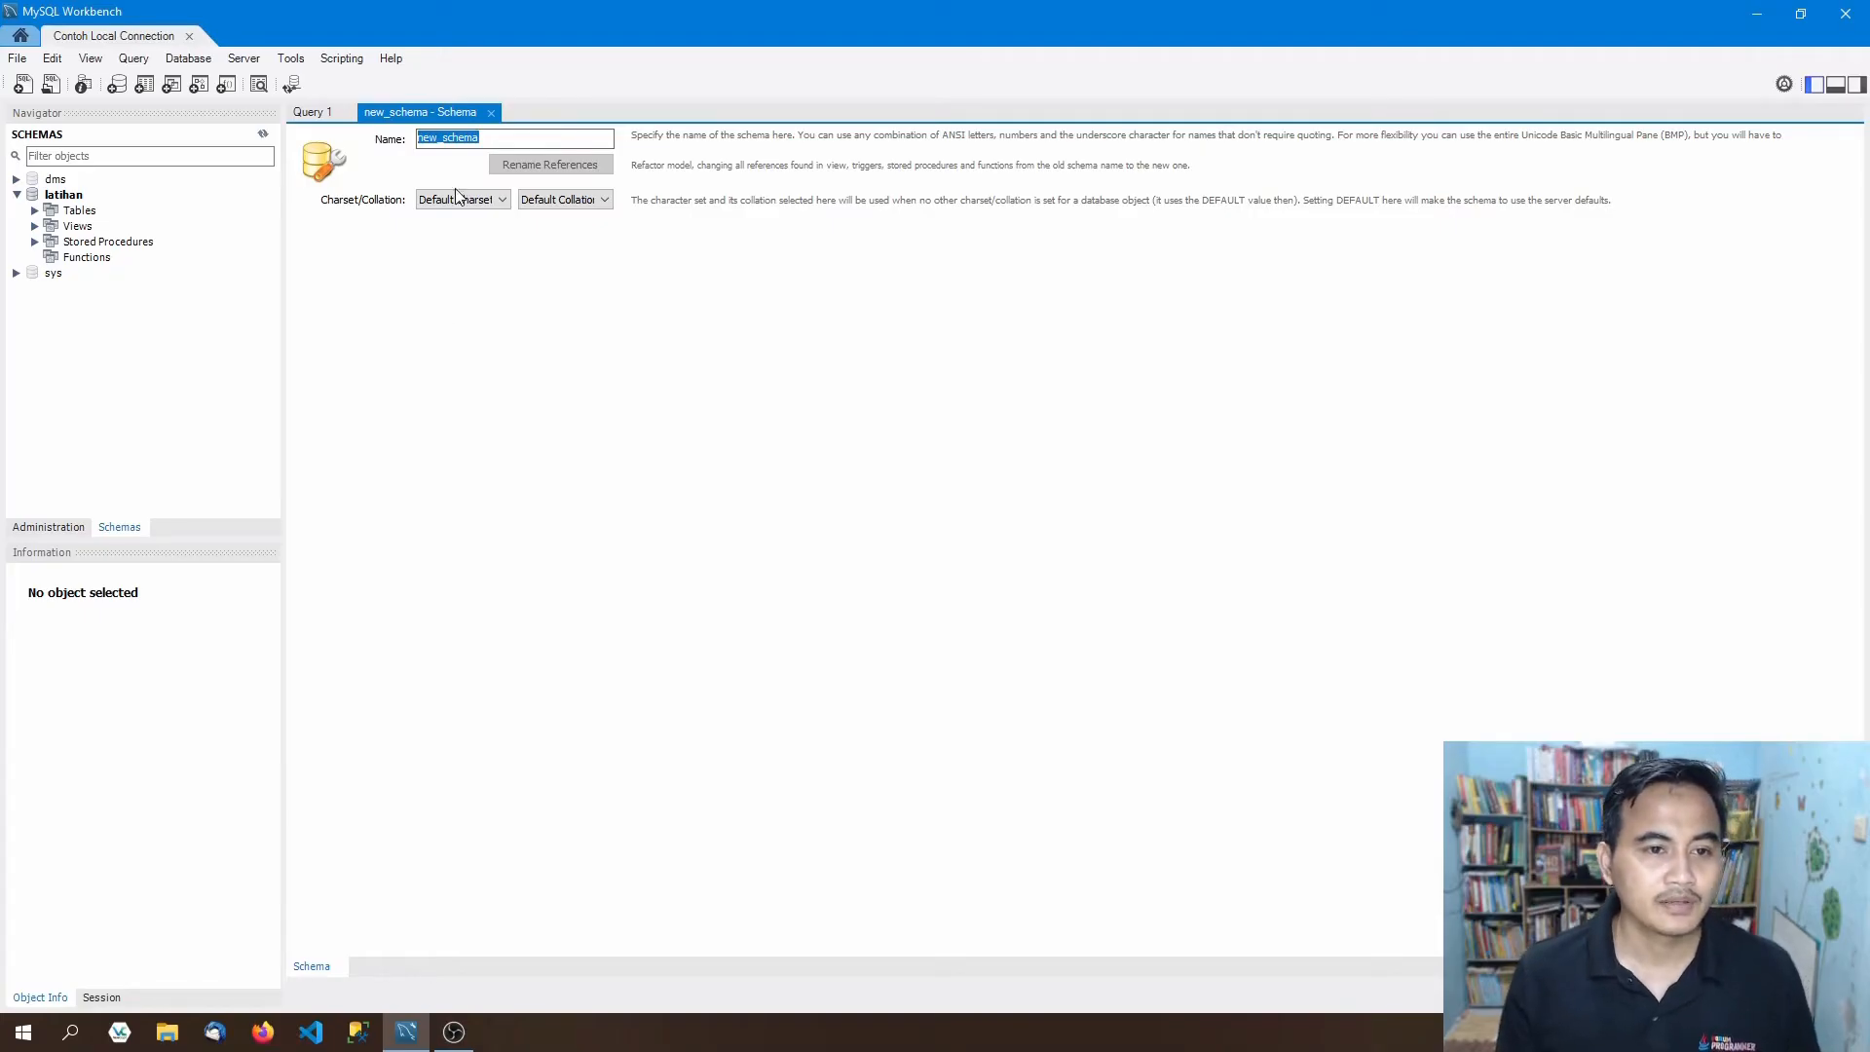
left_click(495, 134)
key("BackSpace")
key("BackSpace")
key("BackSpace")
key("BackSpace")
key("BackSpace")
key("BackSpace")
key("BackSpace")
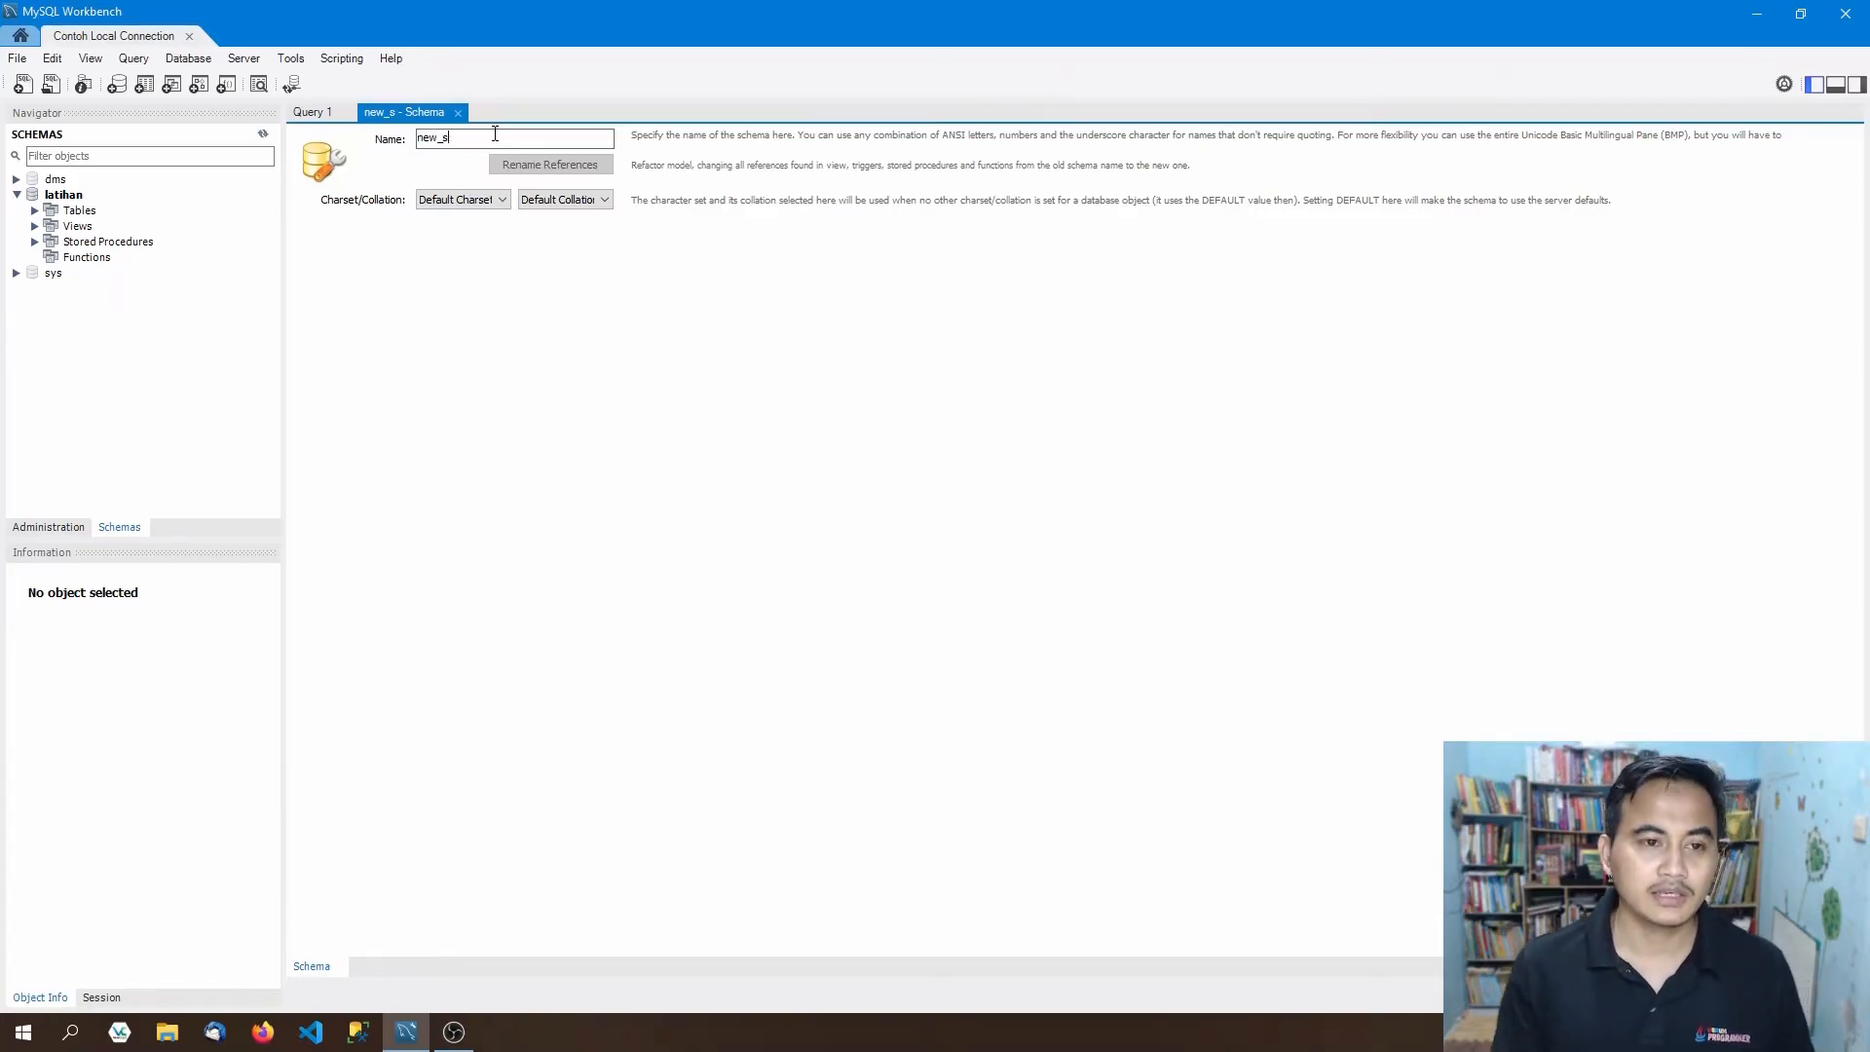
key("BackSpace")
key("BackSpace")
key("BackSpace")
type("c")
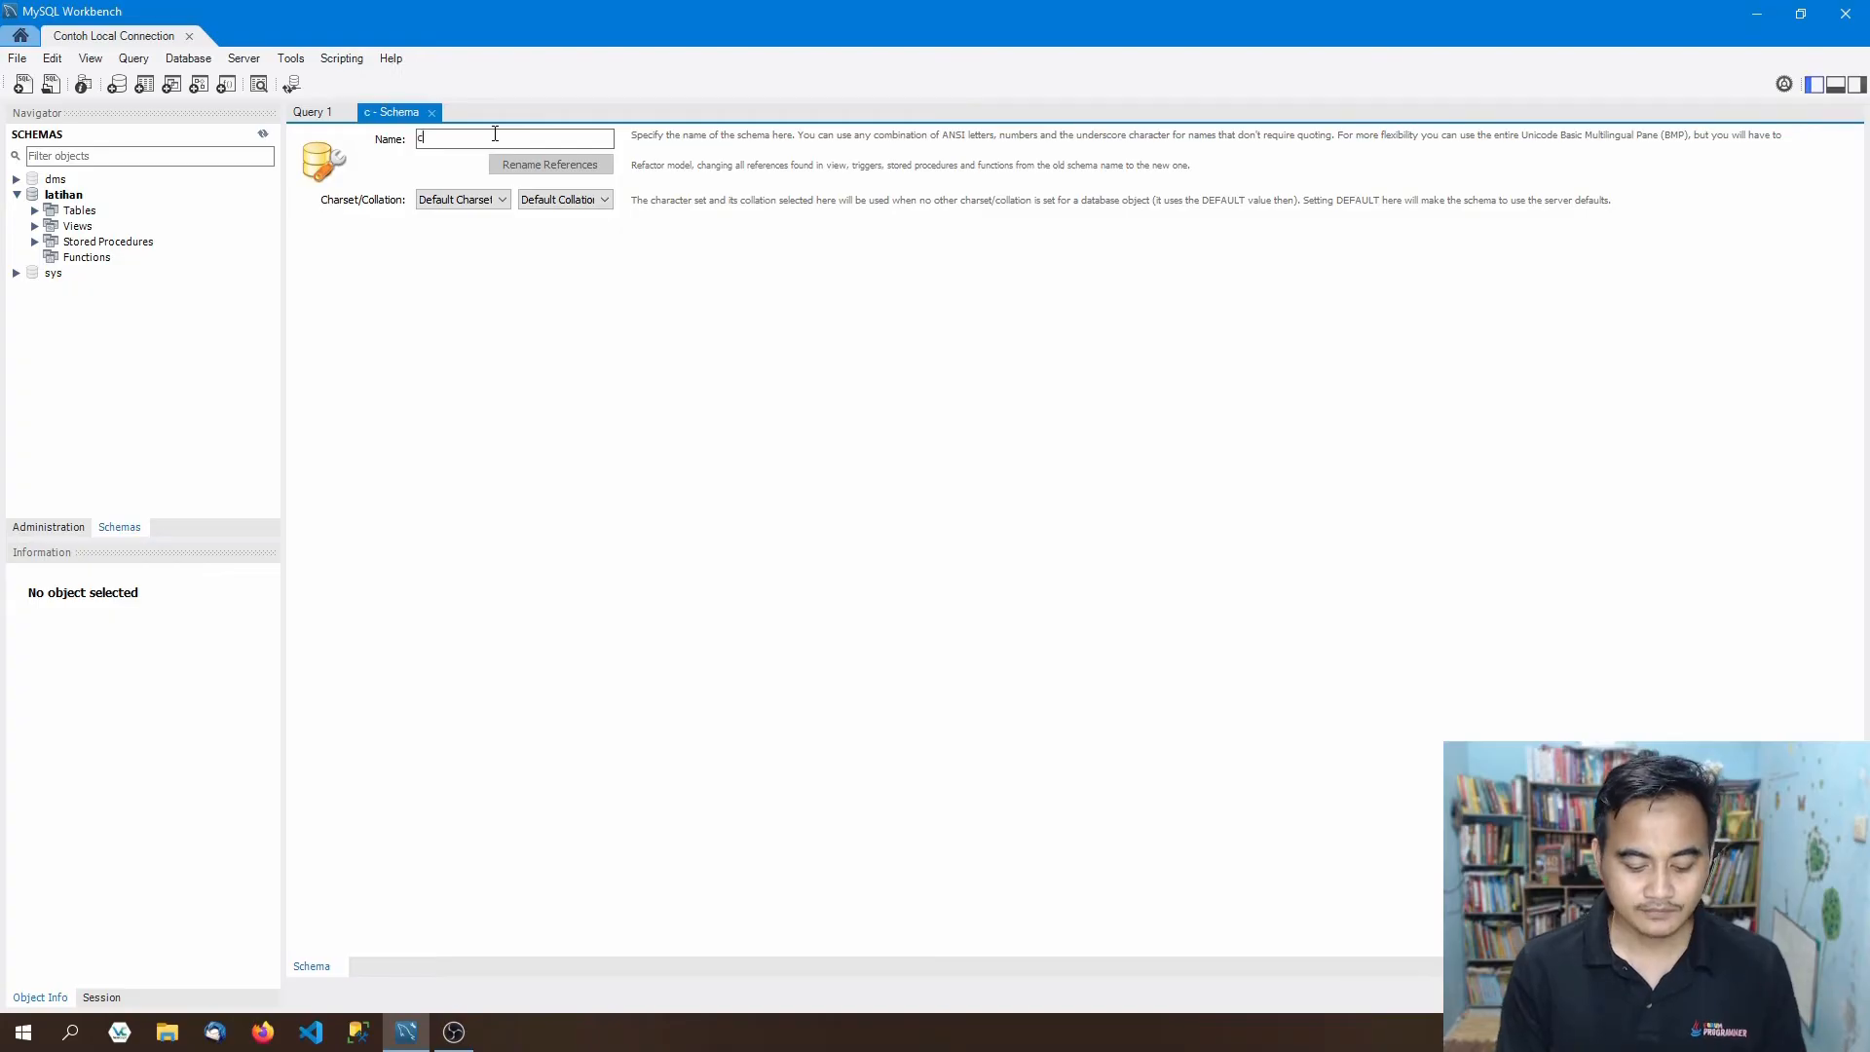
type("ontoh")
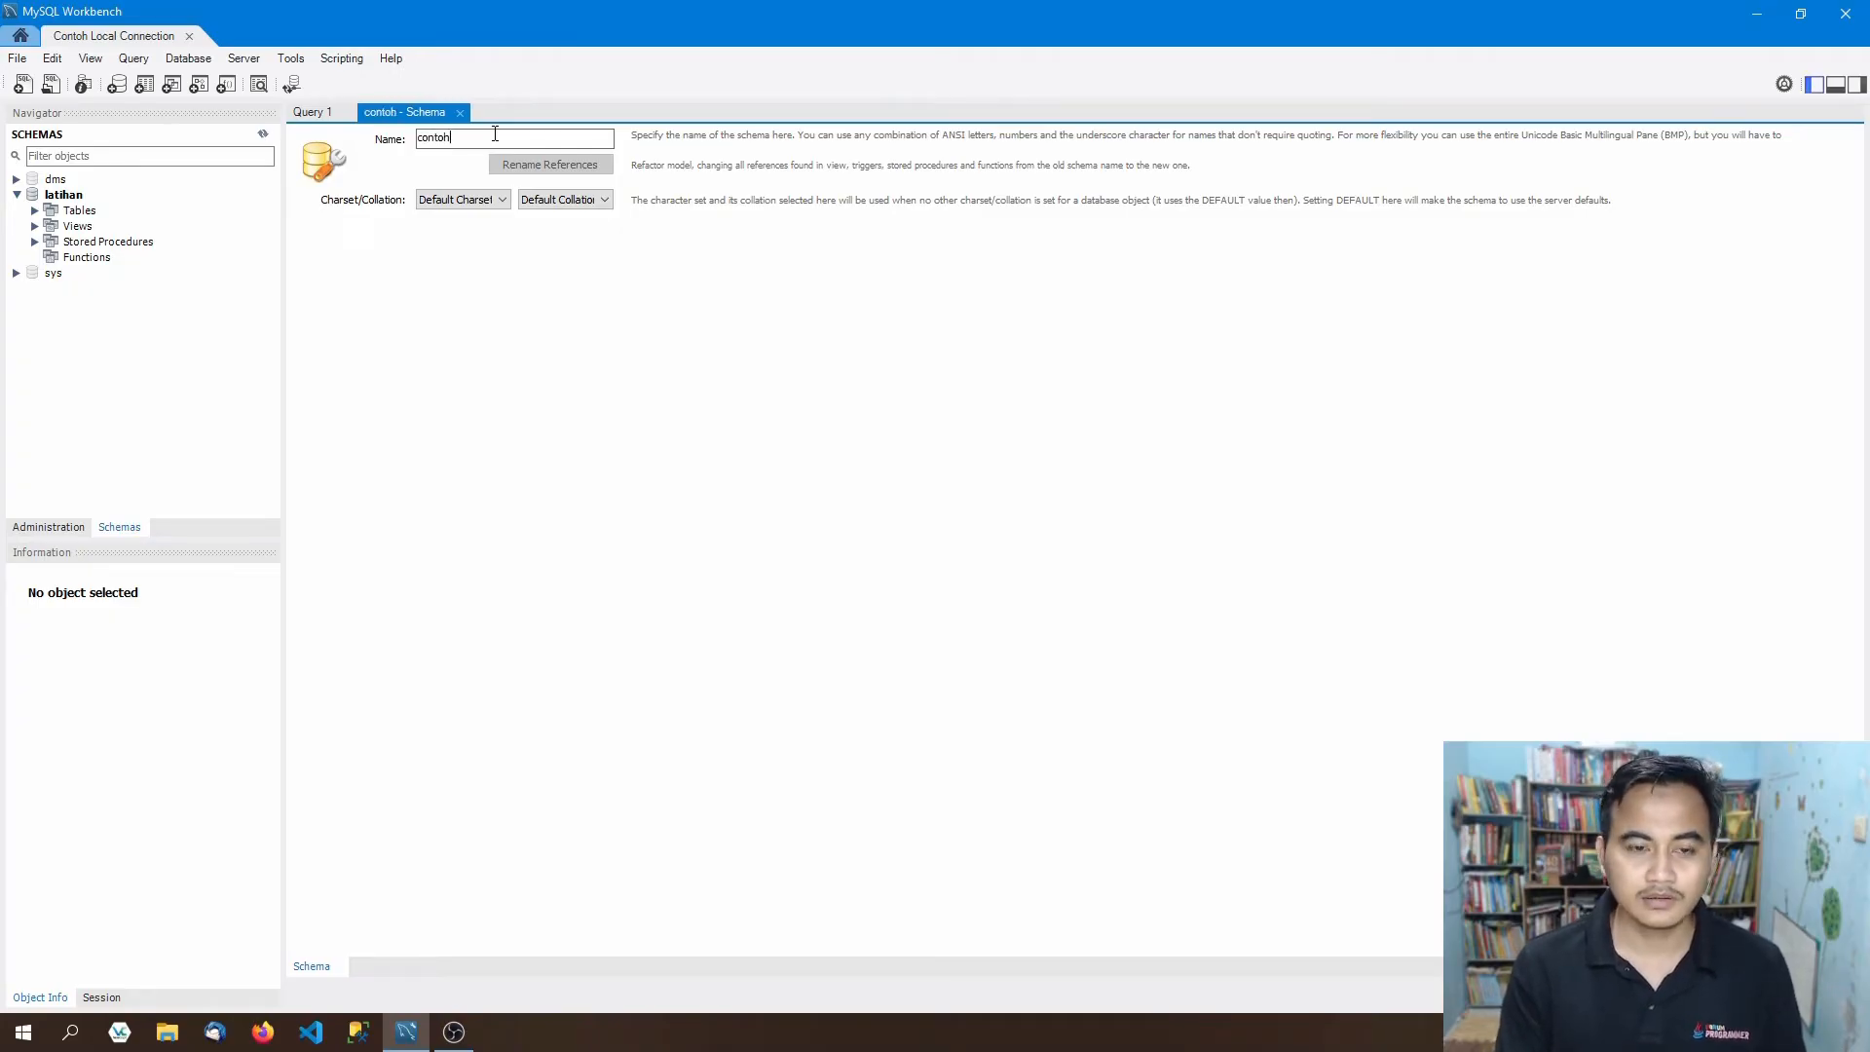
type("_database")
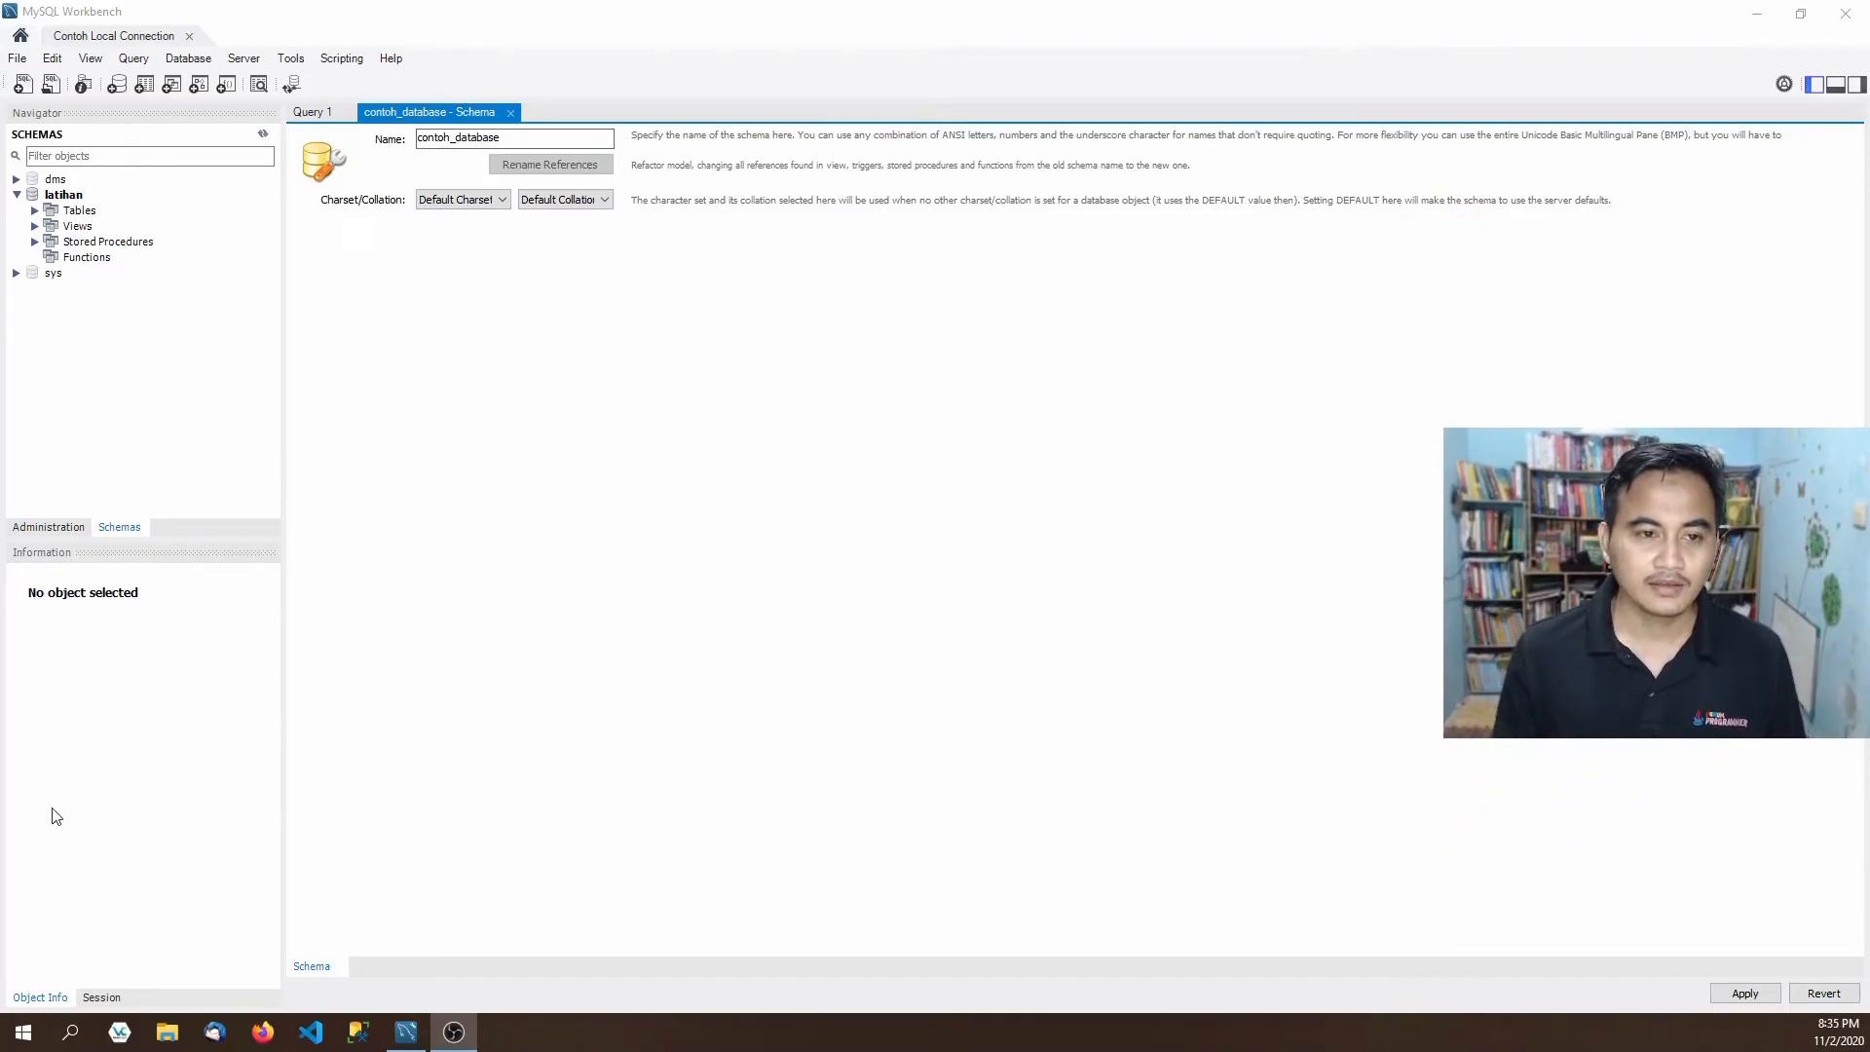
Examine the character sets available for the contoh_database schema, leaving the default selected.
left_click(481, 116)
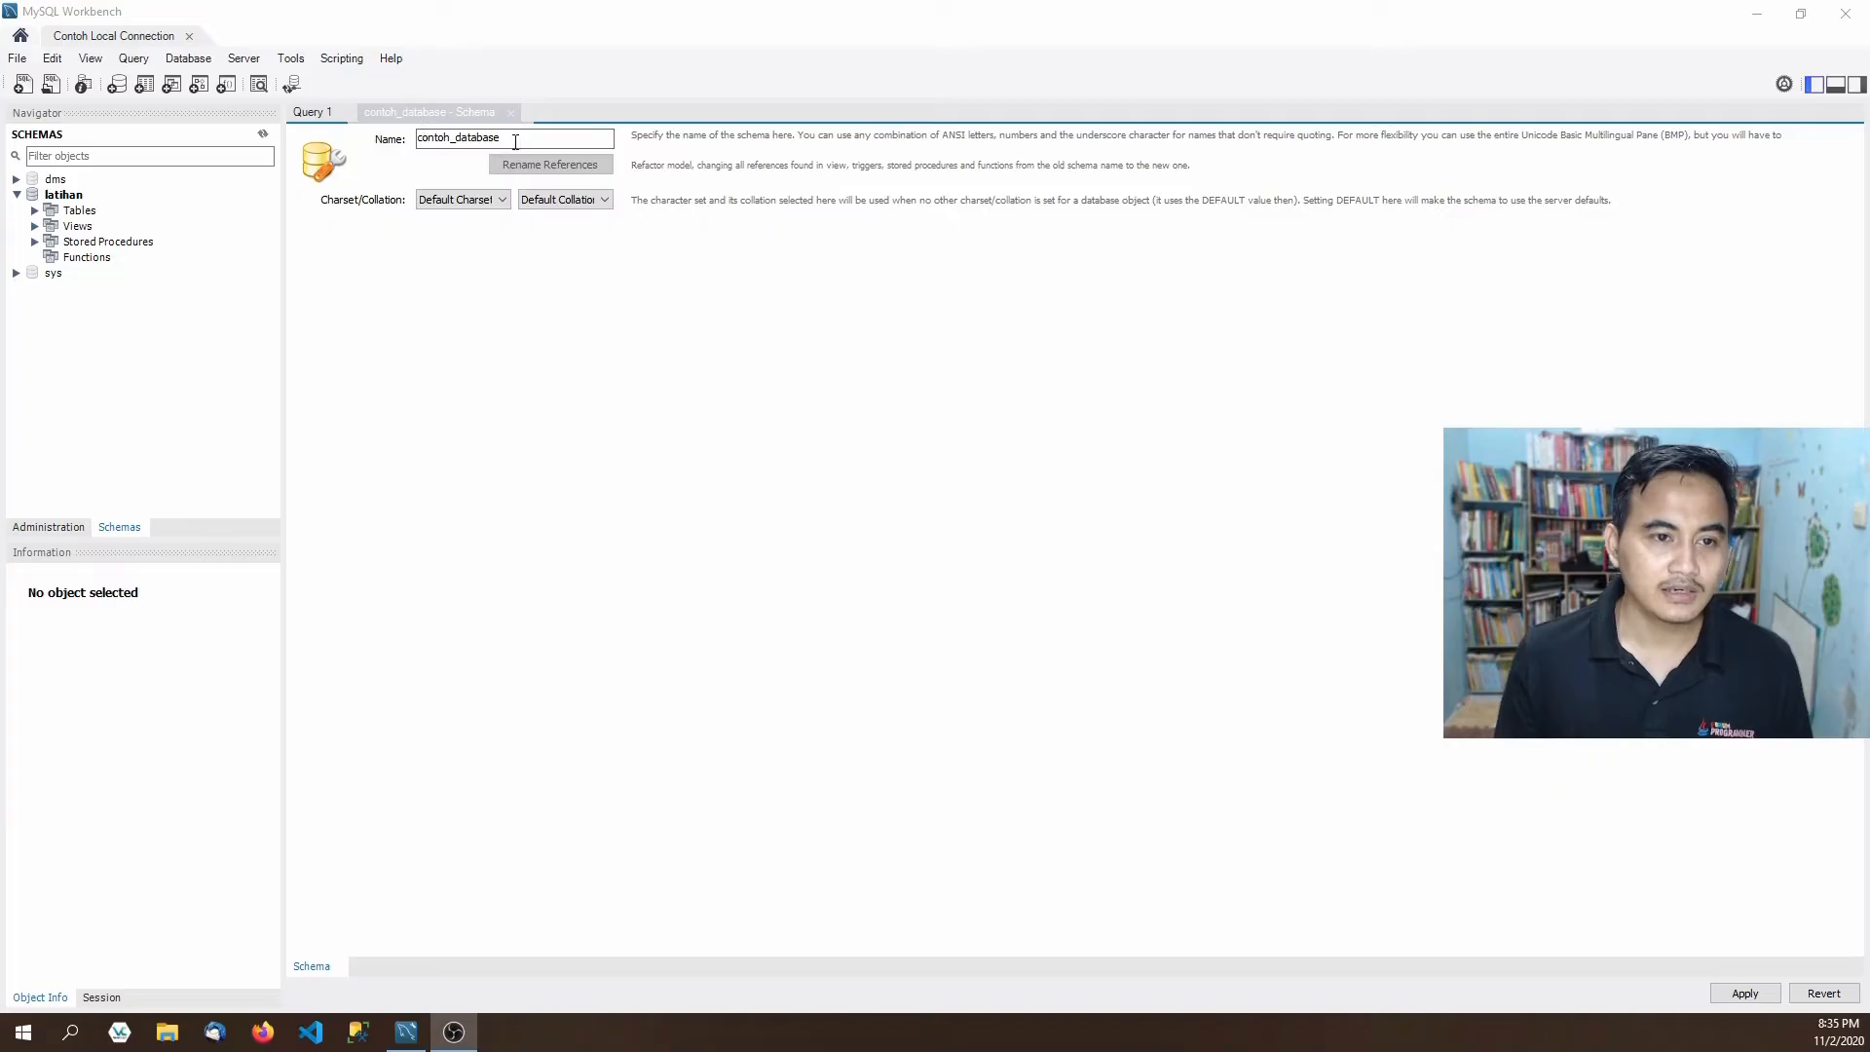
left_click(515, 142)
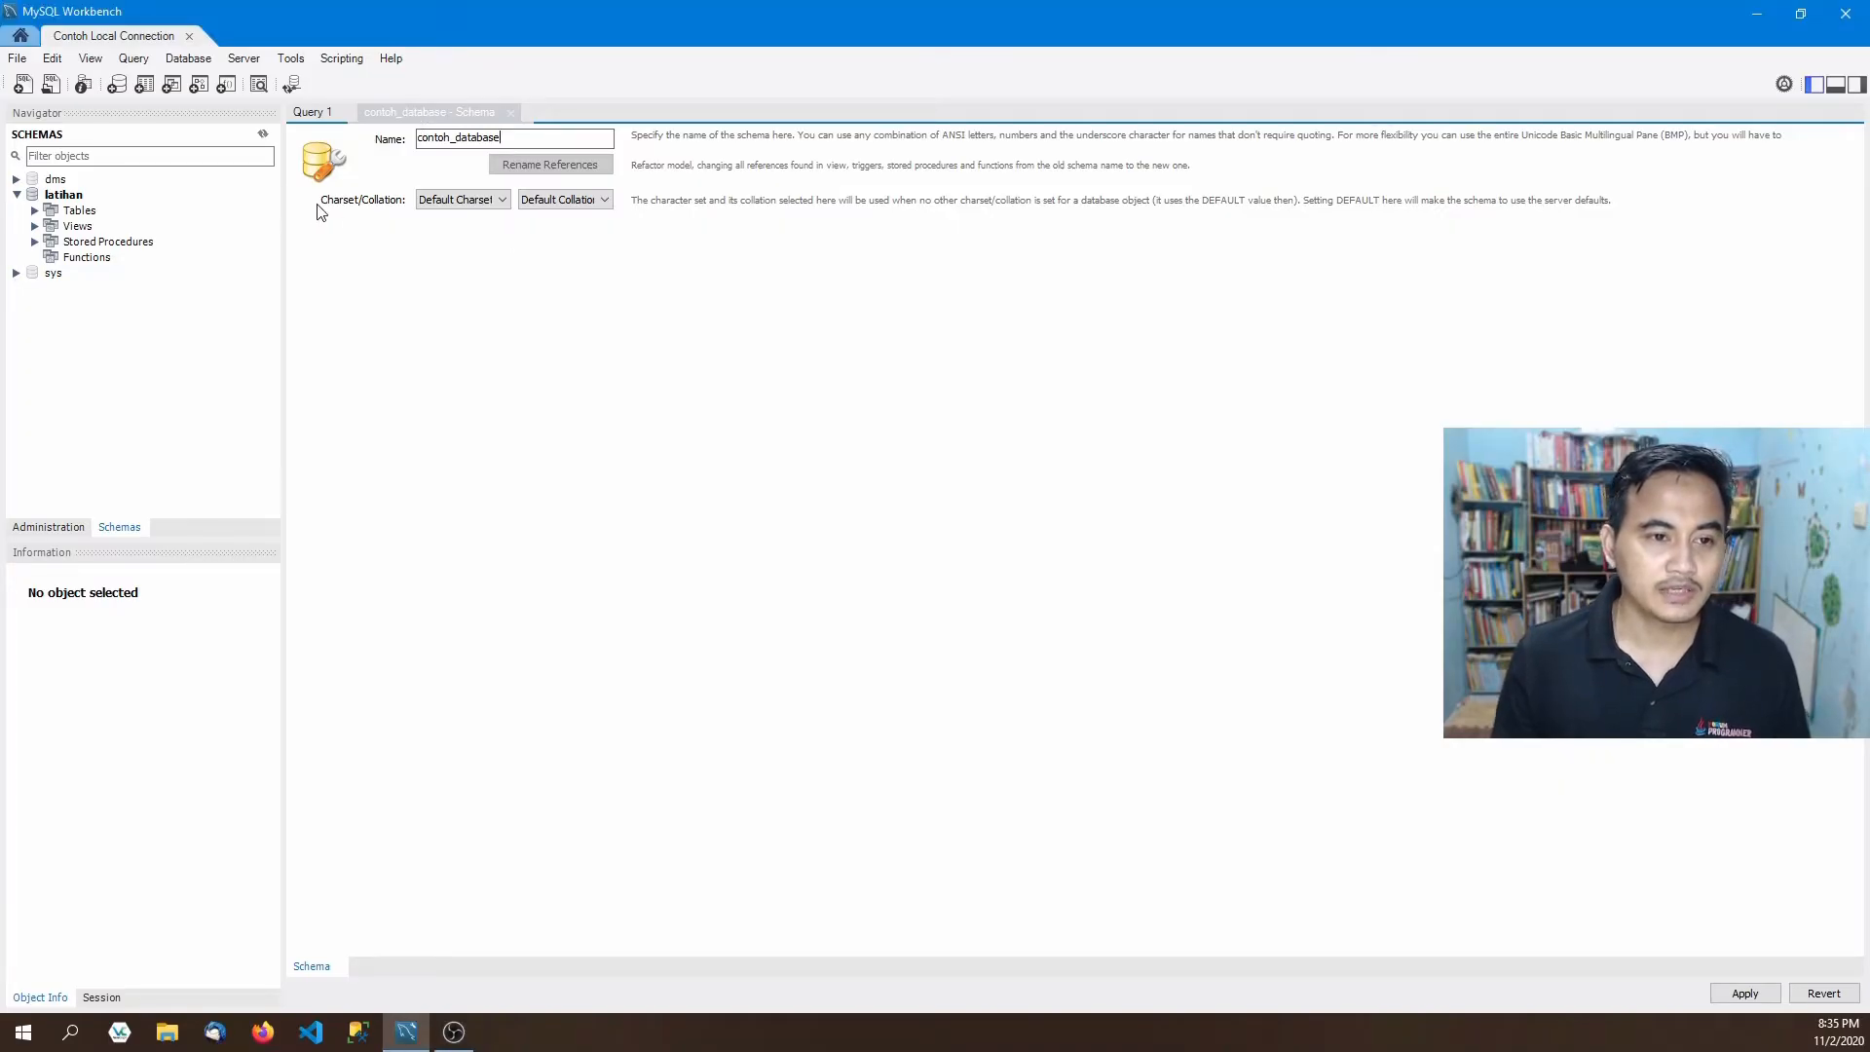
left_click(502, 203)
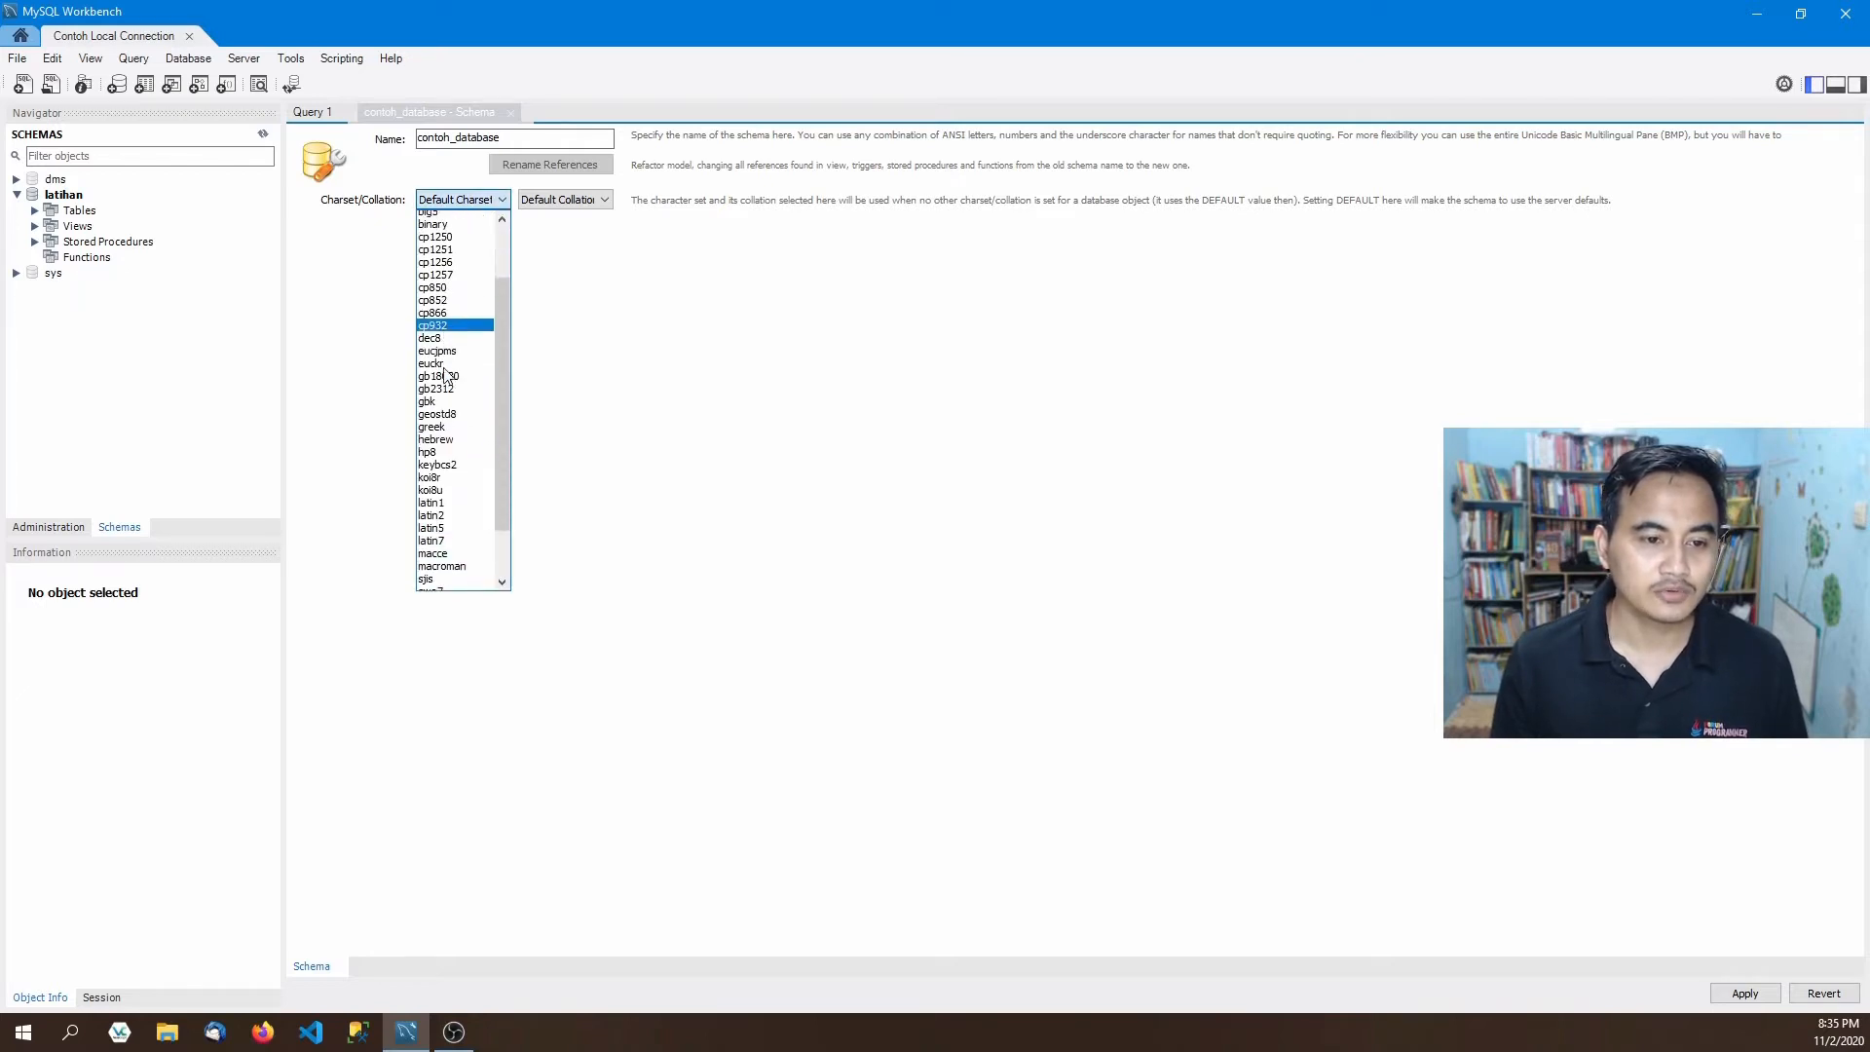
scroll(445, 375, "down", 3)
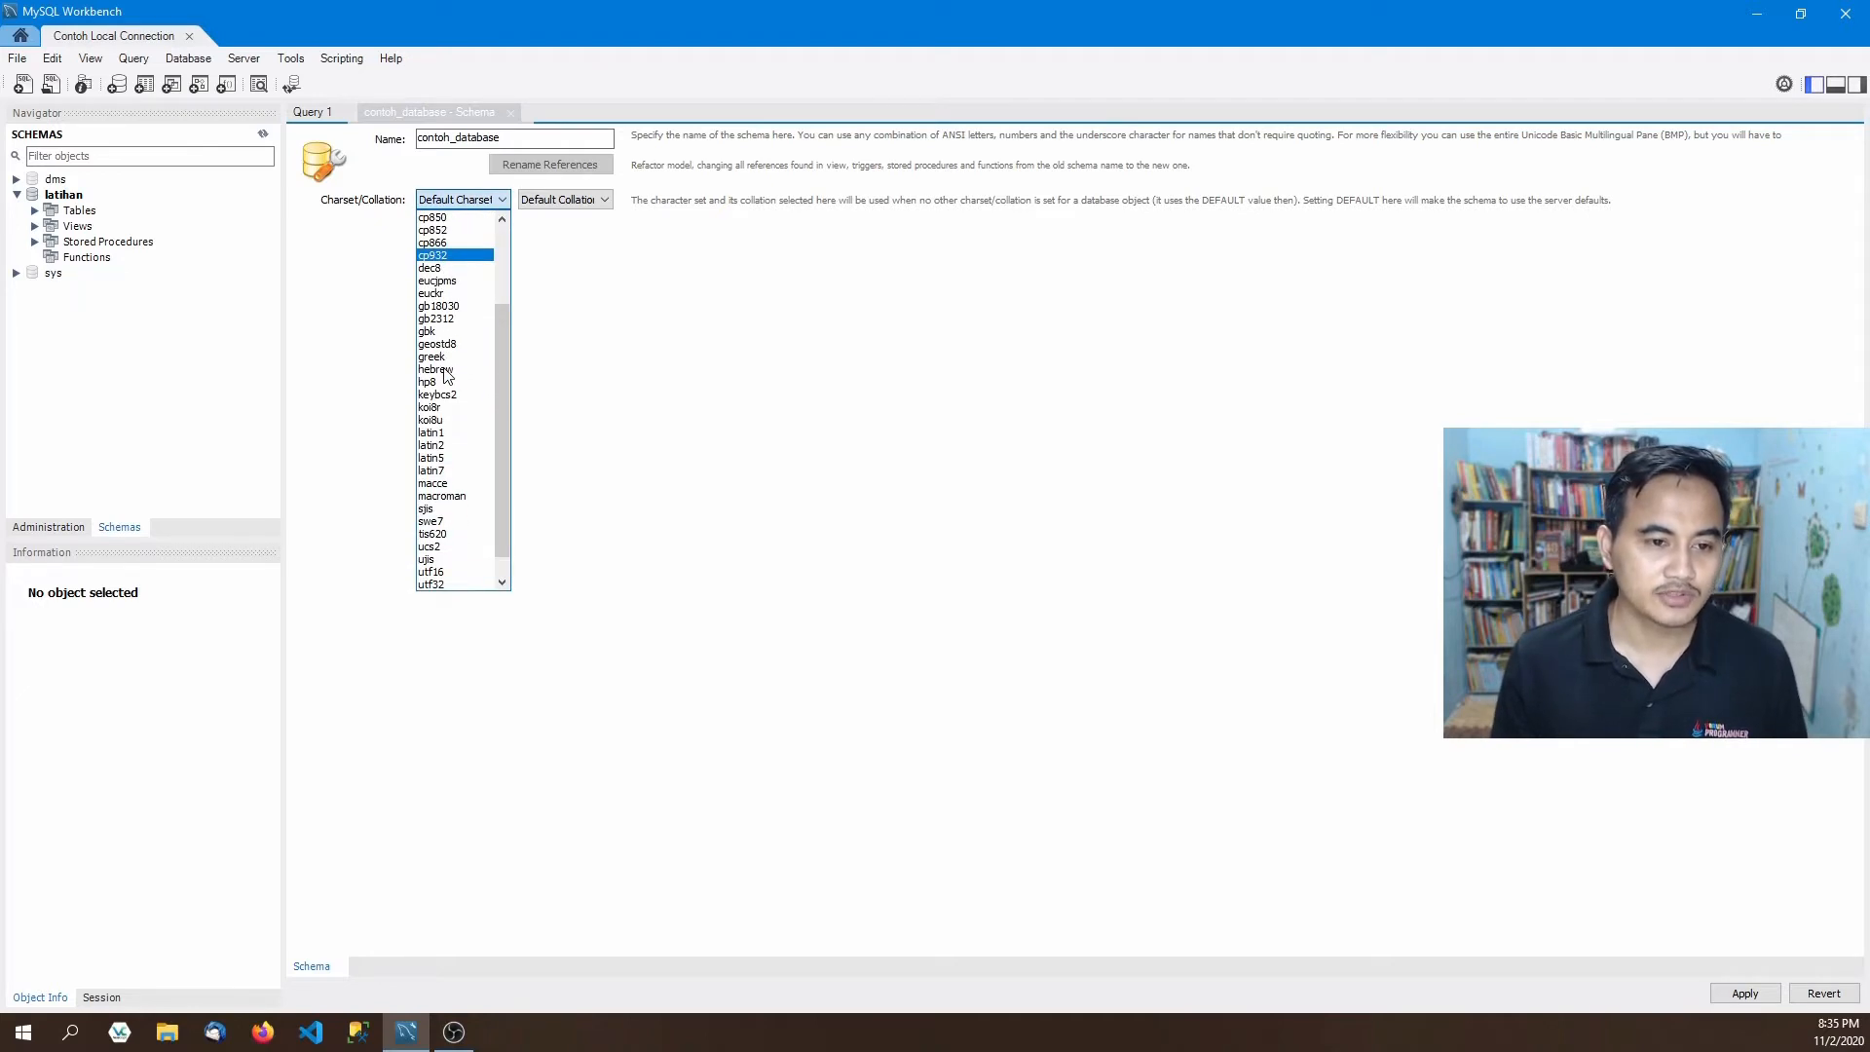
scroll(445, 375, "up", 1)
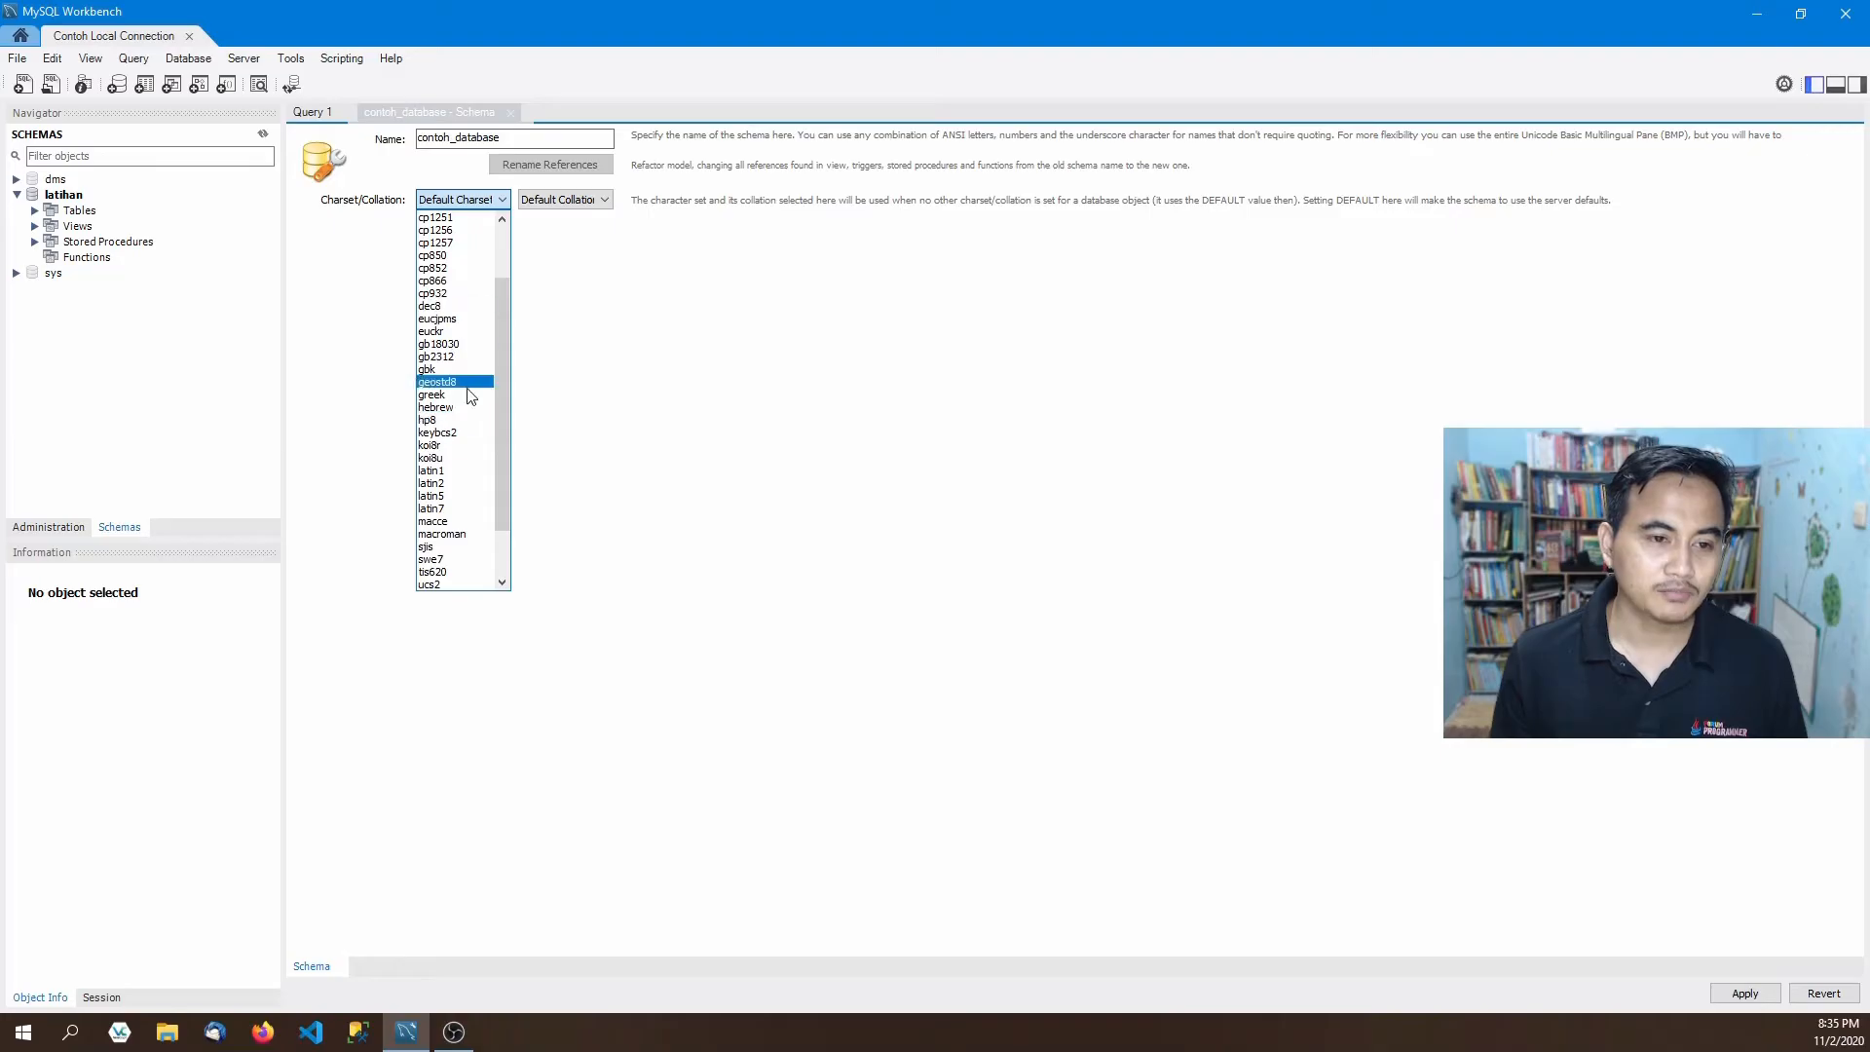
scroll(465, 389, "up", 2)
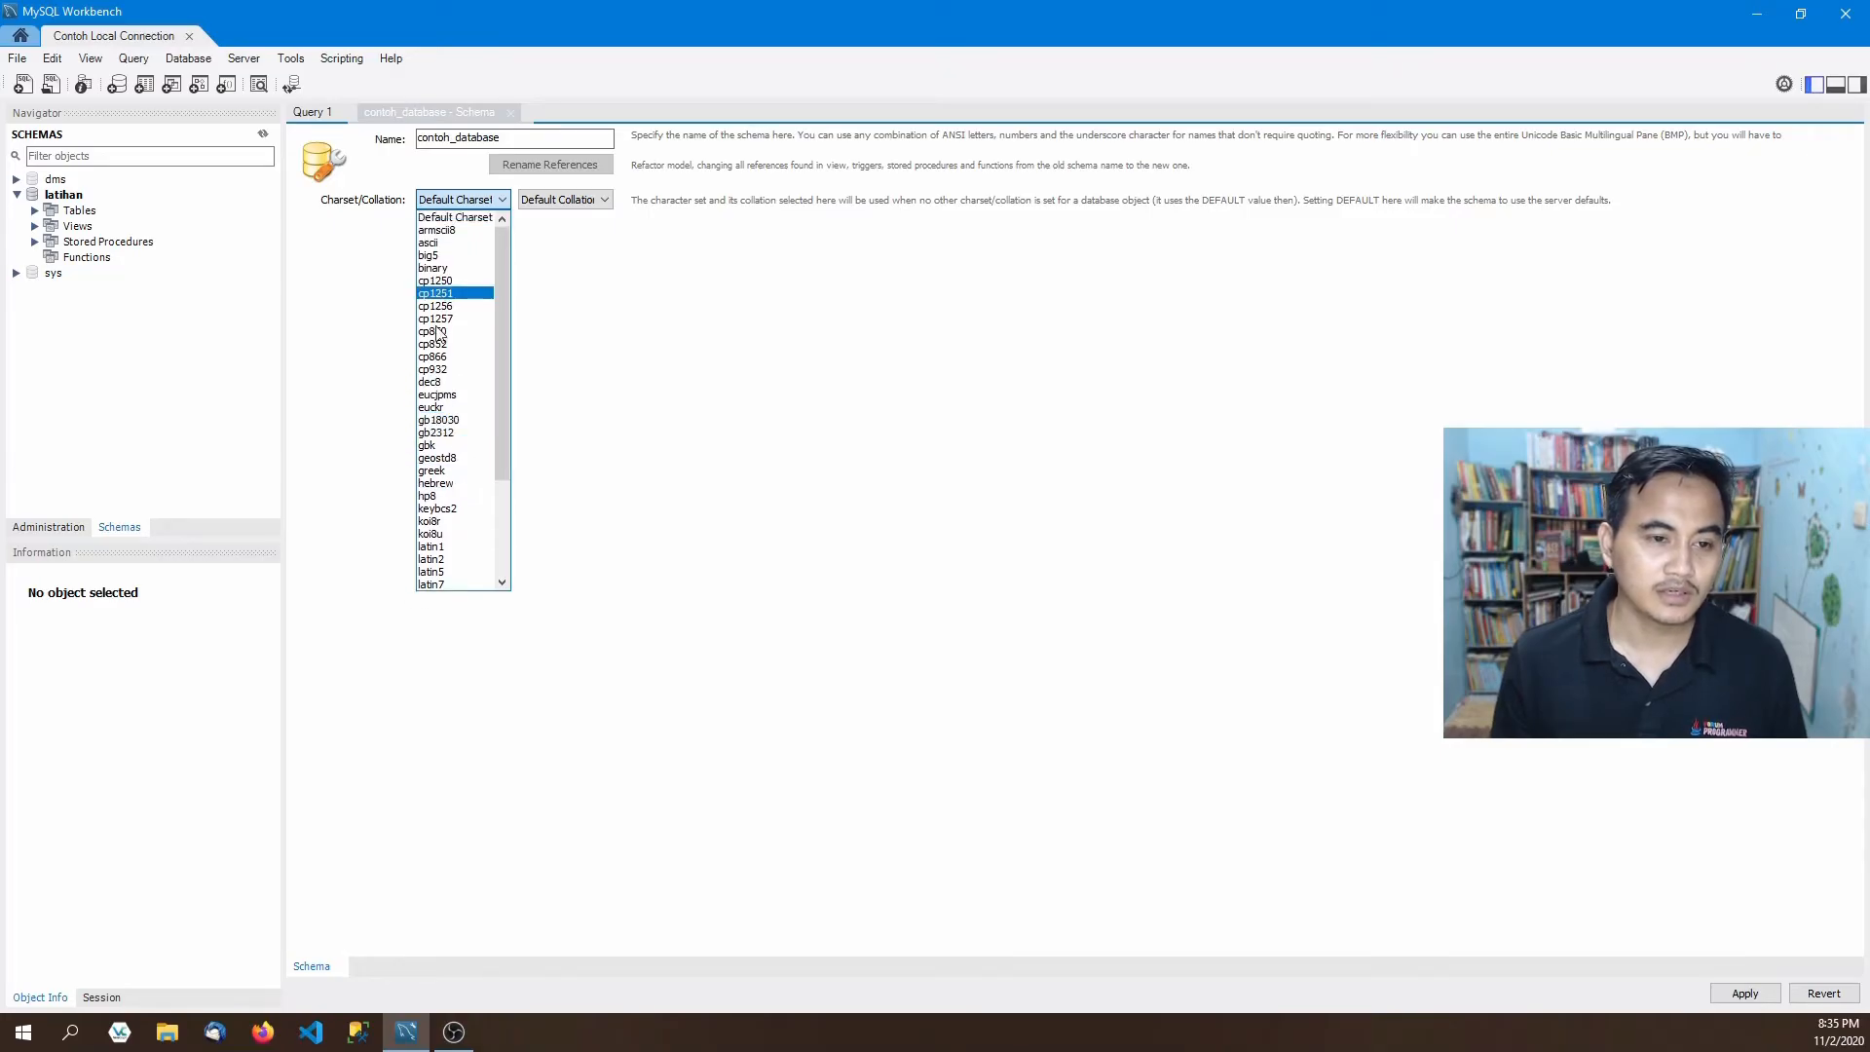
scroll(465, 395, "up", 1)
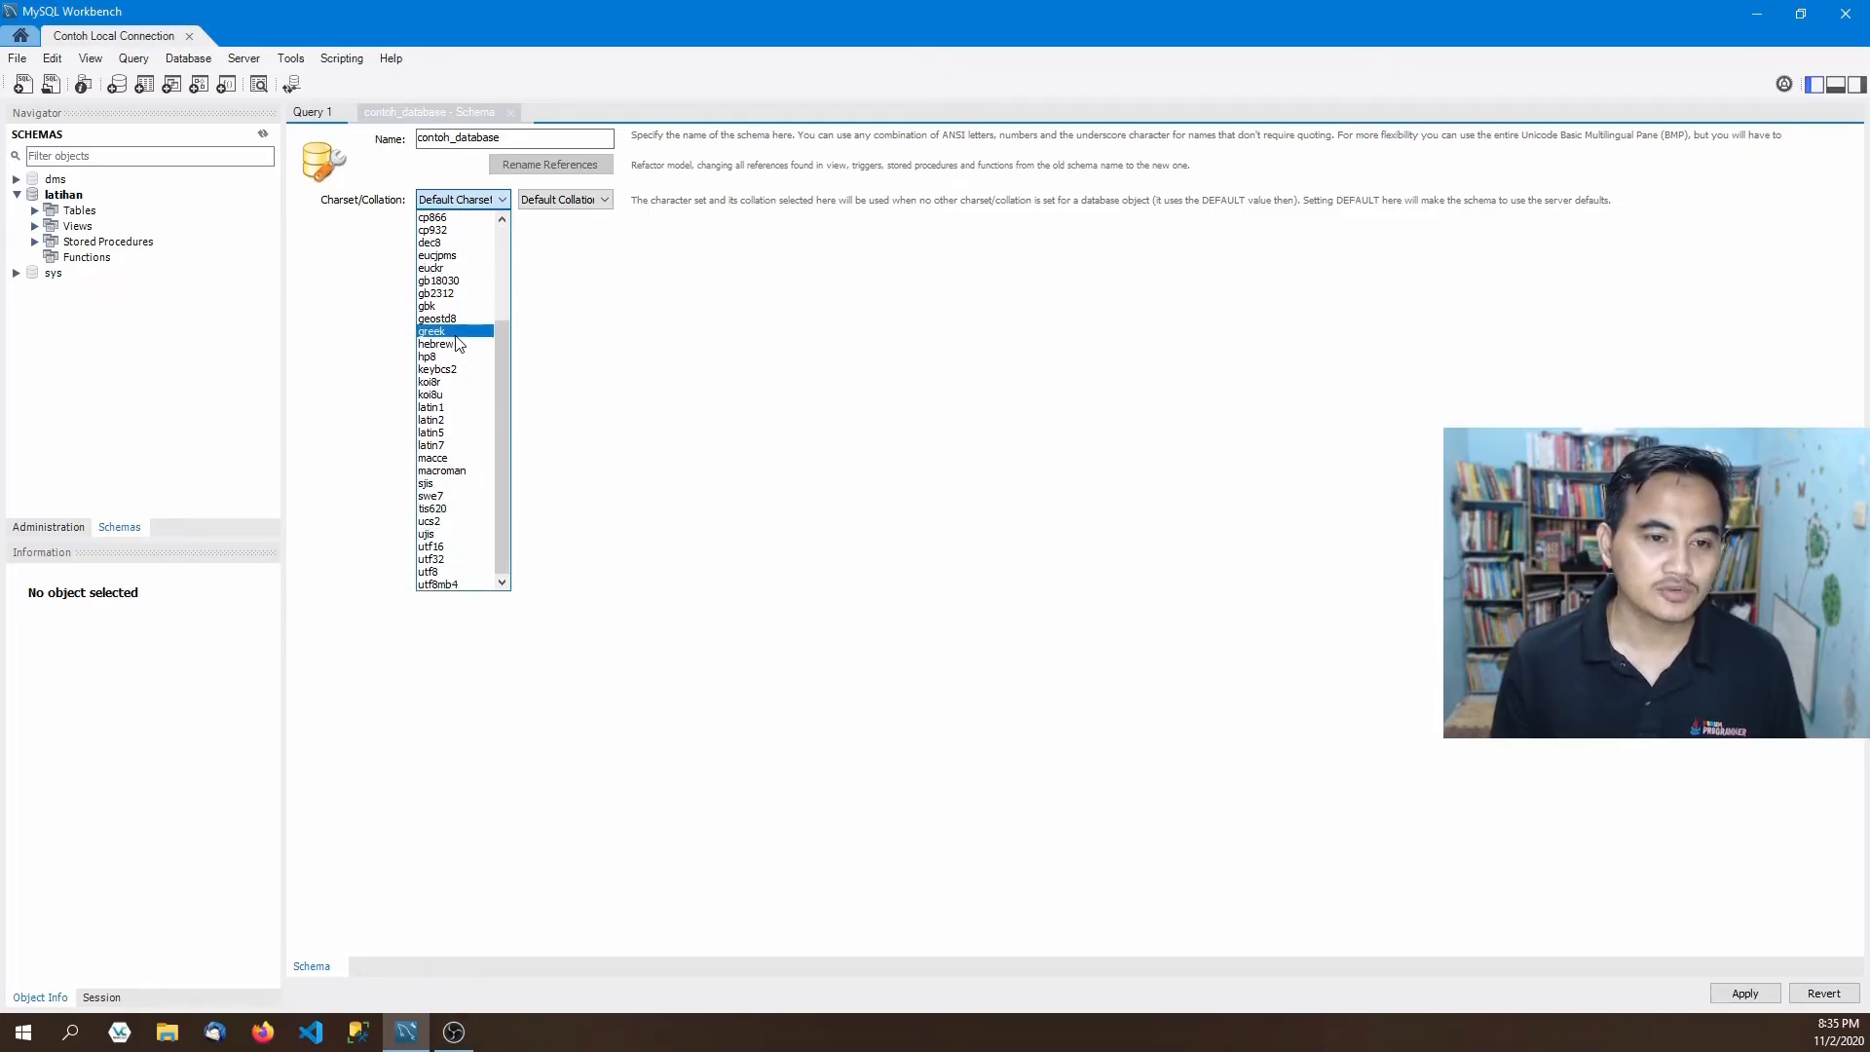
left_click(657, 312)
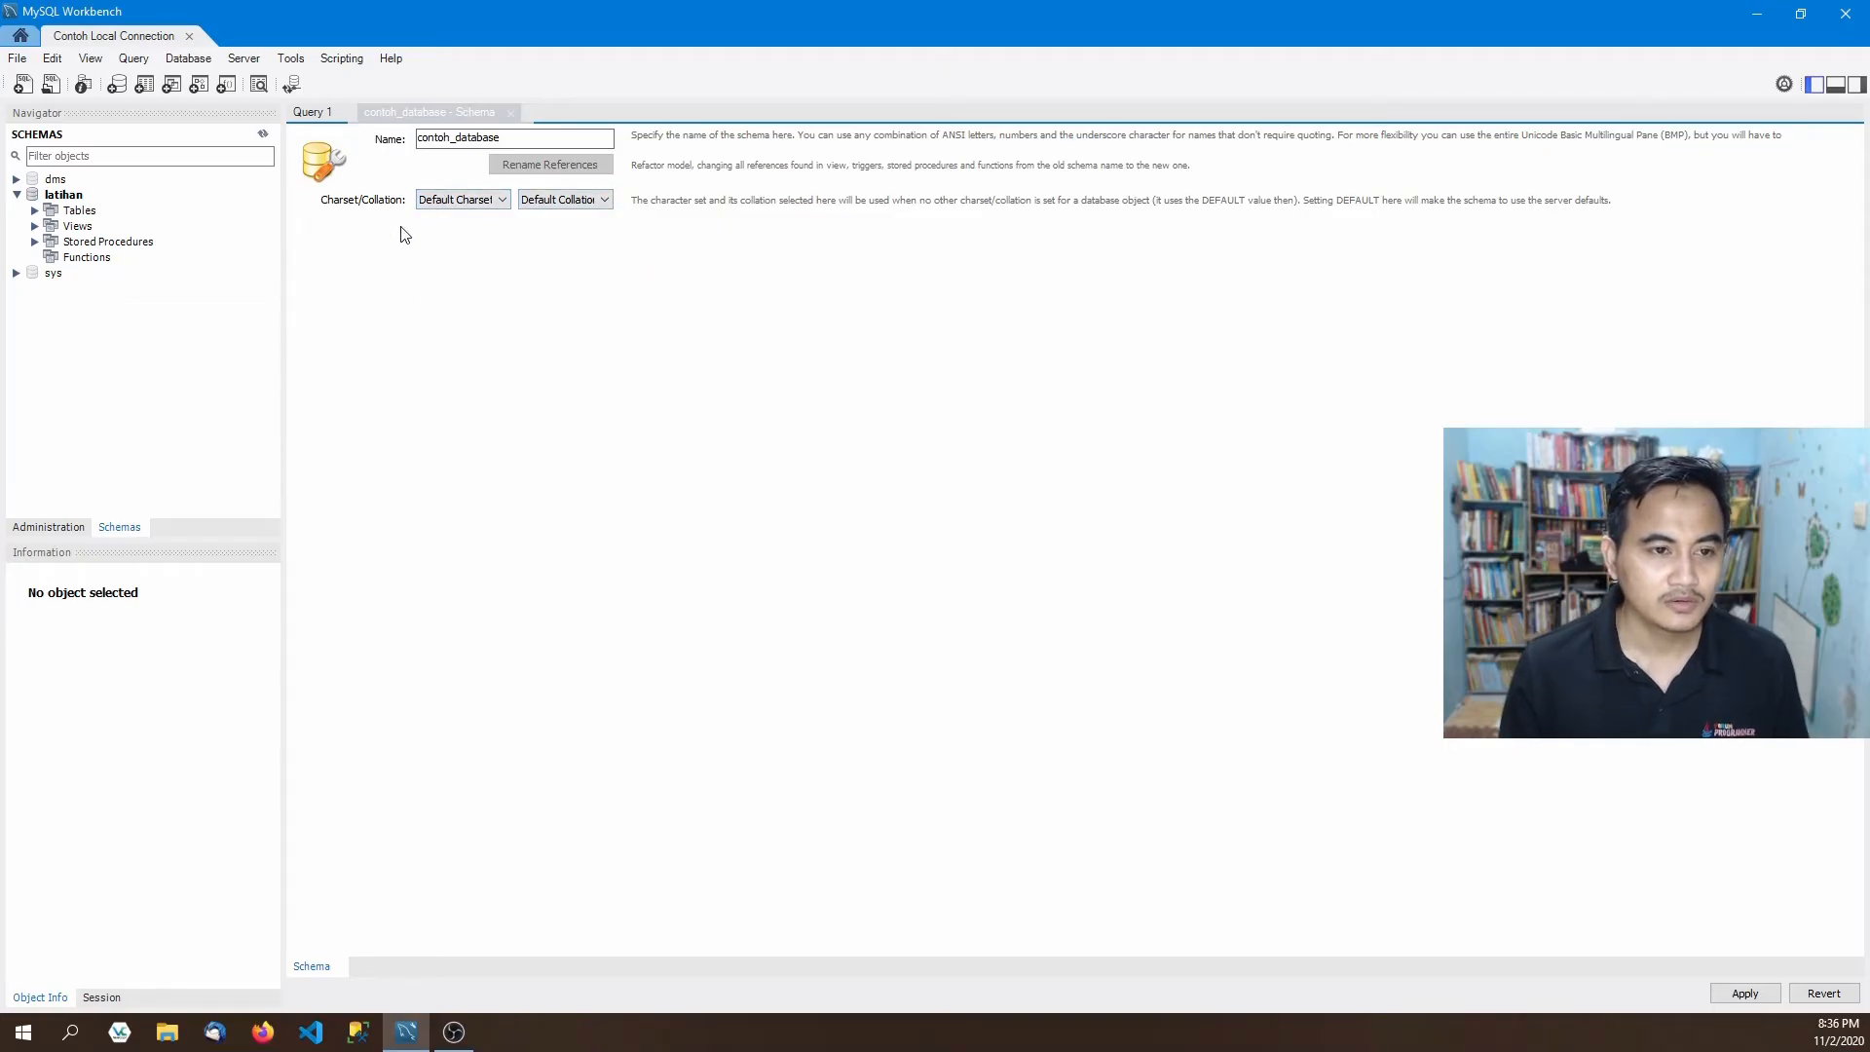
left_click(436, 118)
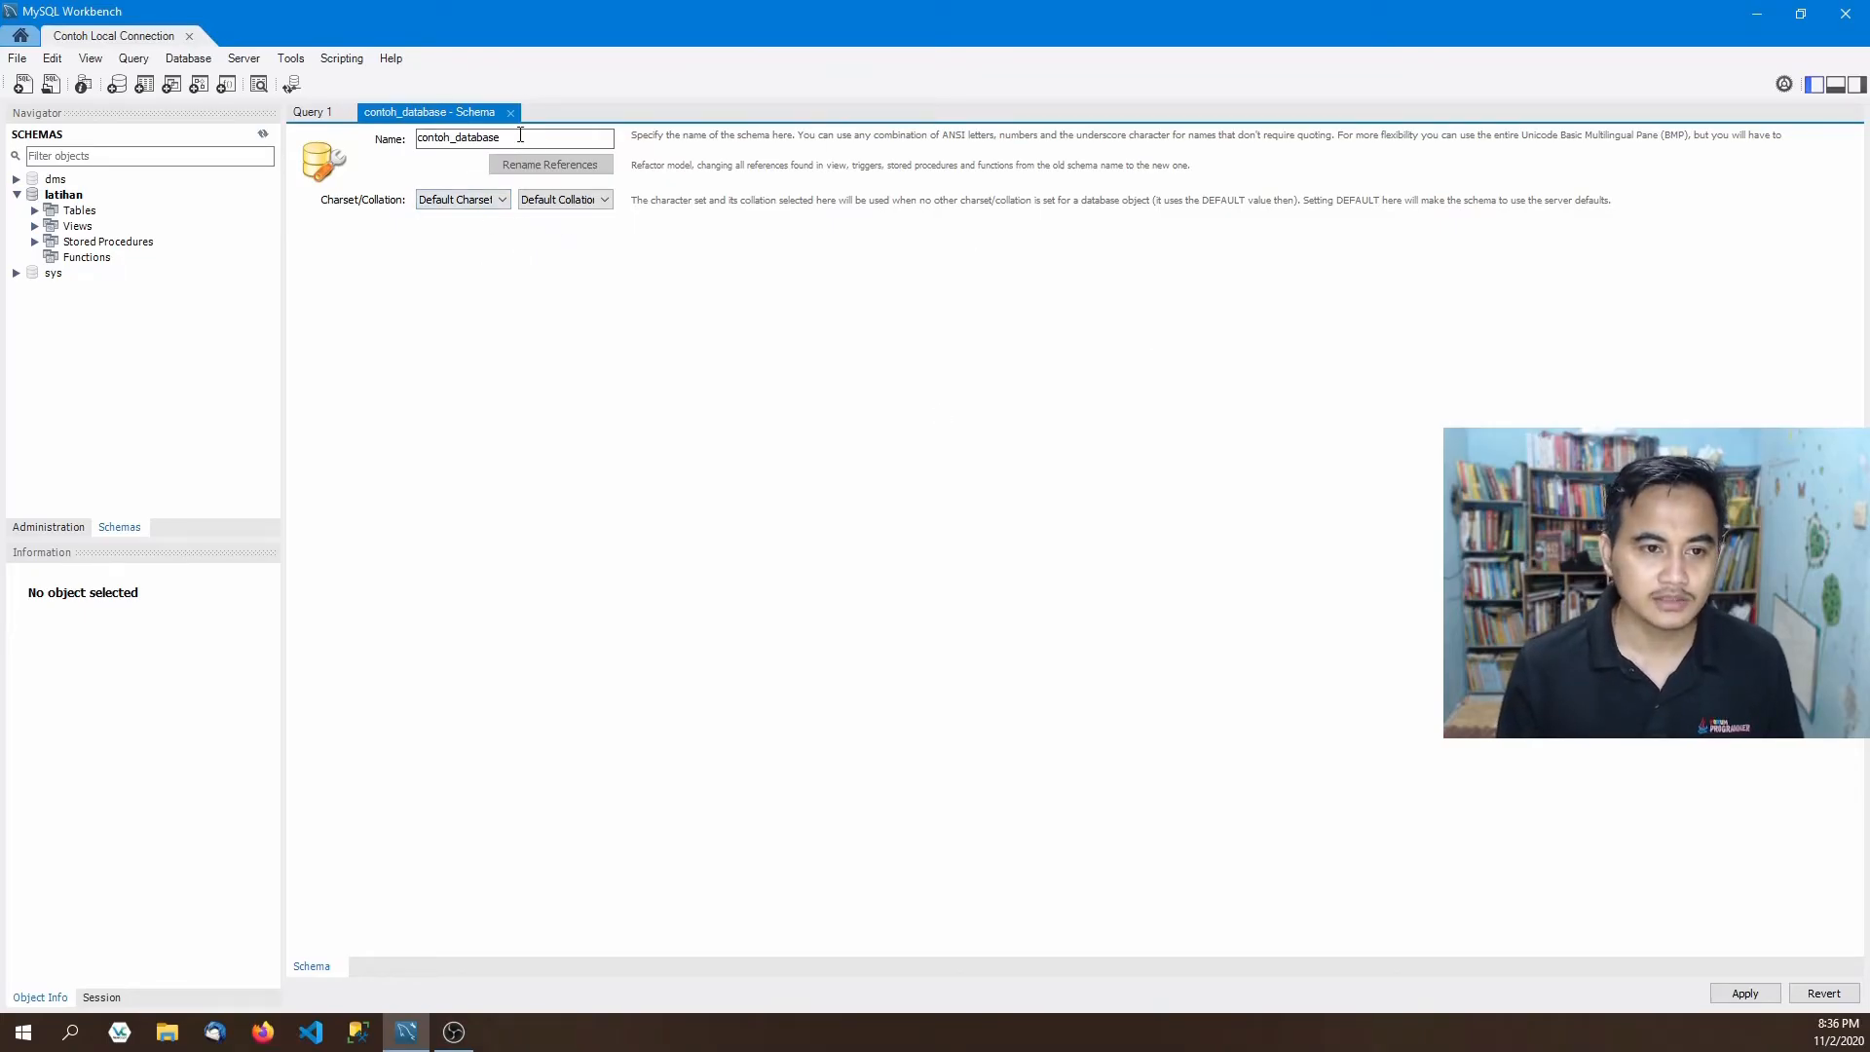
Submit the new contoh_database schema and bring up its generated SQL script for review.
left_click_drag(515, 137, 415, 122)
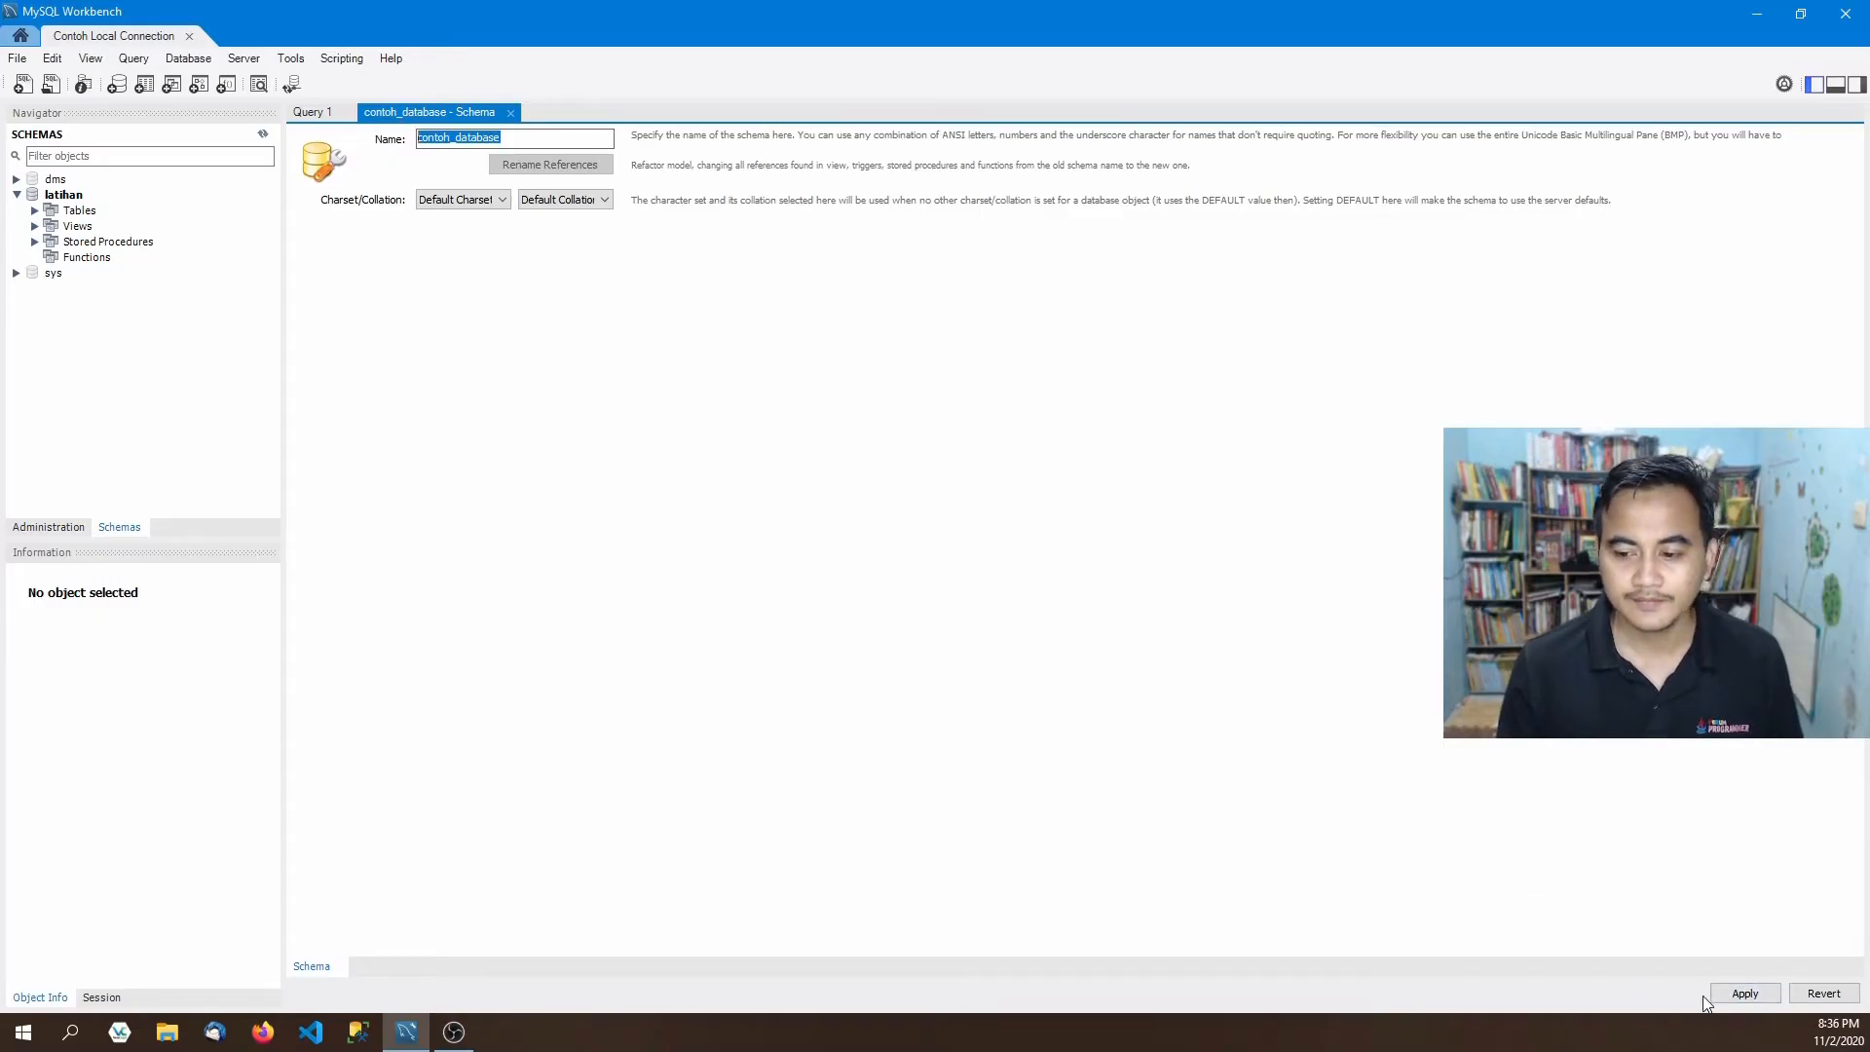
left_click(1741, 997)
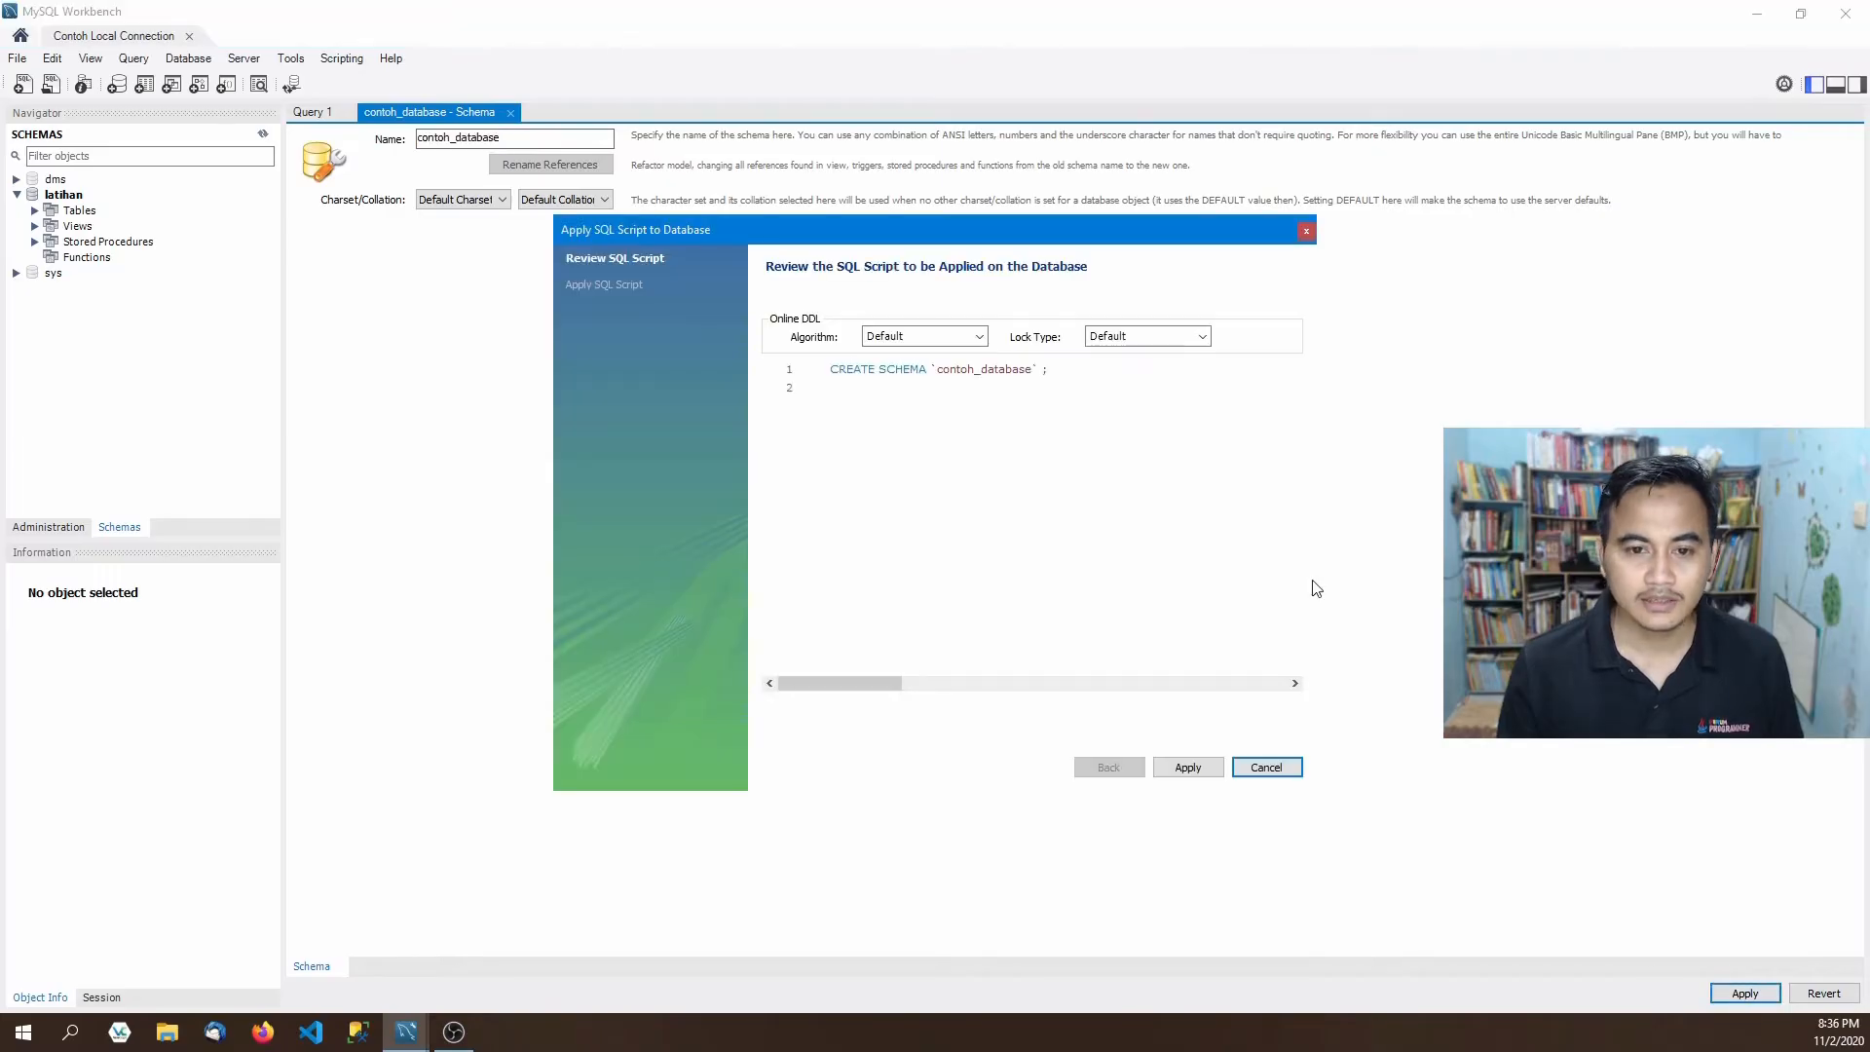
left_click_drag(793, 232, 655, 232)
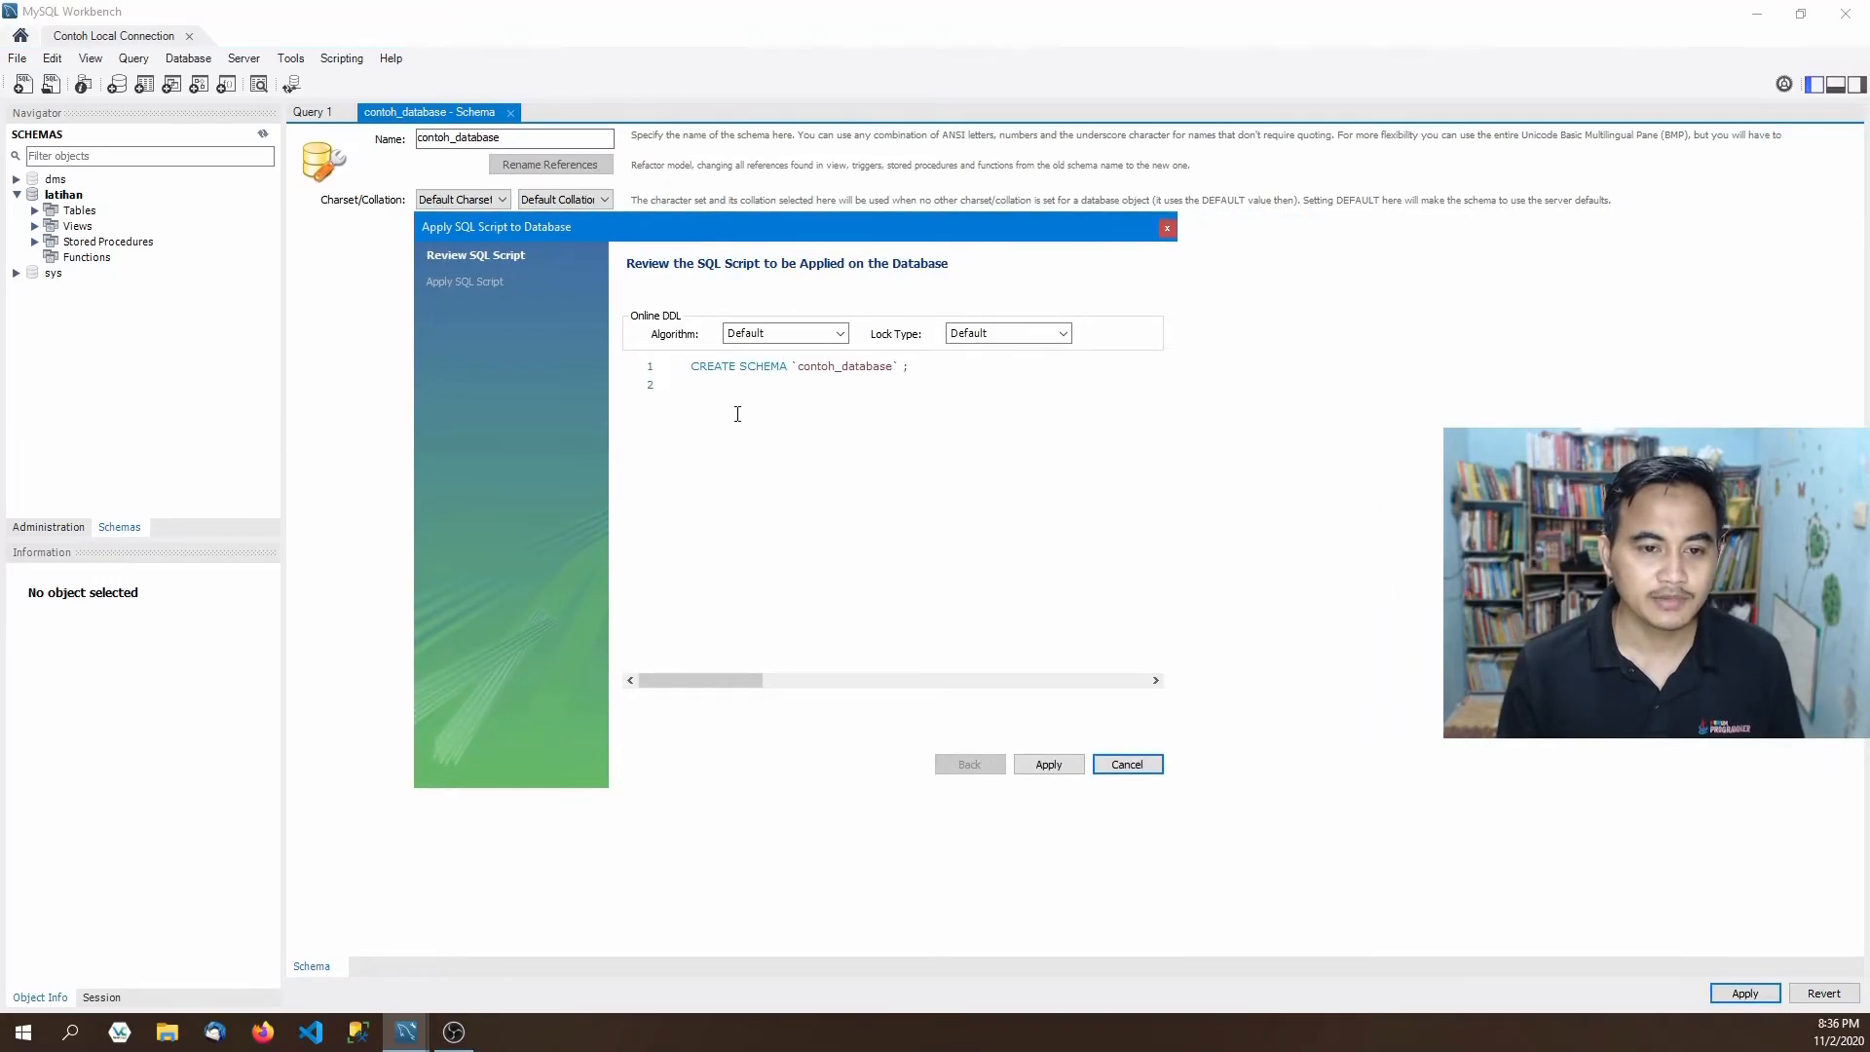
left_click(924, 362)
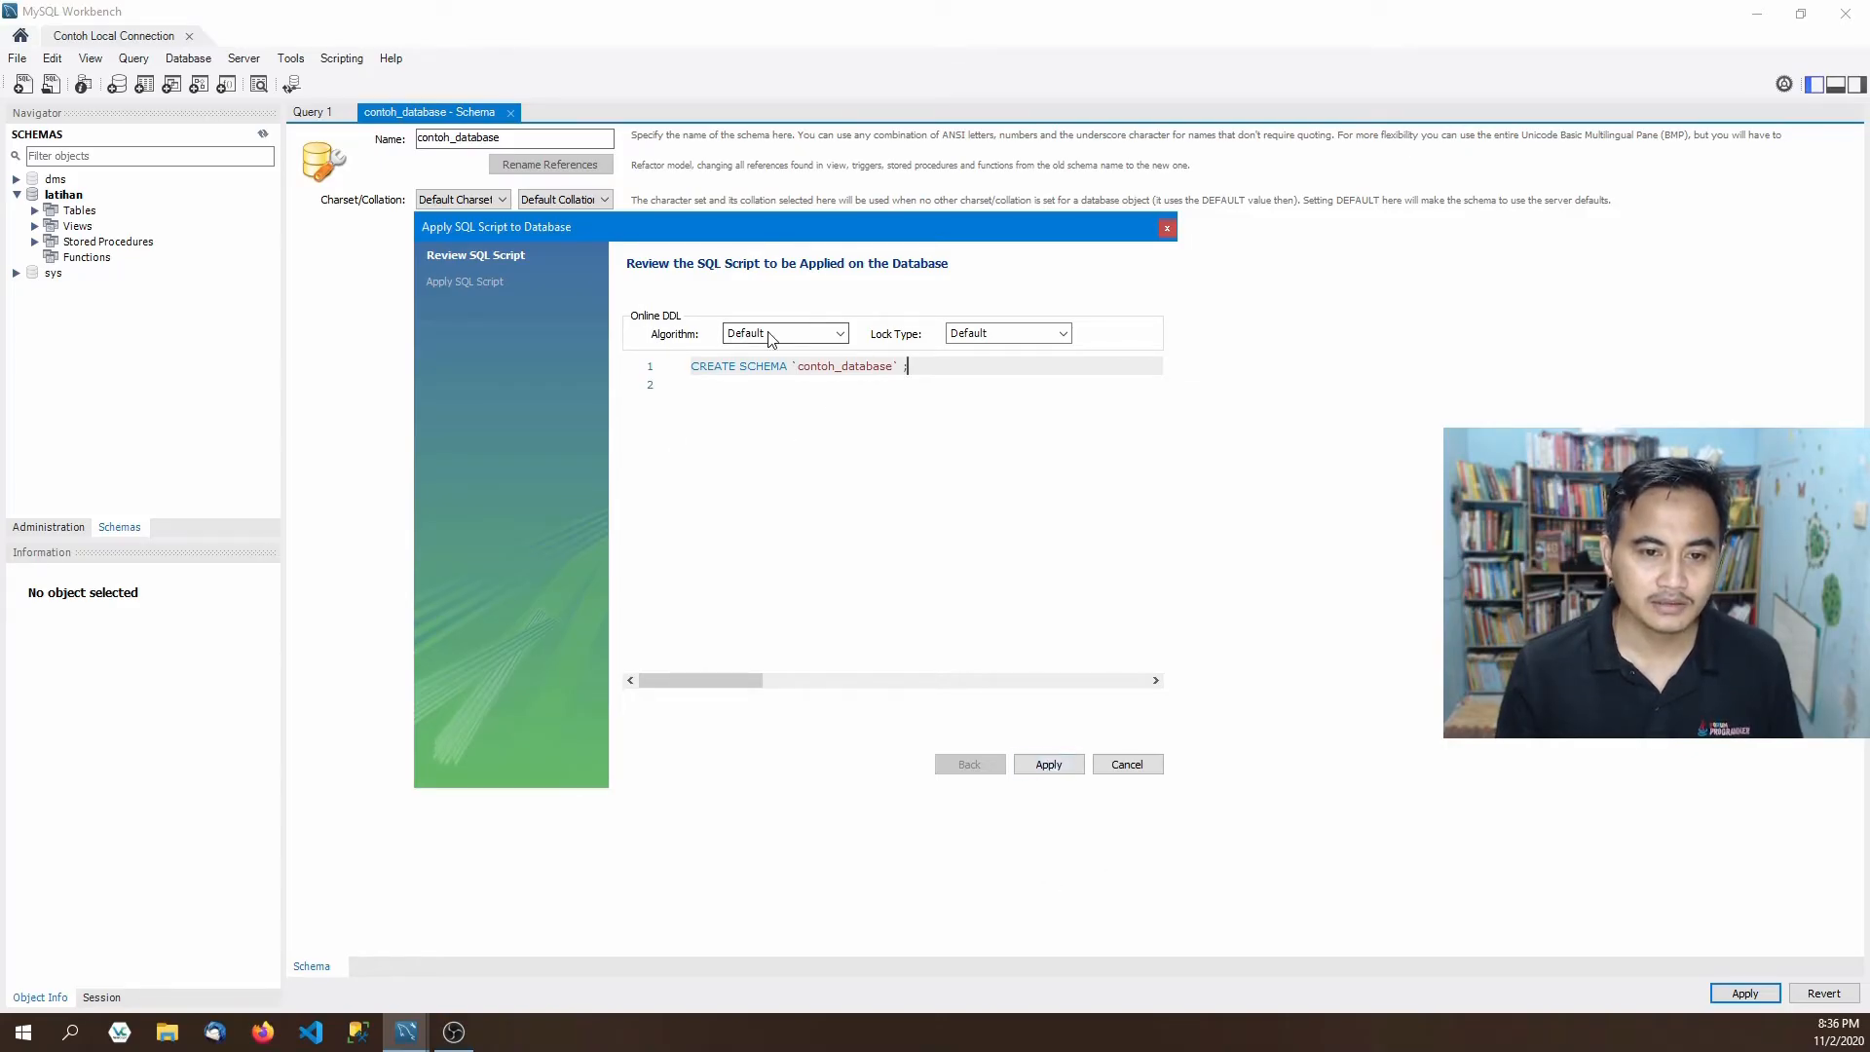
Examine the Online DDL algorithm and lock type options for the schema script, keeping both at Default.
left_click(839, 334)
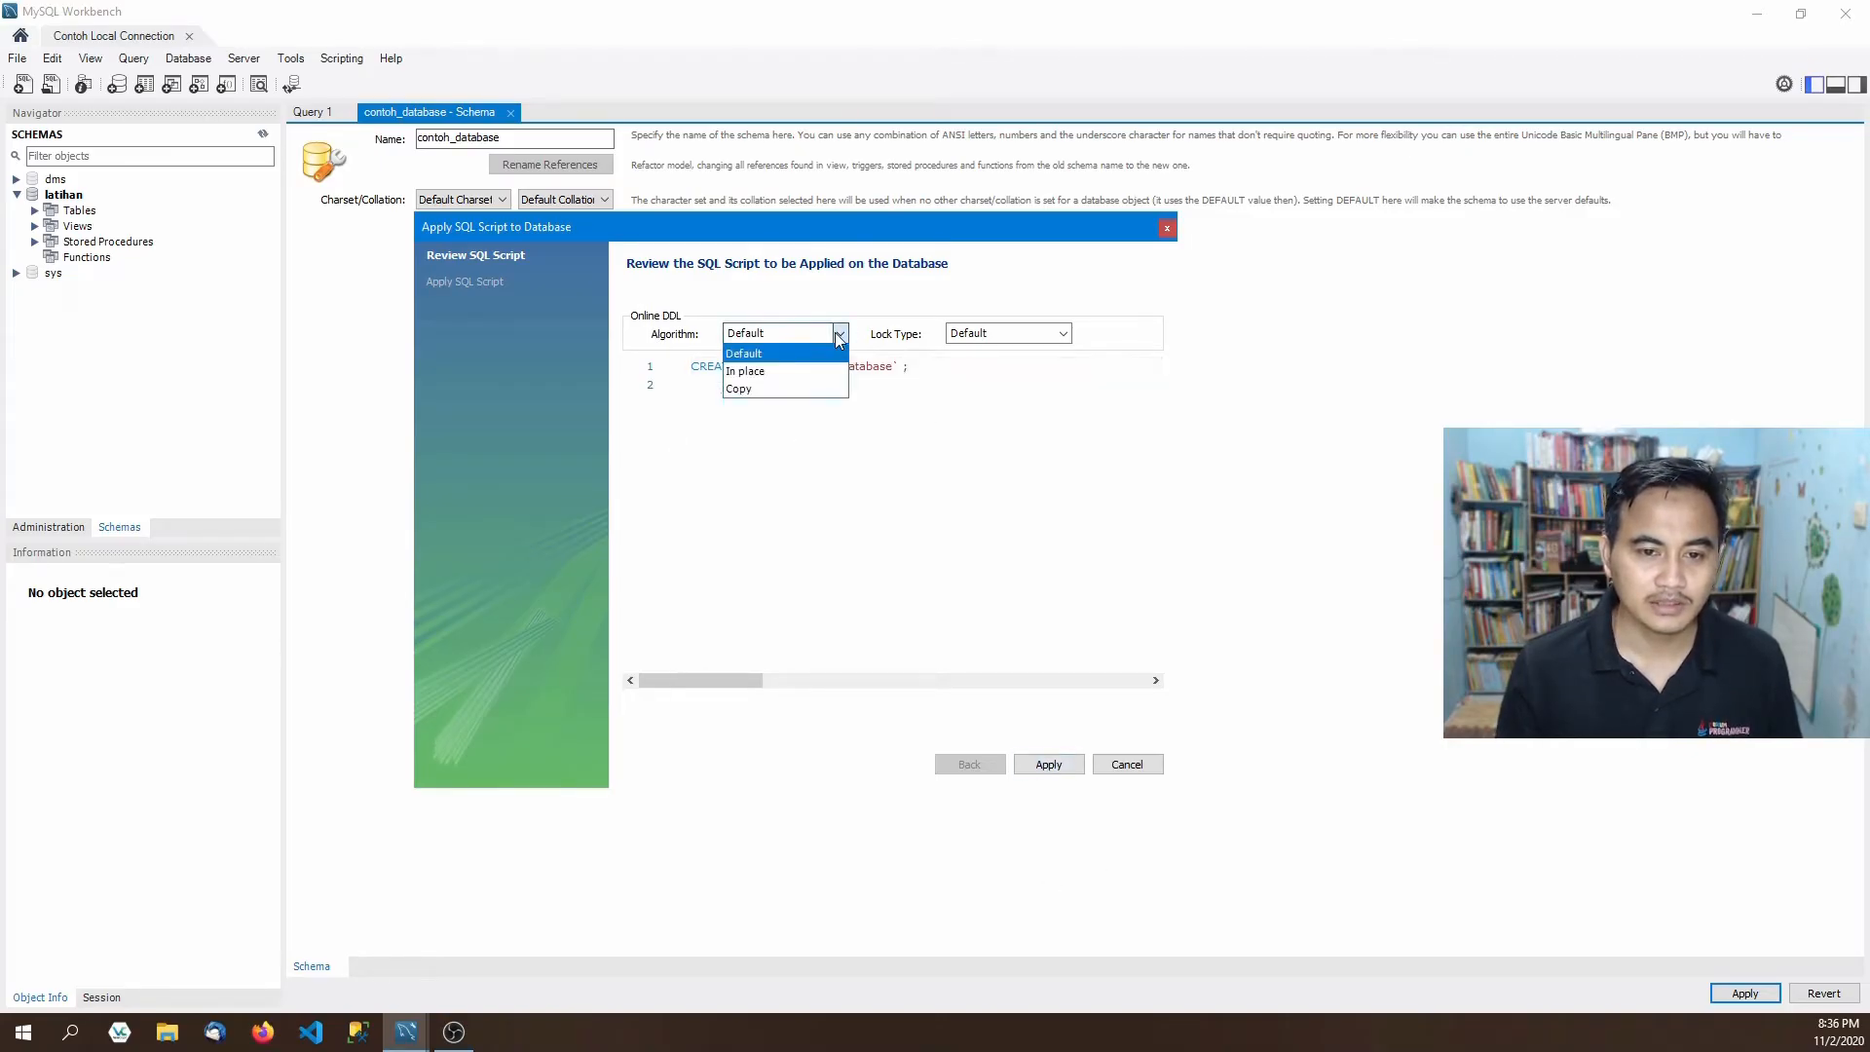
left_click(782, 296)
left_click(1064, 335)
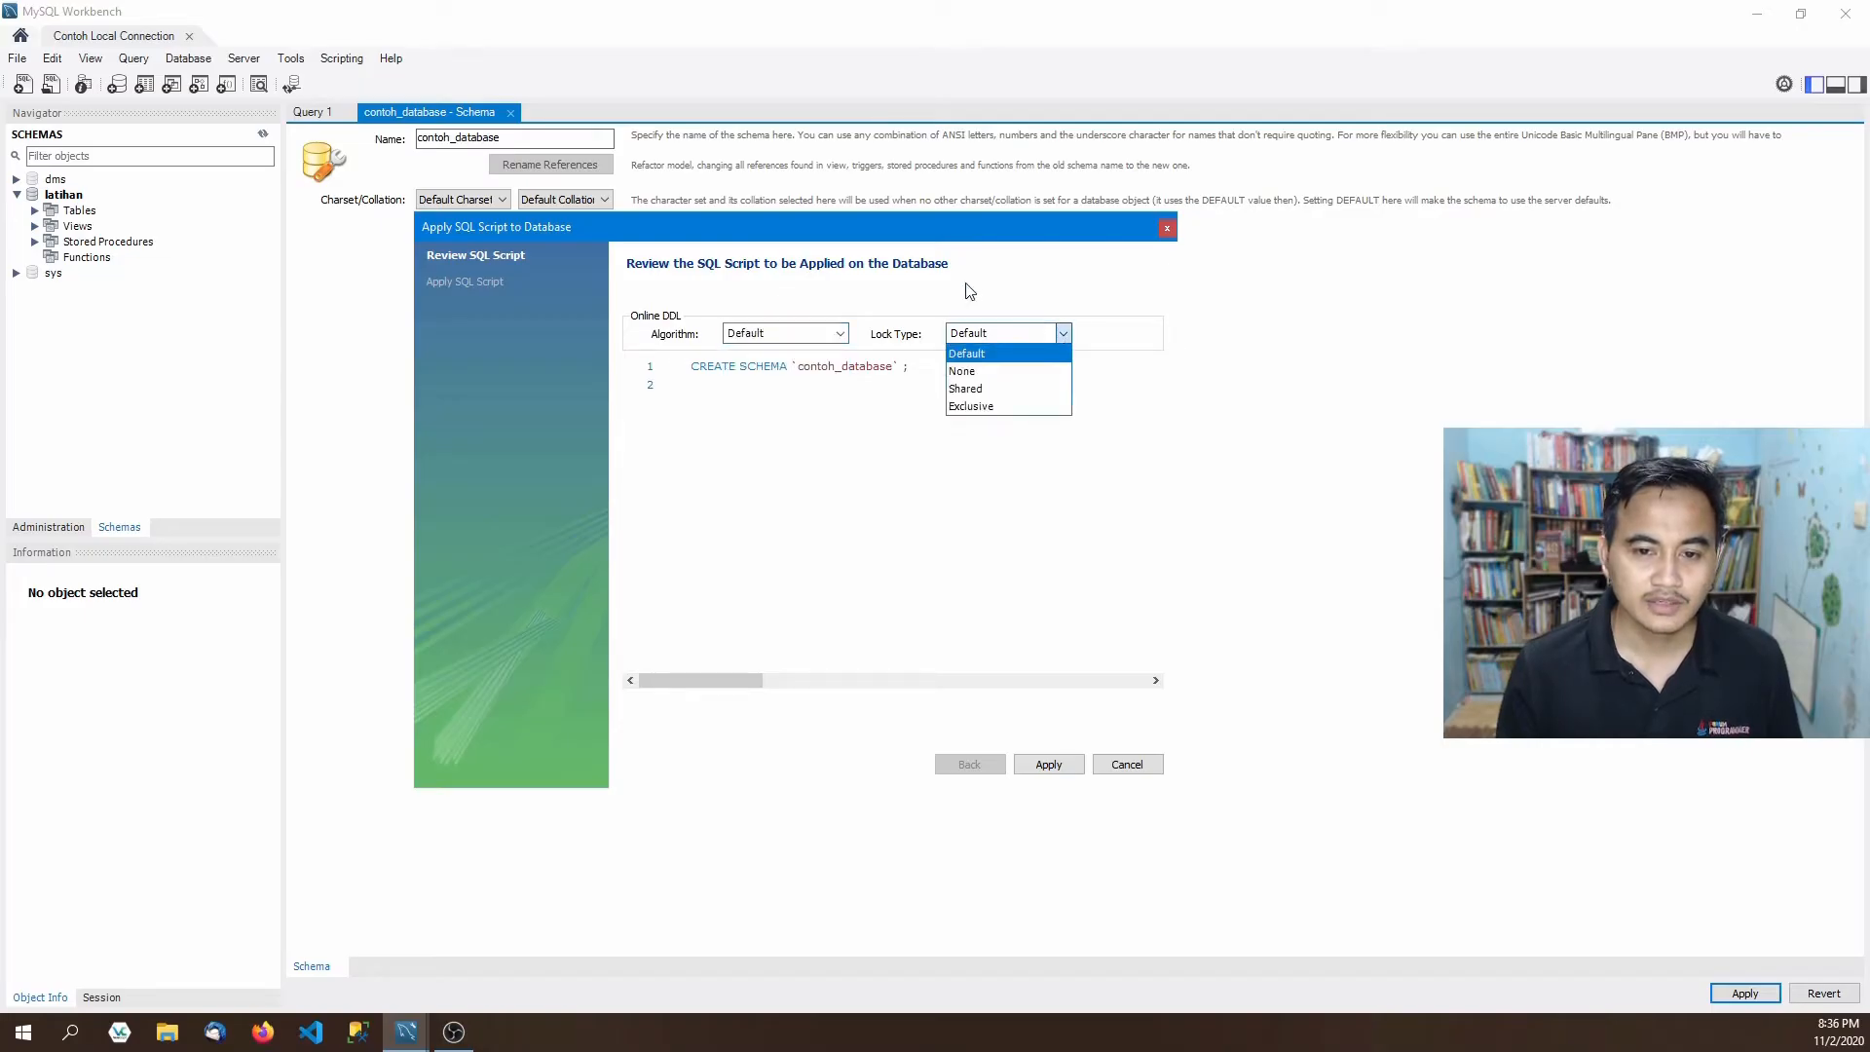
left_click(969, 292)
left_click(838, 334)
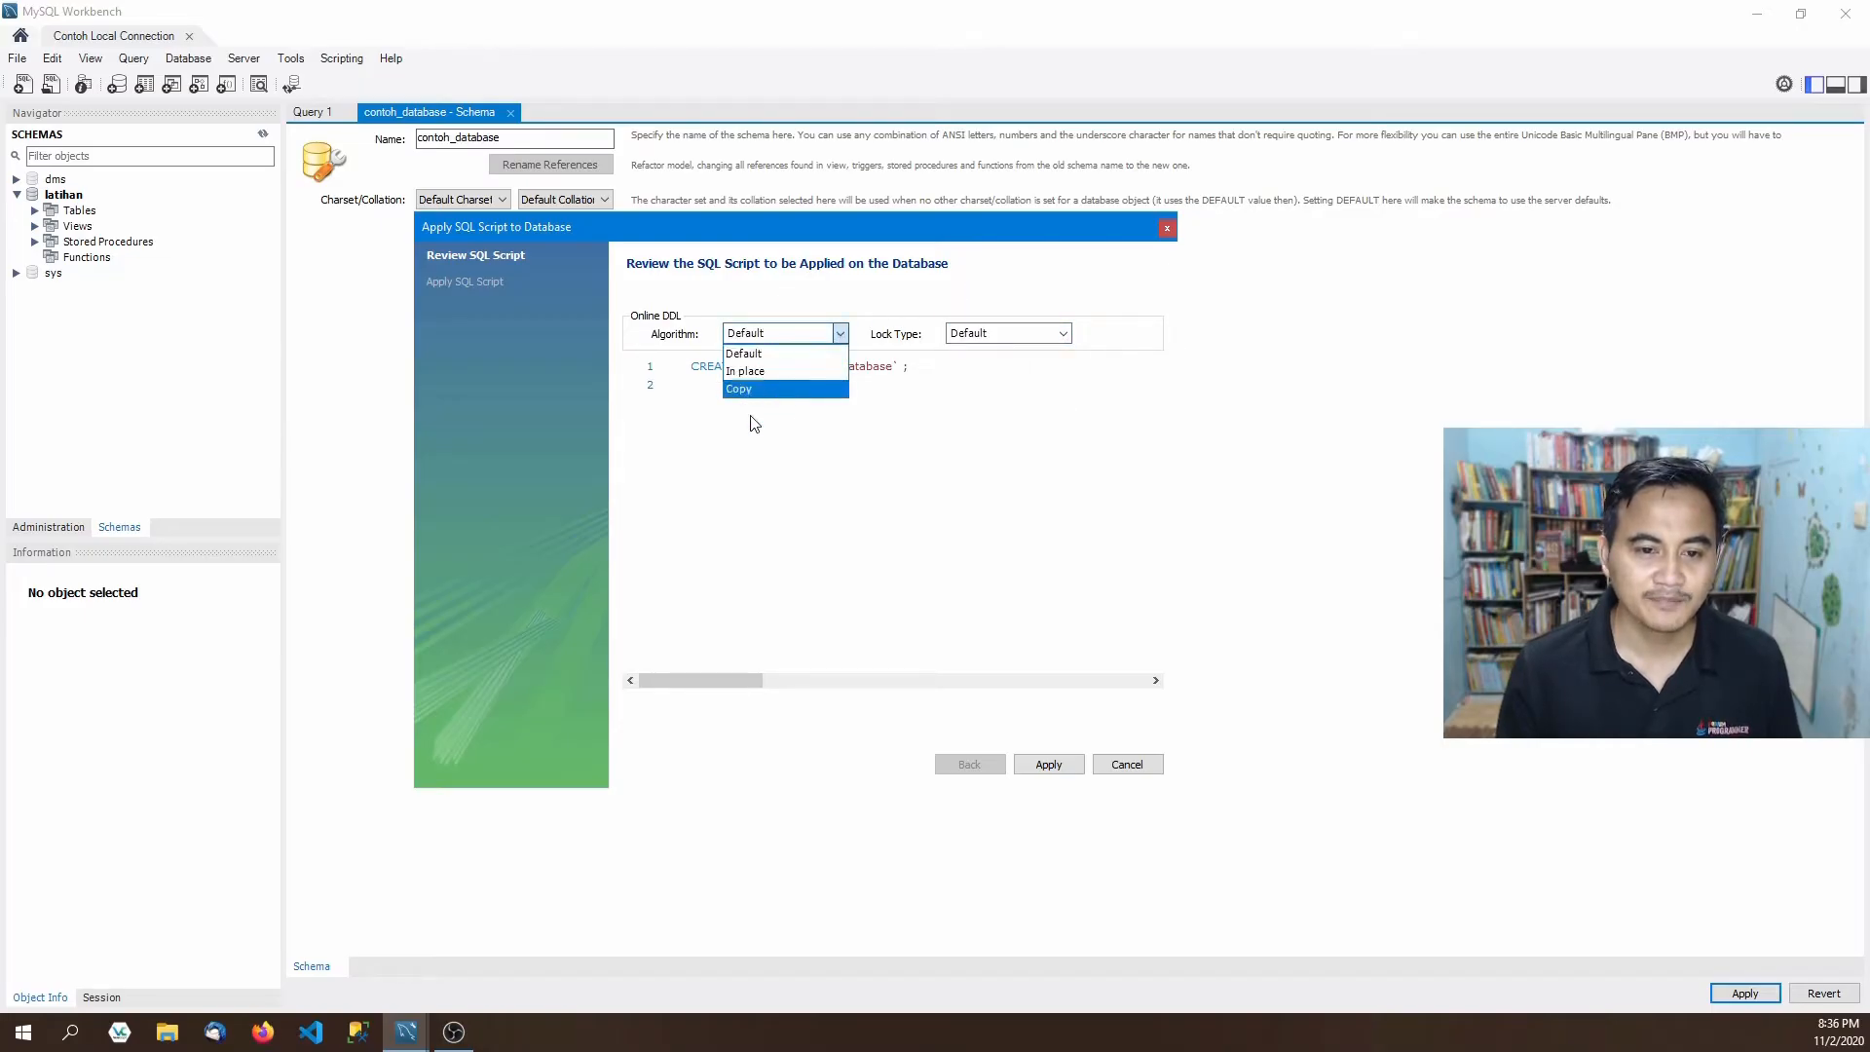
left_click(818, 273)
left_click(1047, 332)
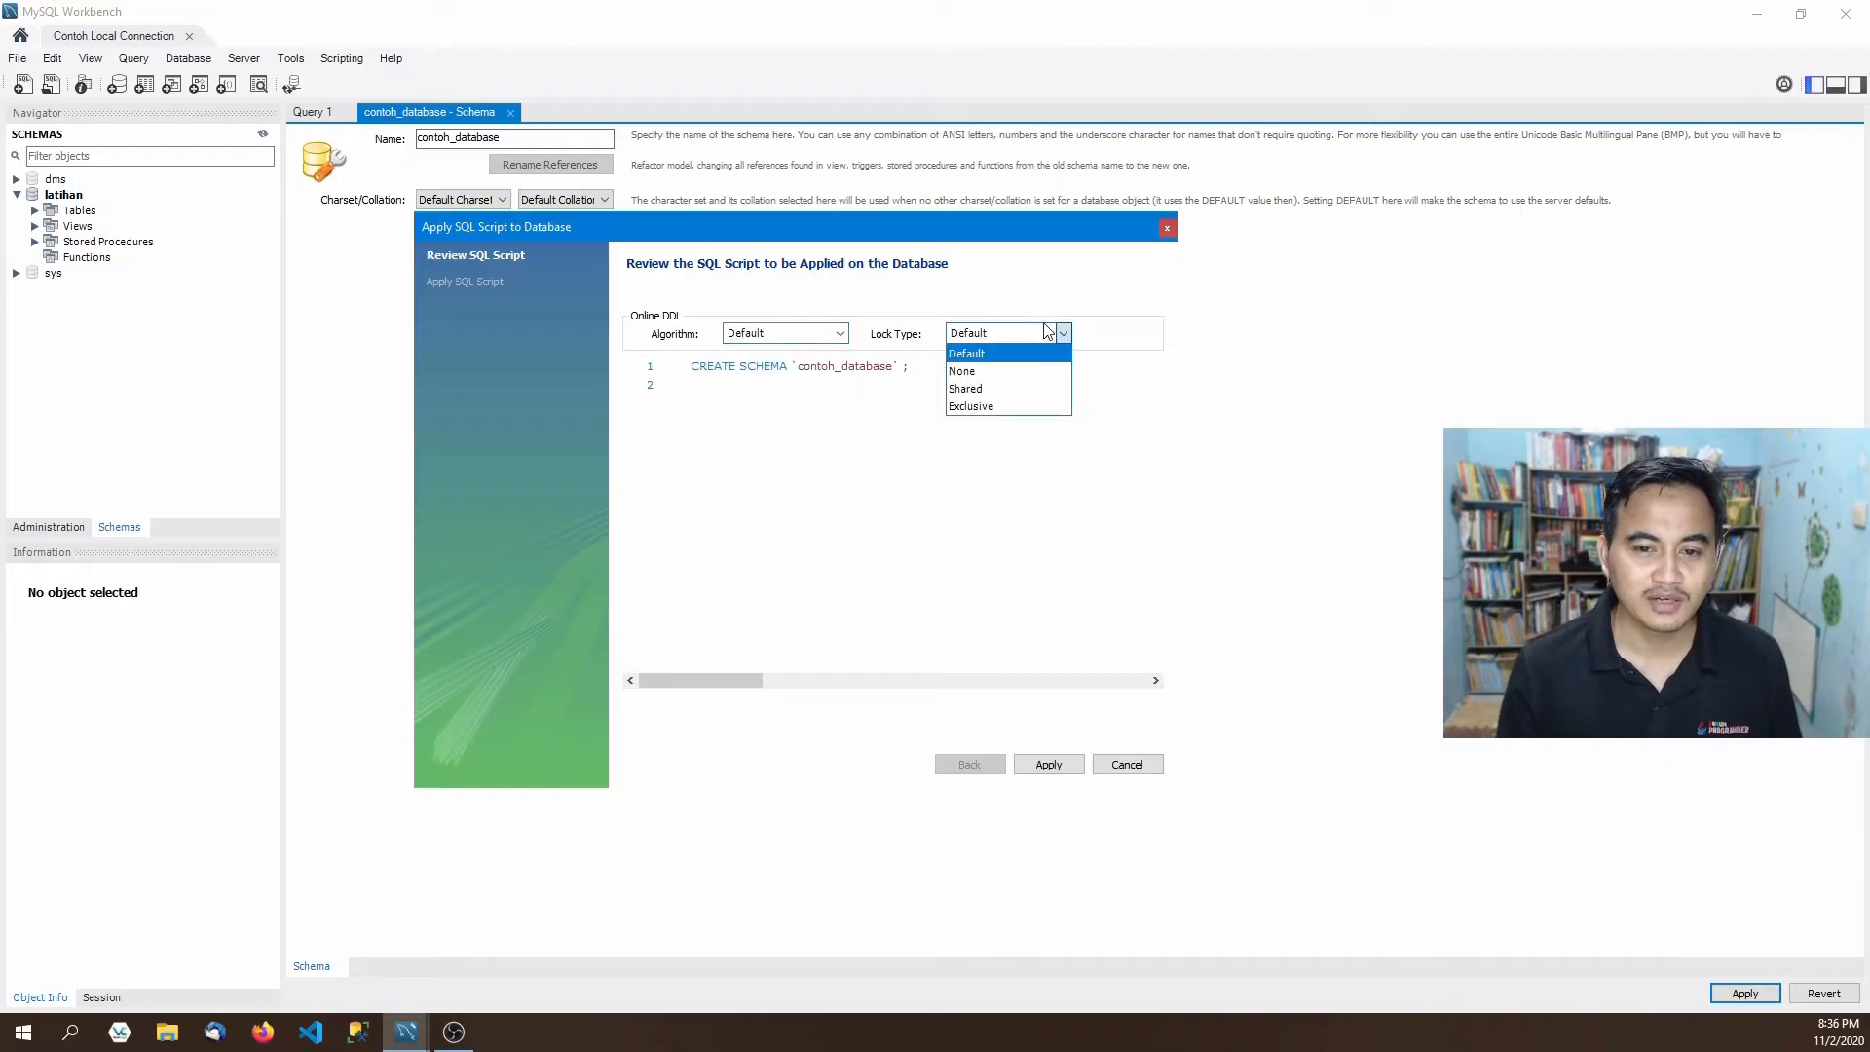
left_click(823, 332)
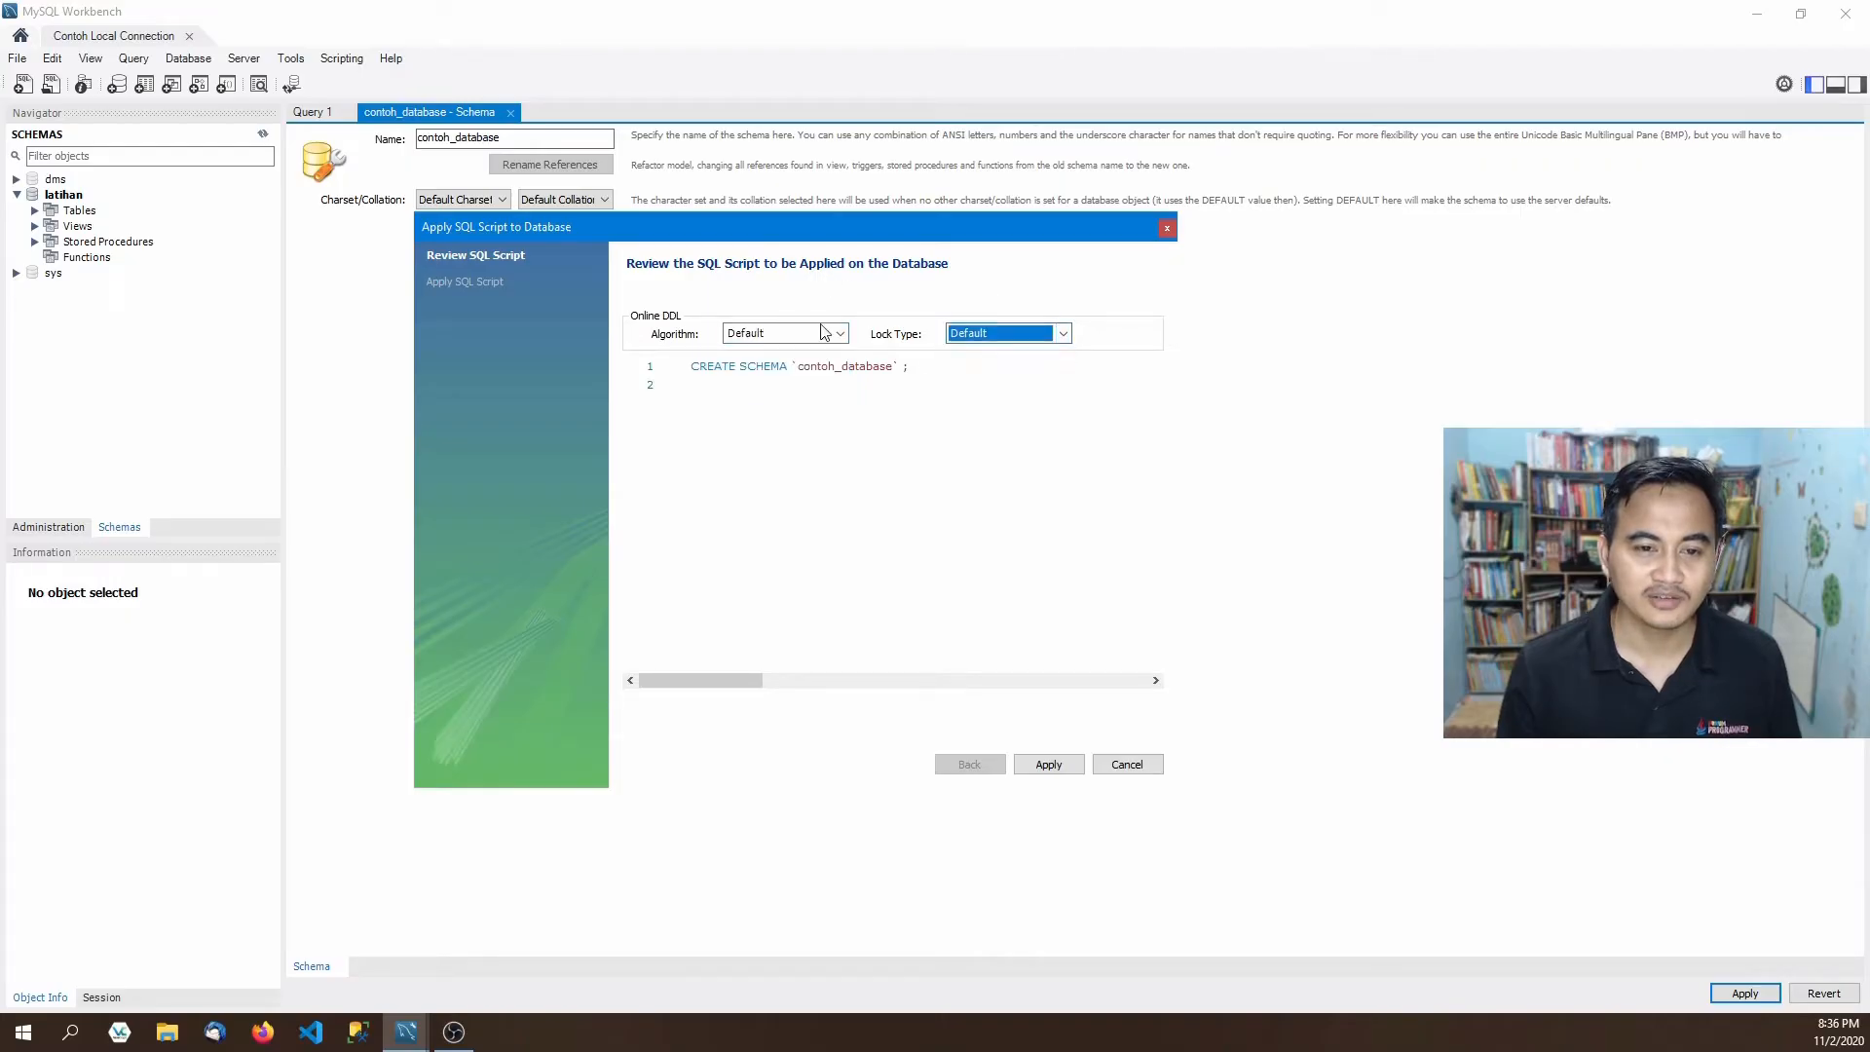
Apply the CREATE SCHEMA script for contoh_database to the server and check its execution log.
left_click(1048, 764)
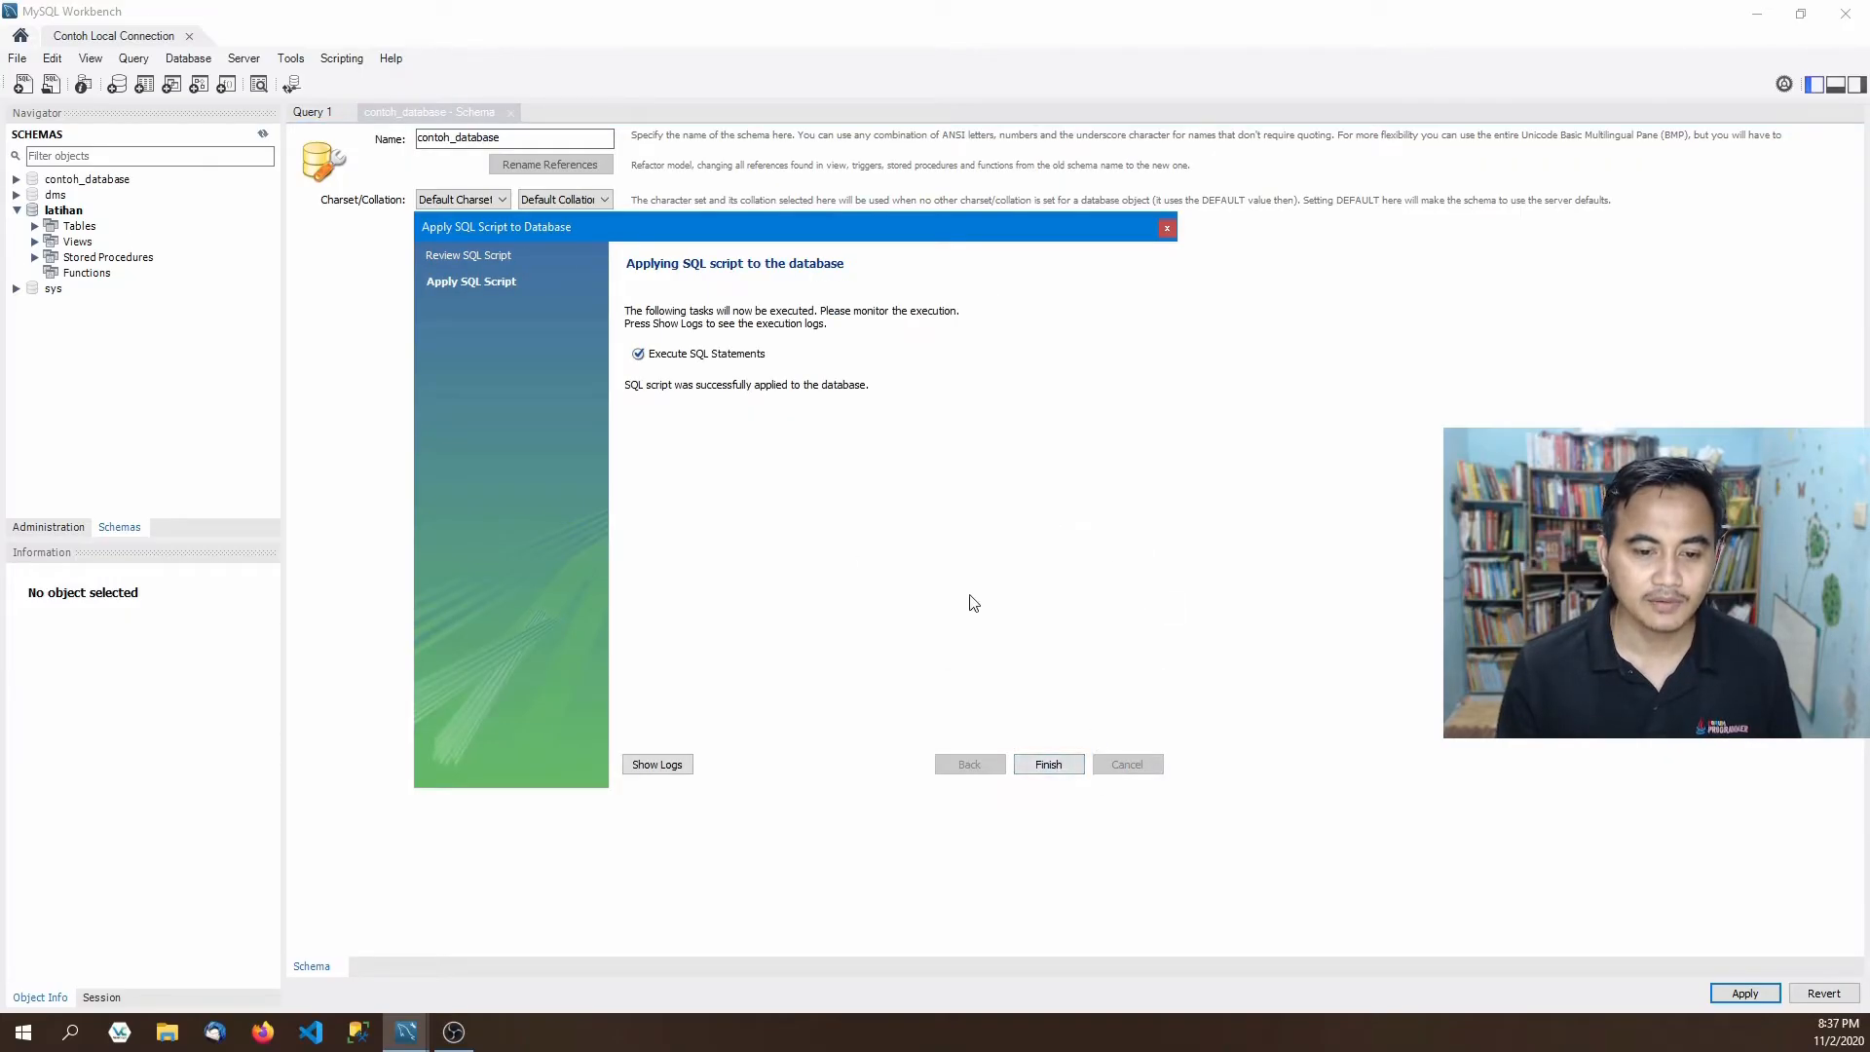
left_click(659, 765)
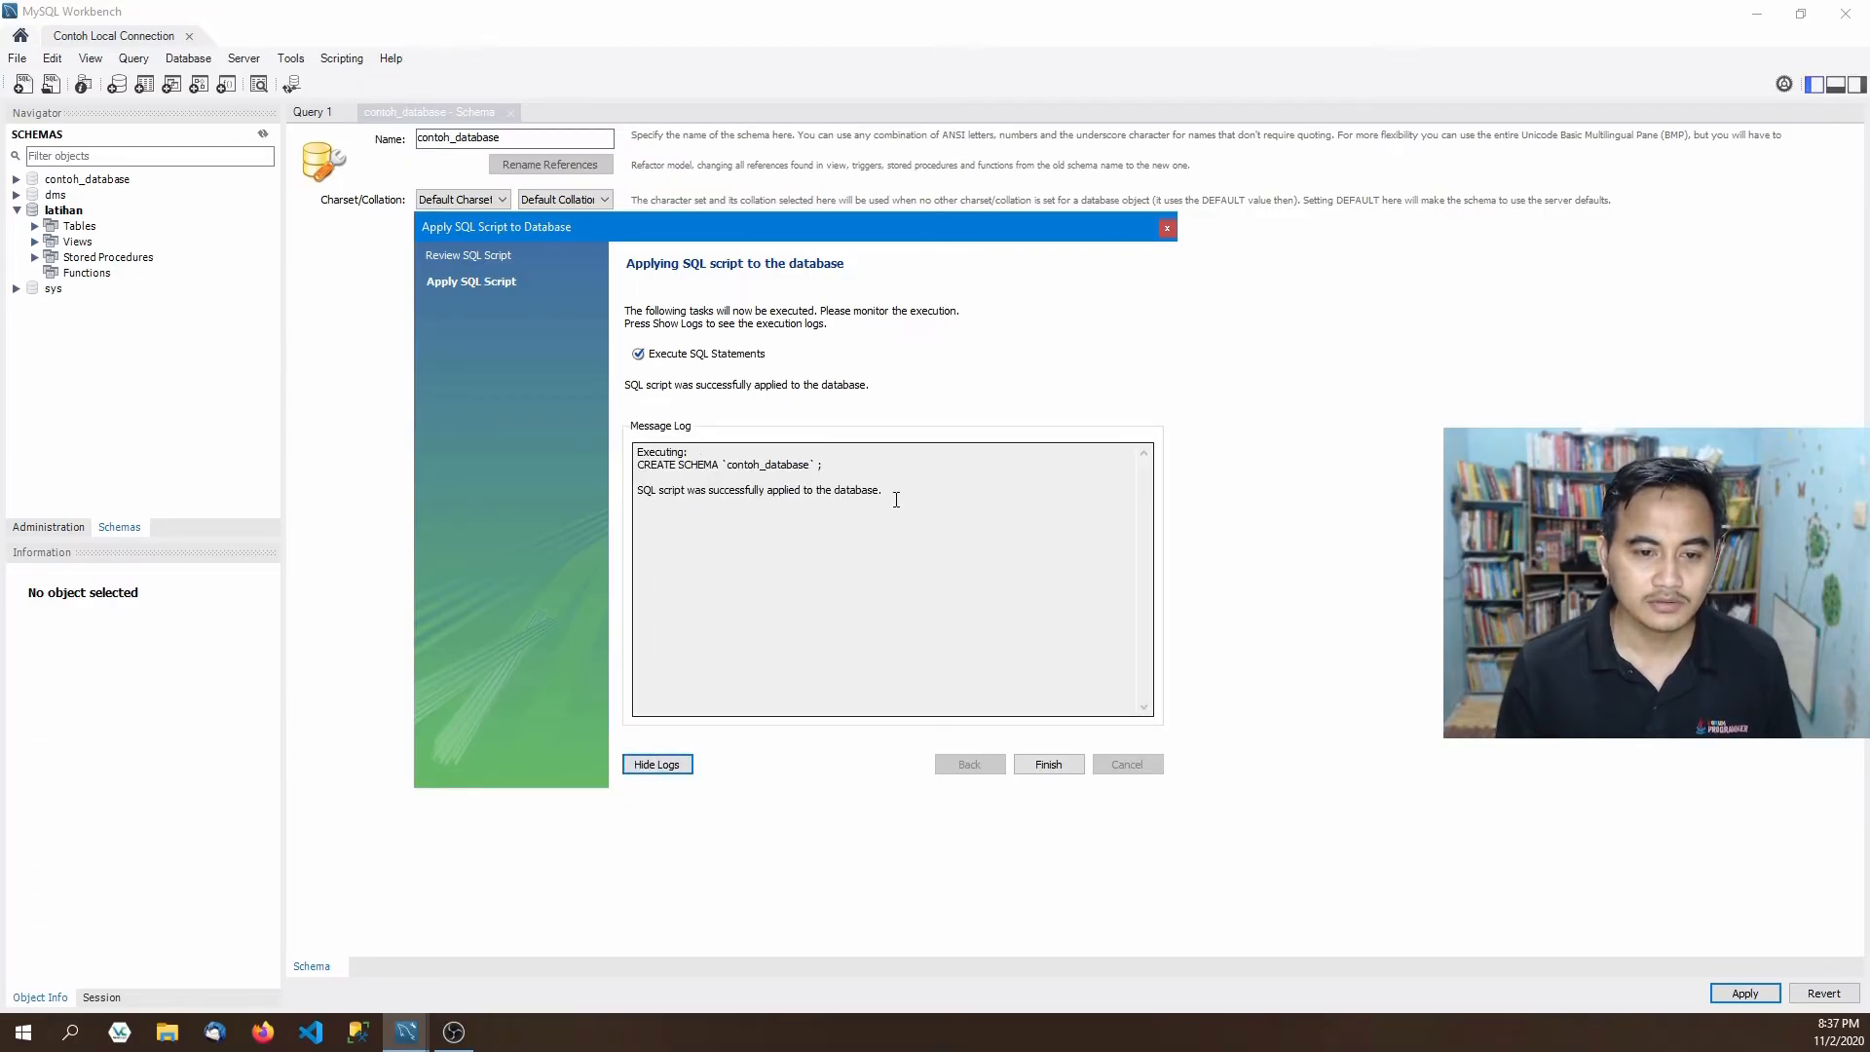
left_click_drag(711, 496, 766, 498)
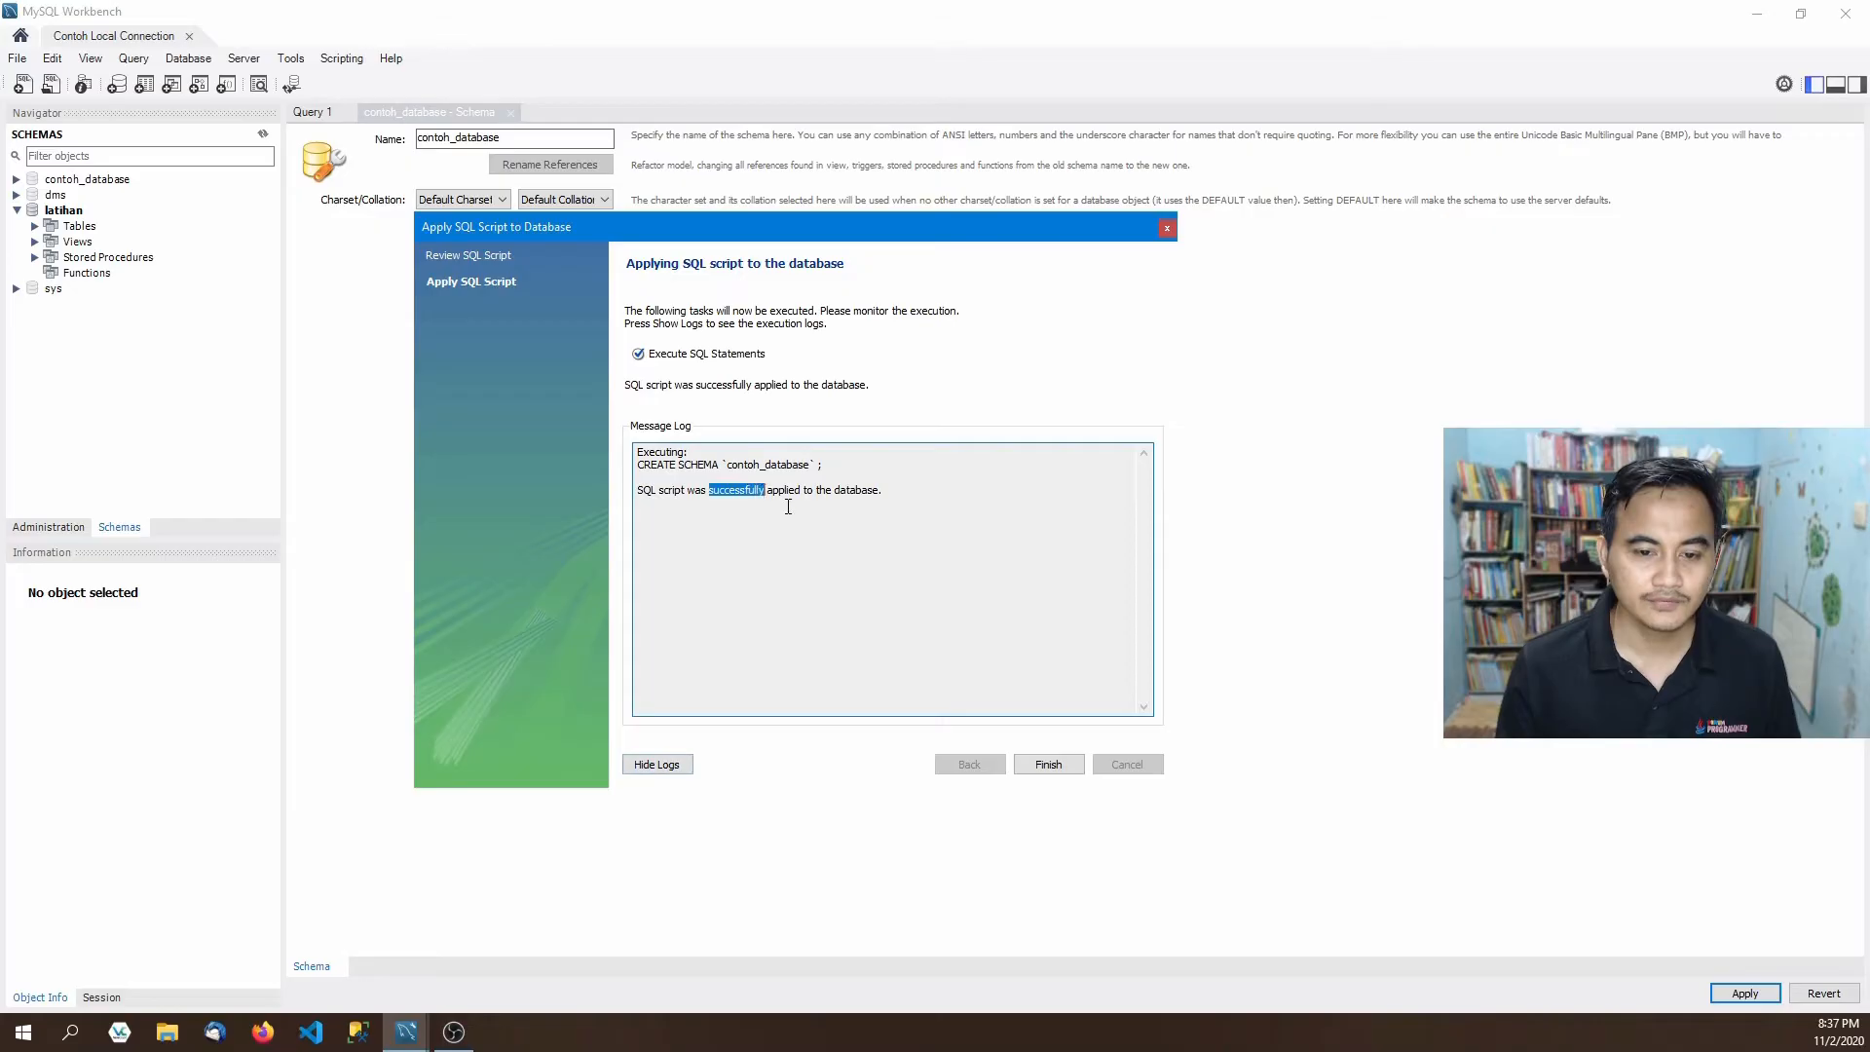
Finish the script wizard, collapse the latihan schema and expand contoh_database in the schema tree.
left_click(786, 506)
left_click(1049, 765)
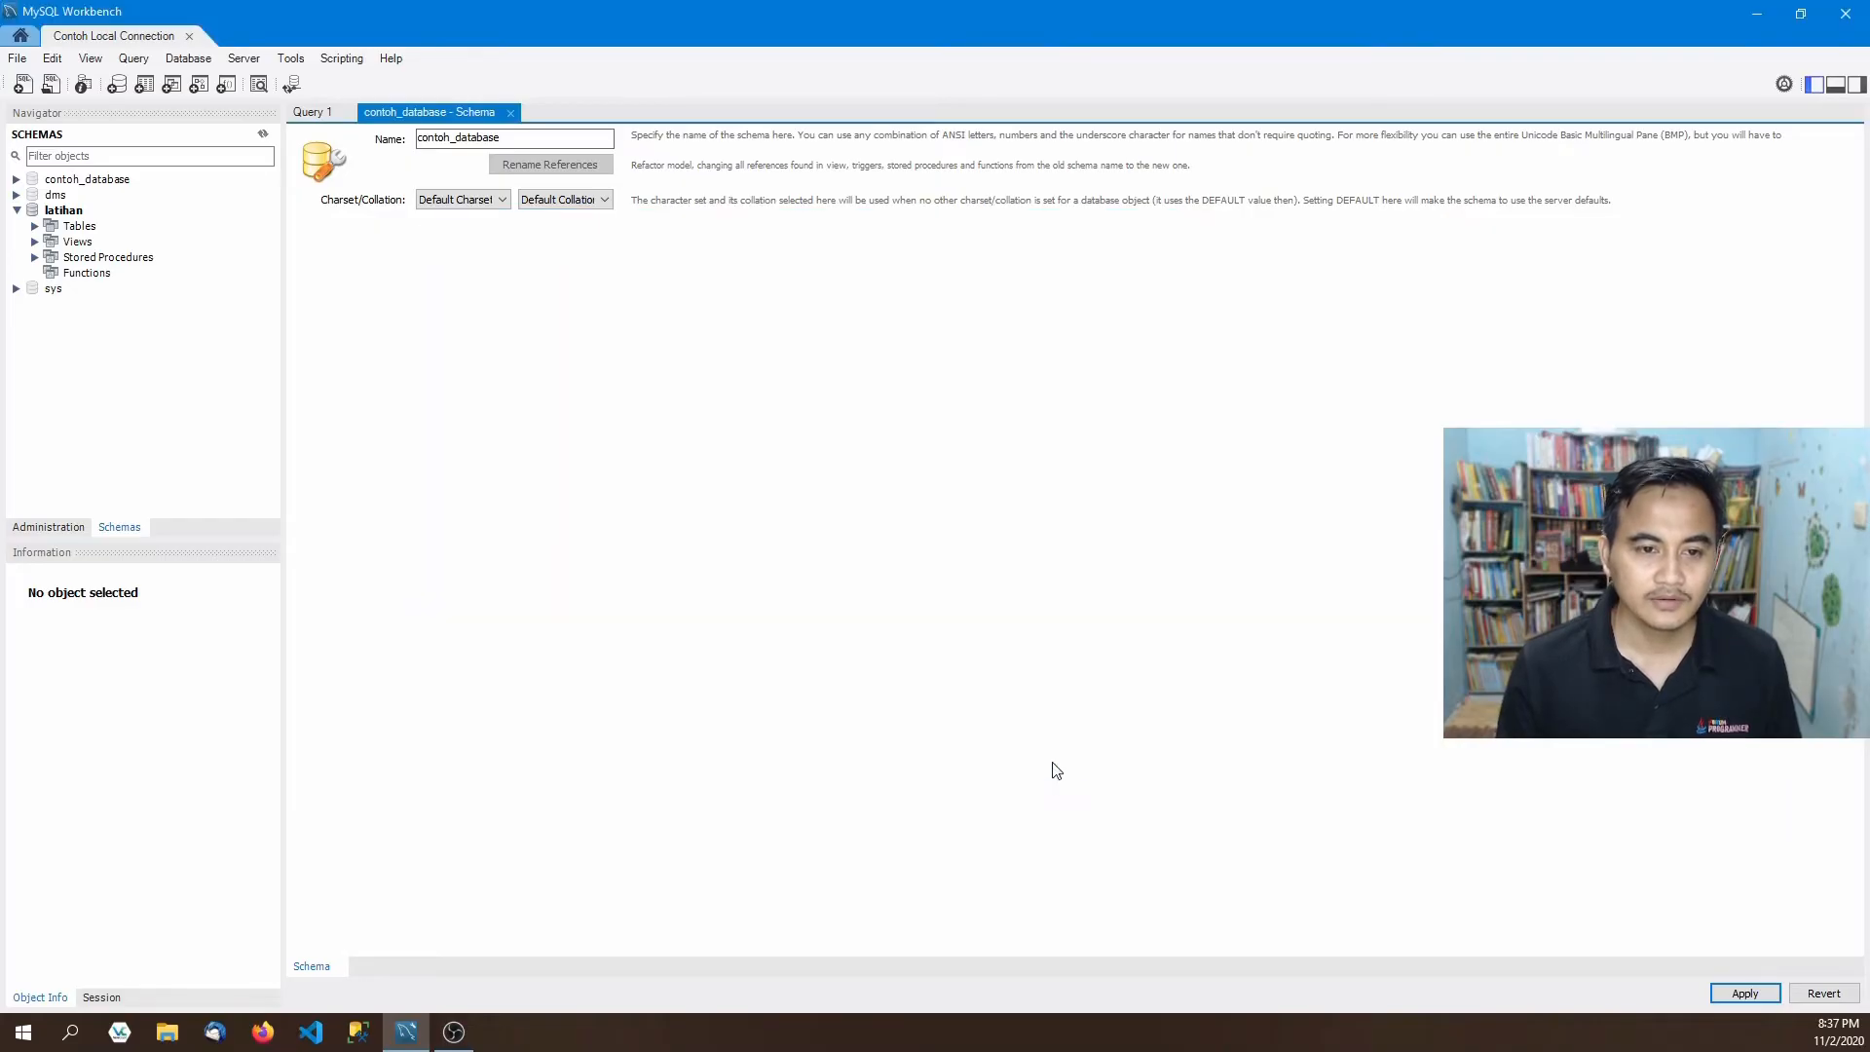
left_click(17, 210)
left_click(107, 182)
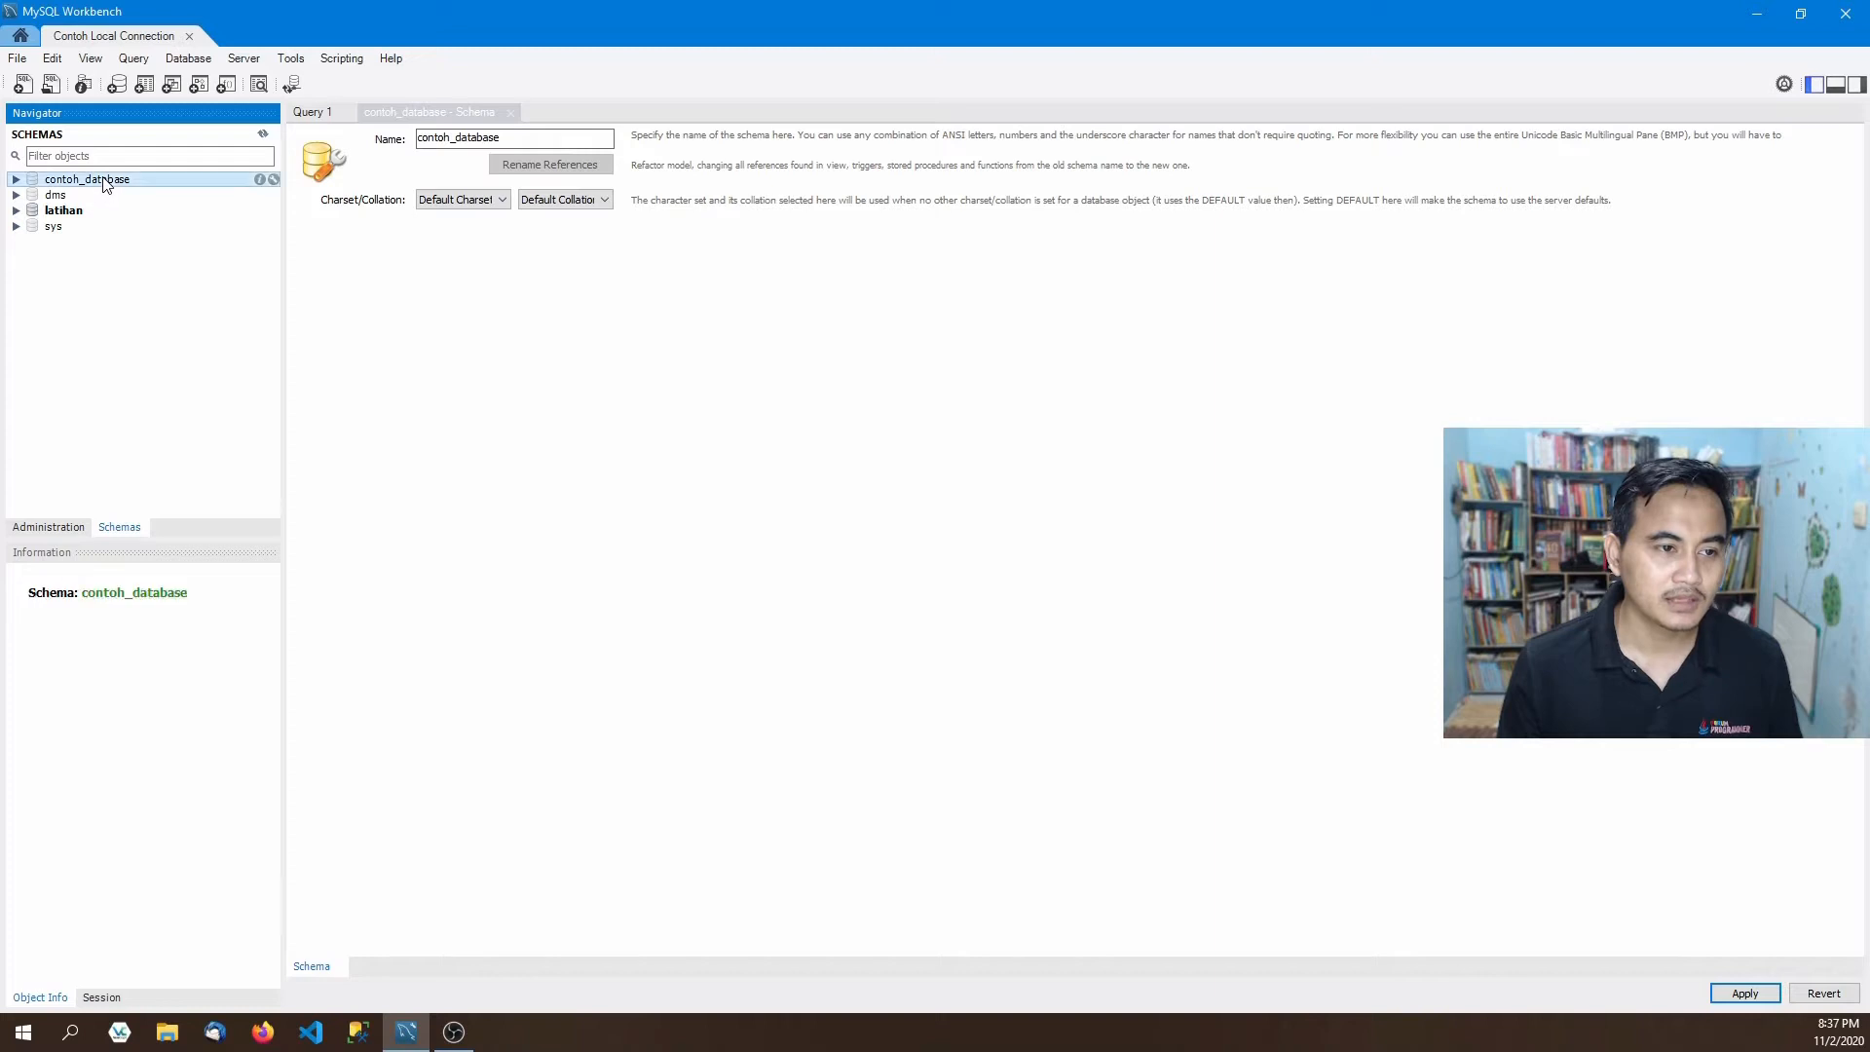
left_click(17, 179)
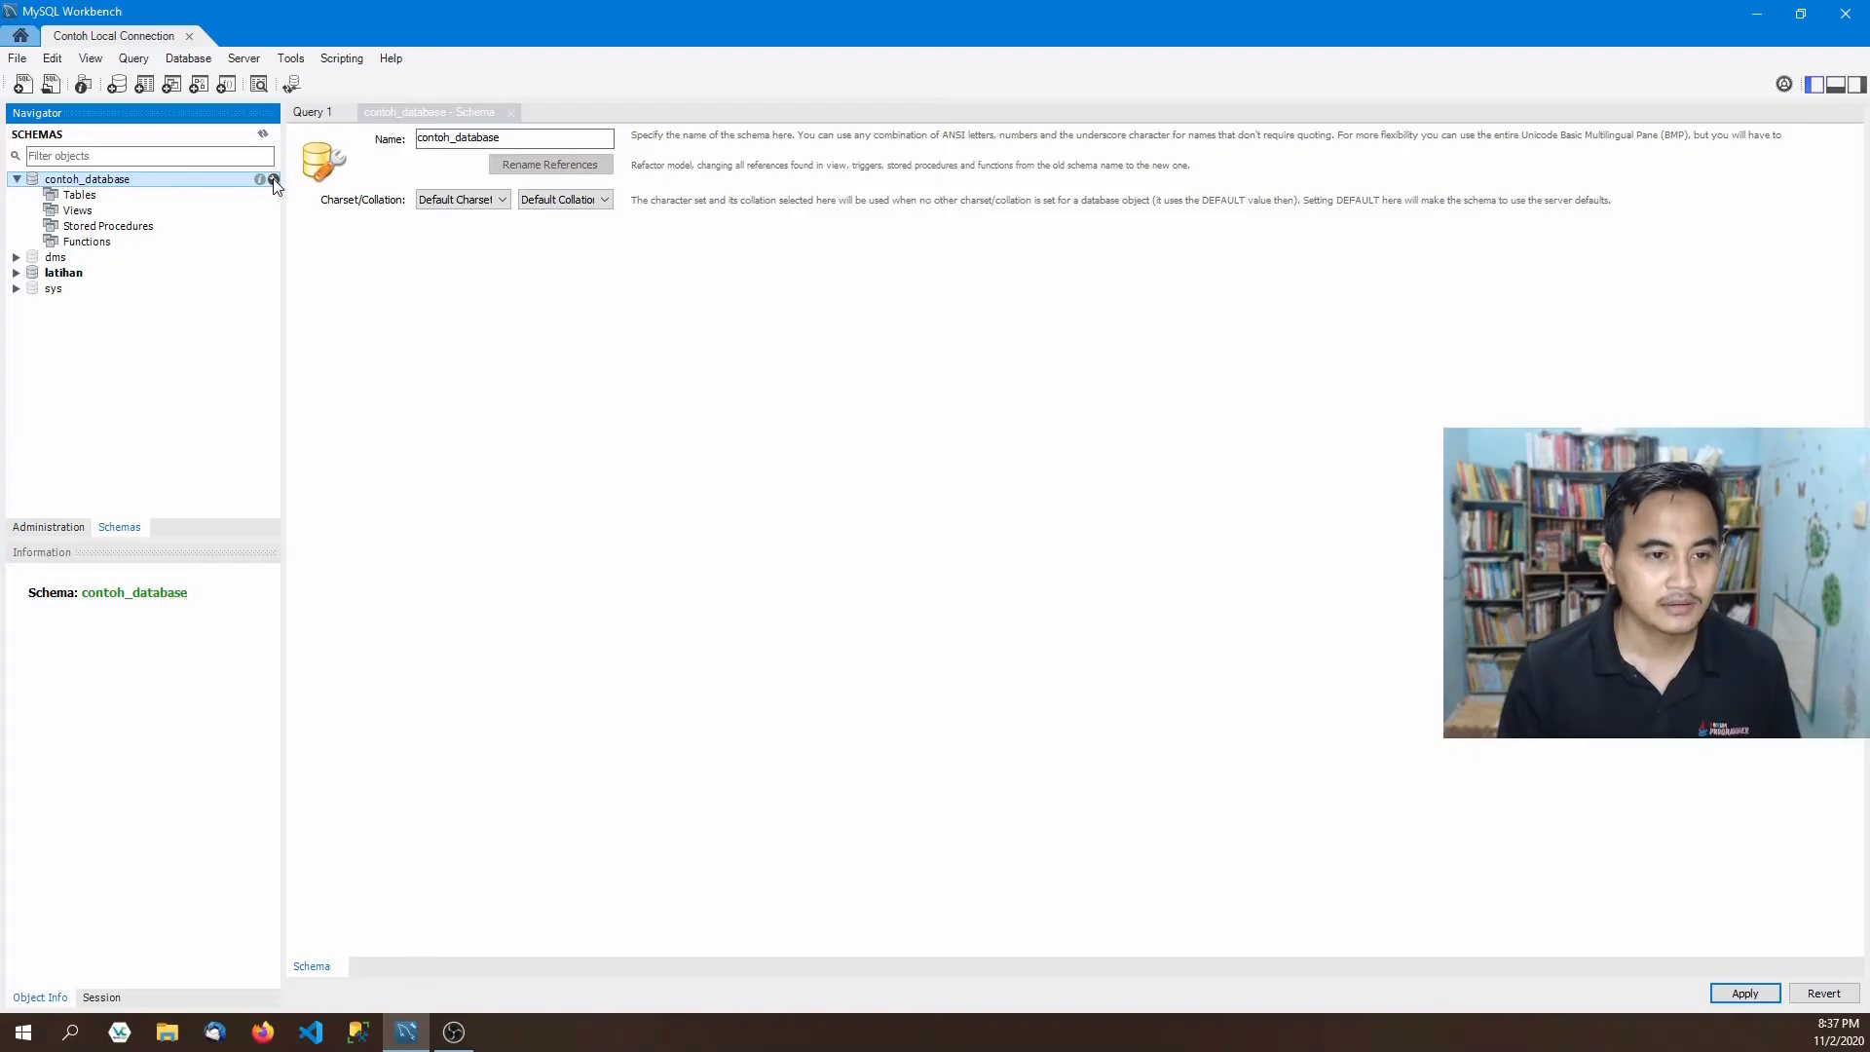
Open the existing contoh_database schema for altering and close the leftover editor that was used to create it.
left_click(274, 180)
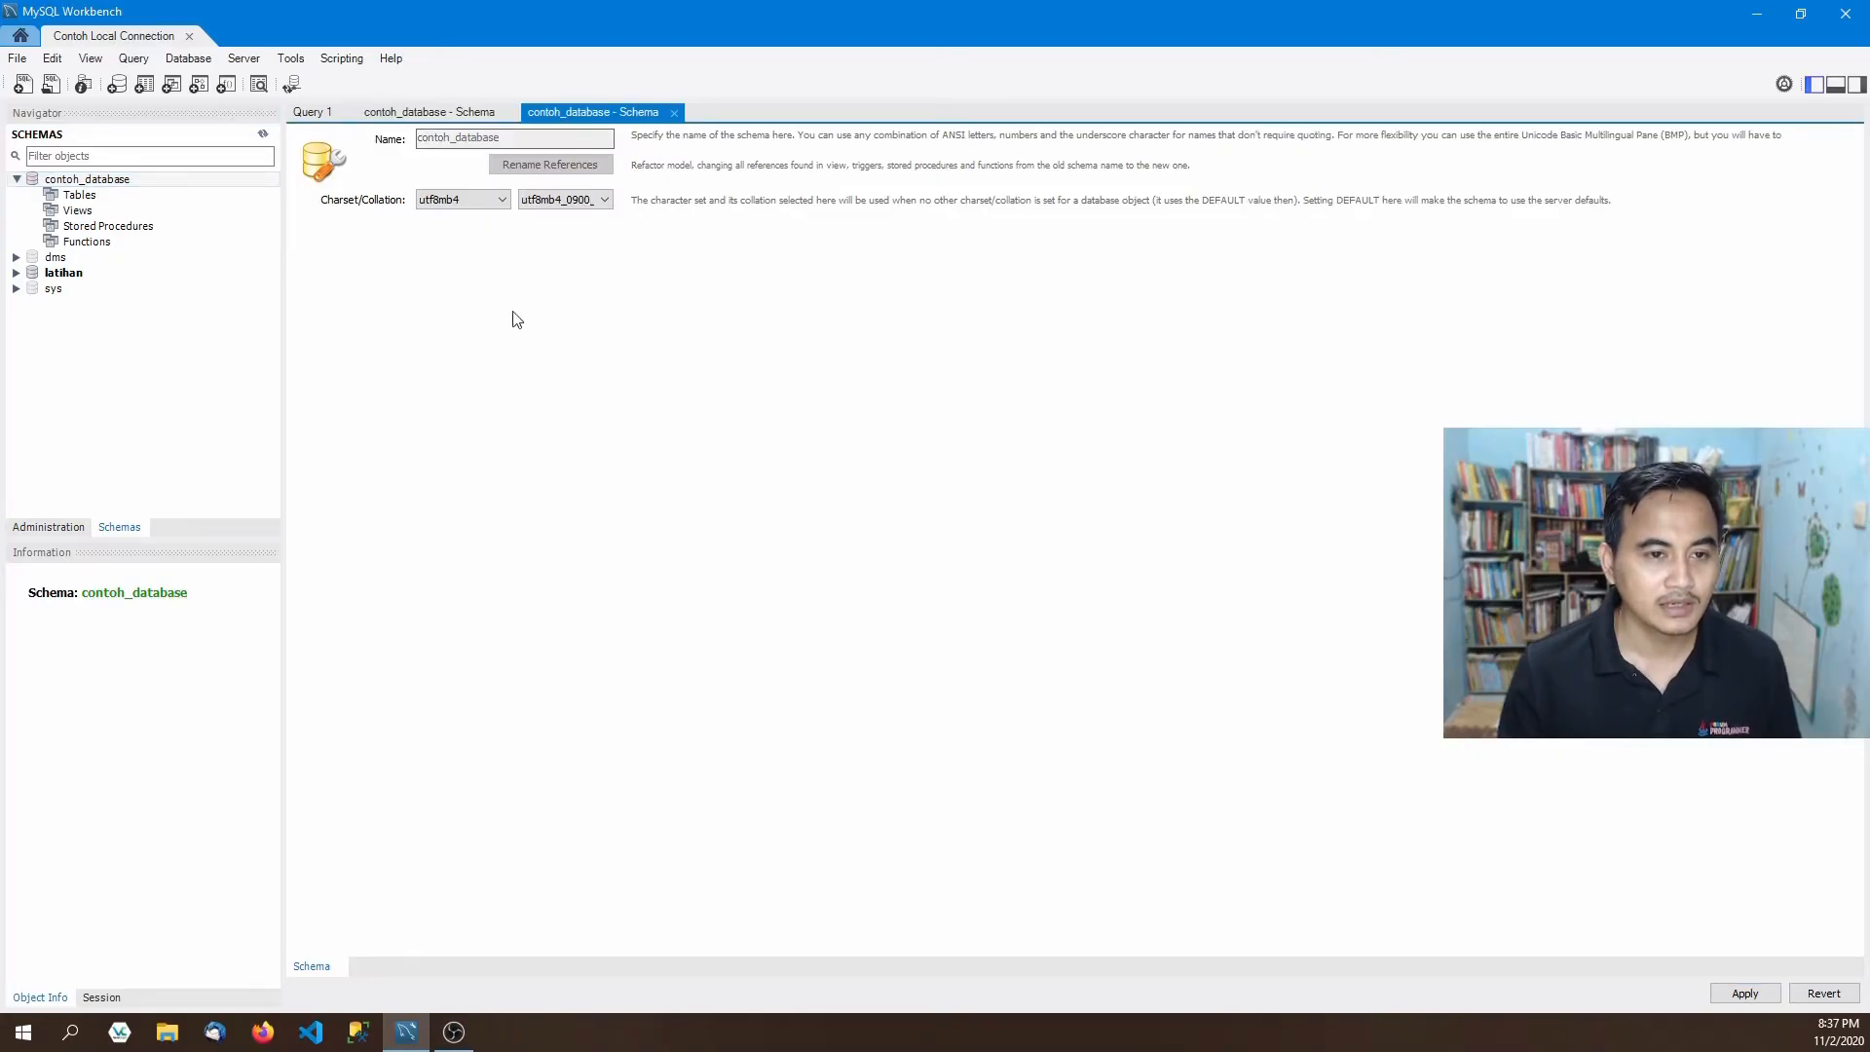
left_click(467, 110)
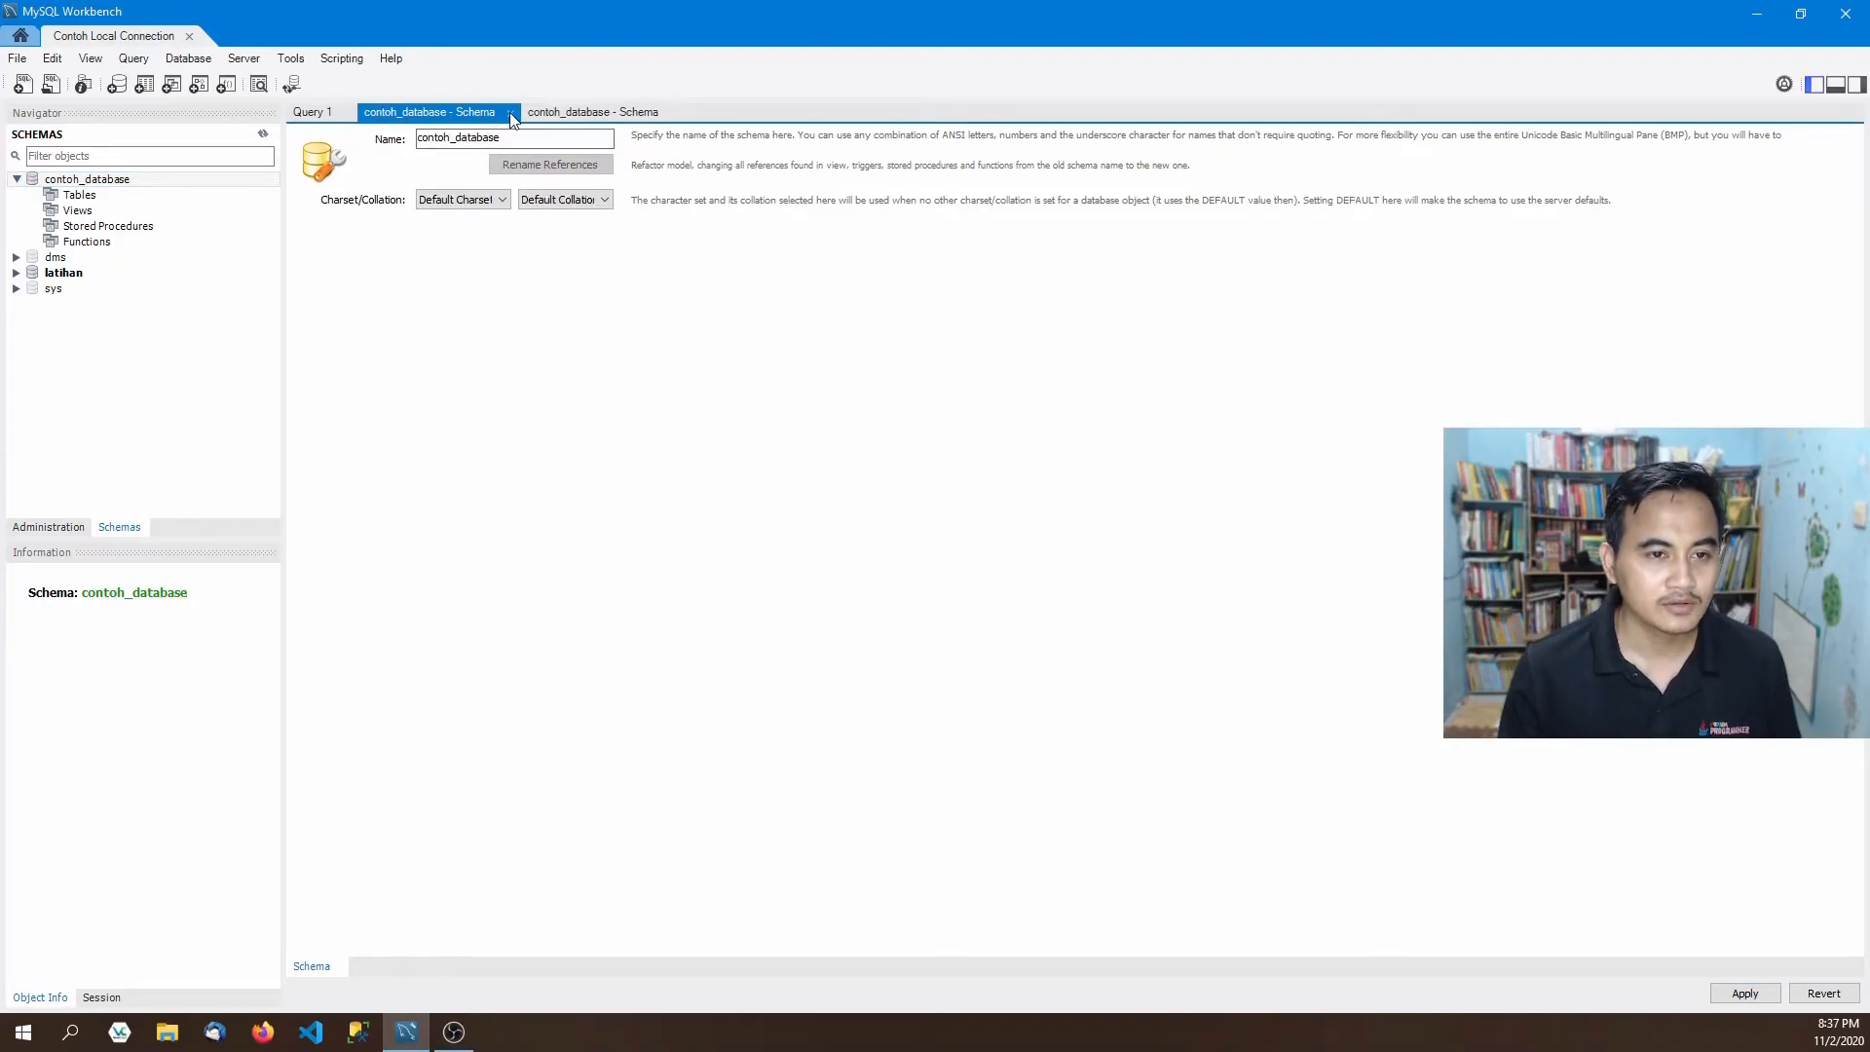
left_click(512, 113)
left_click(446, 115)
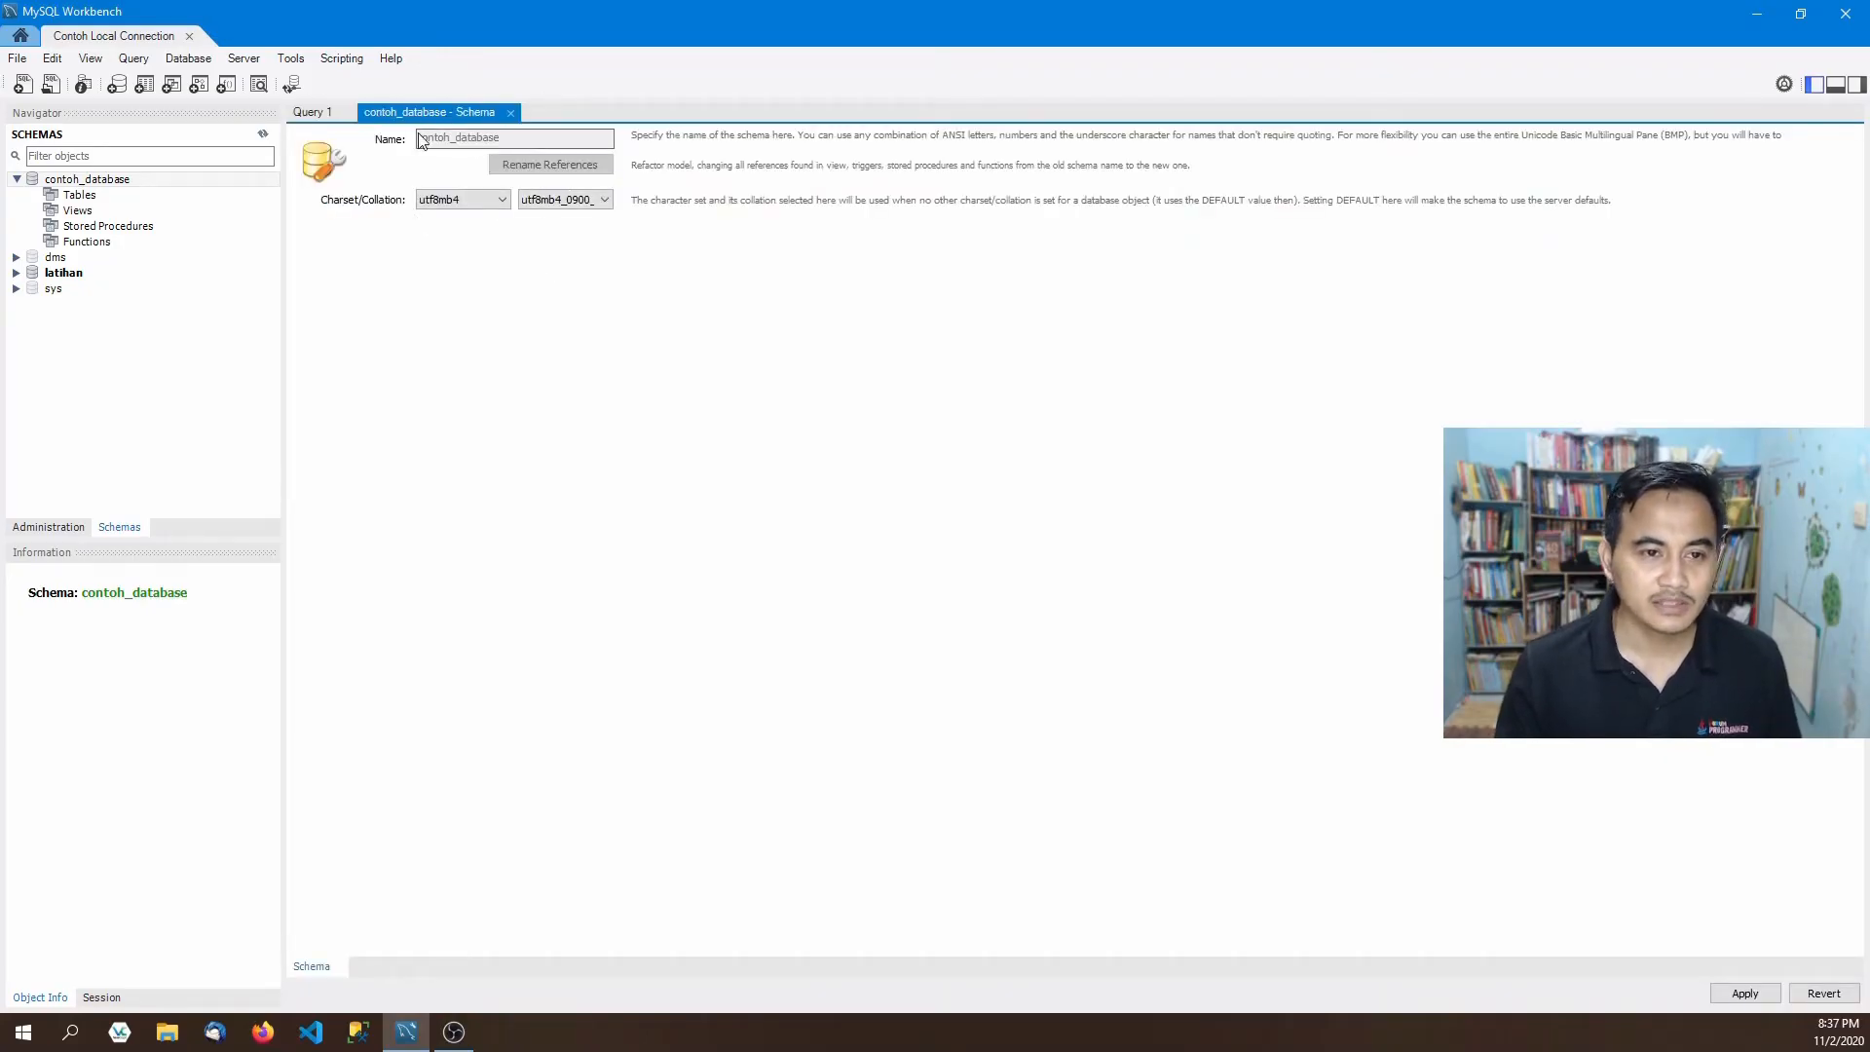
Examine the character set and collation choices of the existing contoh_database schema, leaving both as they are.
left_click(502, 201)
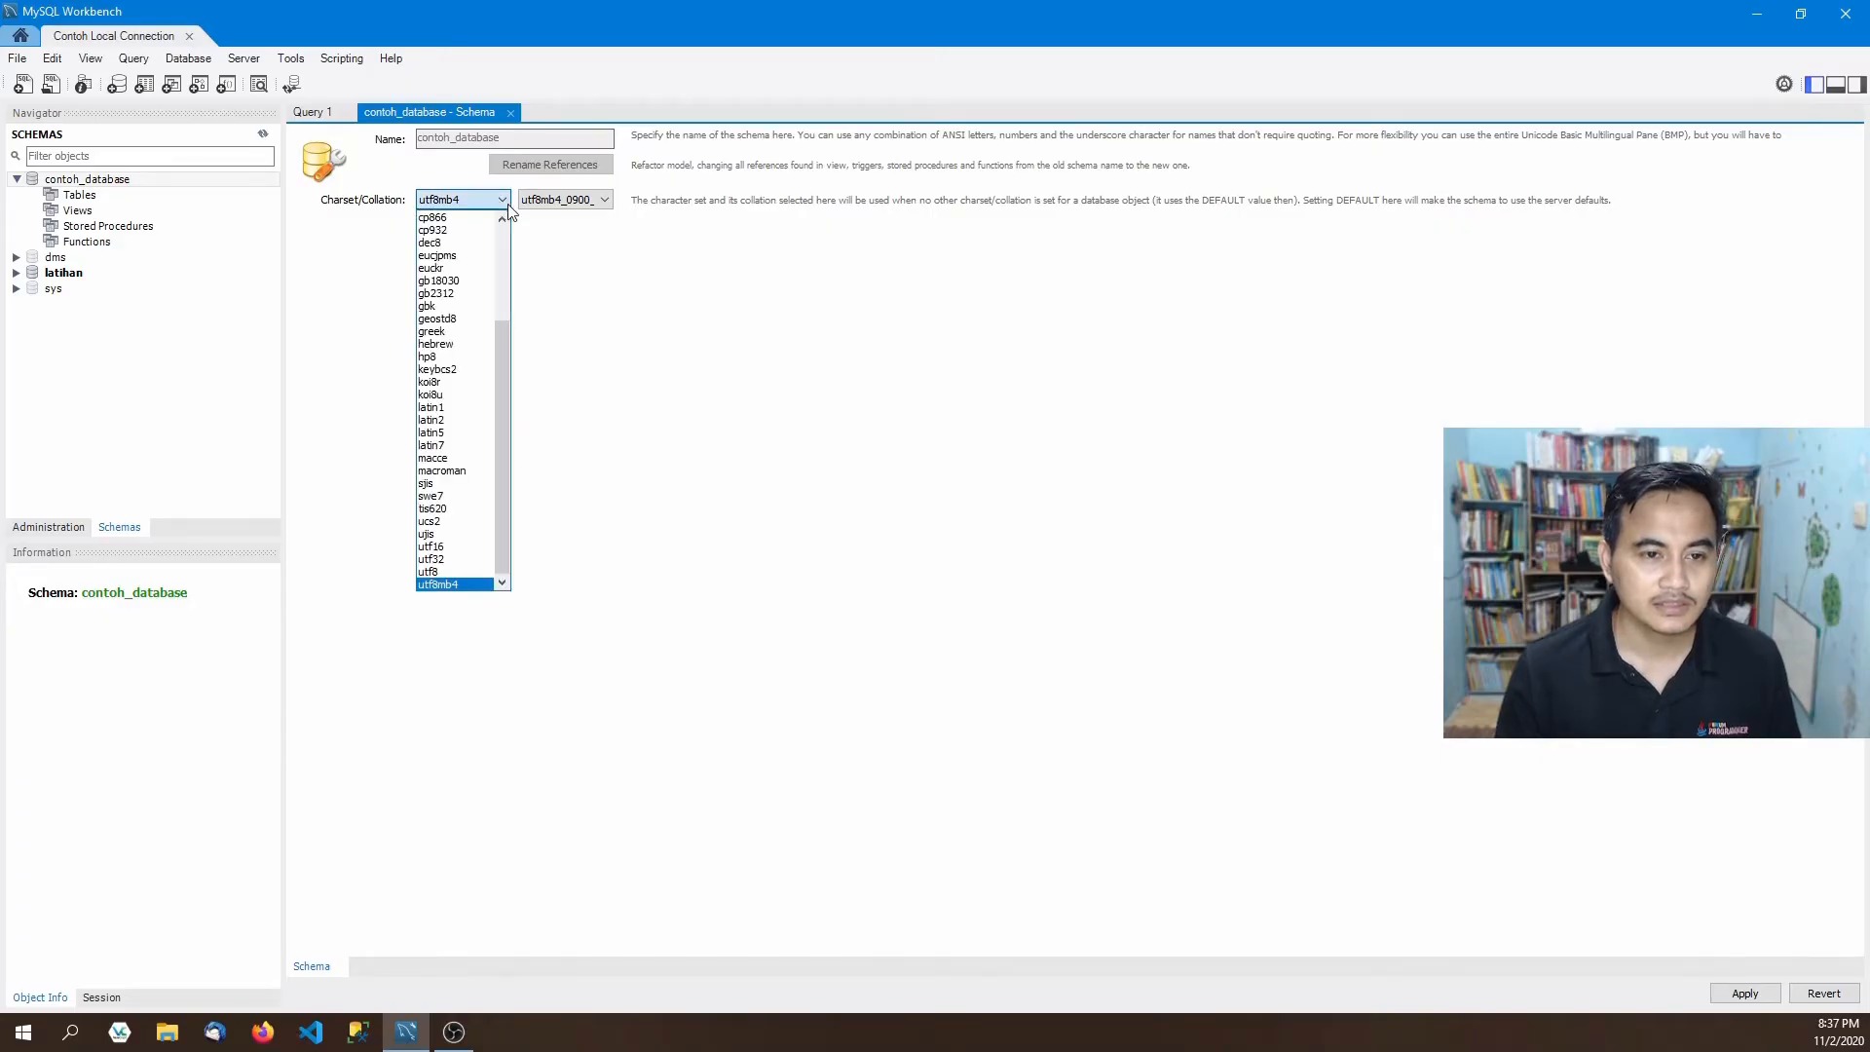
left_click(605, 200)
left_click(605, 202)
left_click(628, 283)
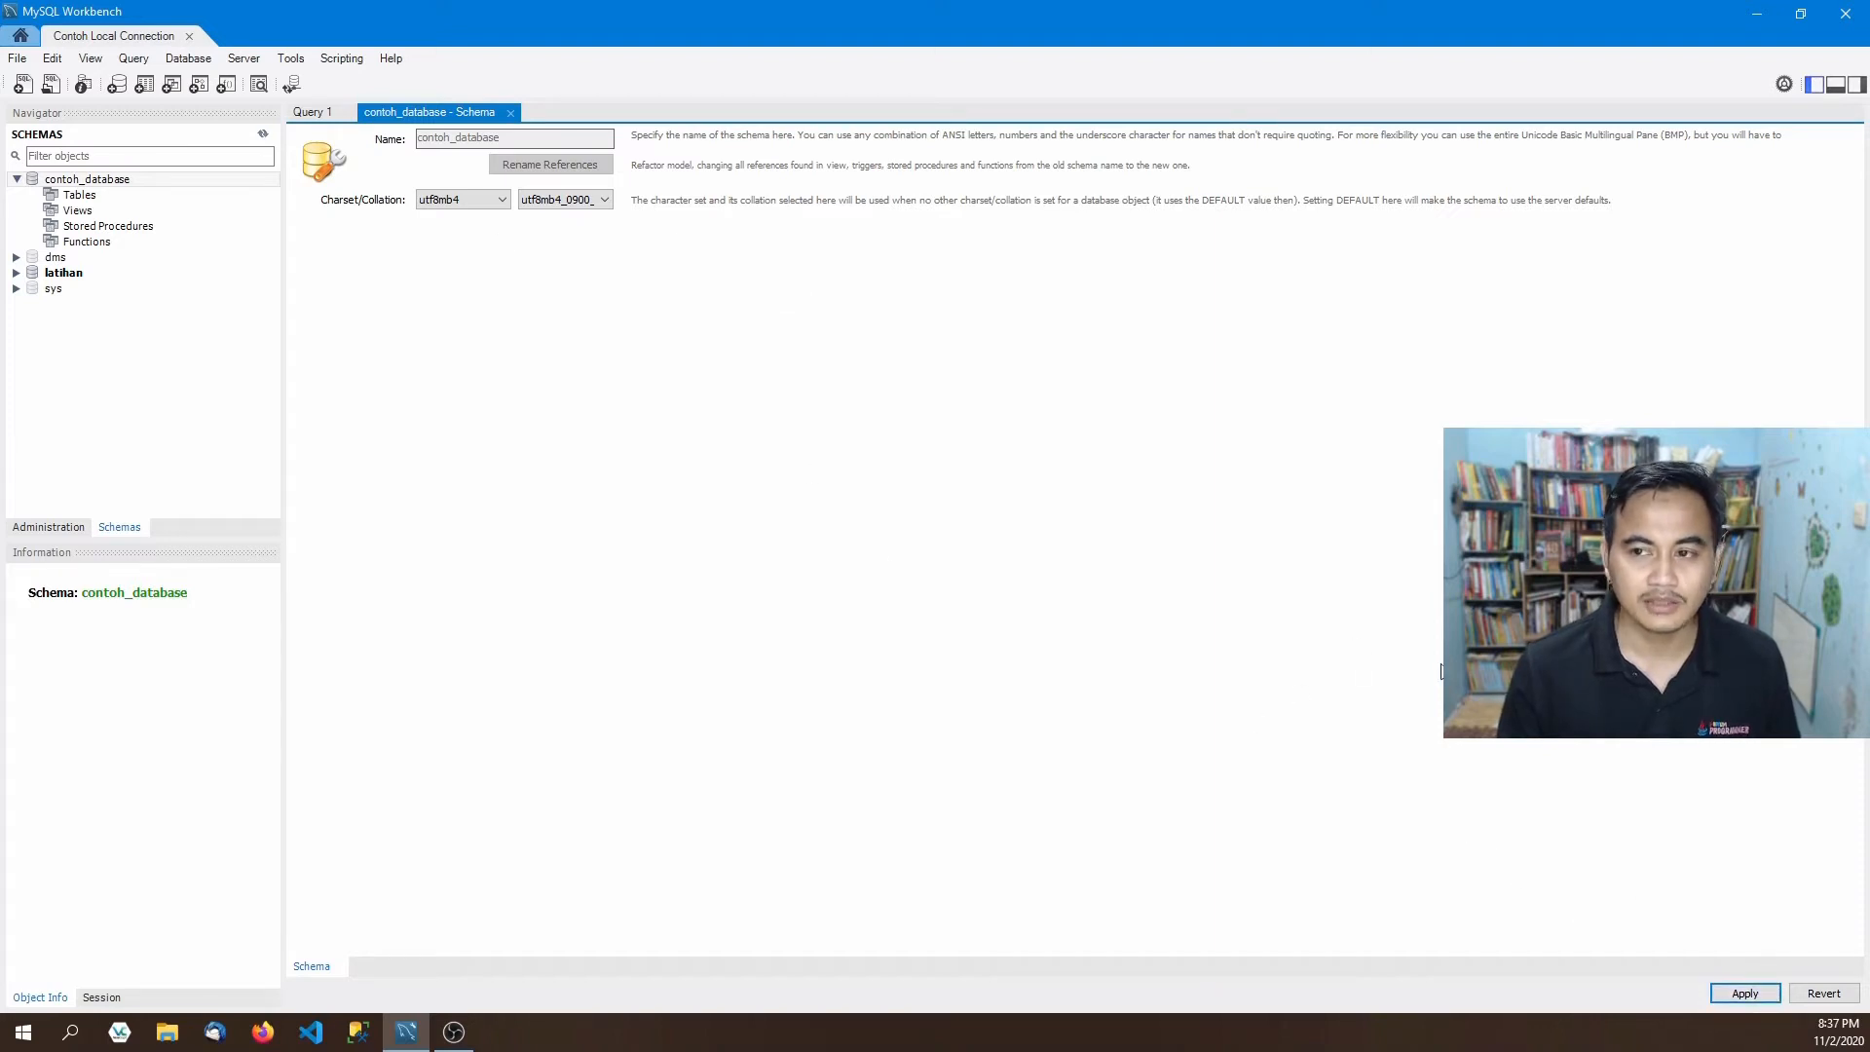
Inspect contoh_database's schema details, tables, columns, indexes, triggers, views and stored procedures, closing both the inspector and the schema editor.
mouse_move(265, 186)
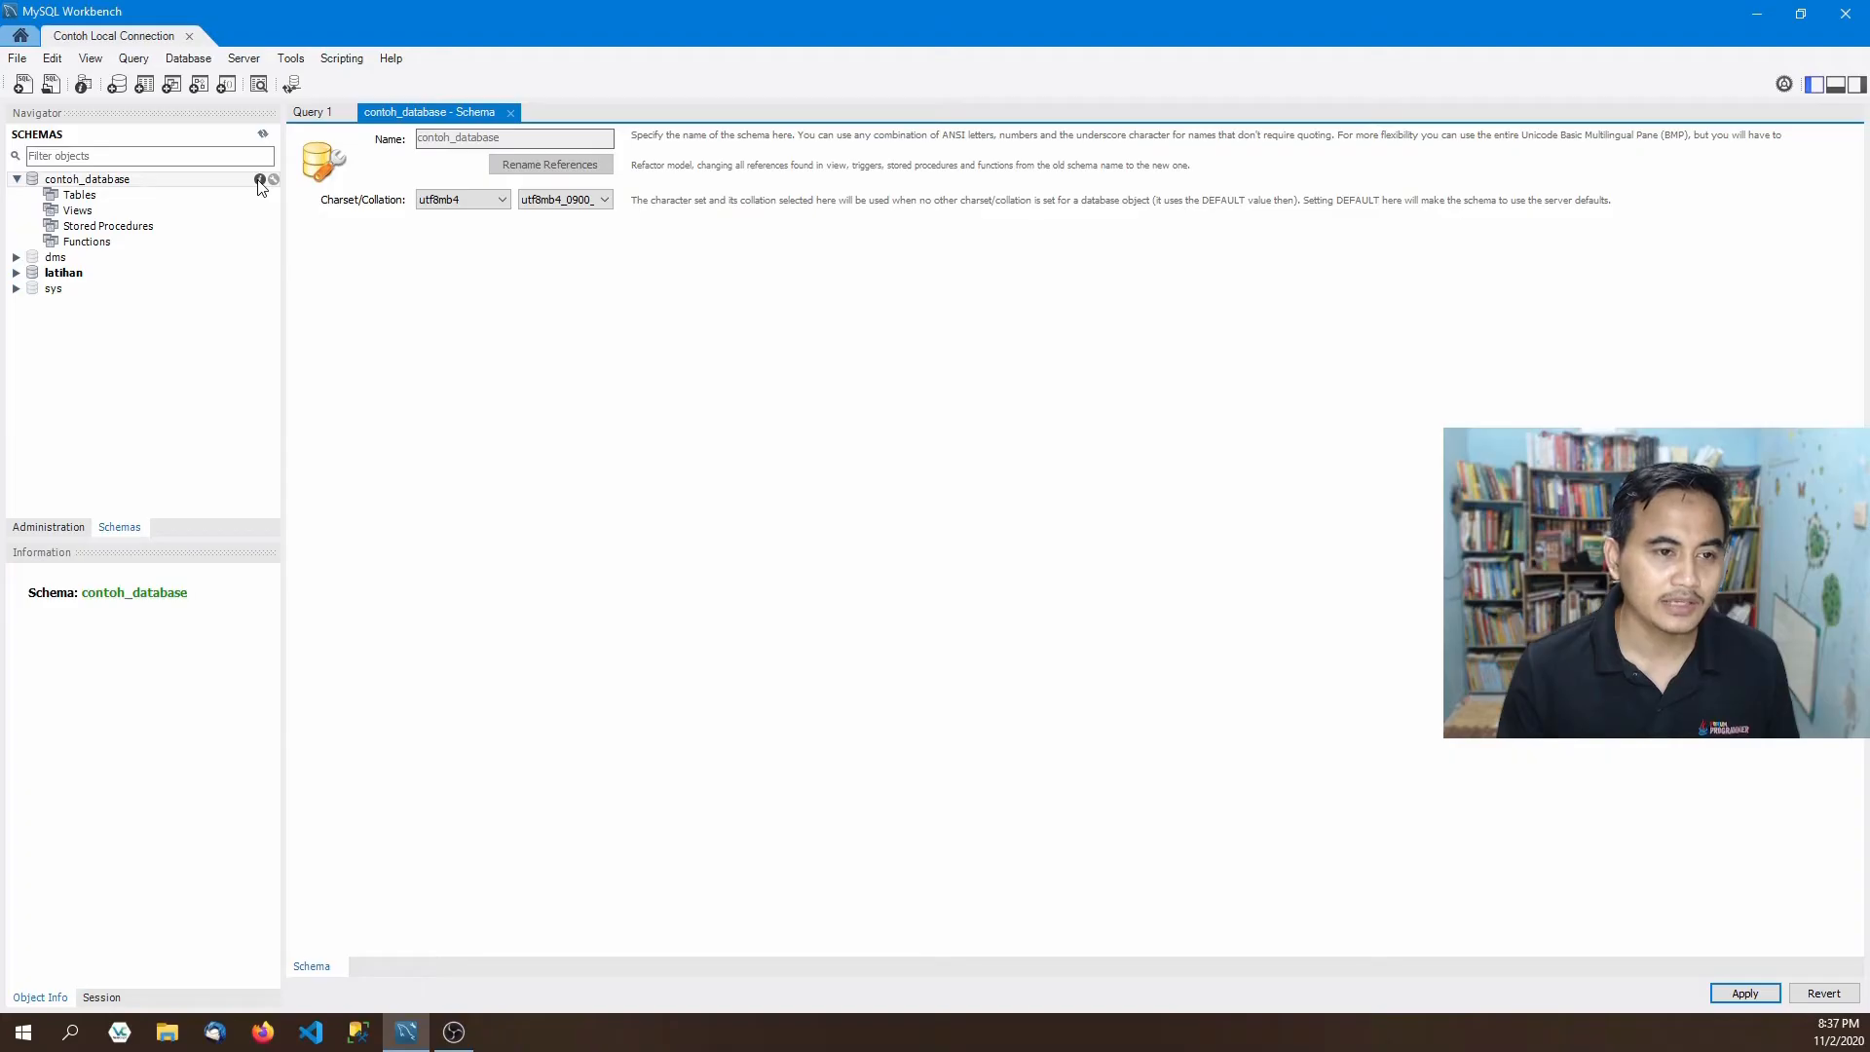
left_click(260, 180)
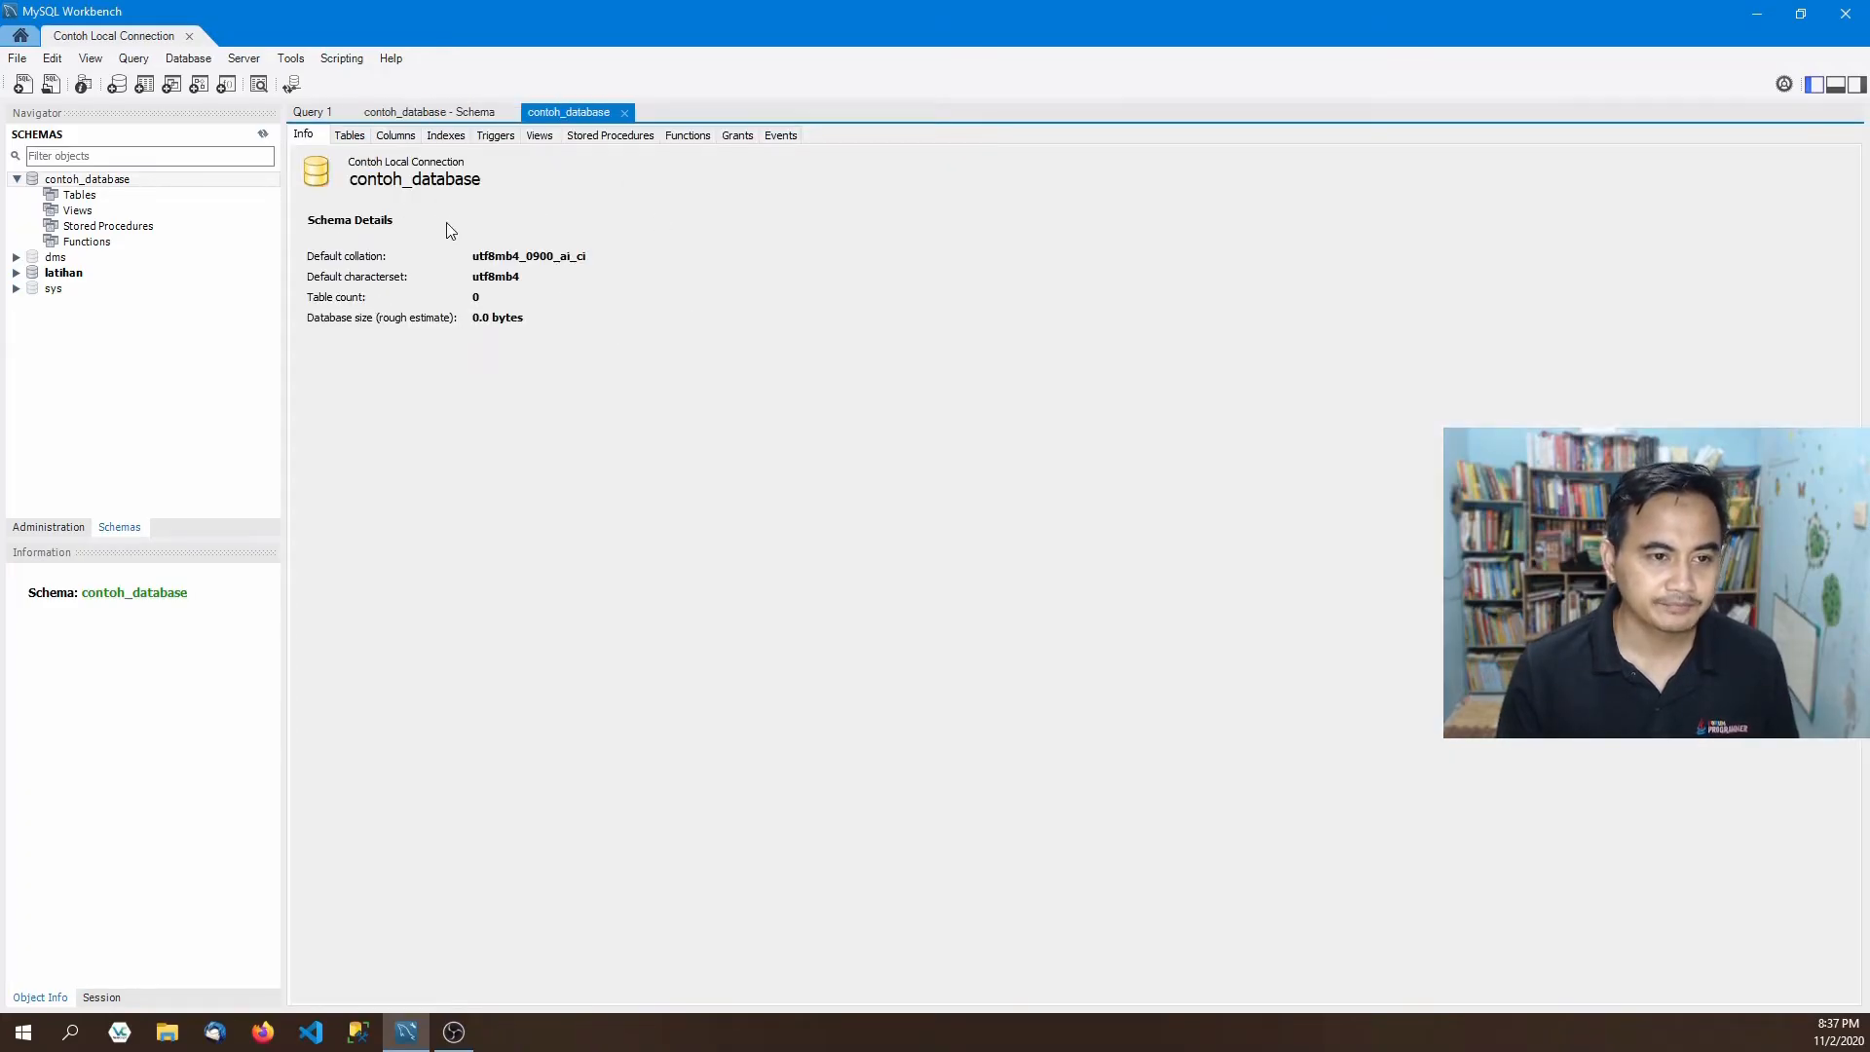
left_click(350, 138)
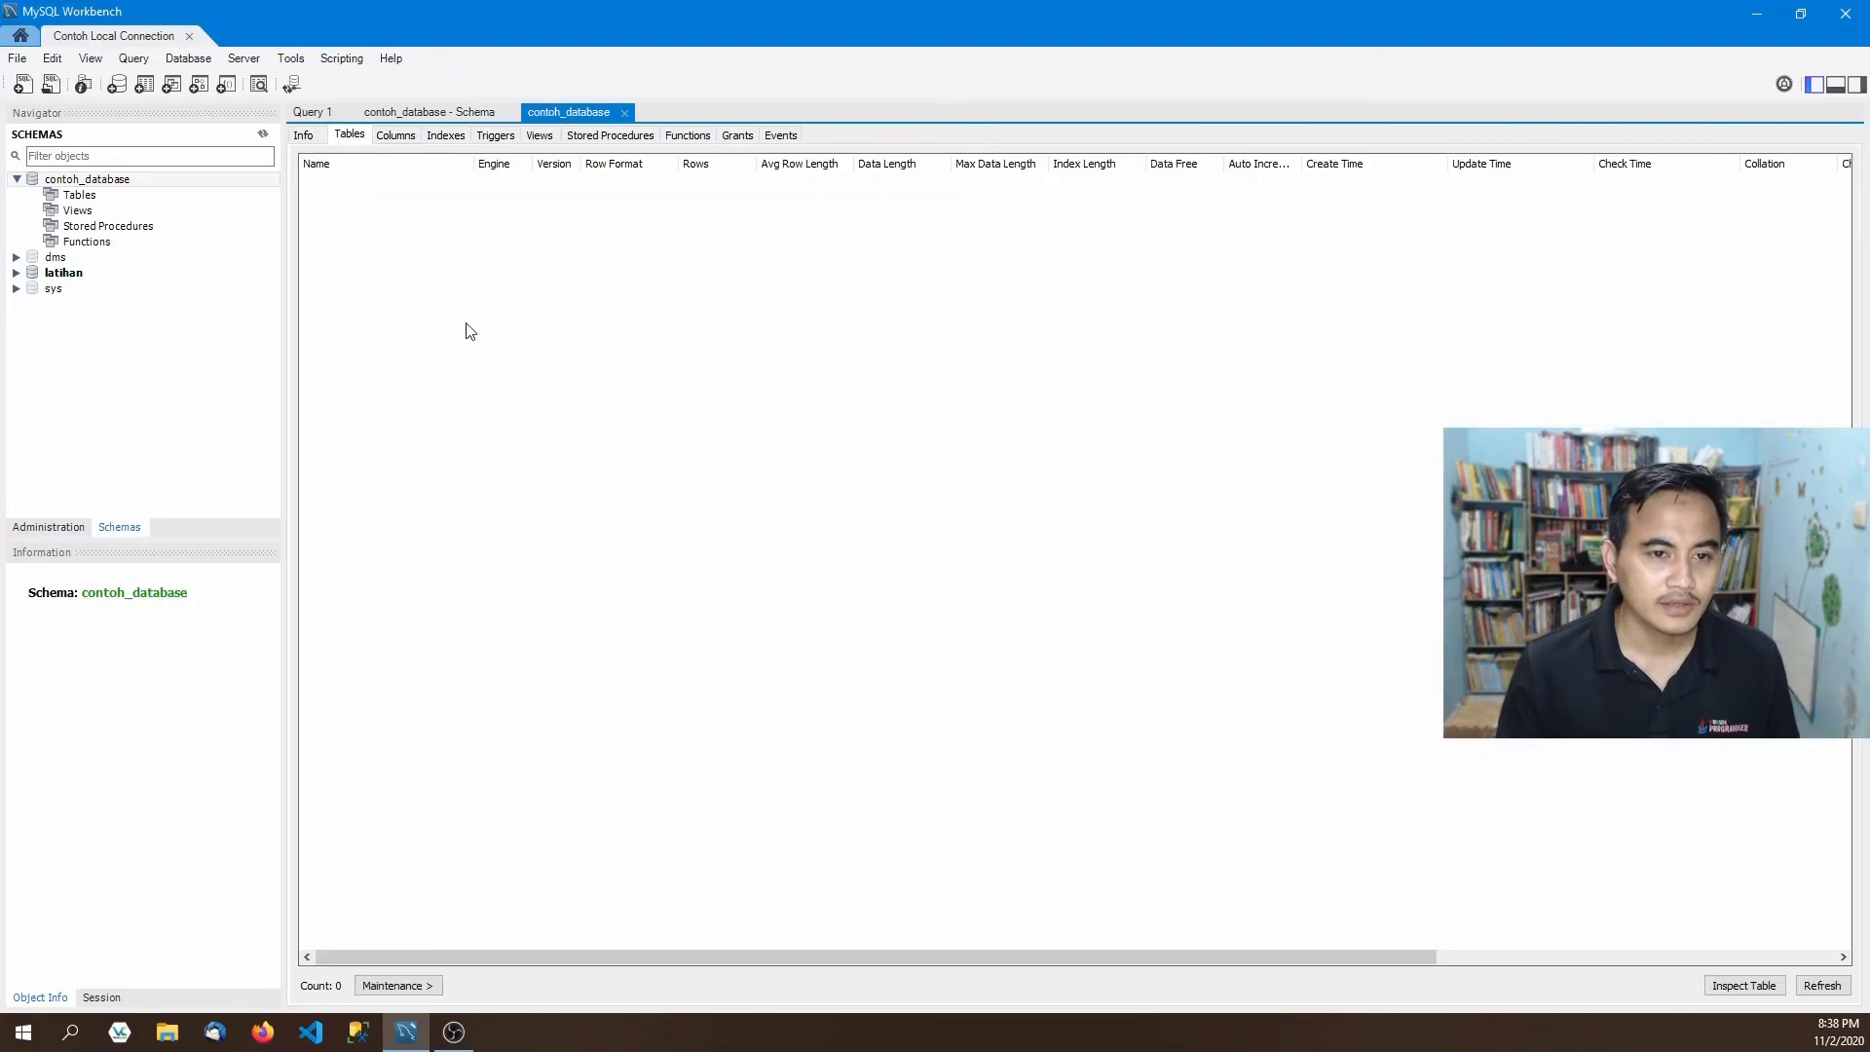
left_click(393, 136)
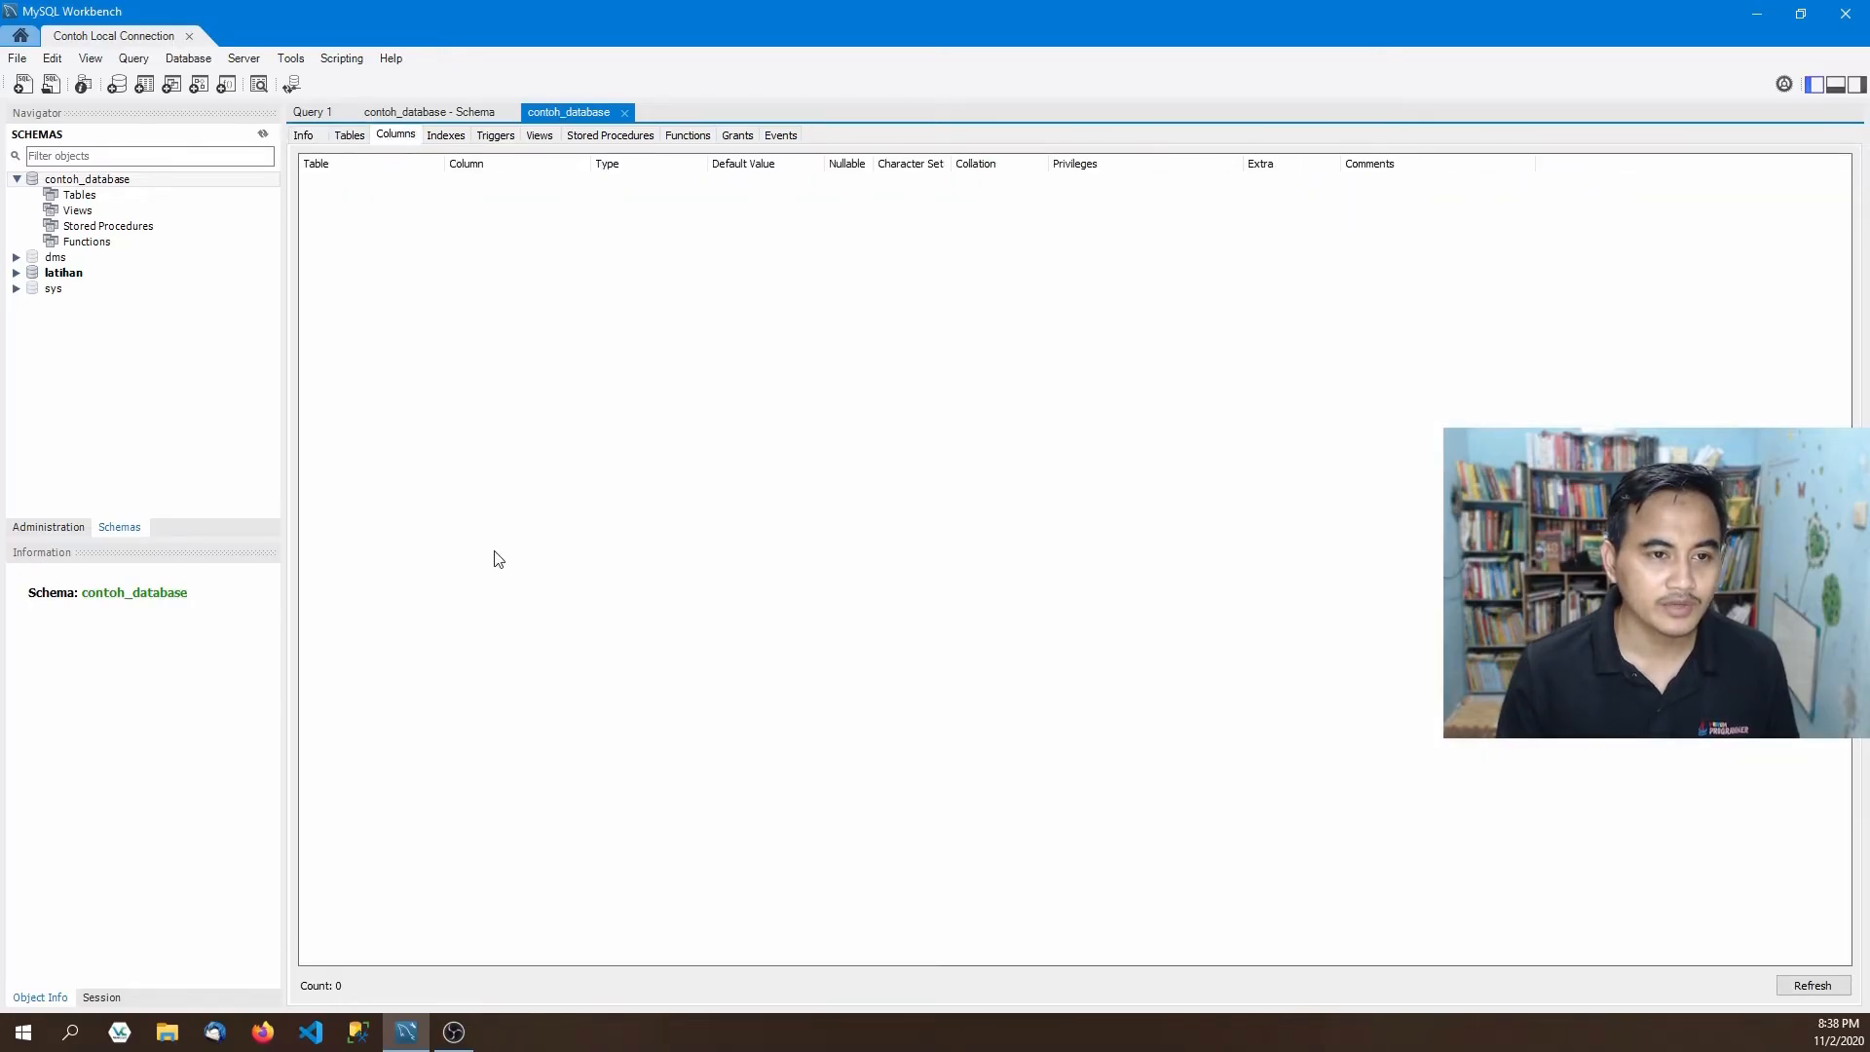
left_click(458, 141)
left_click(496, 140)
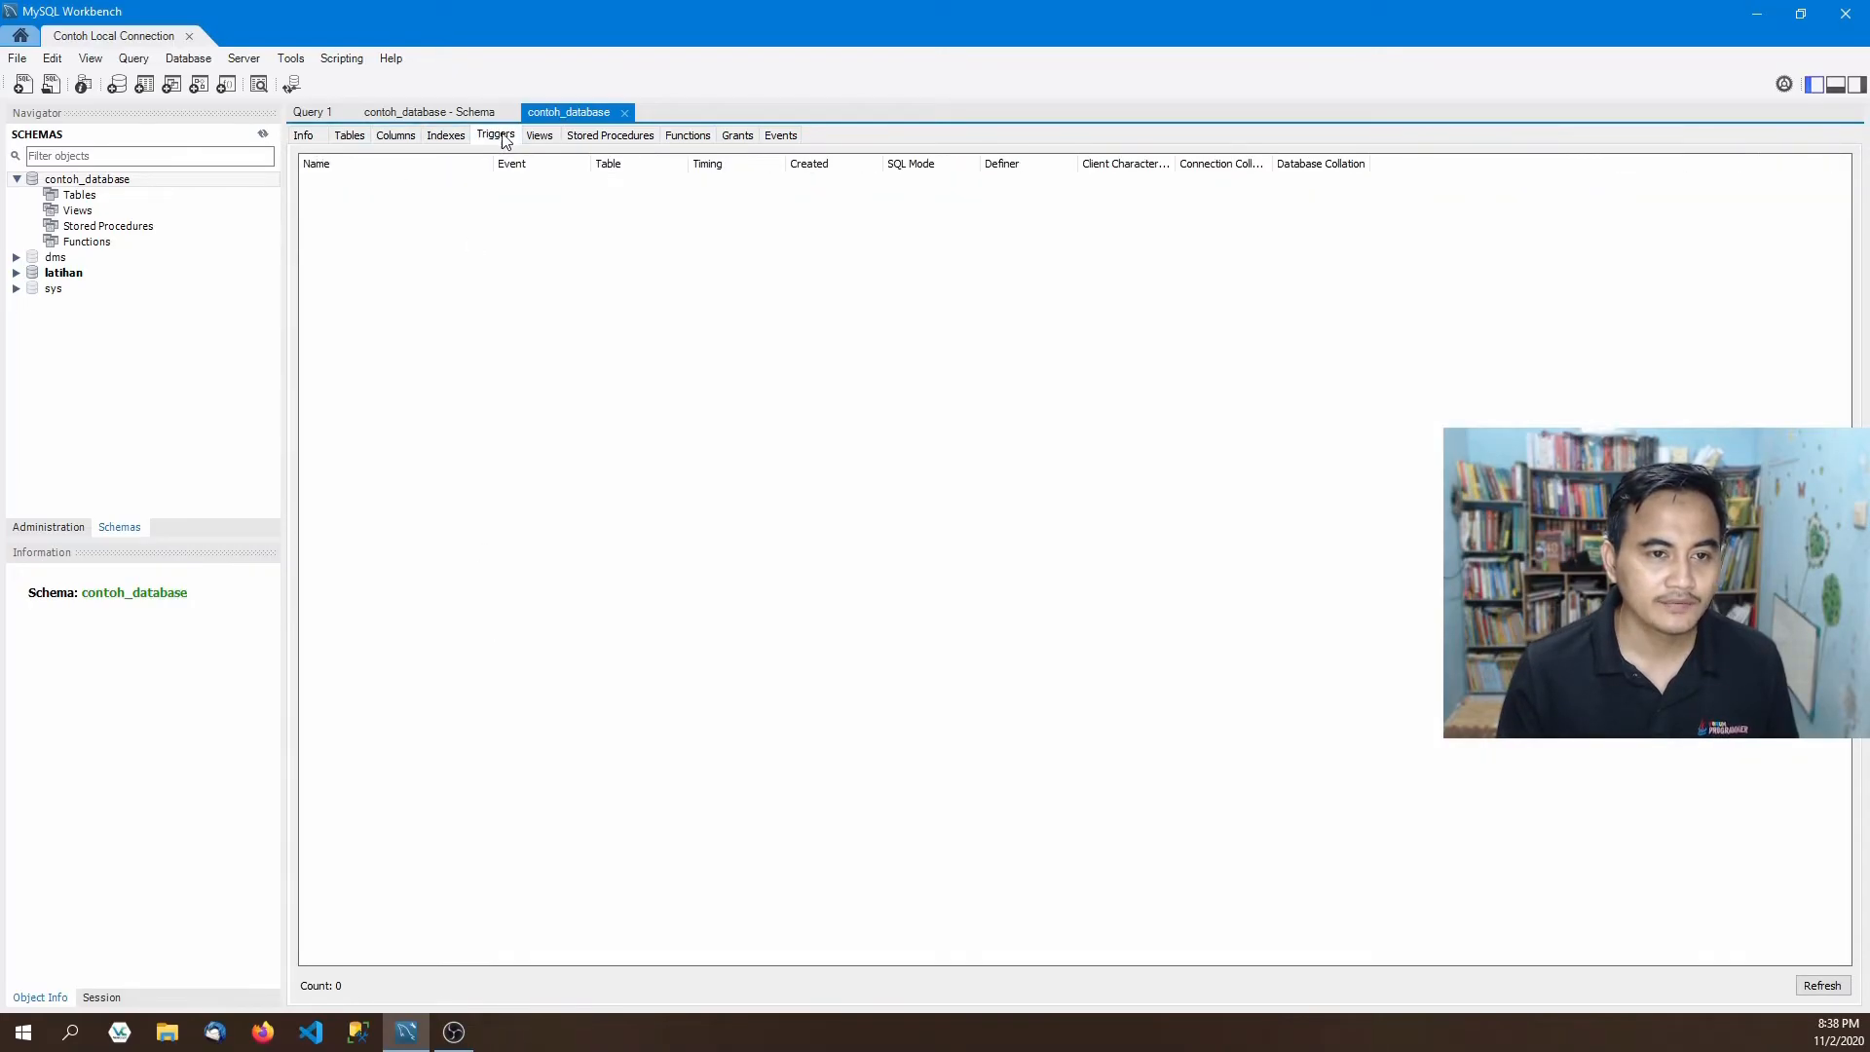
left_click(541, 138)
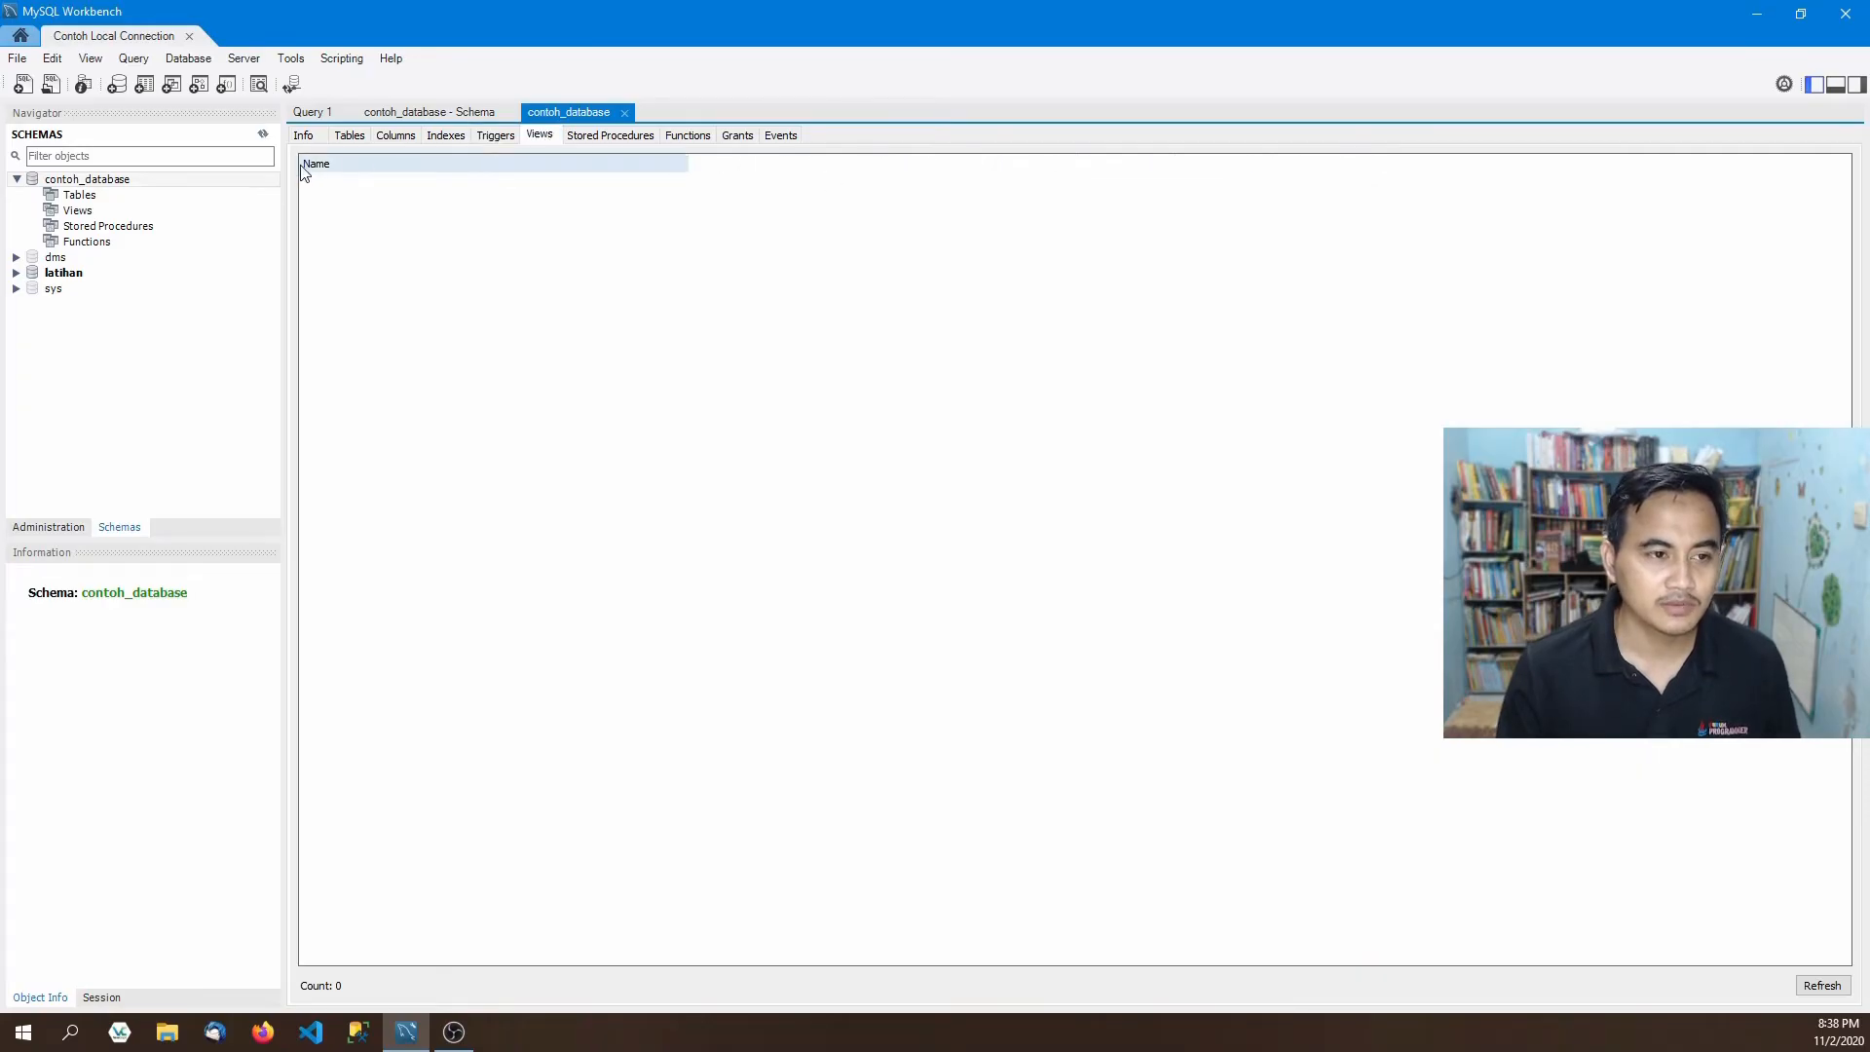
left_click(590, 139)
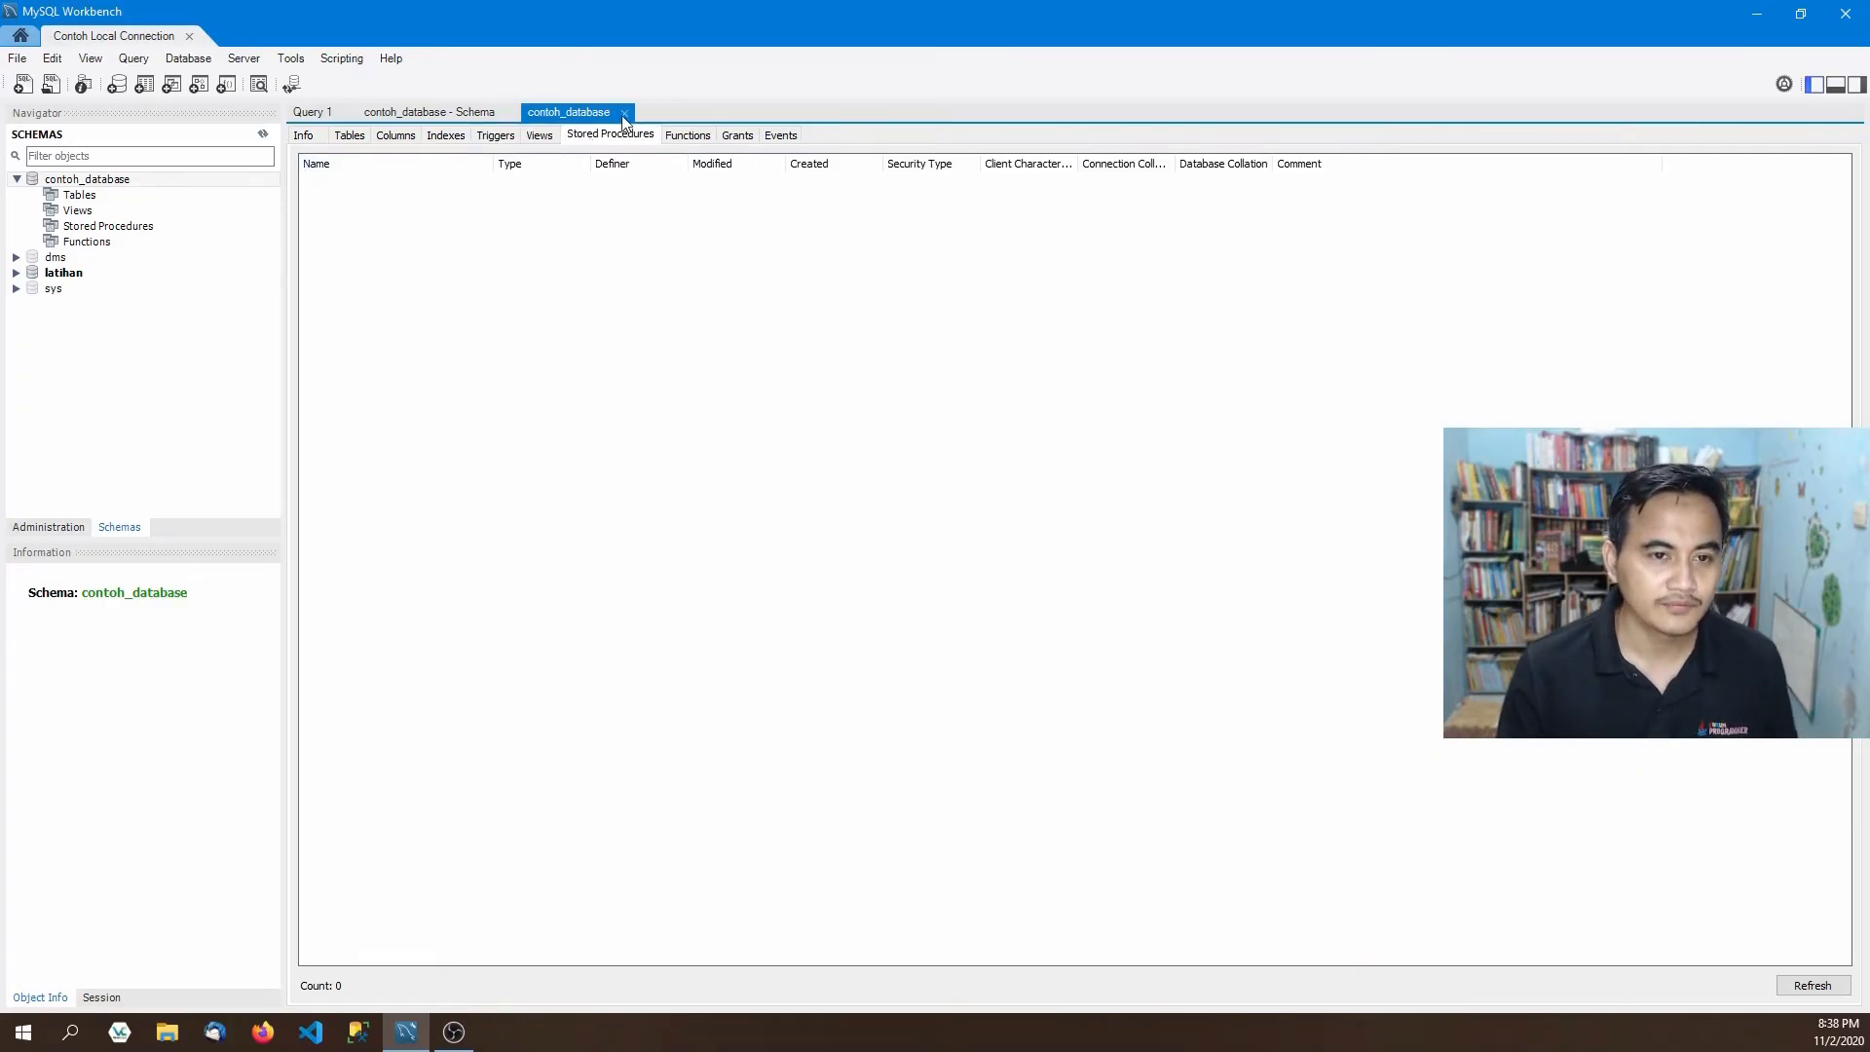
left_click(624, 112)
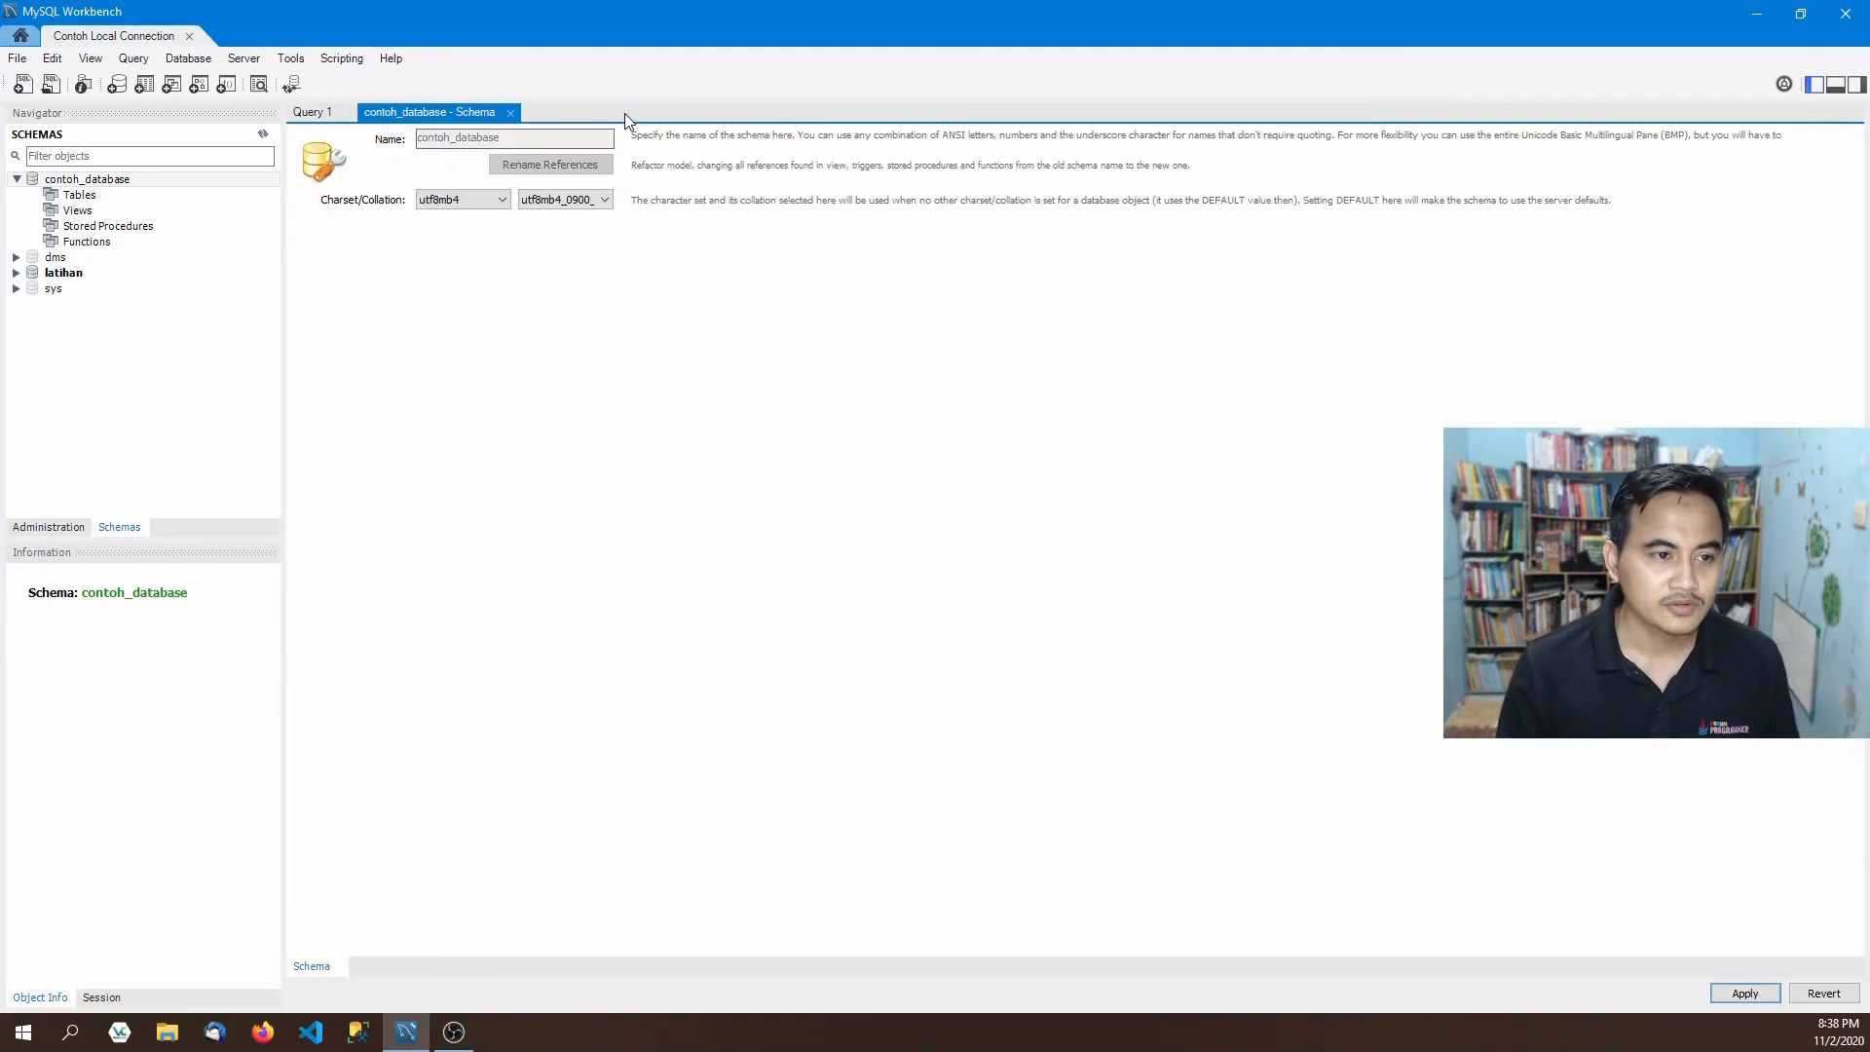
left_click(509, 113)
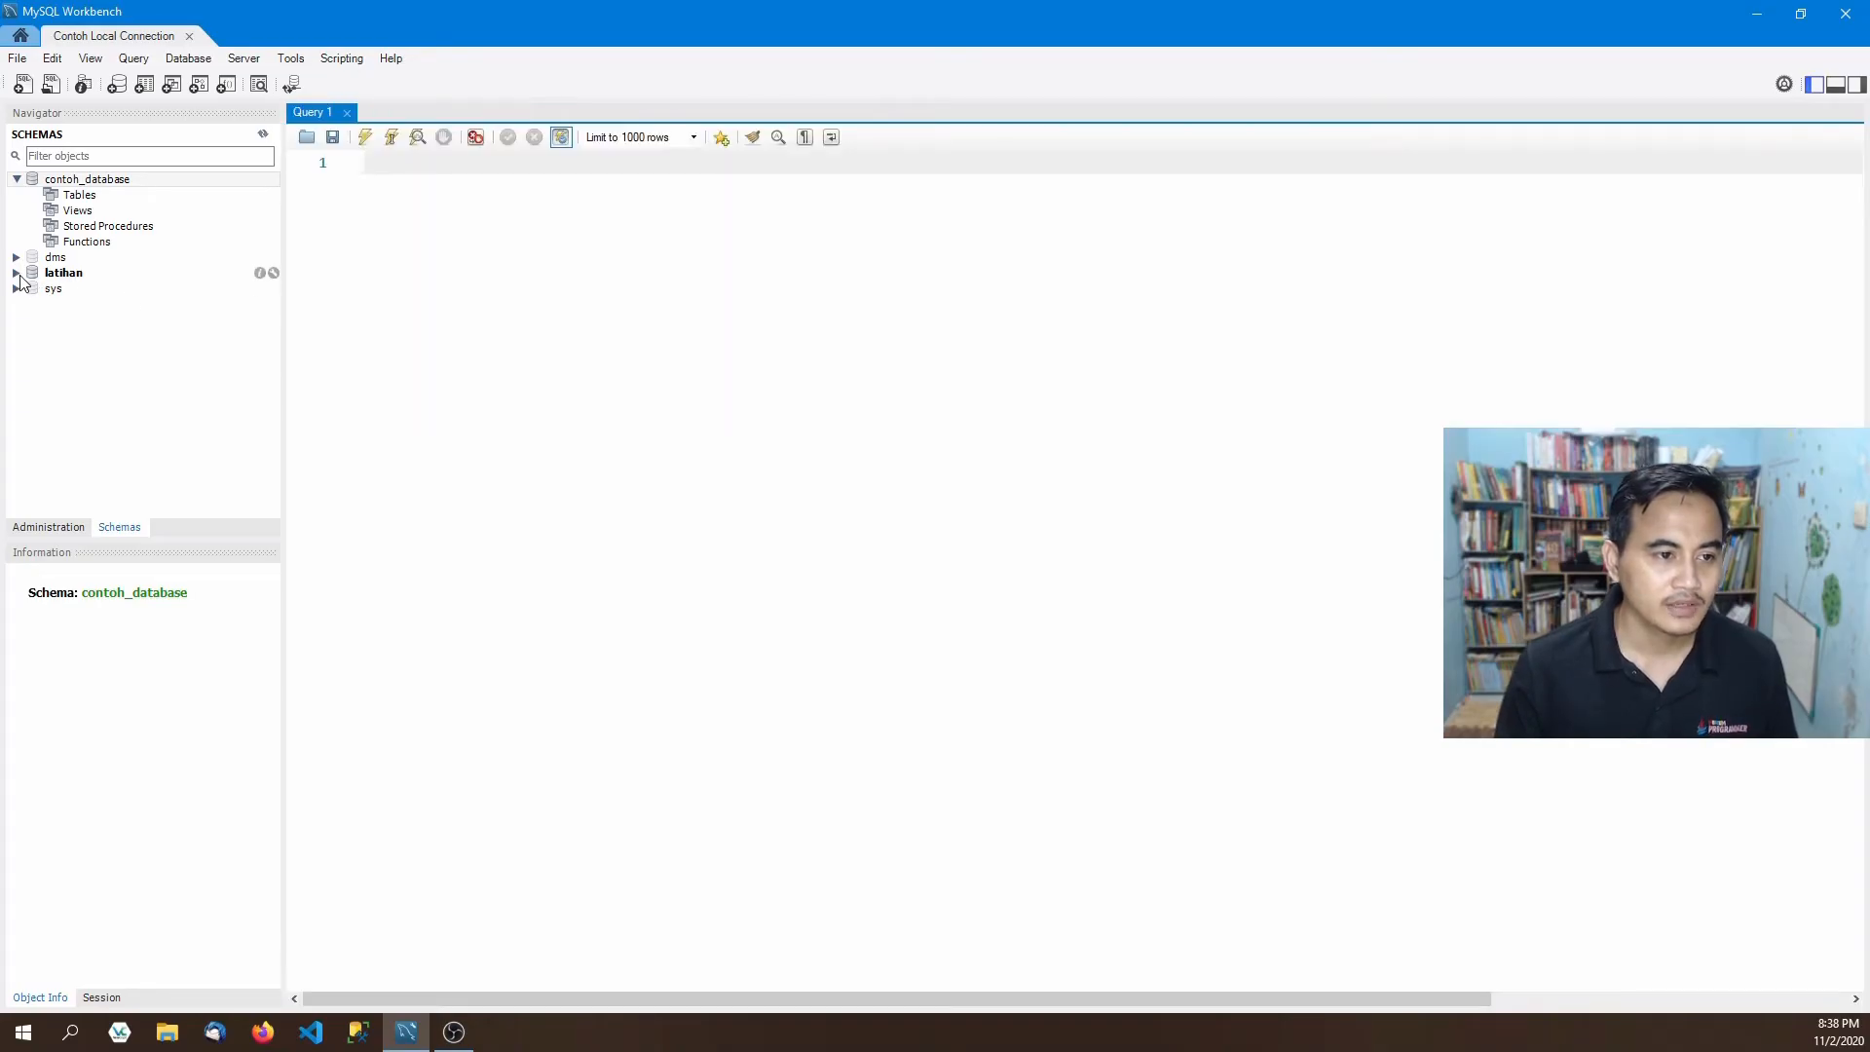
Inspect the latihan schema's details, from its tables and columns through its grants and events, and close the inspector.
left_click(260, 274)
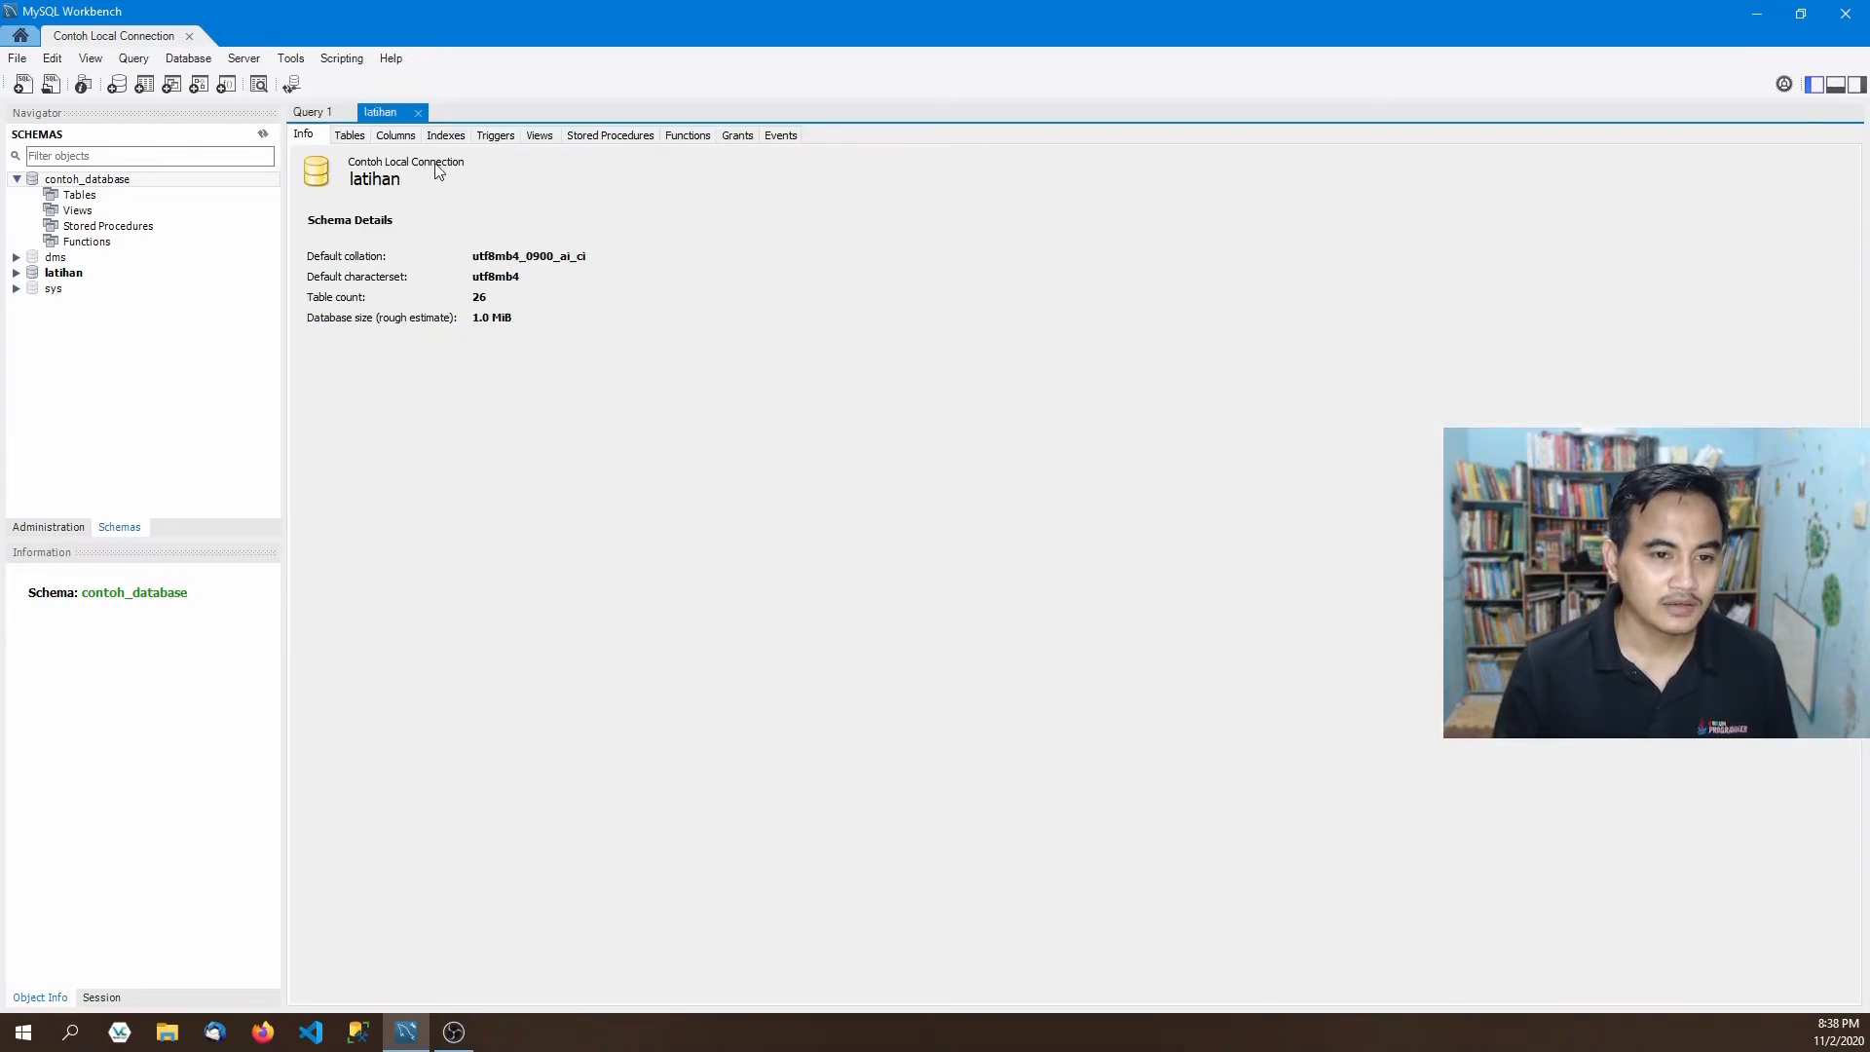
left_click(353, 136)
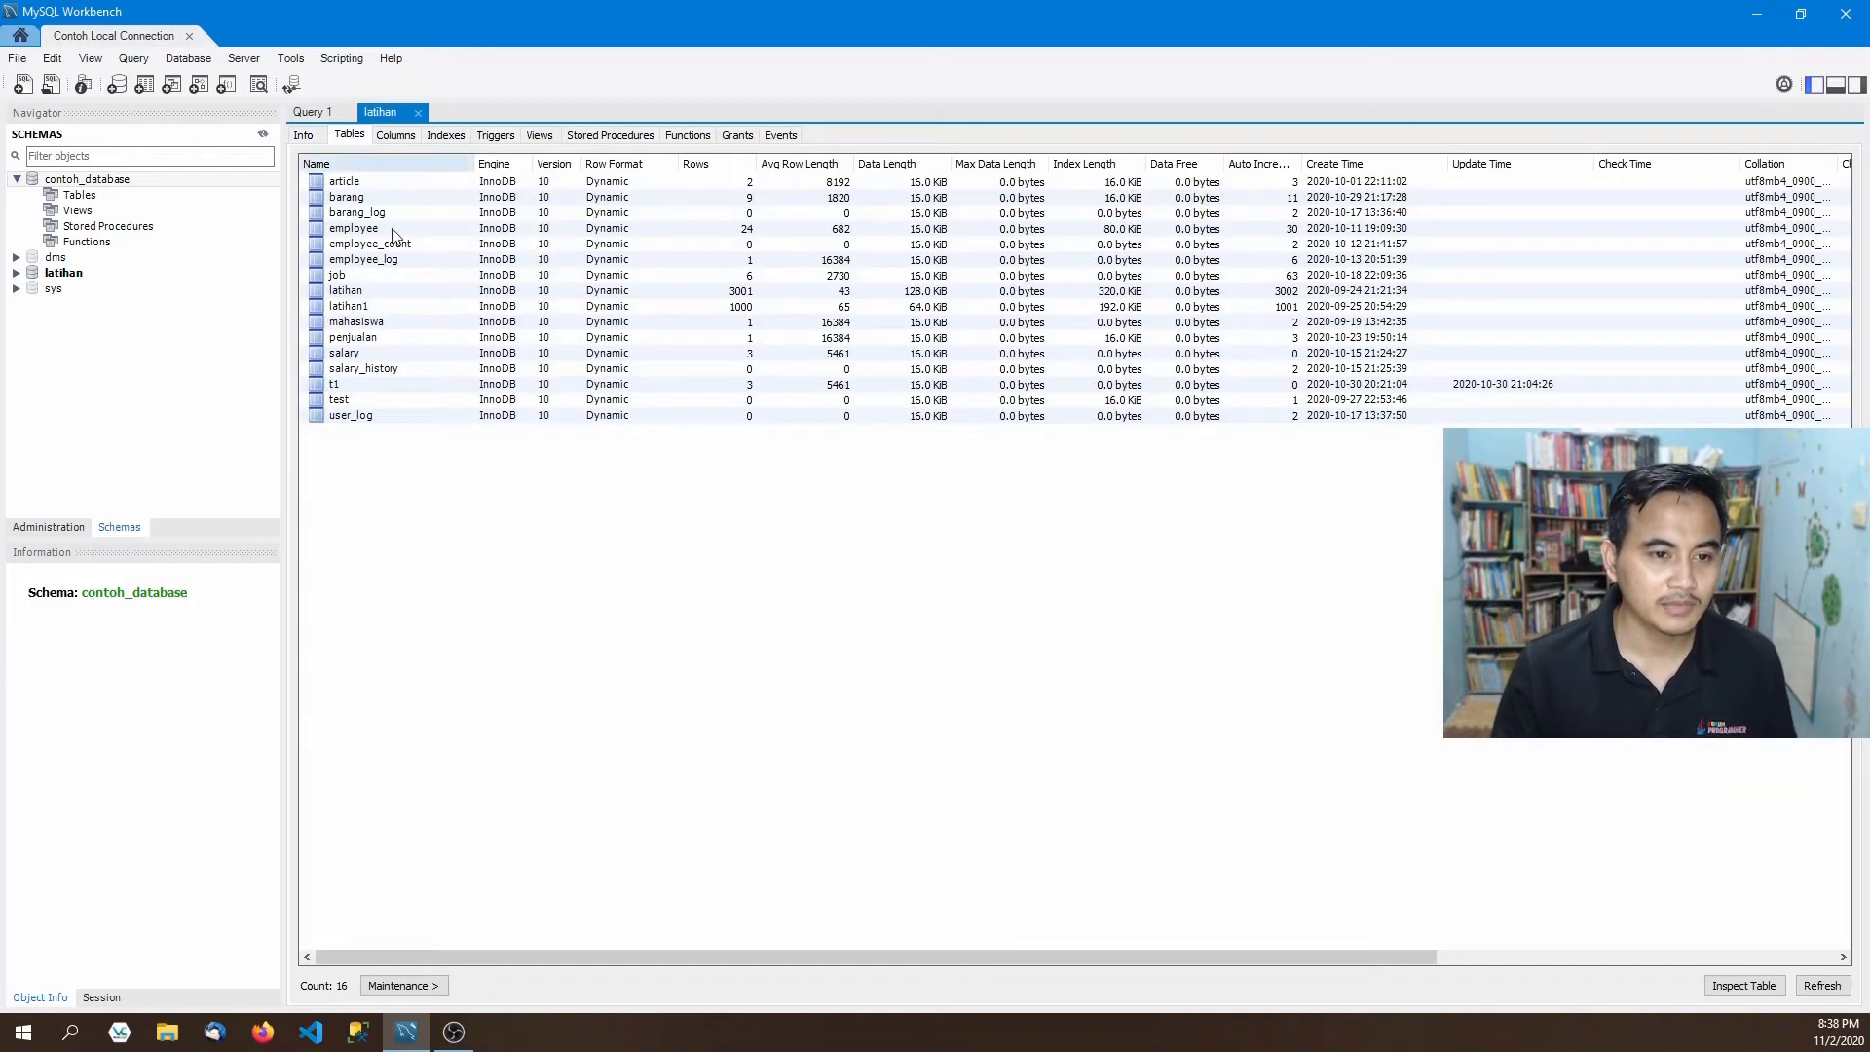
left_click(398, 137)
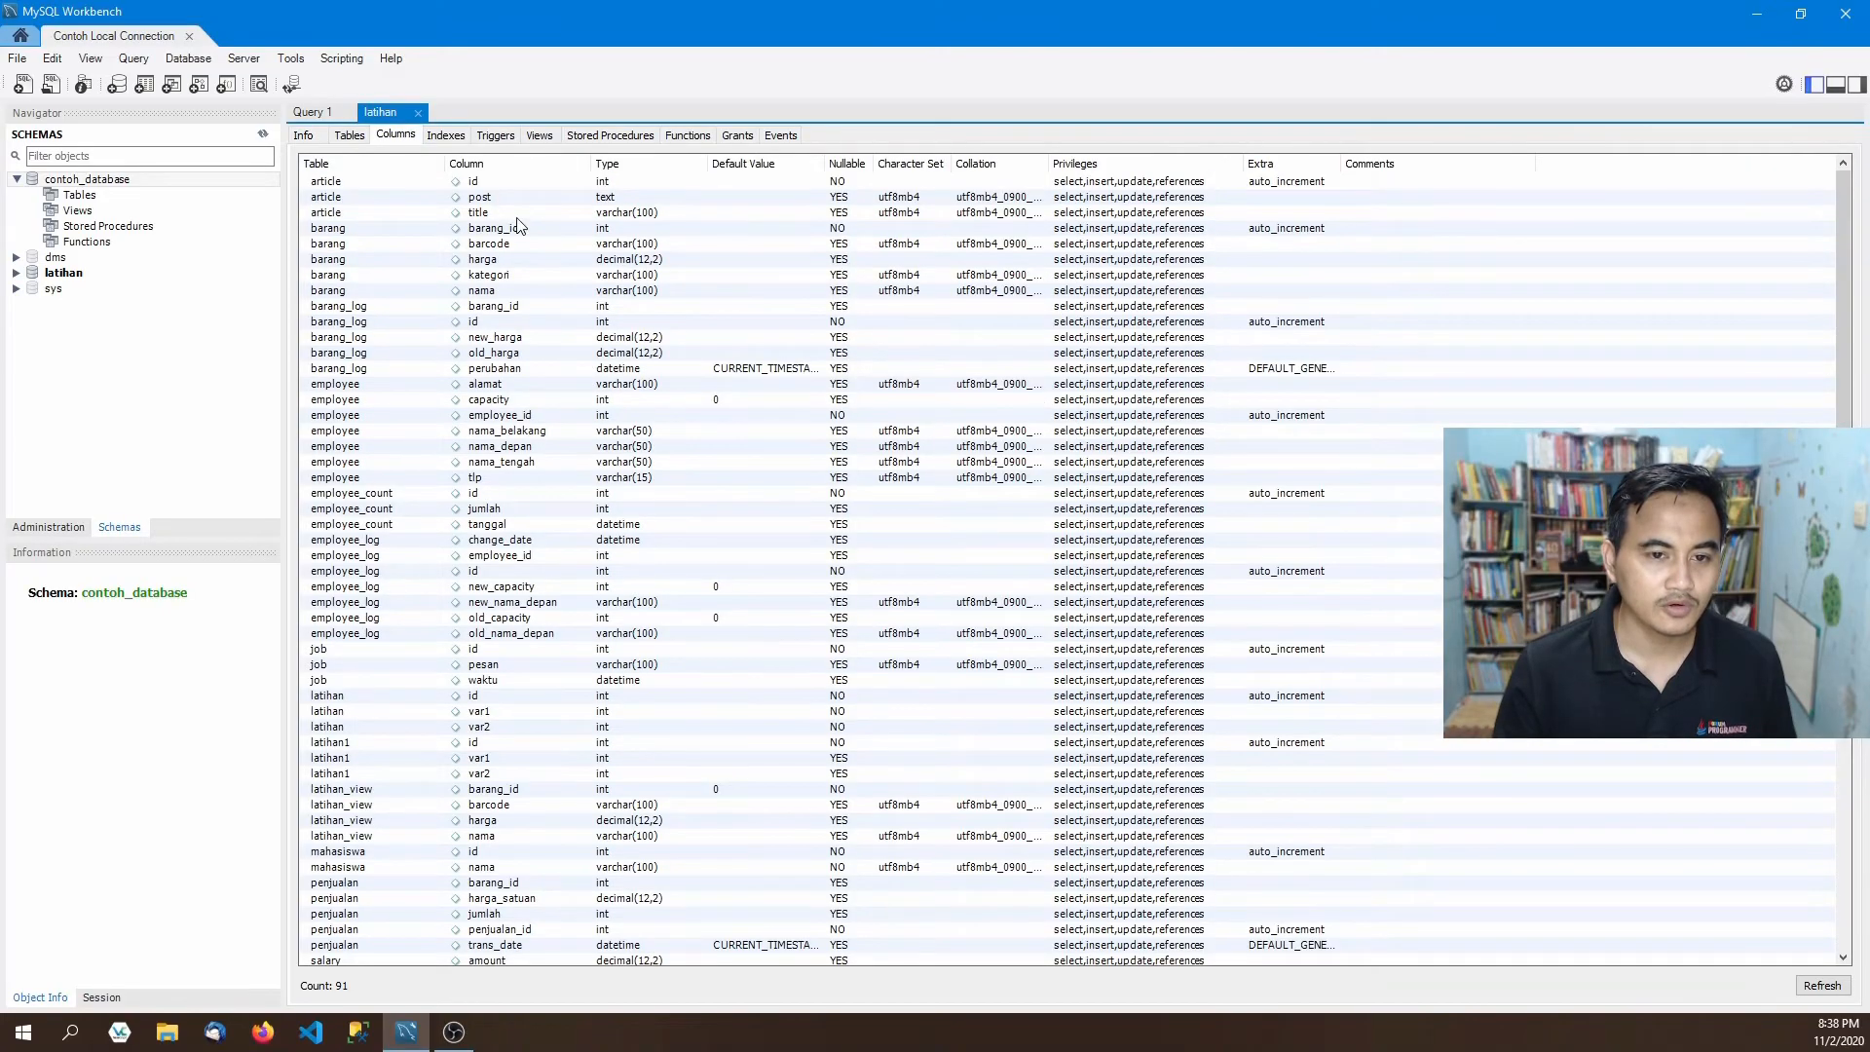
left_click(458, 138)
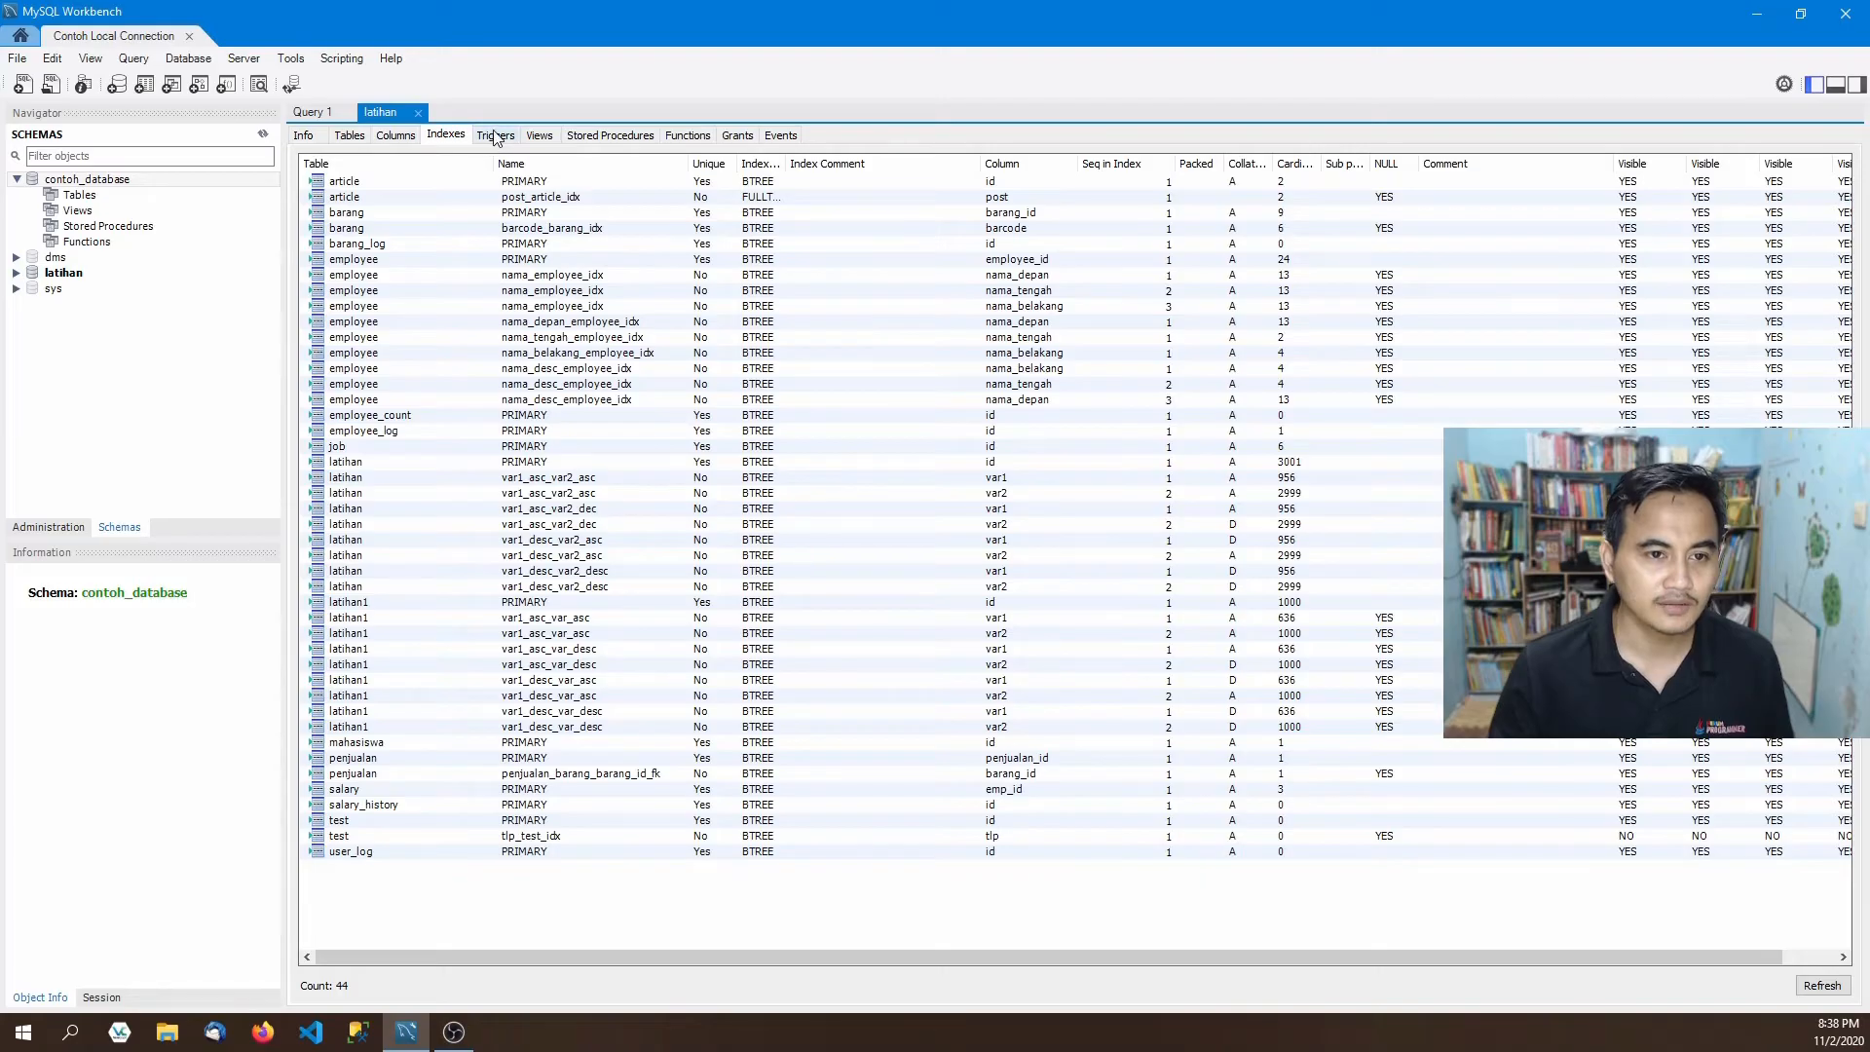
left_click(496, 137)
left_click(540, 139)
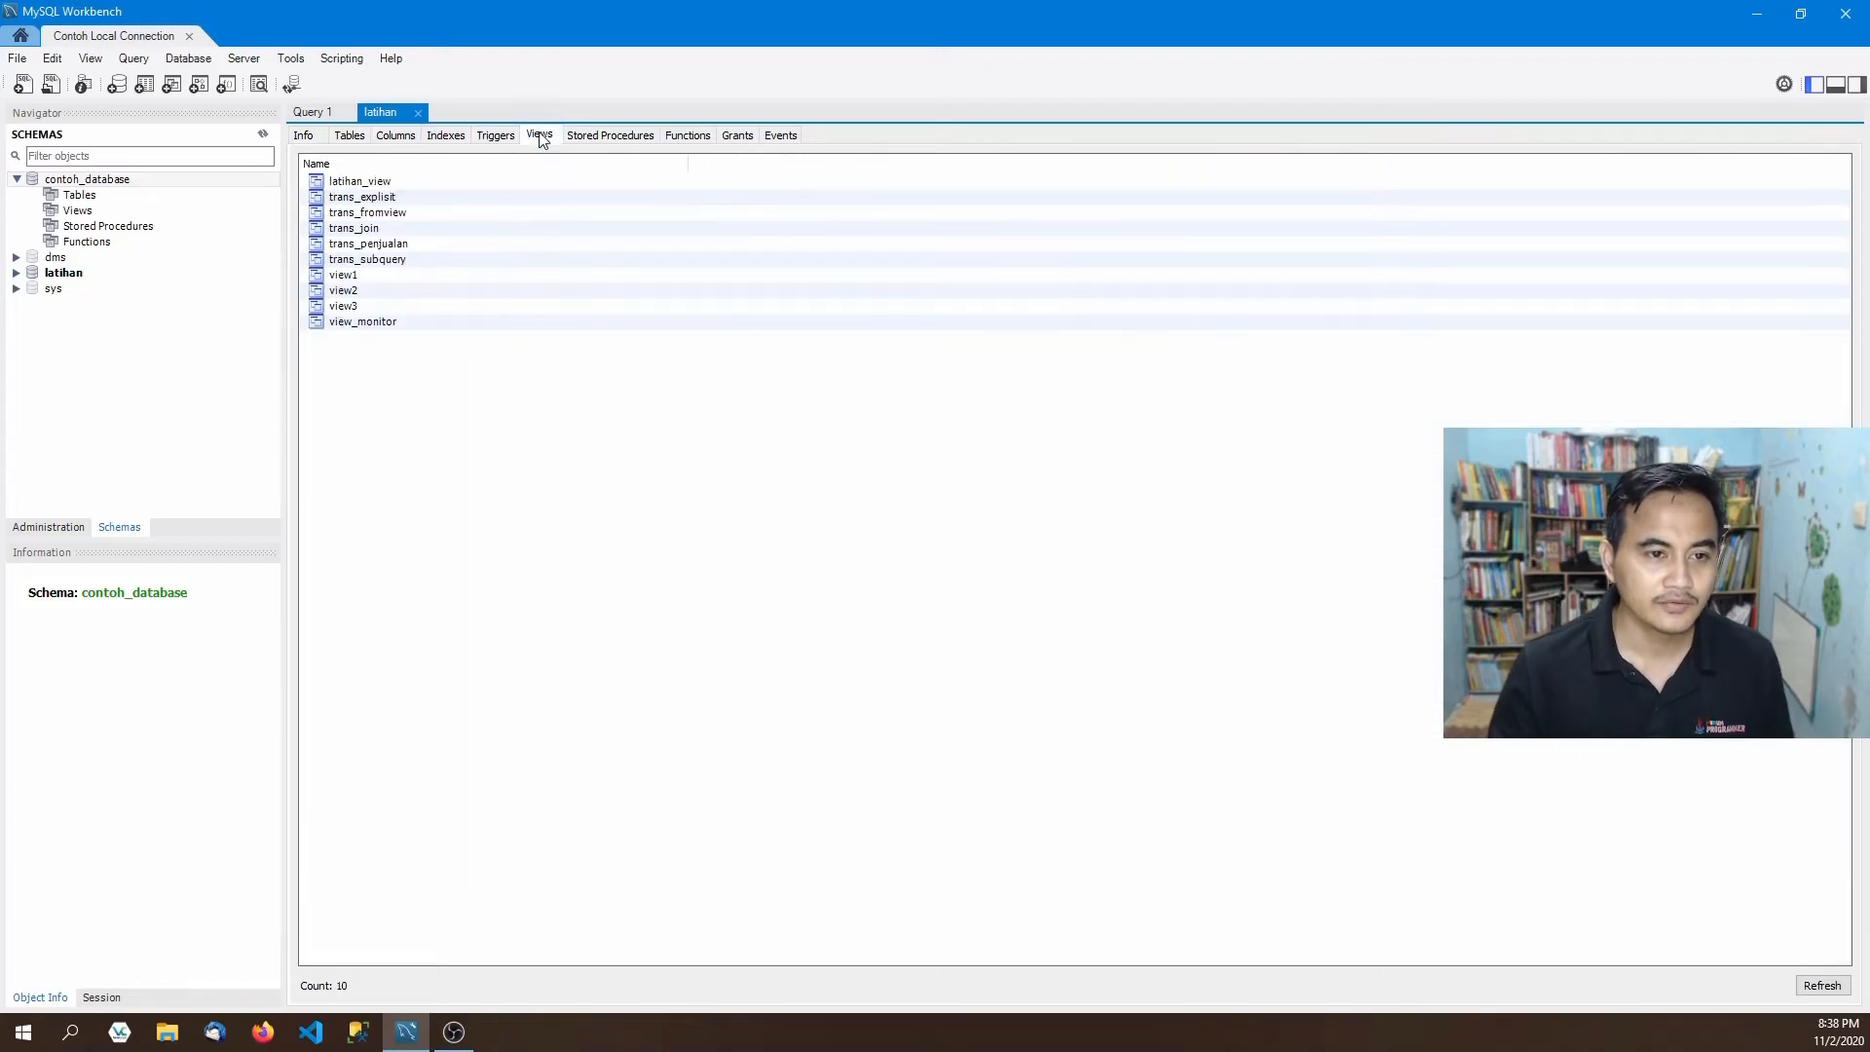
left_click(623, 136)
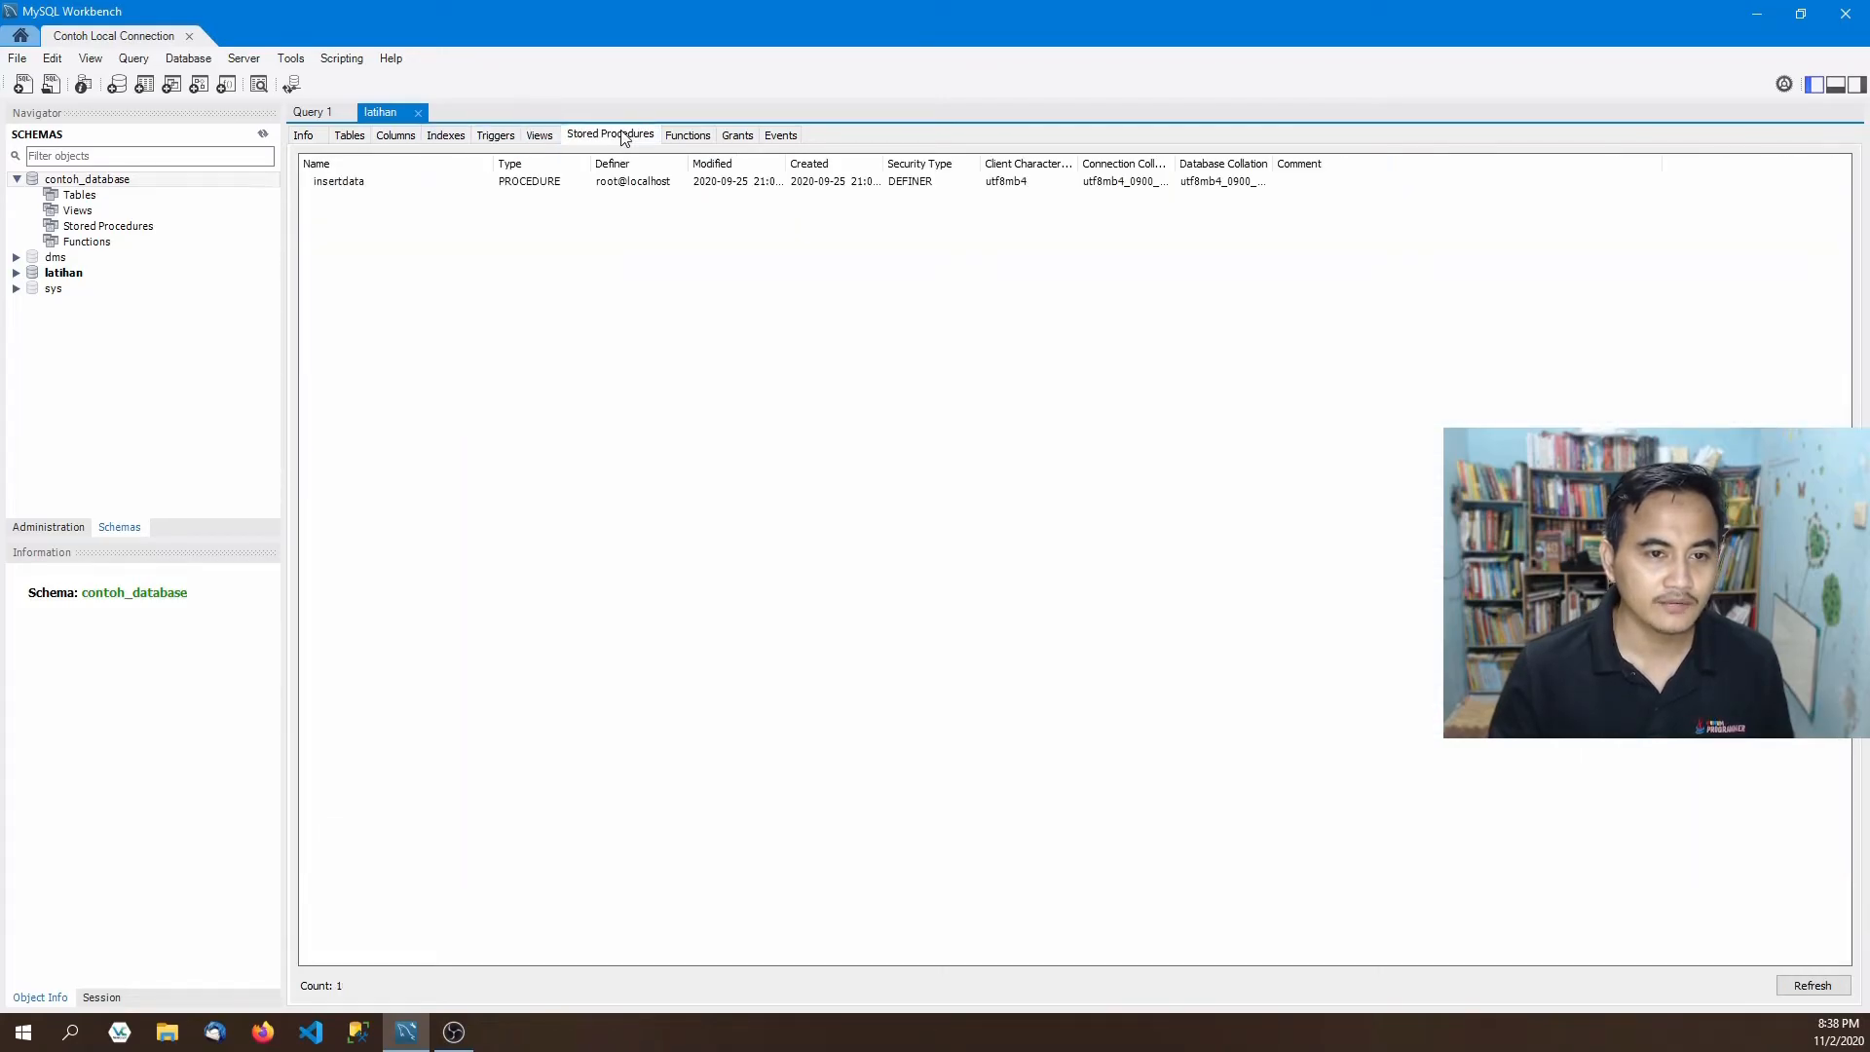
left_click(687, 136)
left_click(729, 135)
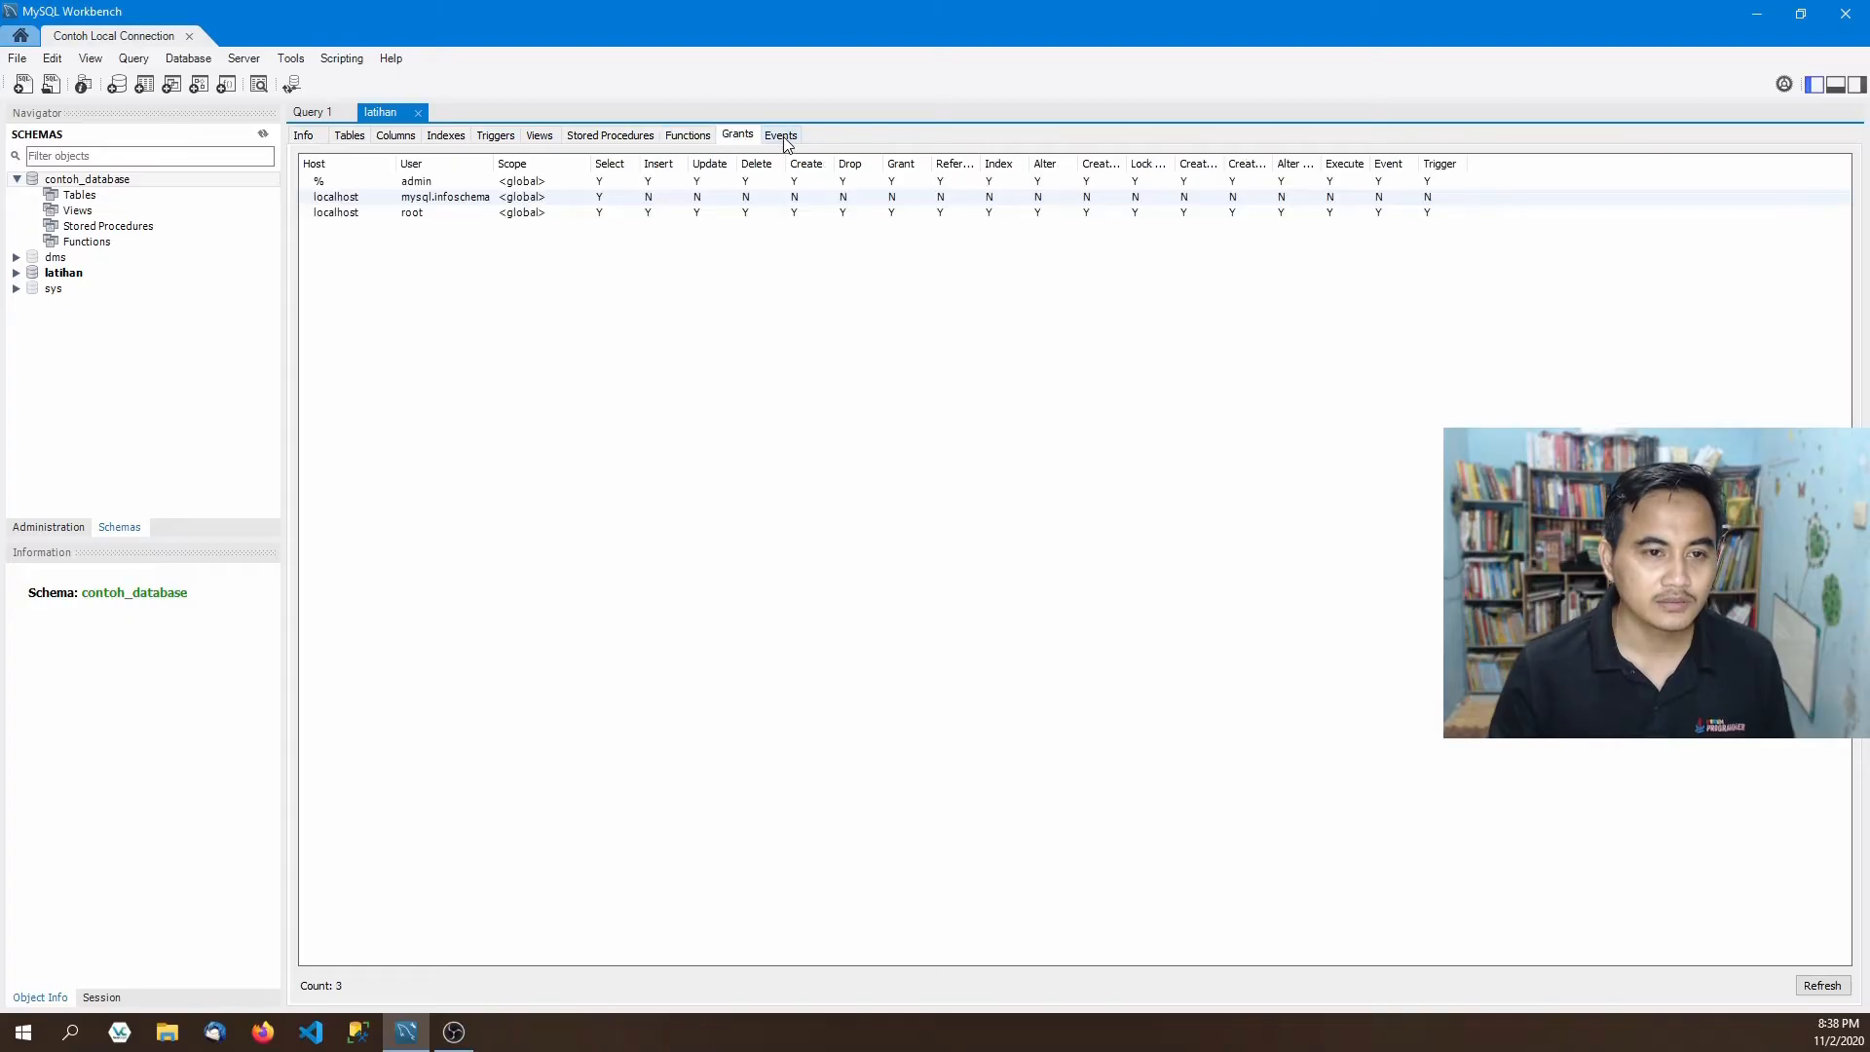
left_click(787, 138)
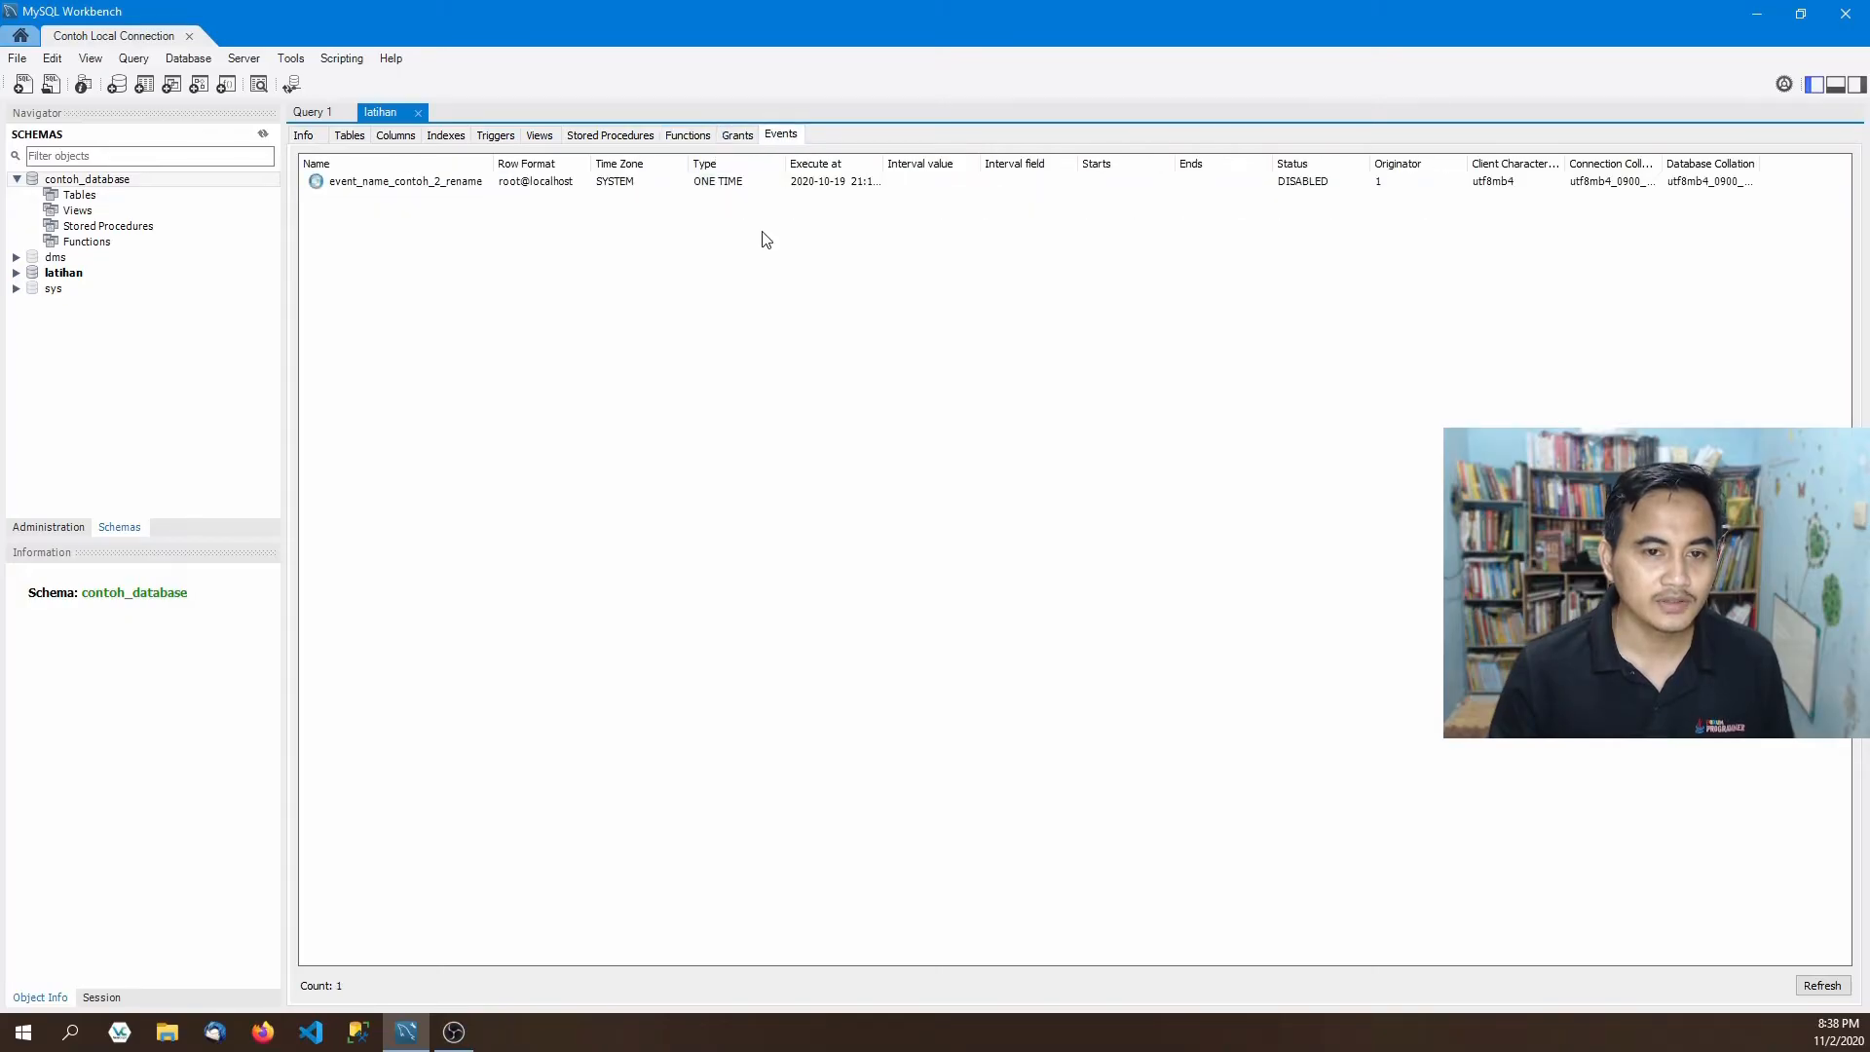
left_click(419, 113)
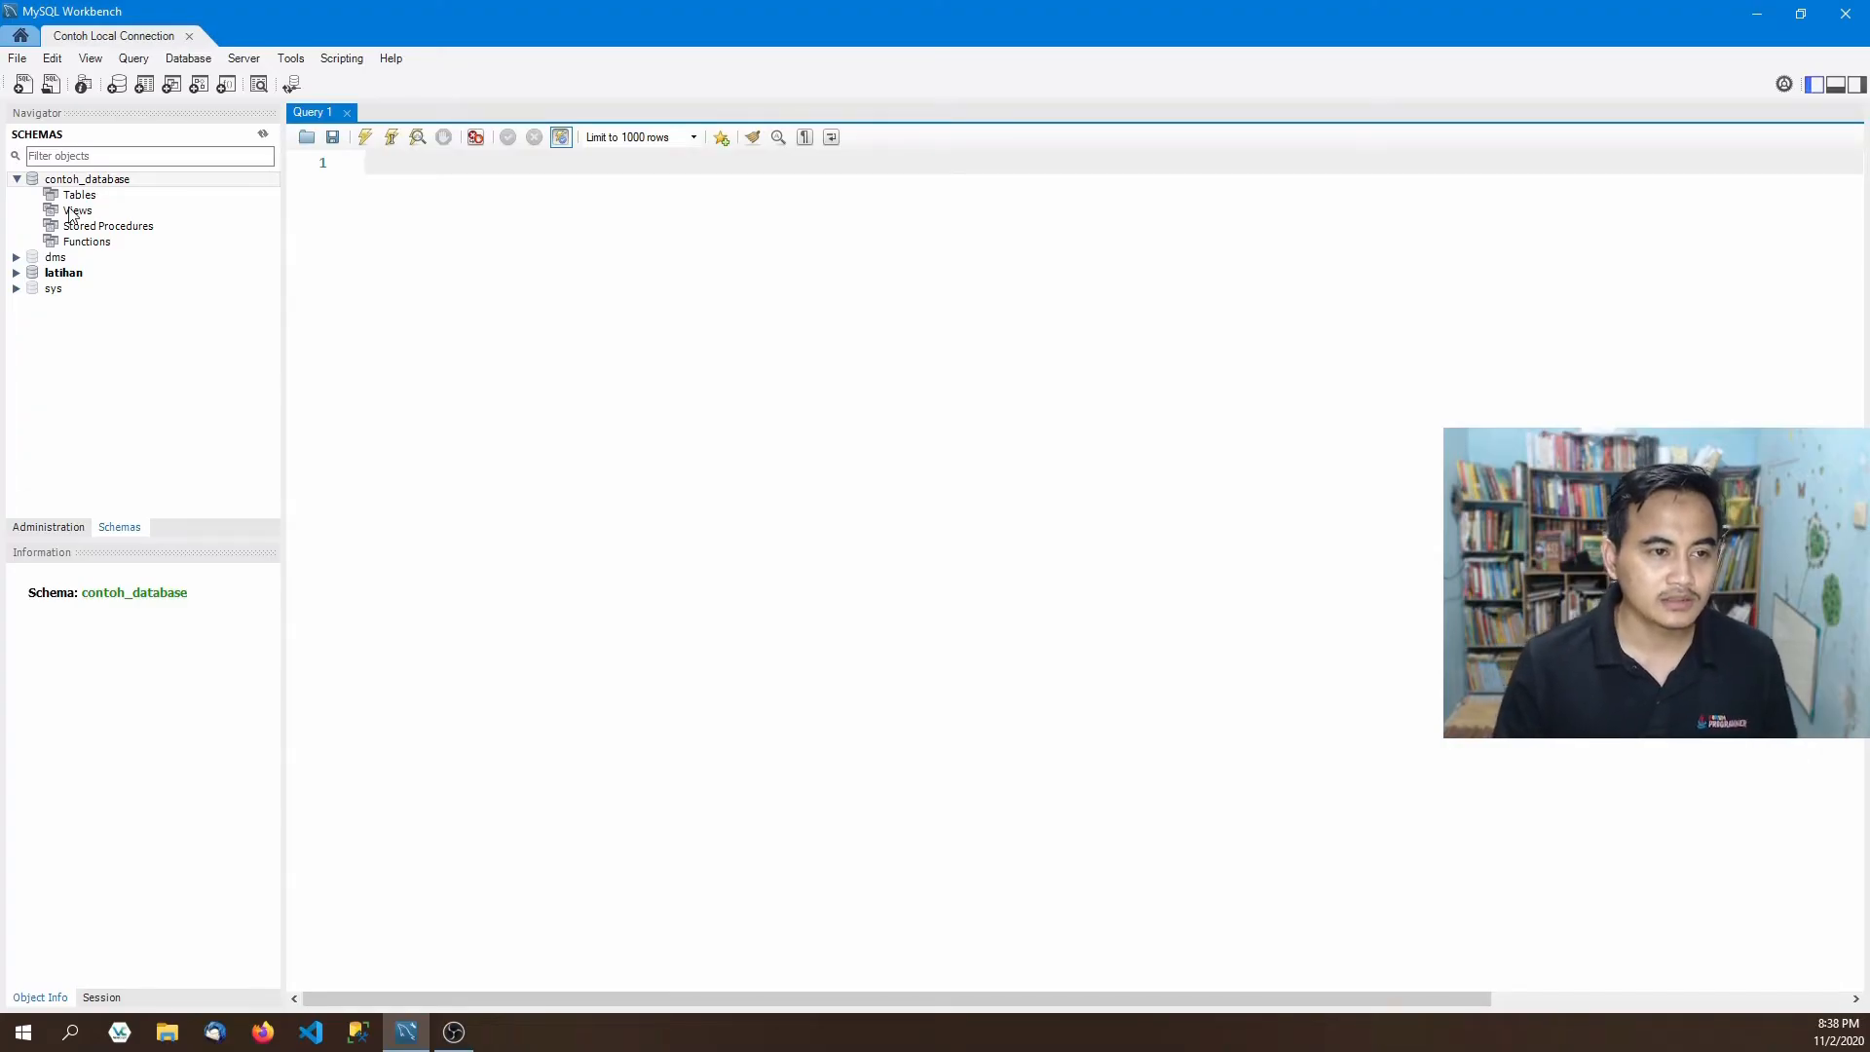
Set contoh_database as the default schema.
right_click(109, 180)
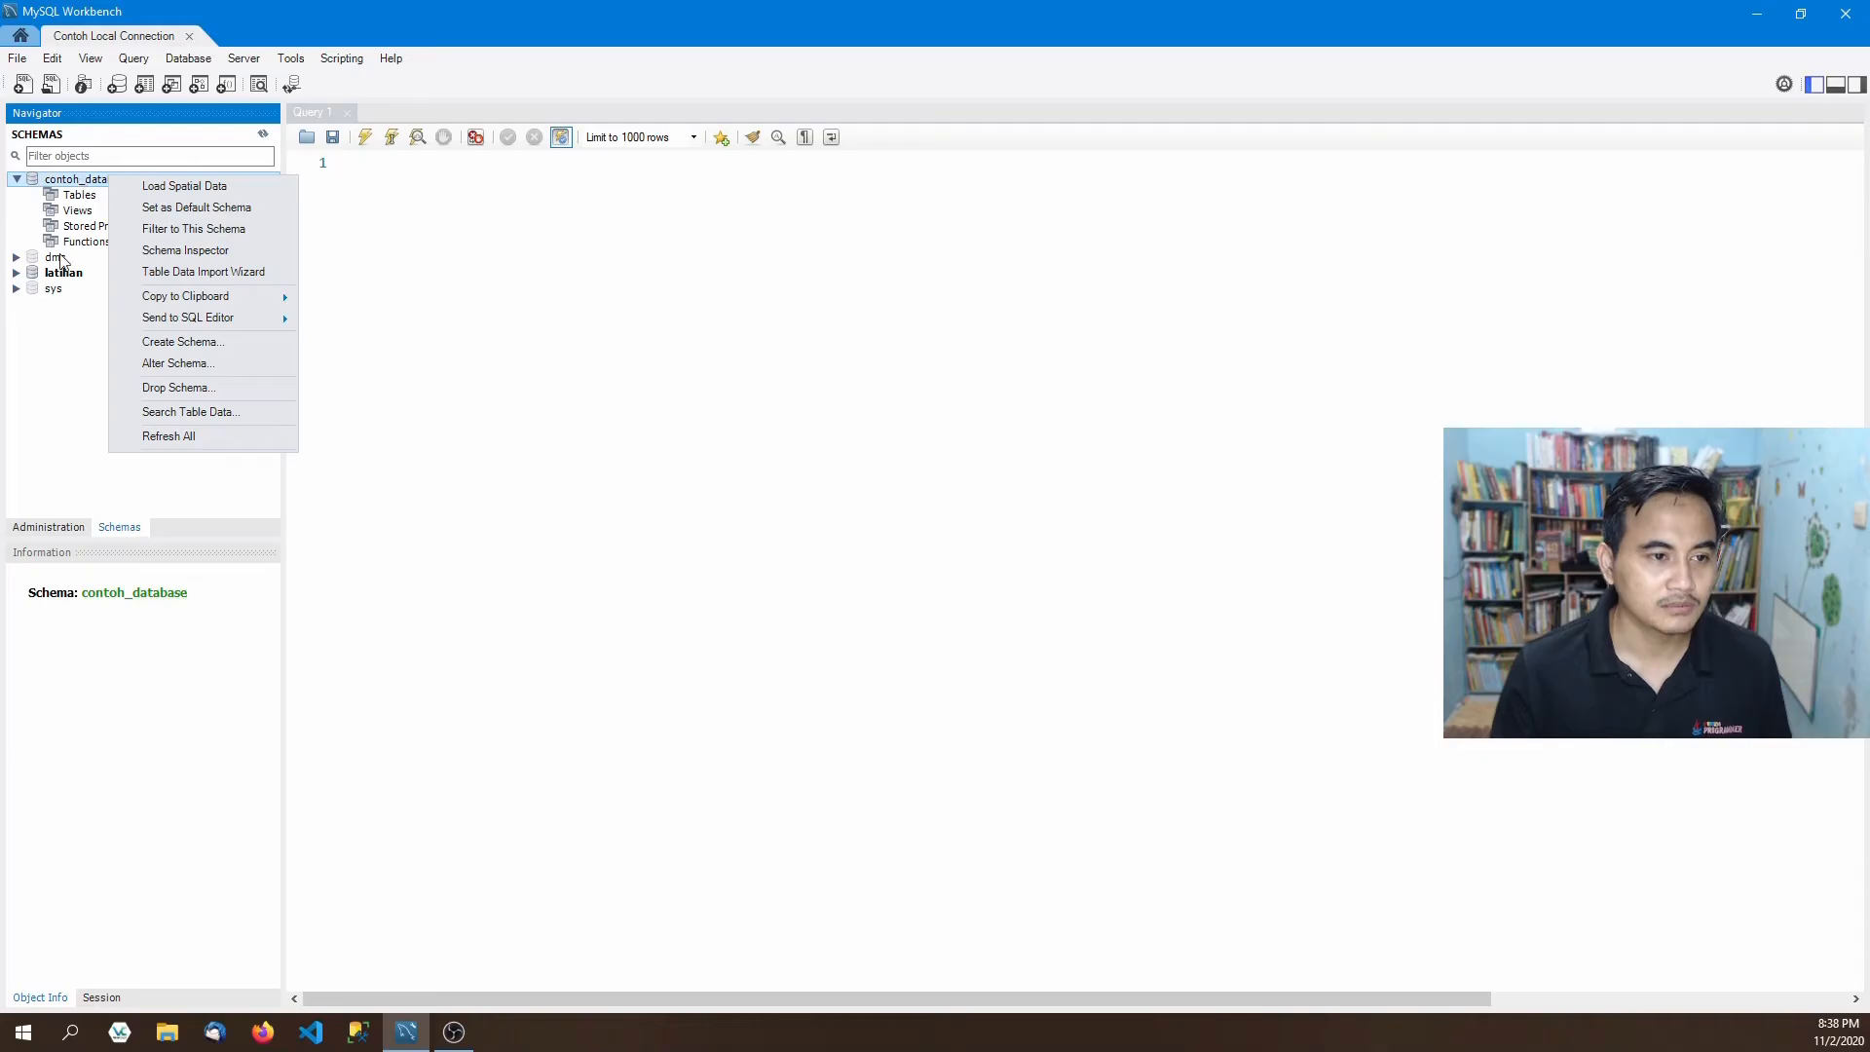
left_click(414, 176)
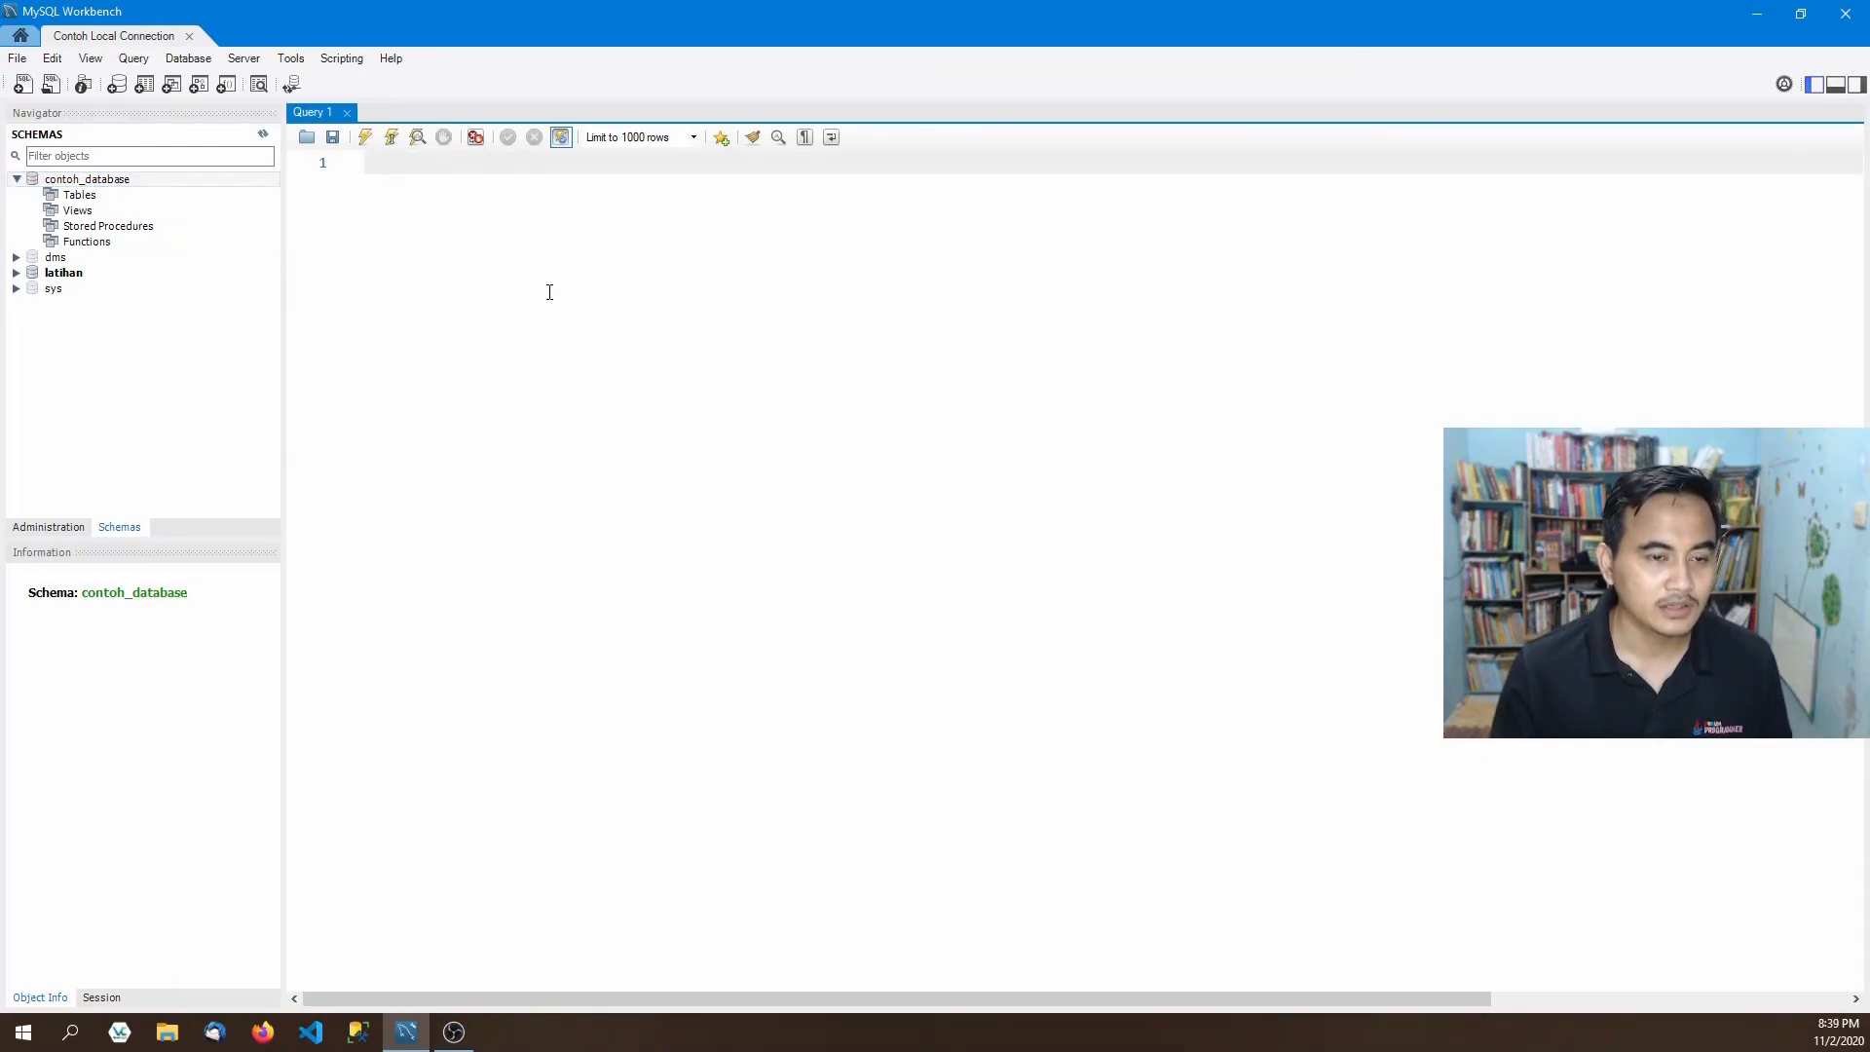
right_click(108, 183)
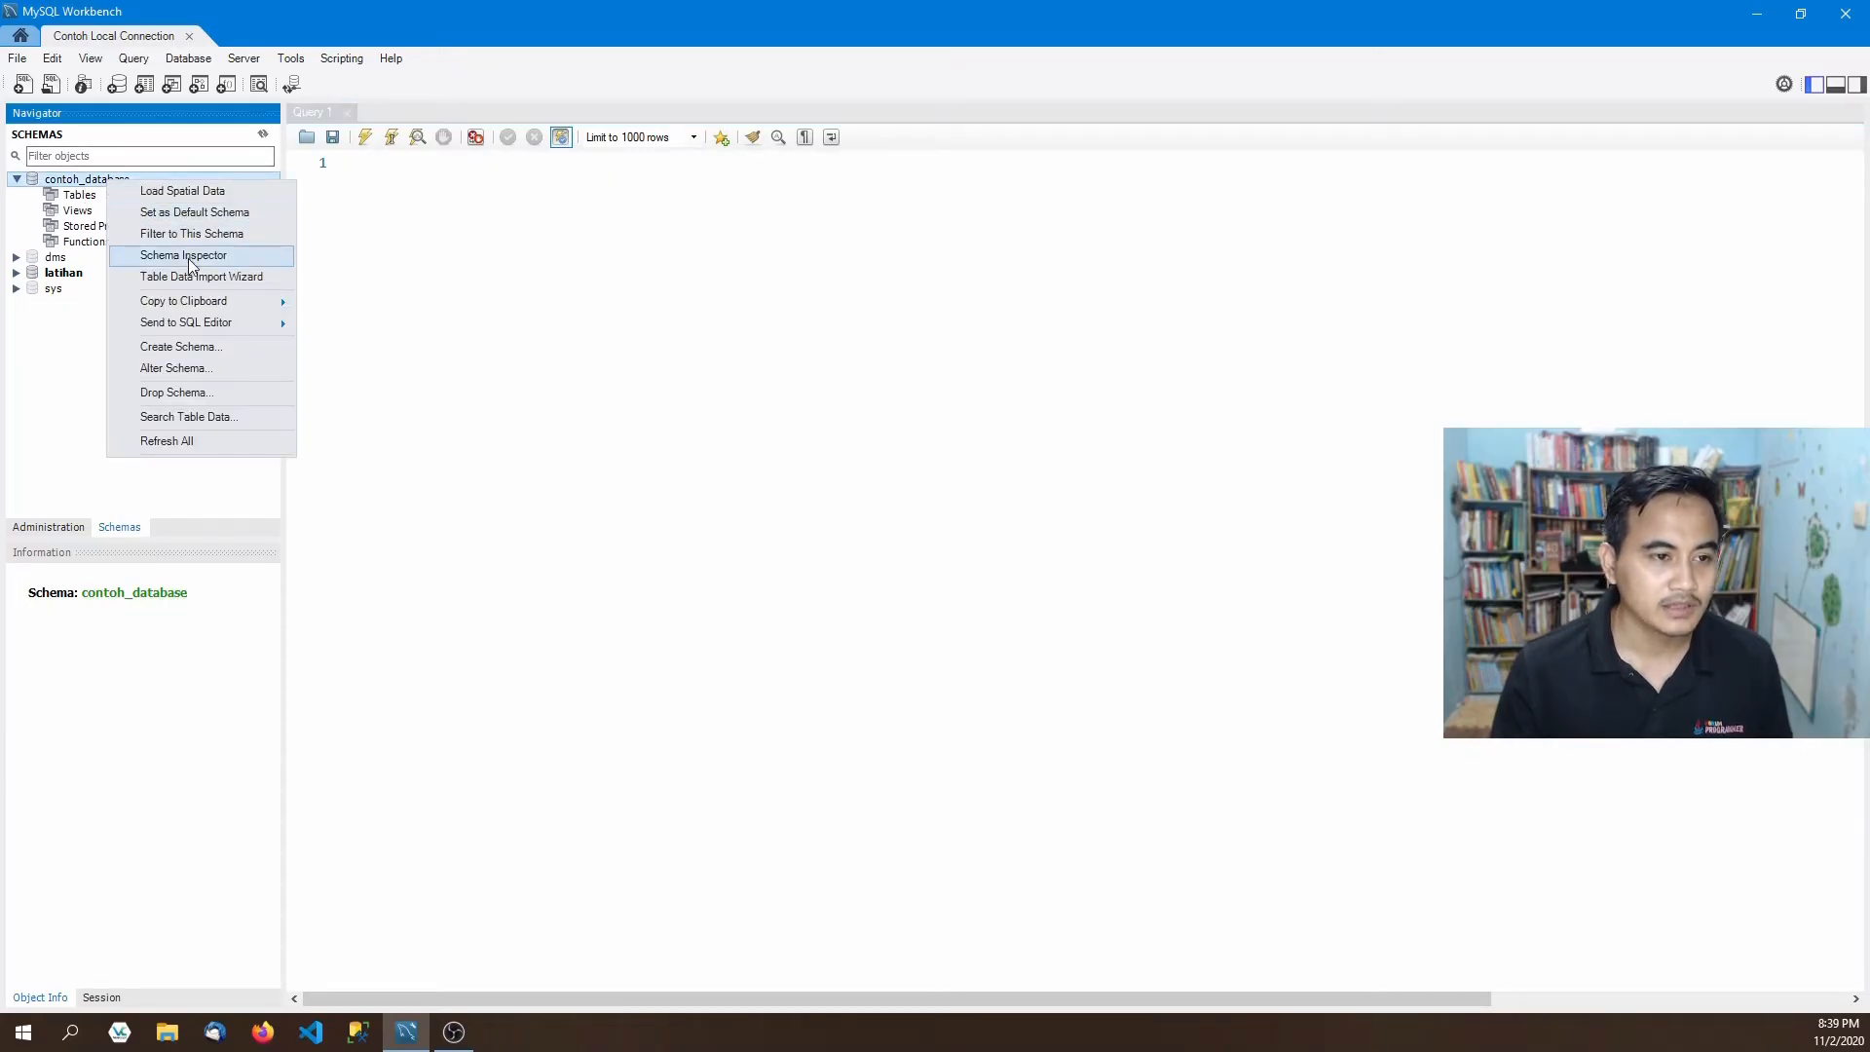
left_click(189, 216)
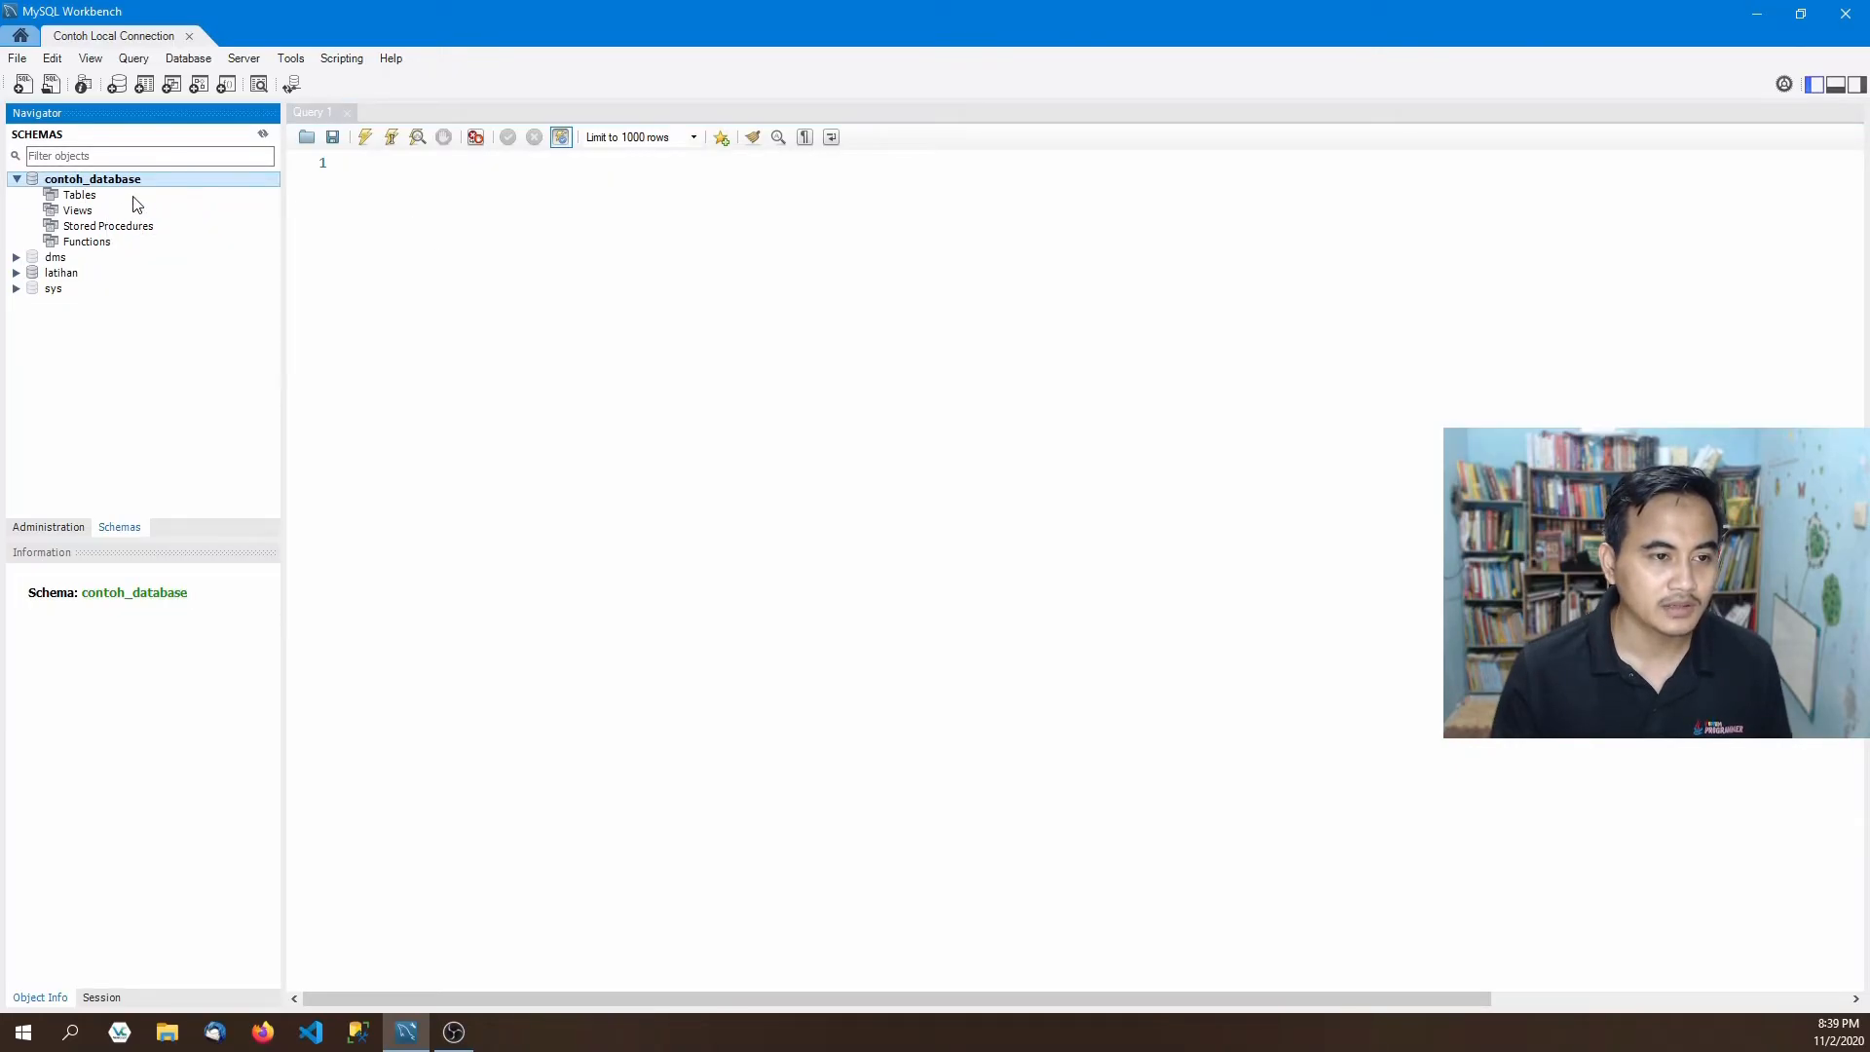
Write the statement "show tables;" in Query 1 and execute it against the default schema.
left_click(369, 171)
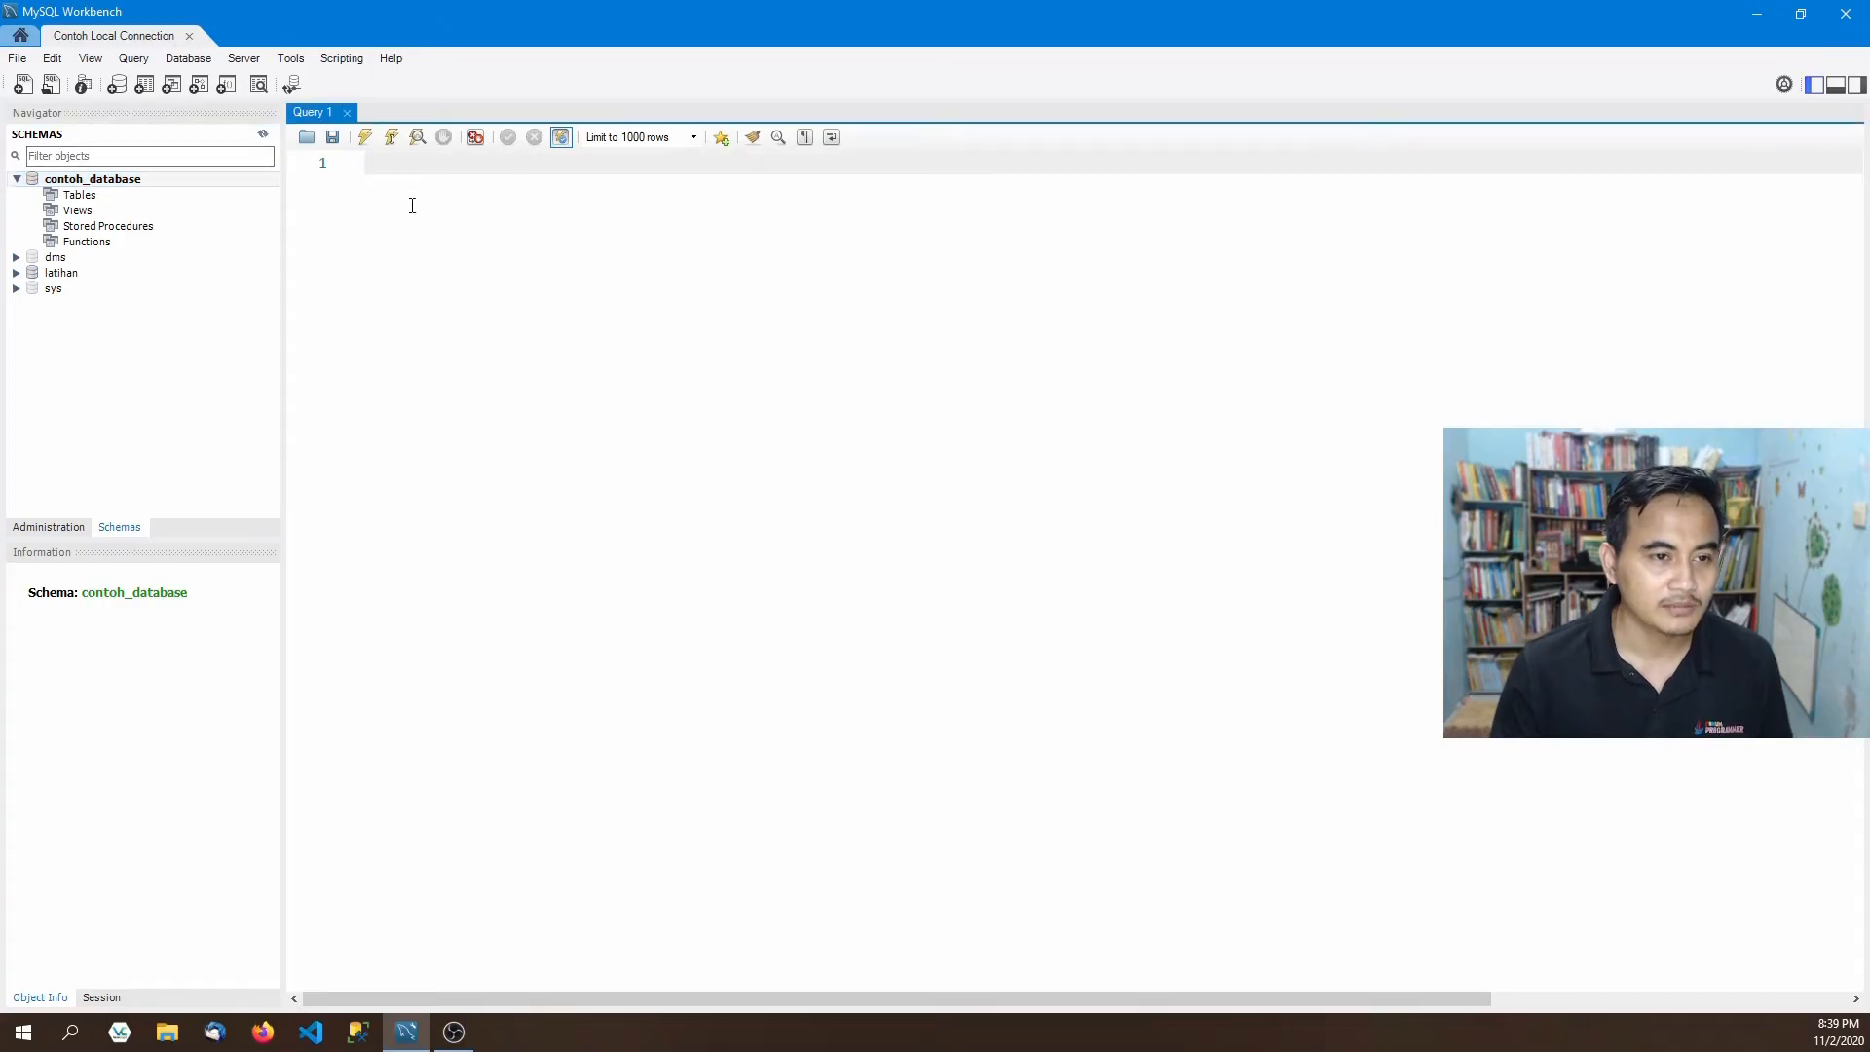
type("show da")
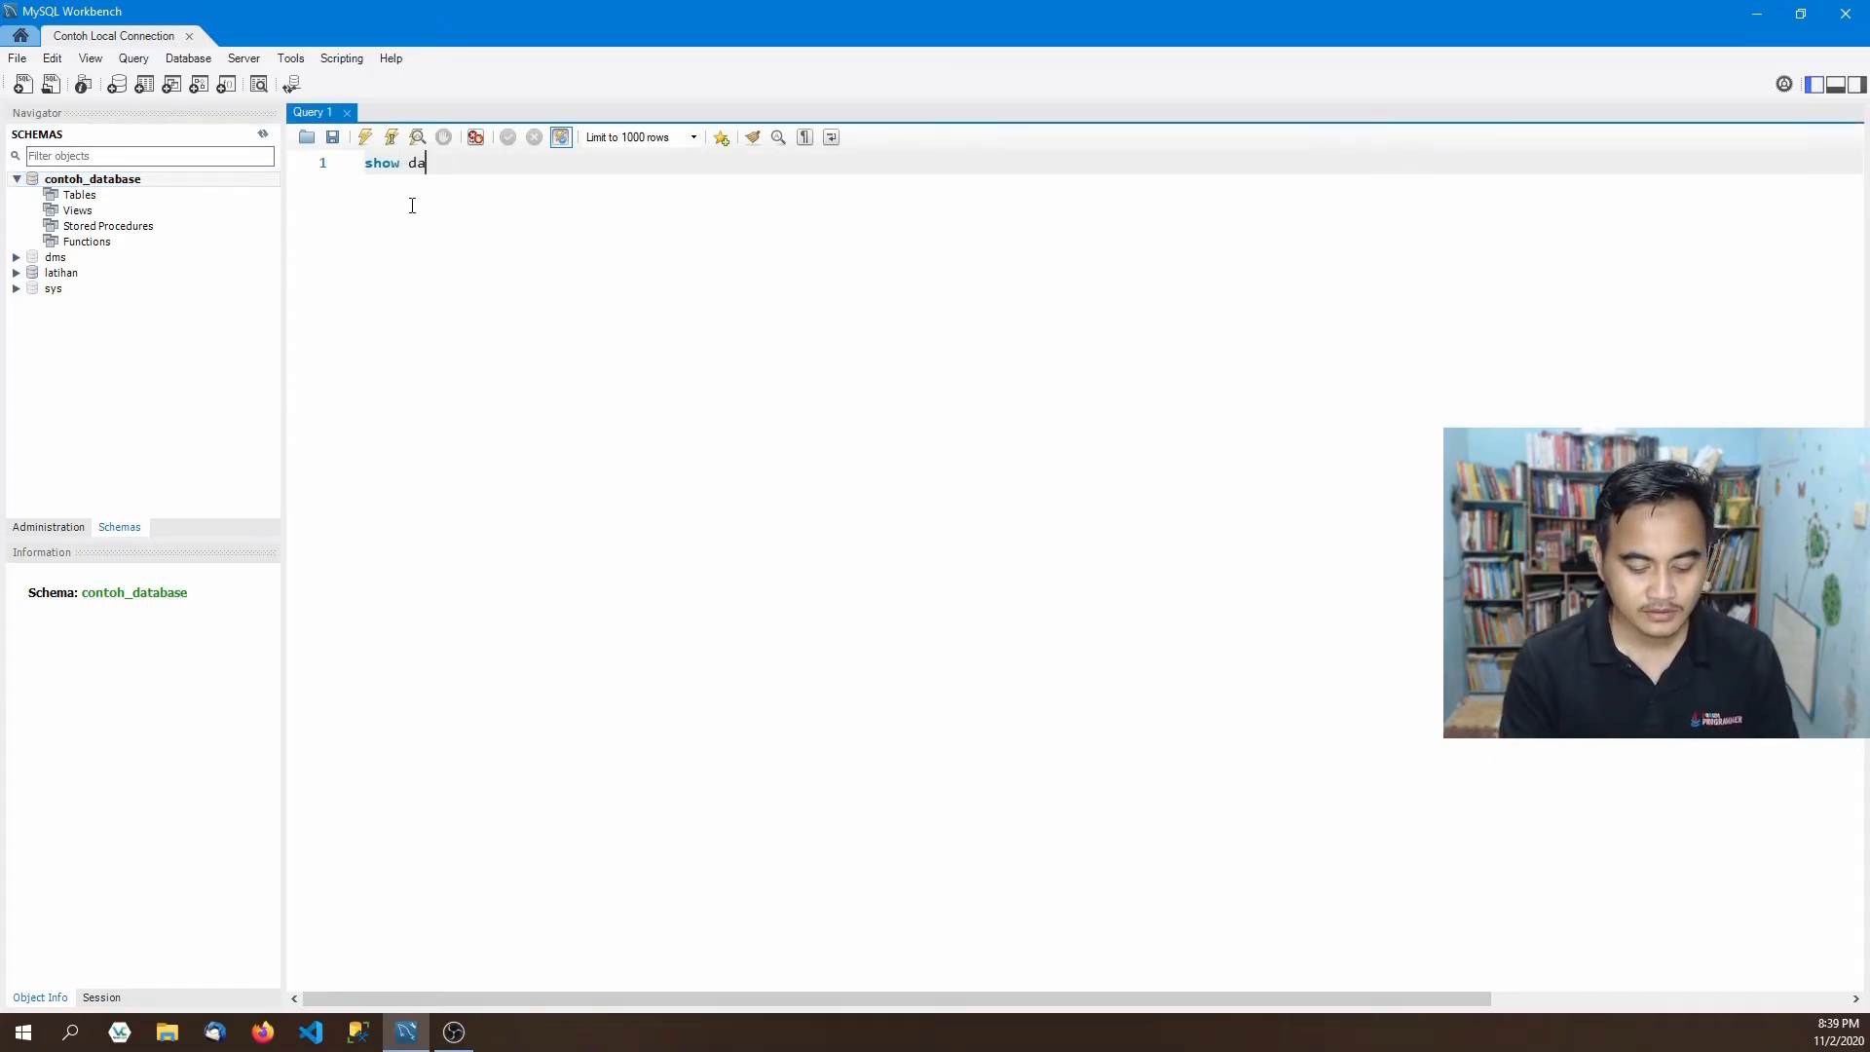
type("ta")
key("BackSpace")
key("BackSpace")
key("BackSpace")
type("tables;")
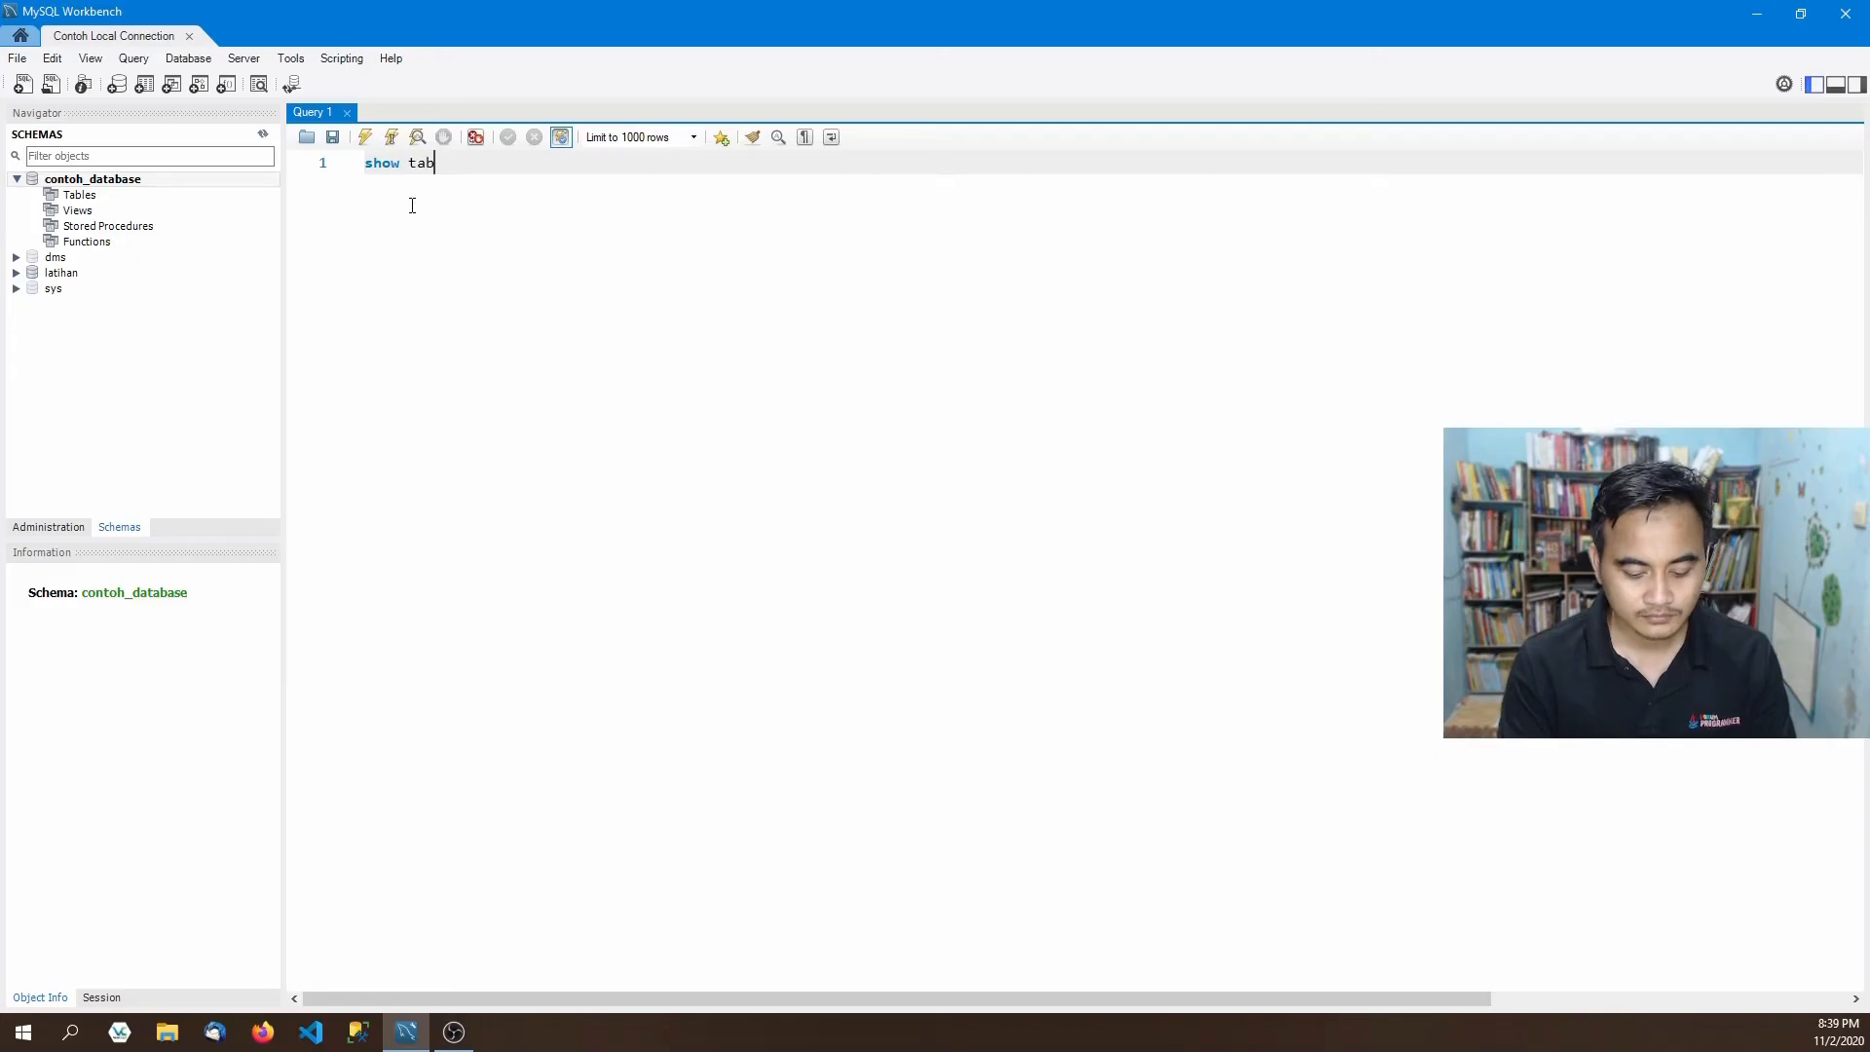
left_click(365, 138)
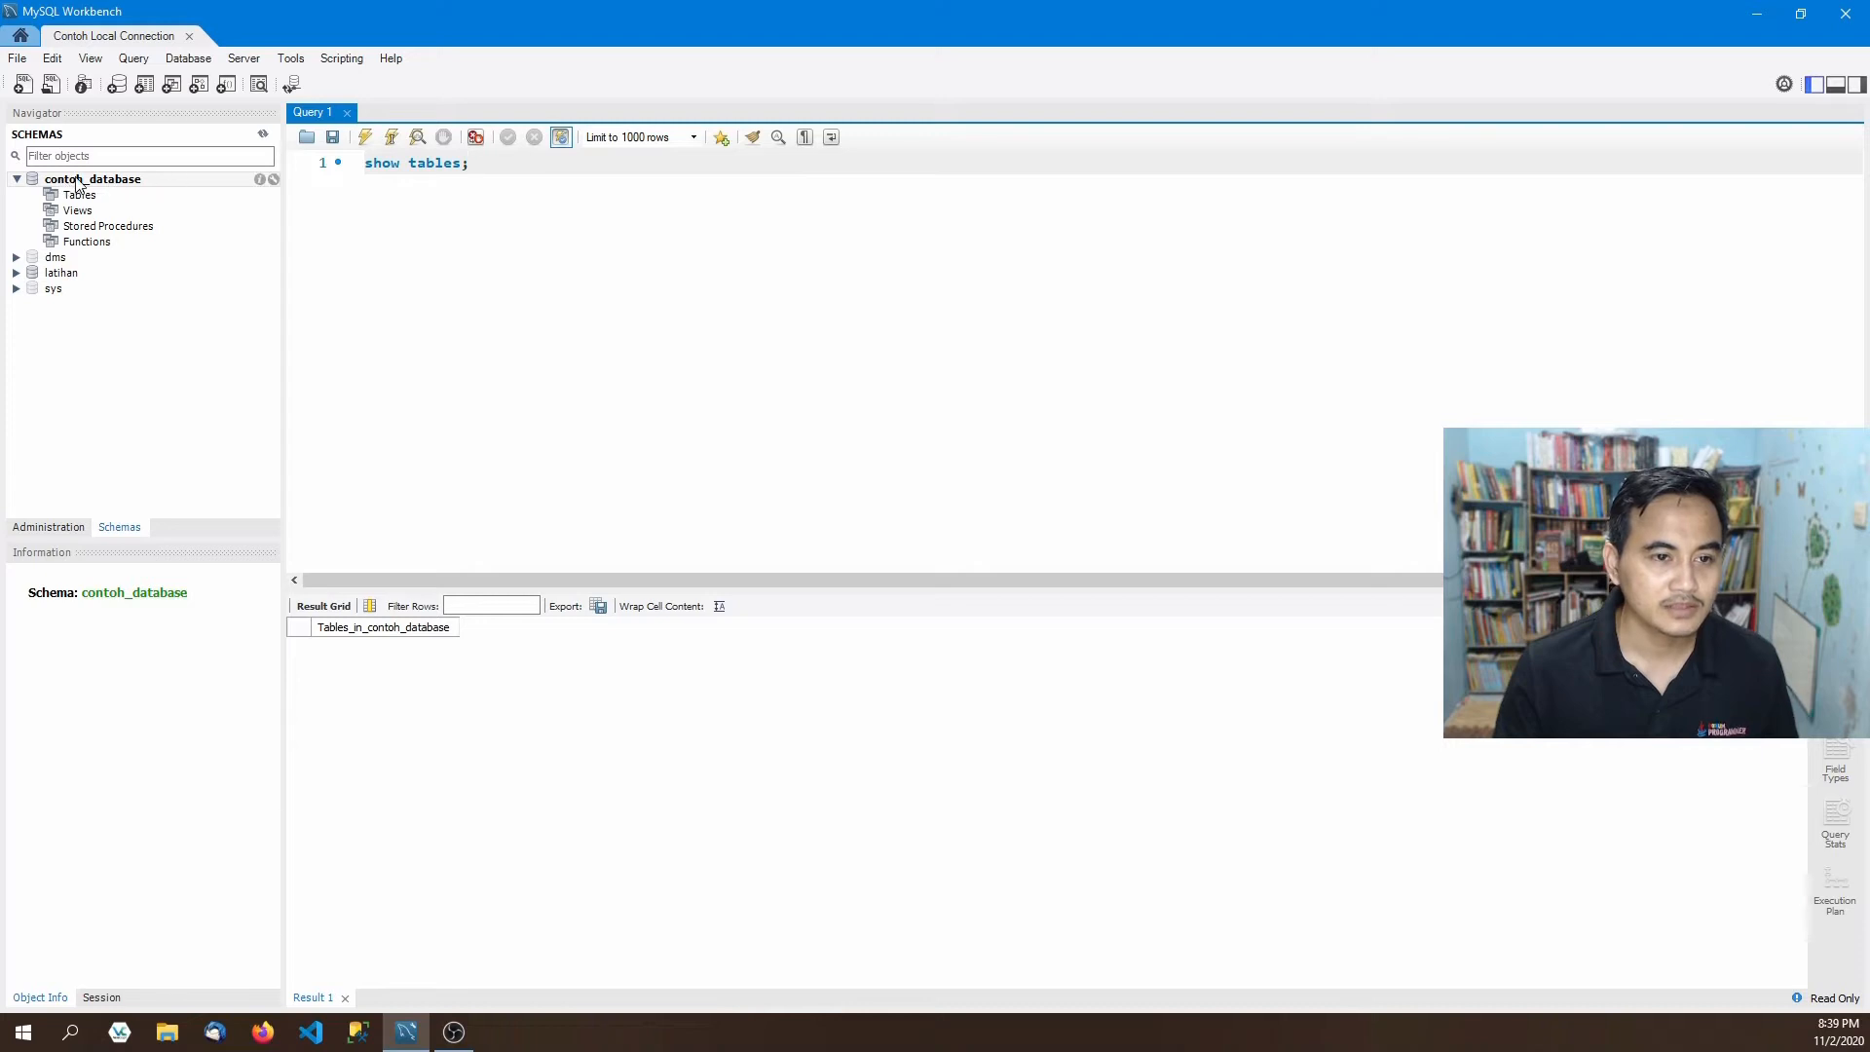
View contoh_database's details in the Schema Inspector, close the inspector and review the other actions available for the schema.
right_click(131, 188)
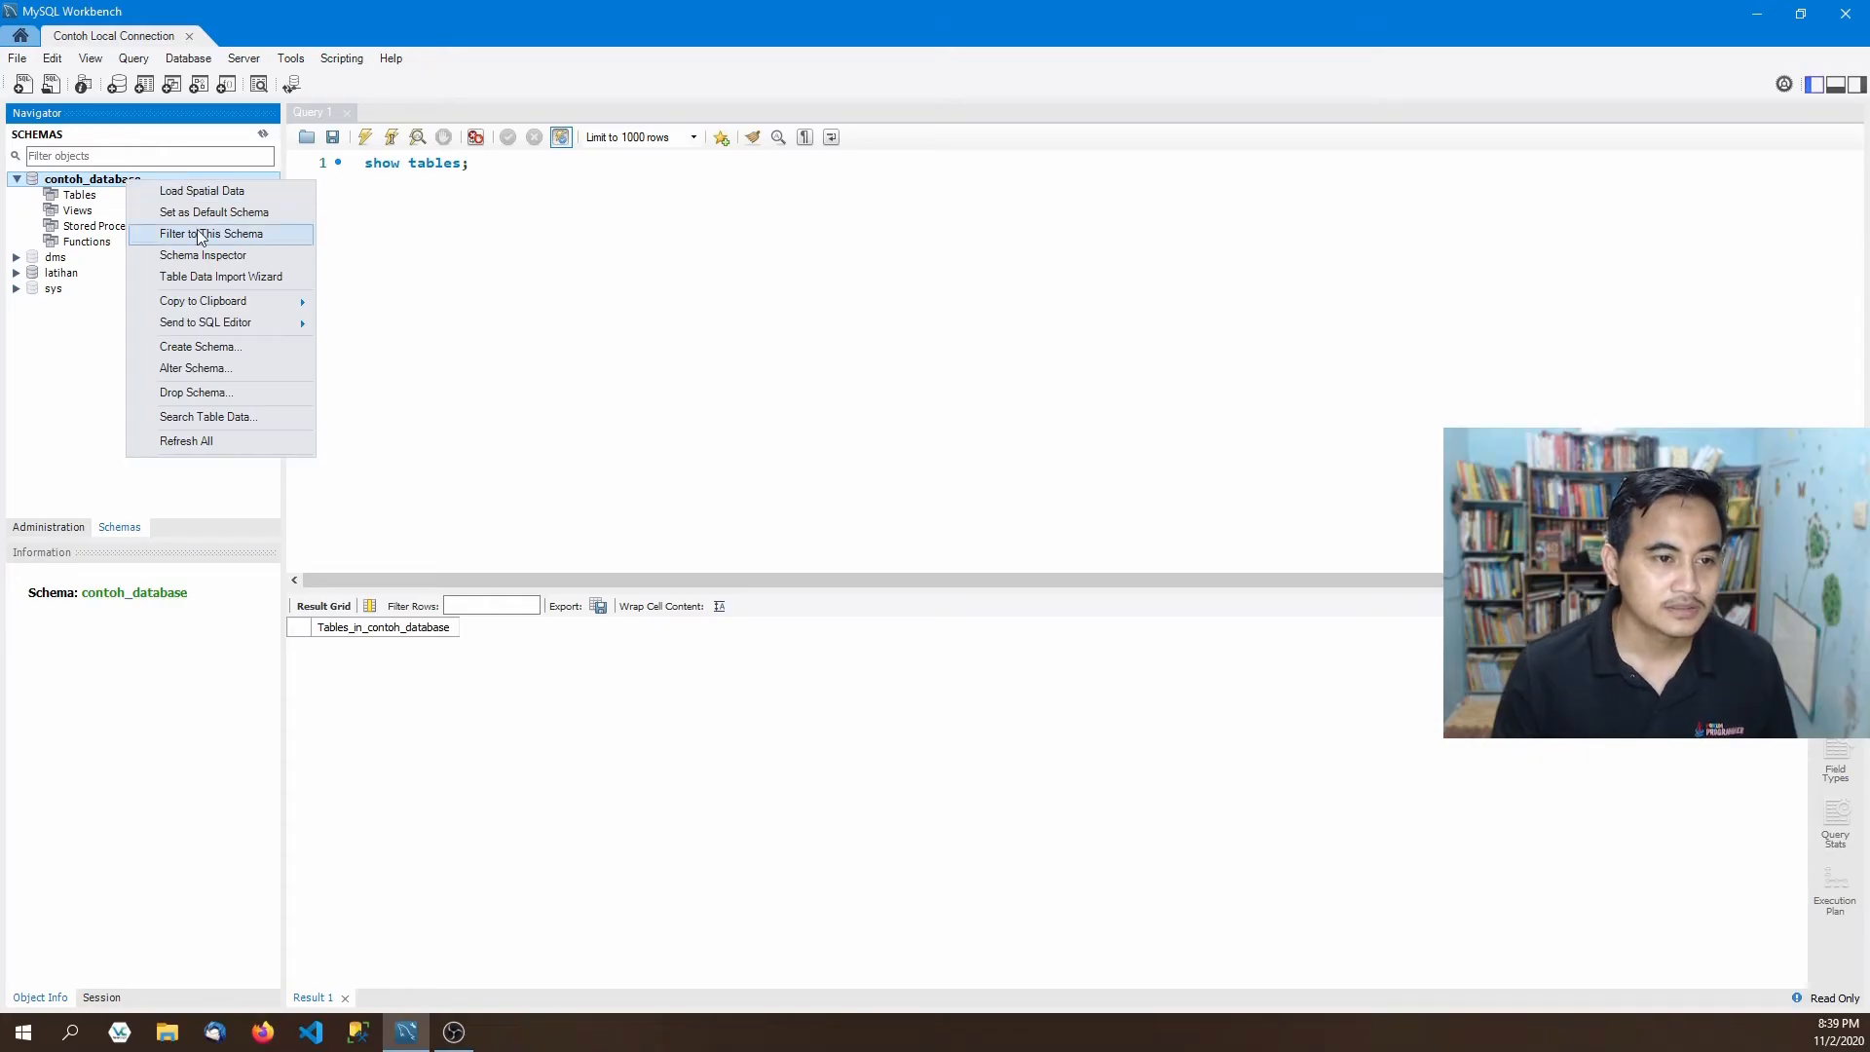
left_click(206, 255)
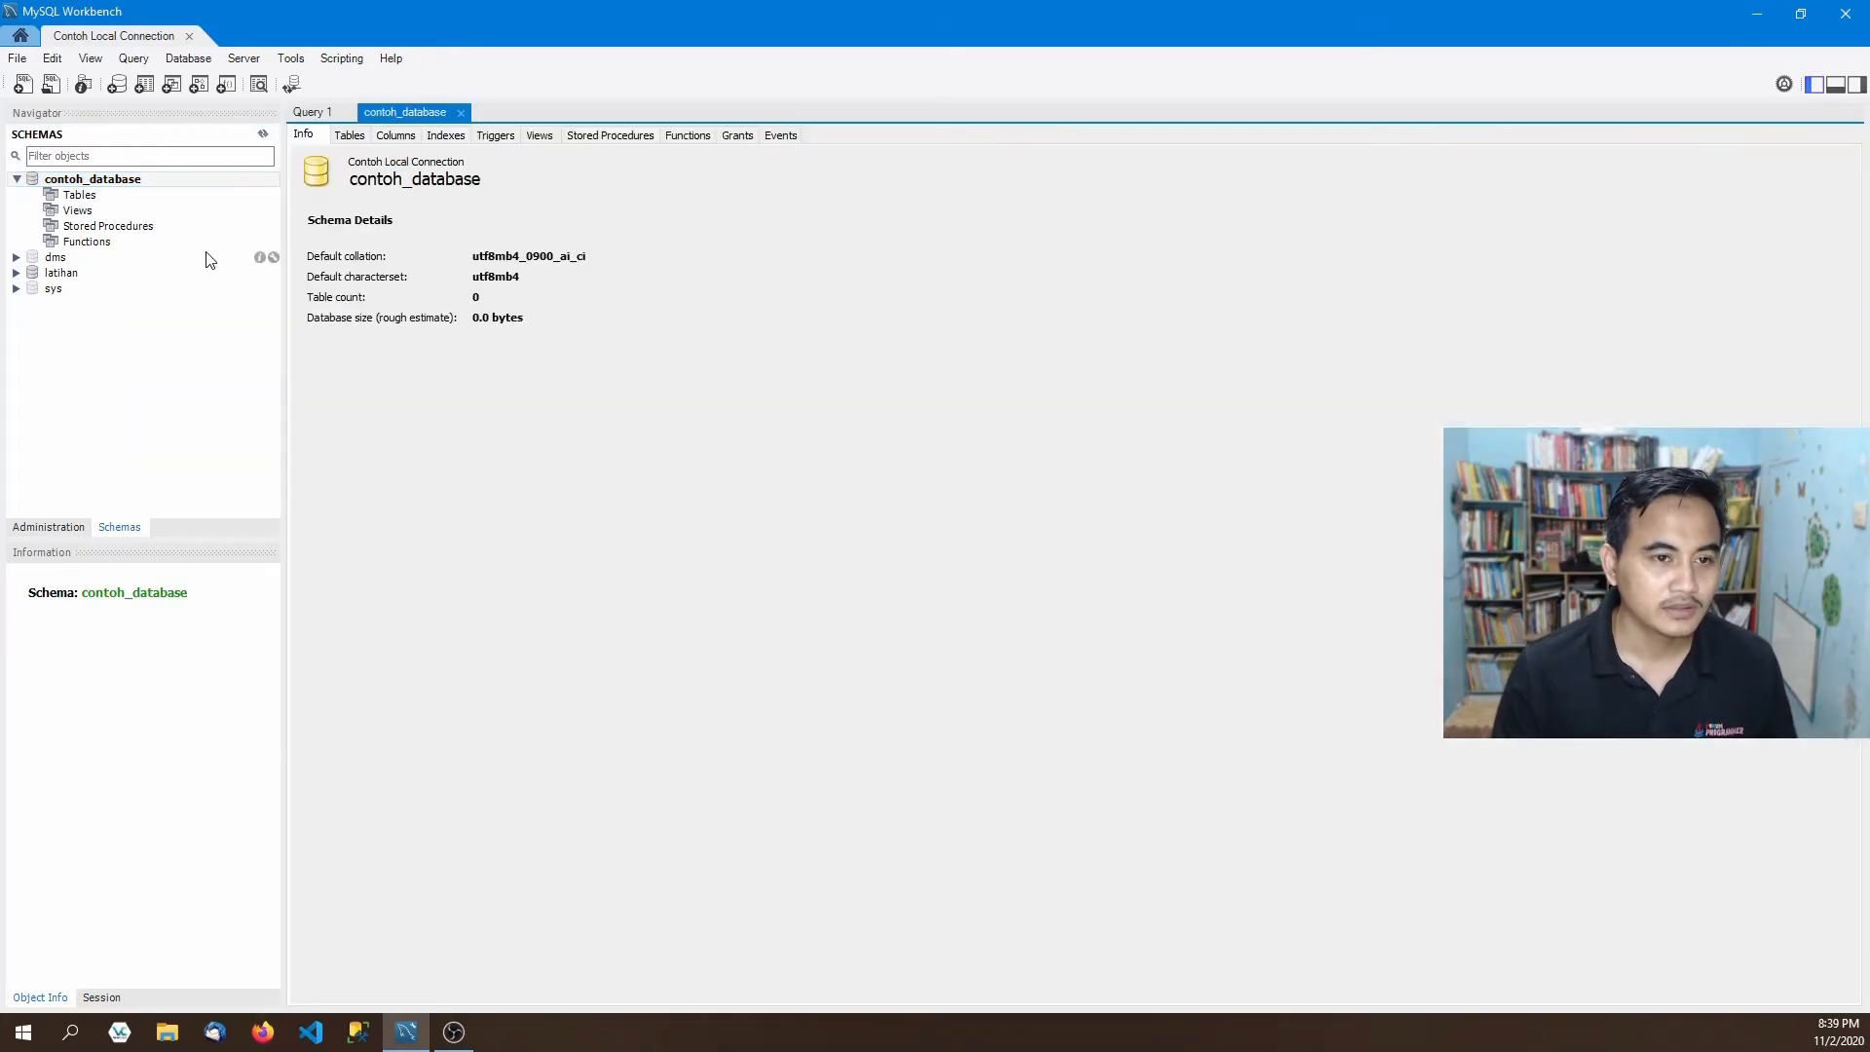
left_click(461, 113)
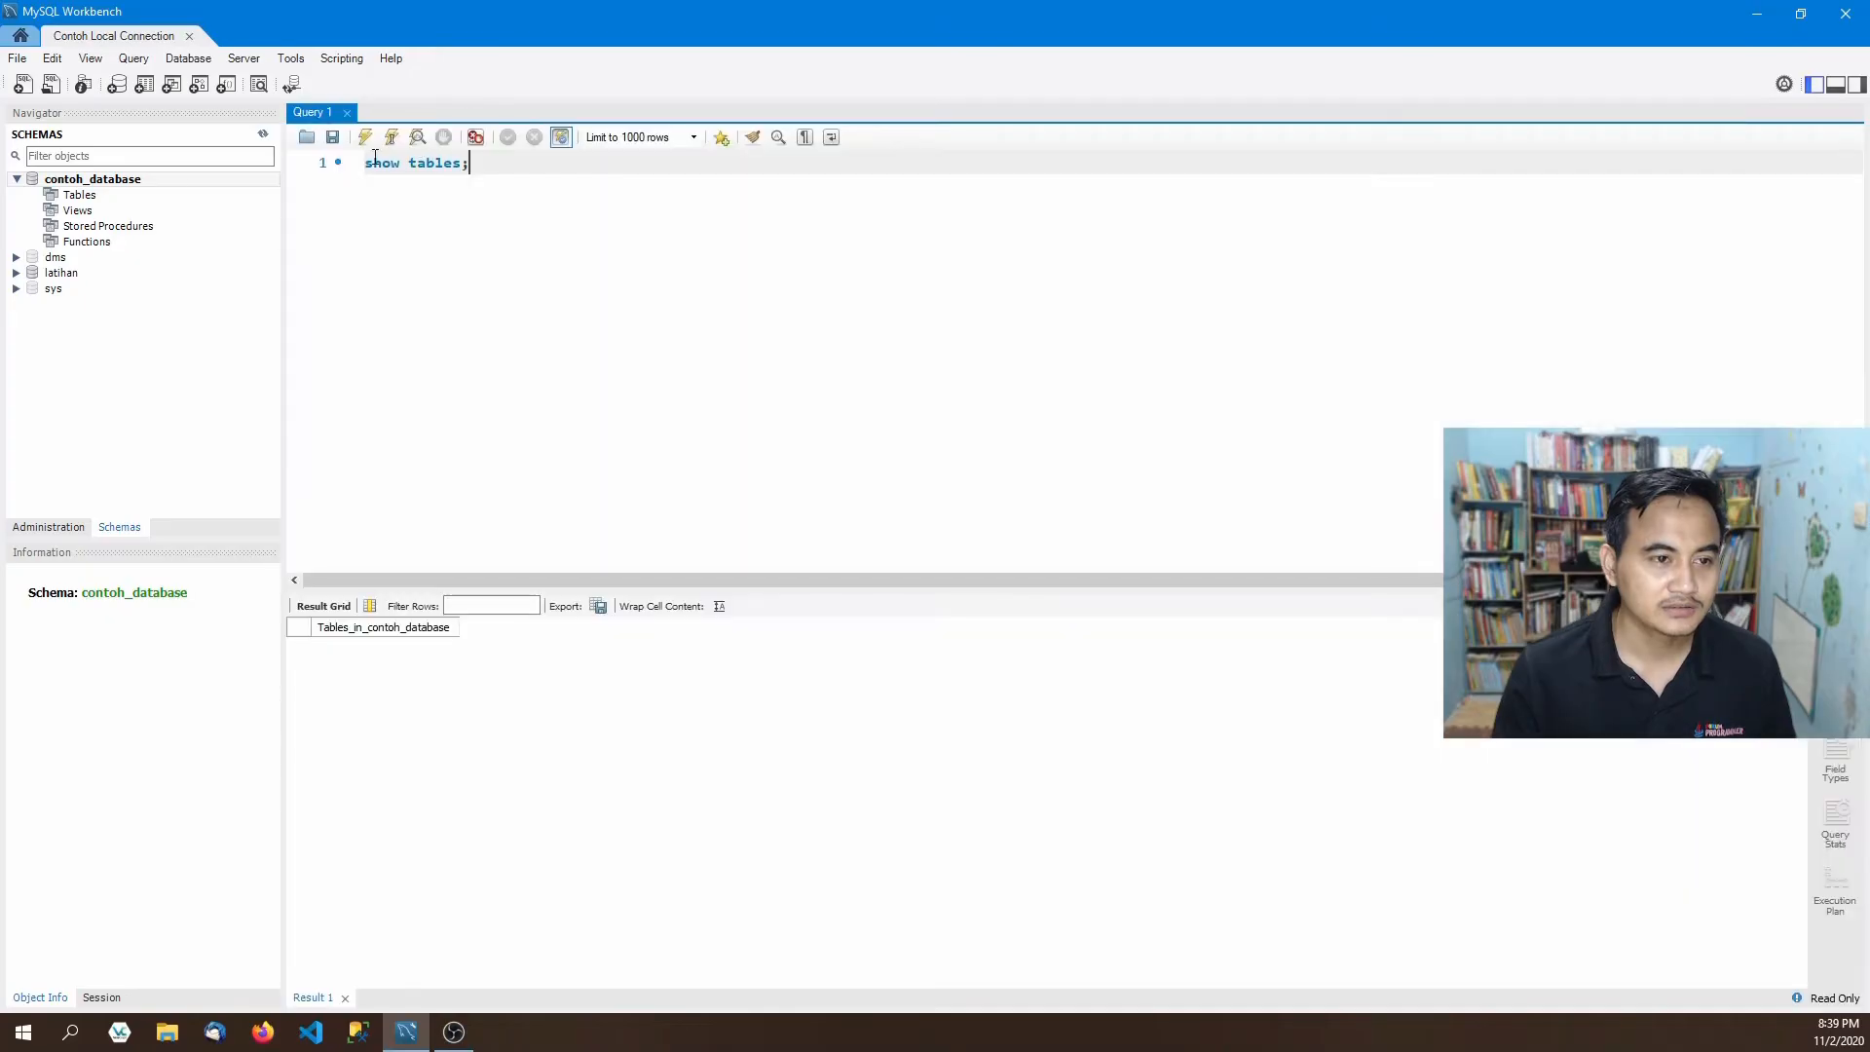
right_click(136, 189)
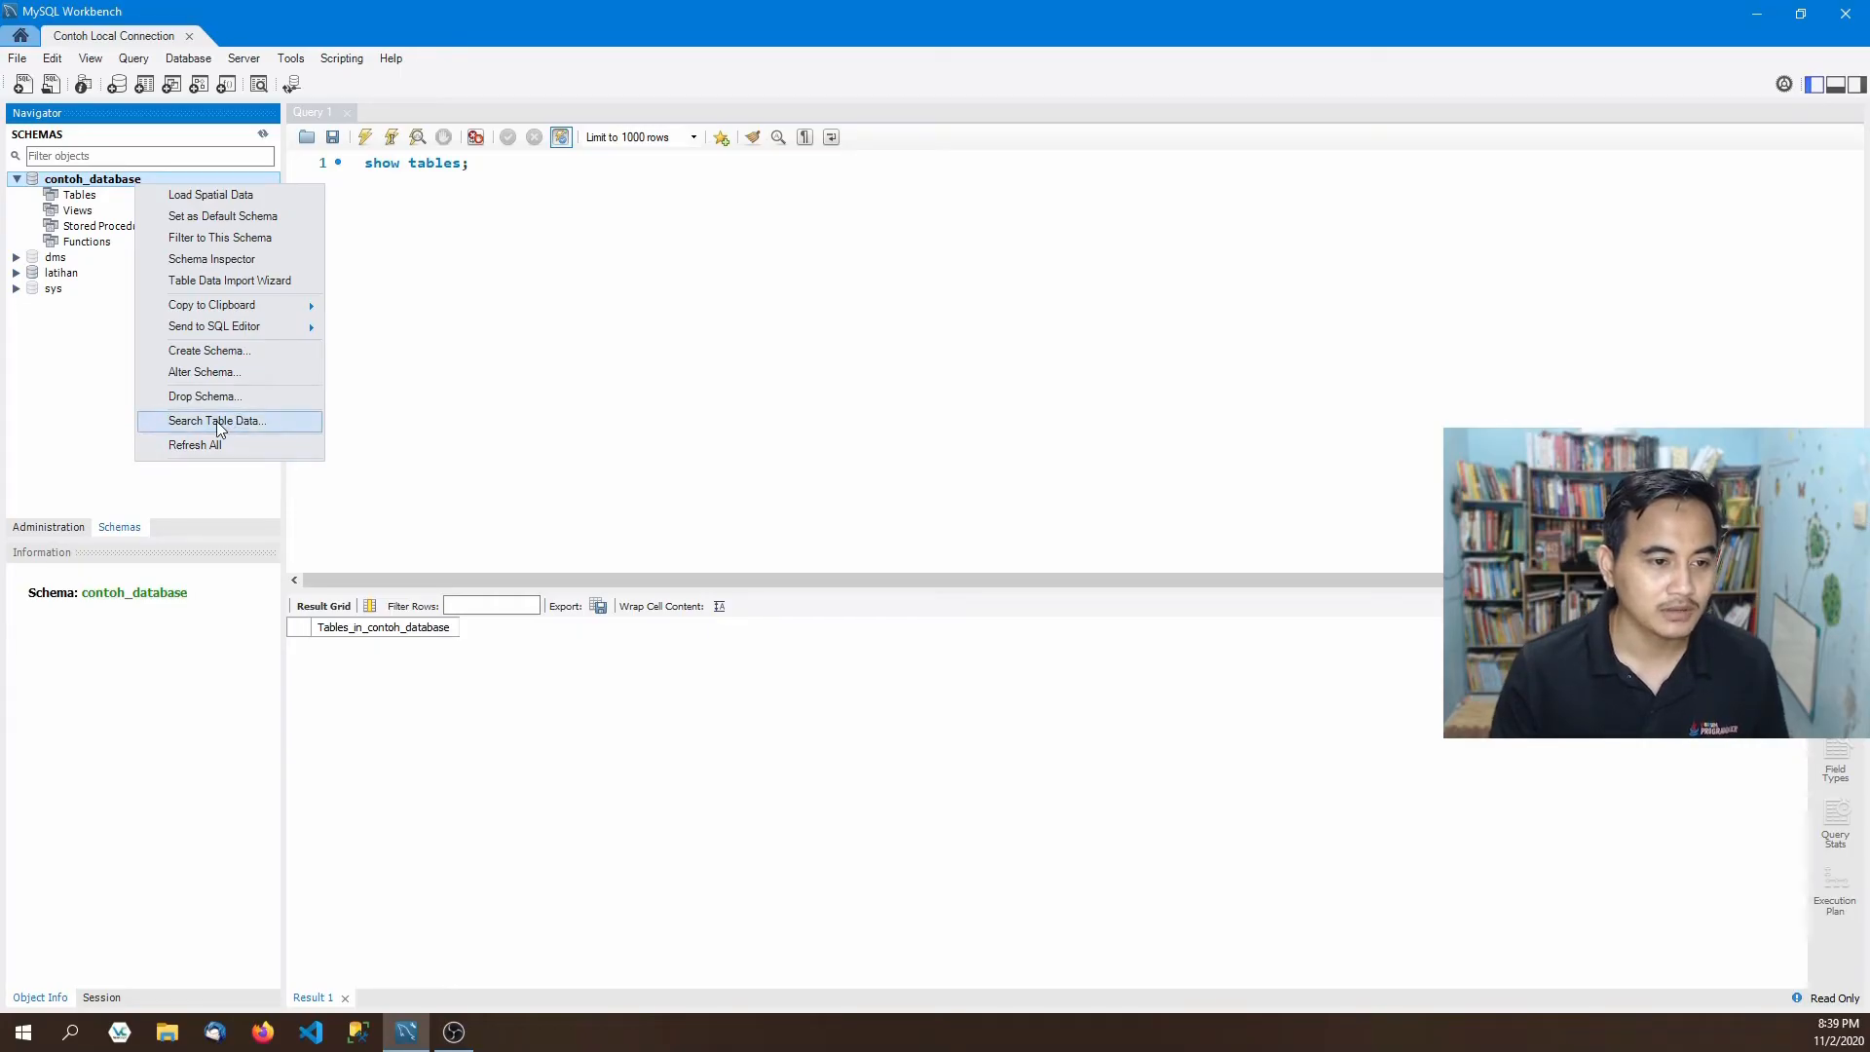
left_click(496, 293)
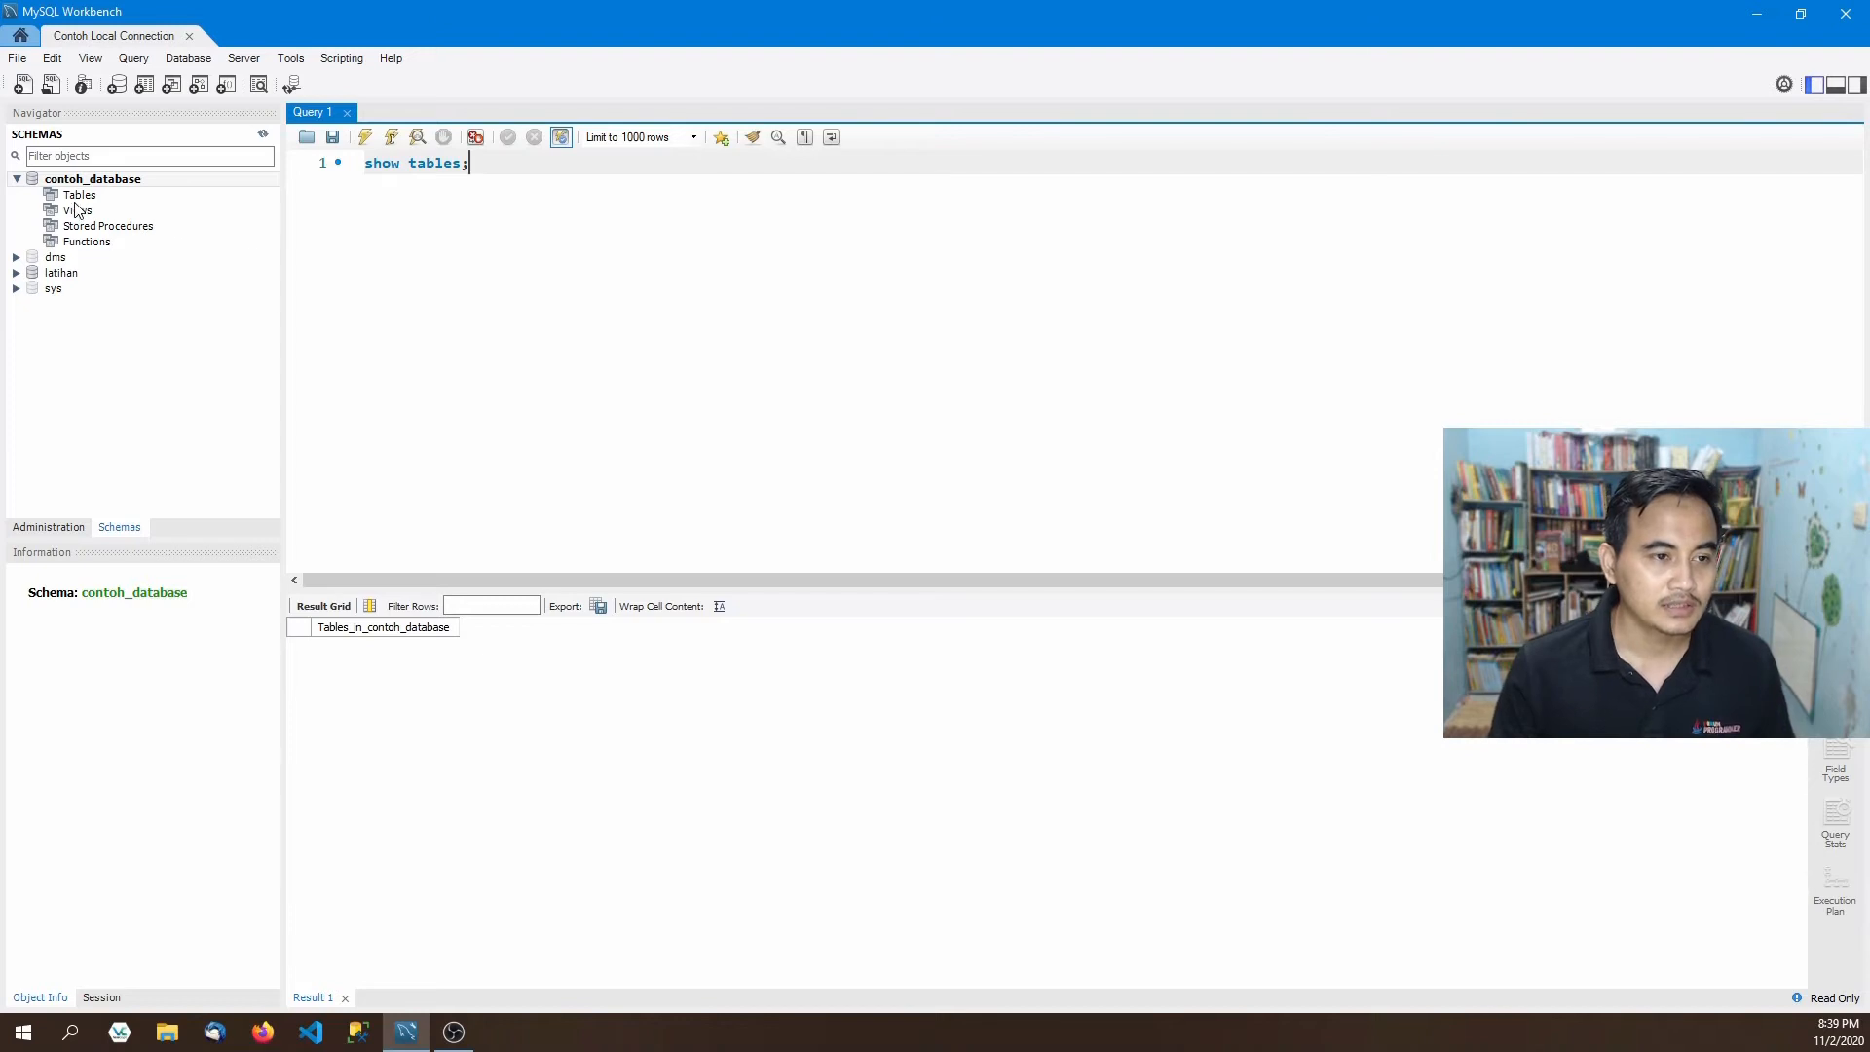
Start creating a new table in contoh_database, keeping the proposed table name new_table.
left_click(80, 197)
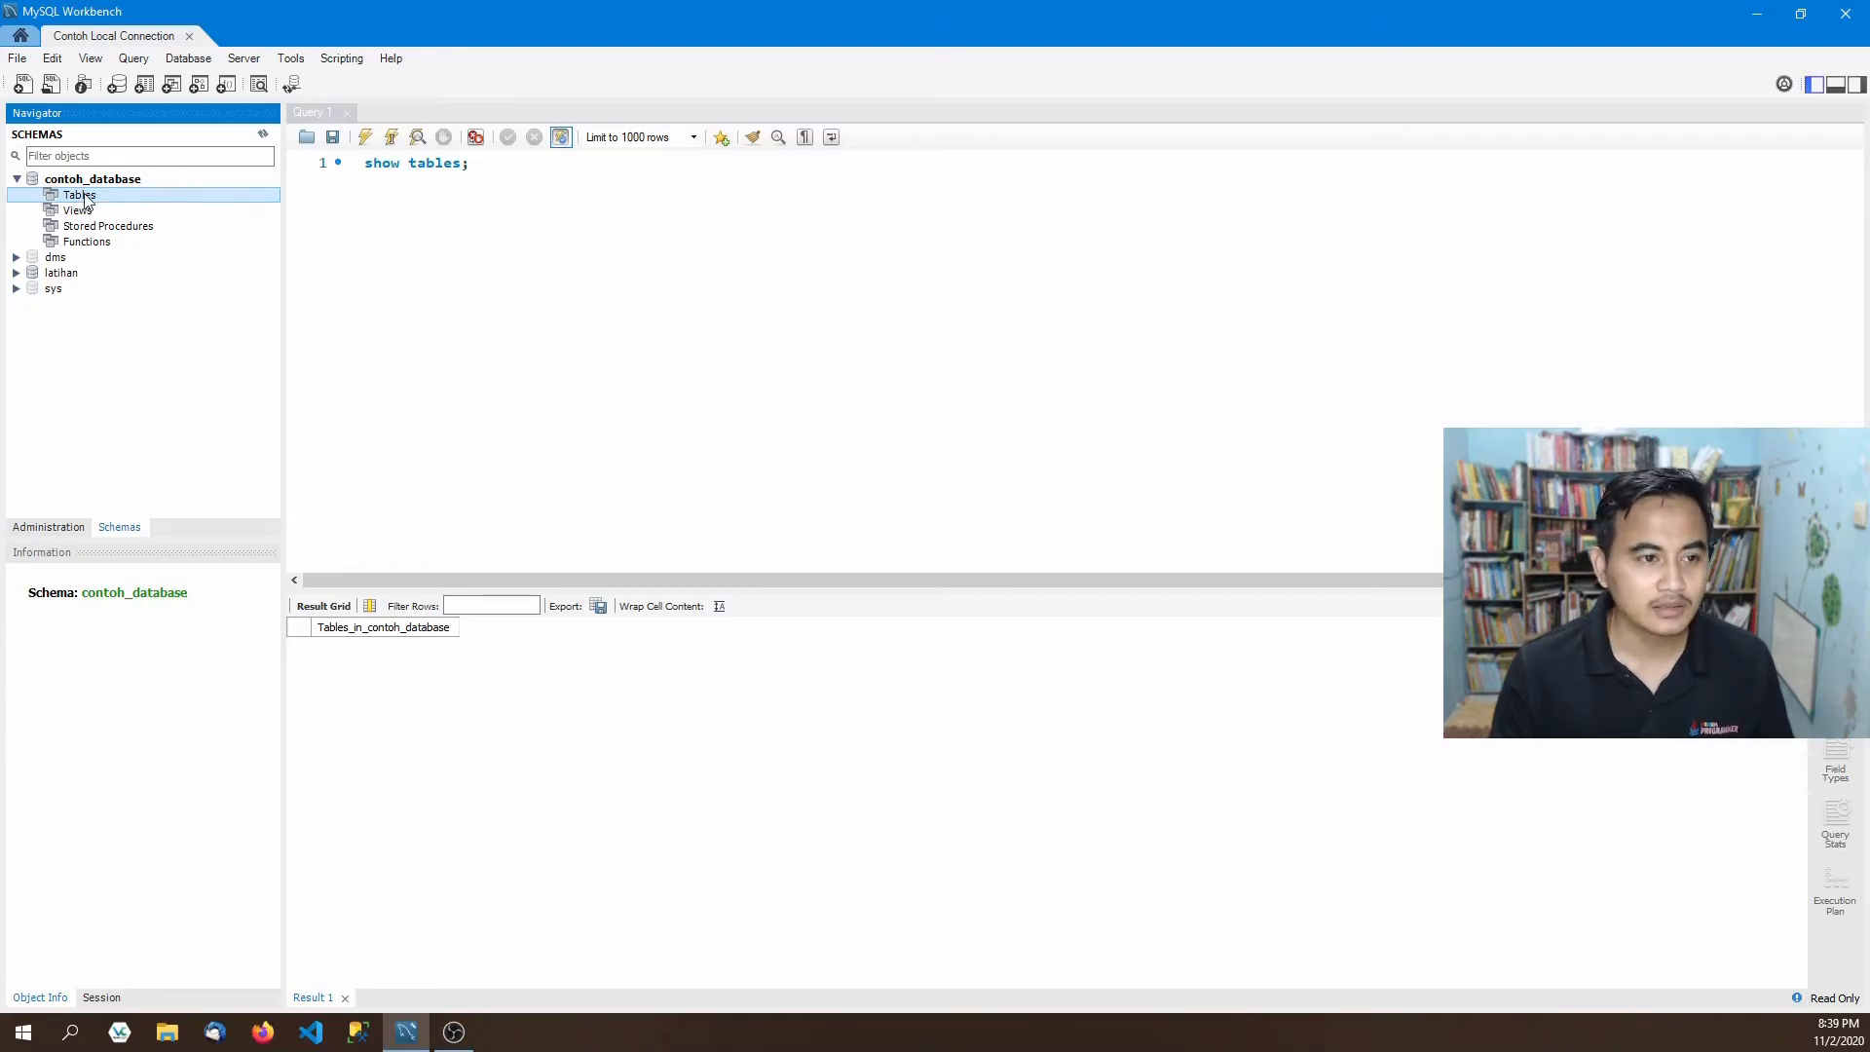
right_click(95, 201)
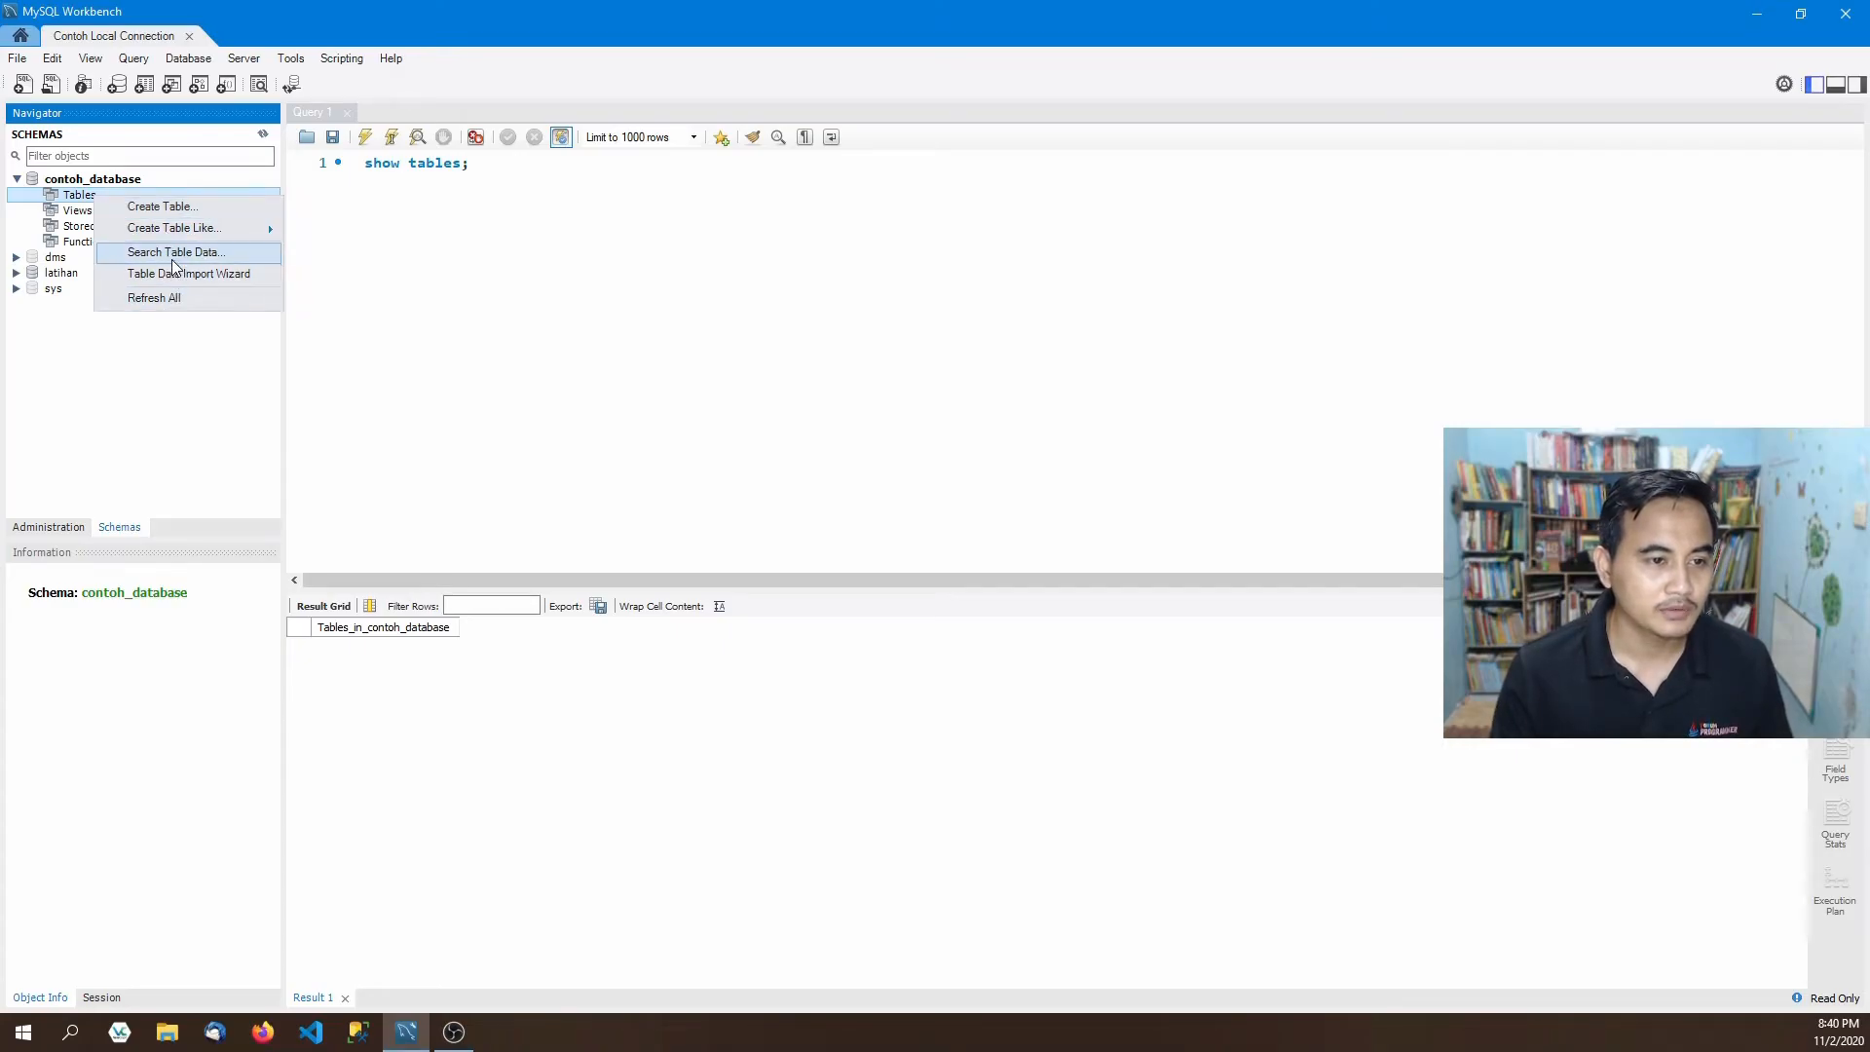
left_click(171, 209)
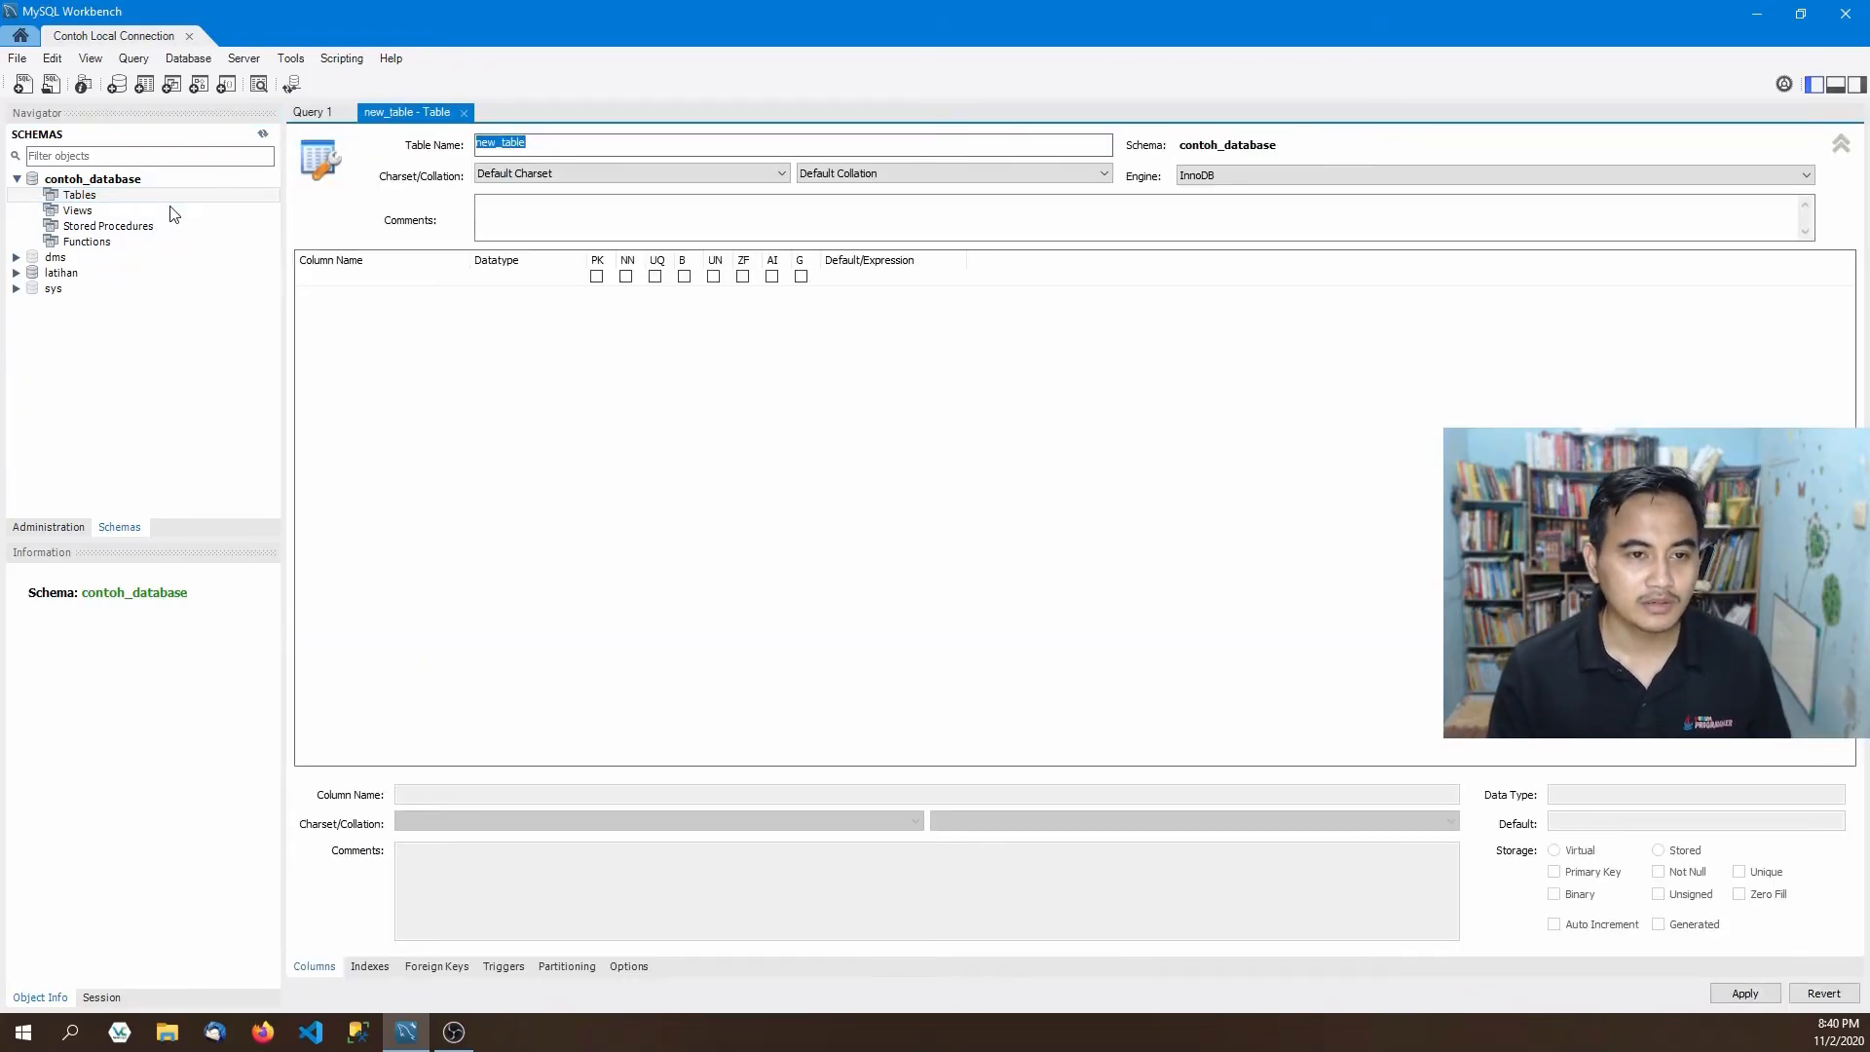
left_click(549, 140)
left_click_drag(543, 138, 471, 138)
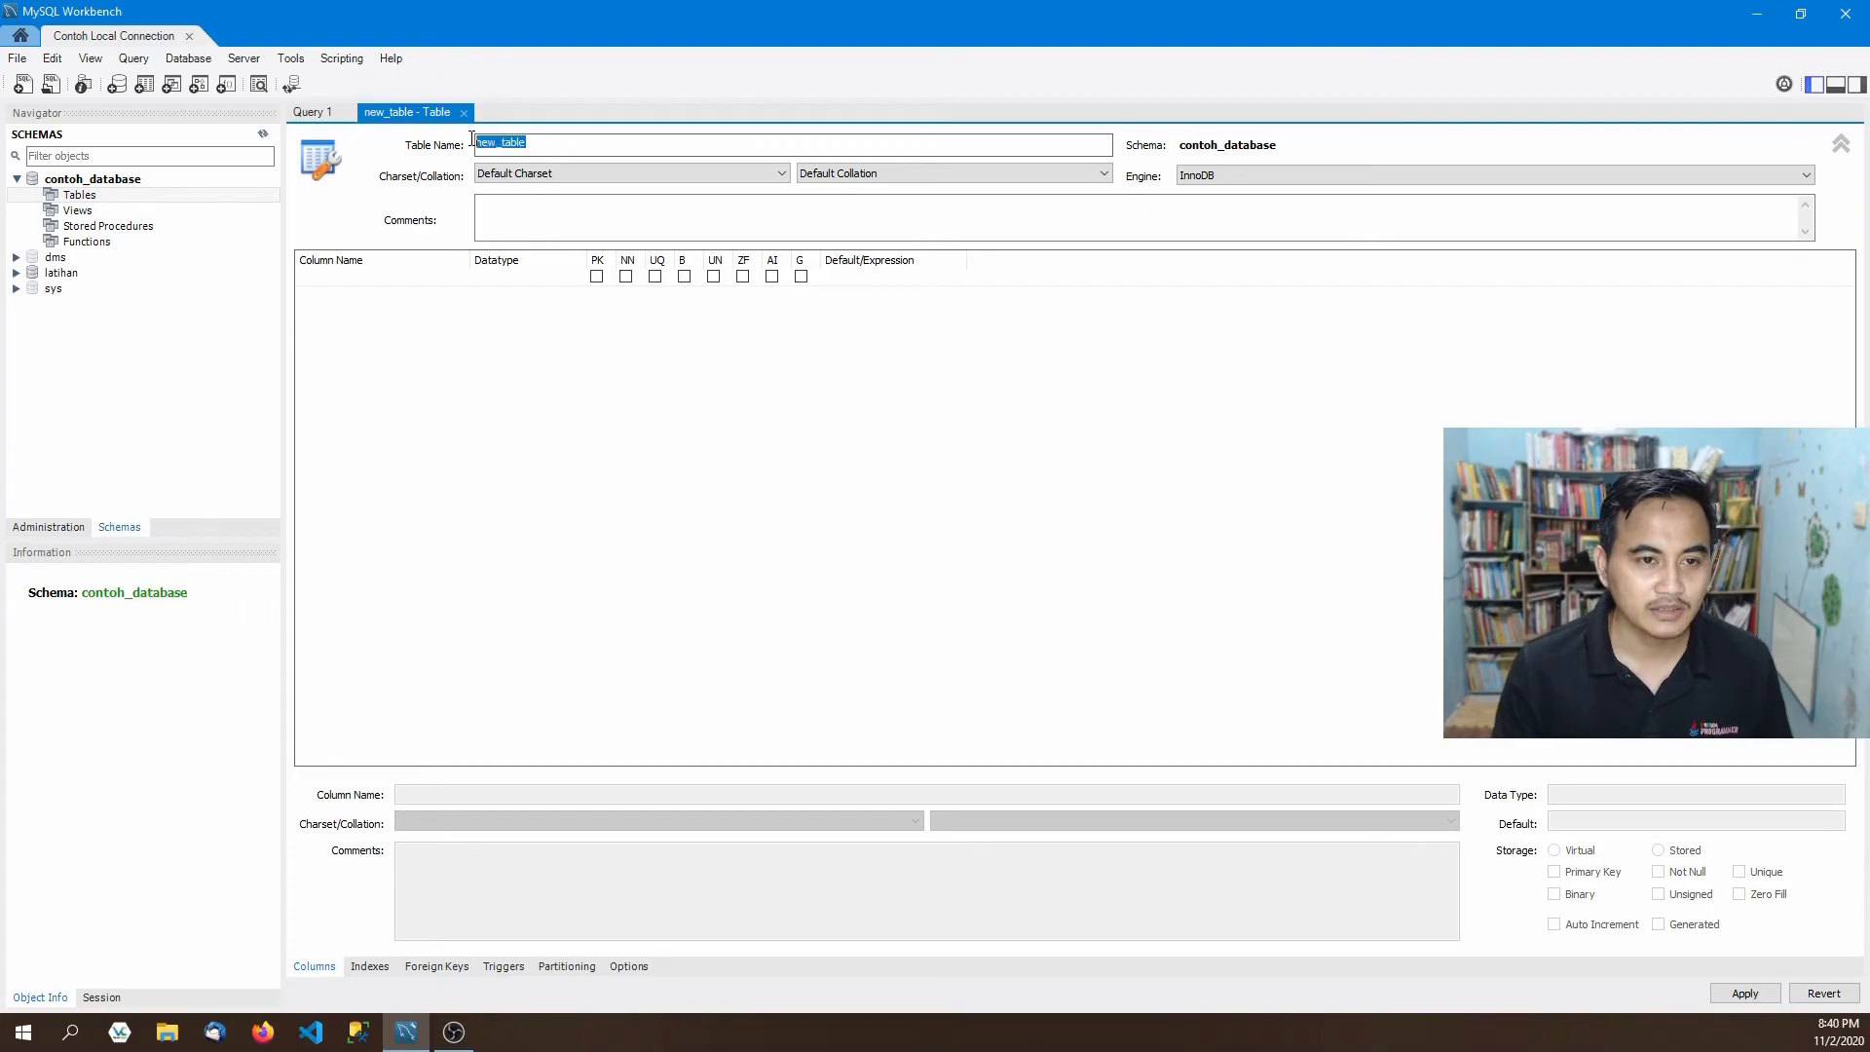
left_click(561, 145)
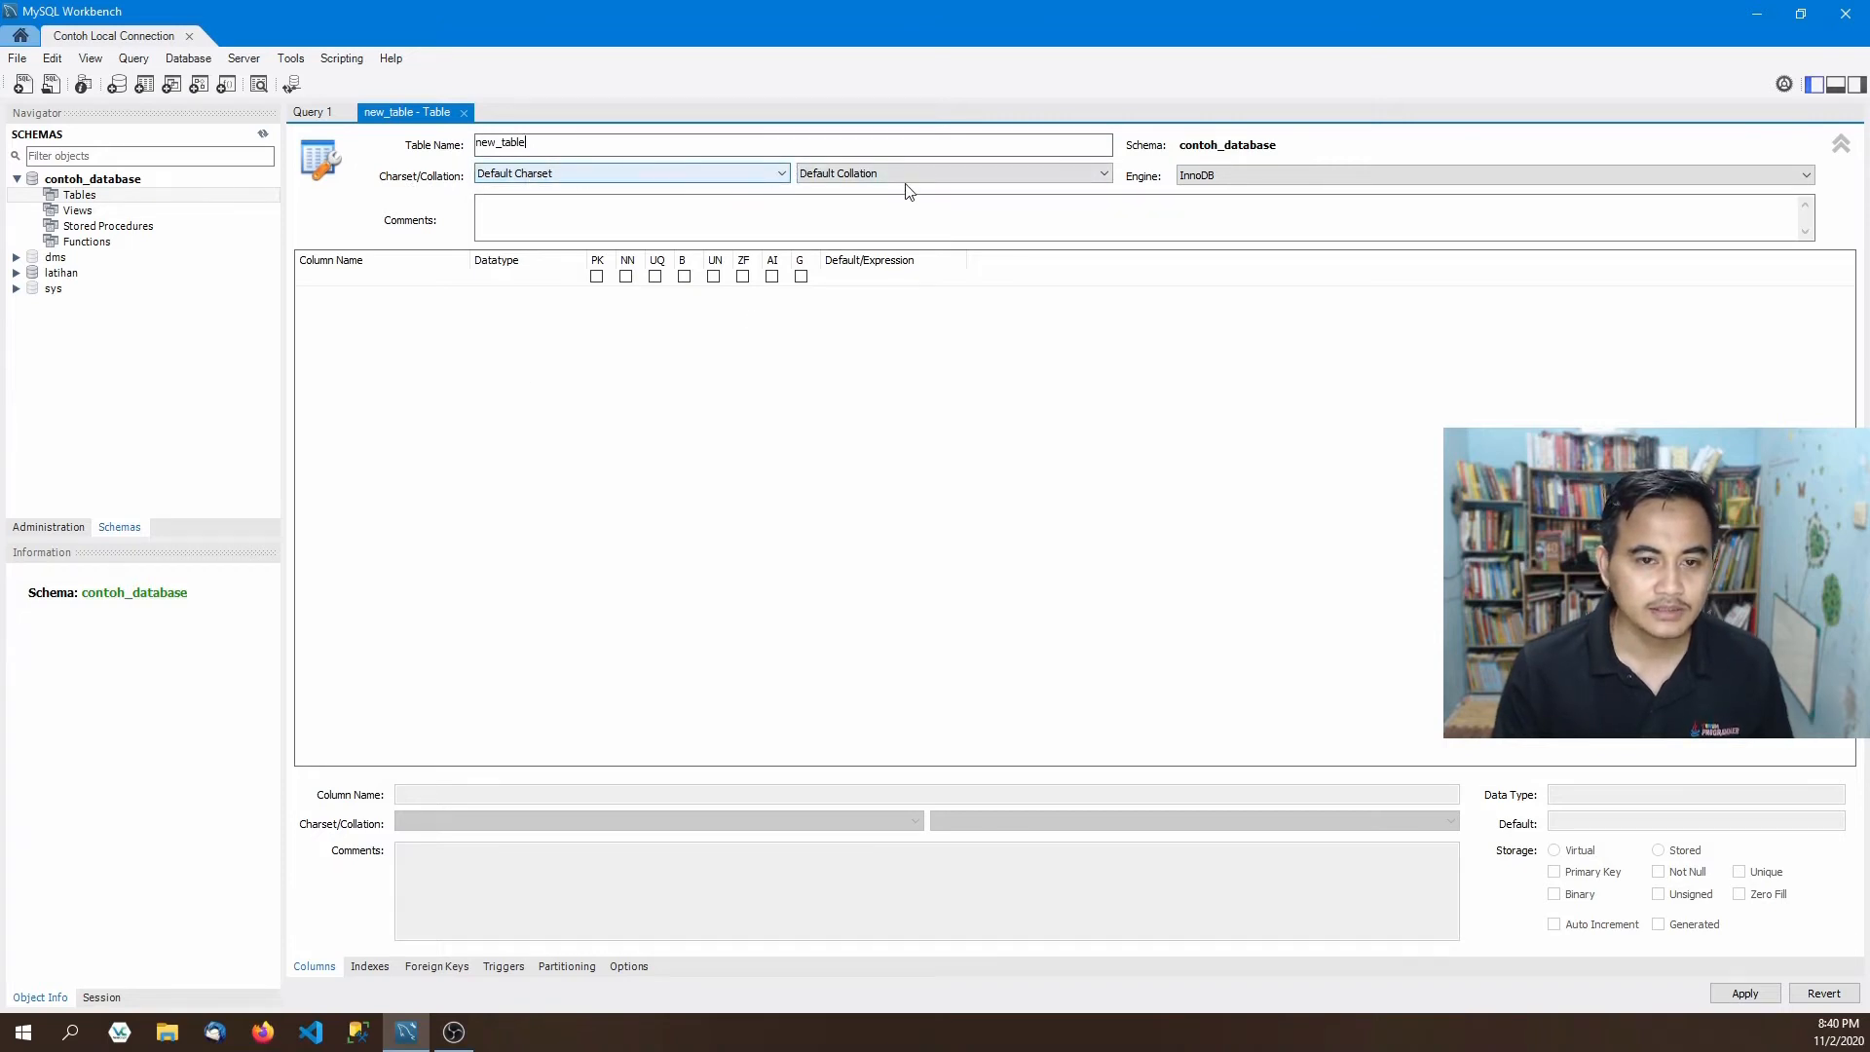
Review the new table's charset, collation and storage engine options without changing them, and collapse the table's header details.
left_click(781, 174)
left_click(783, 176)
left_click(1103, 174)
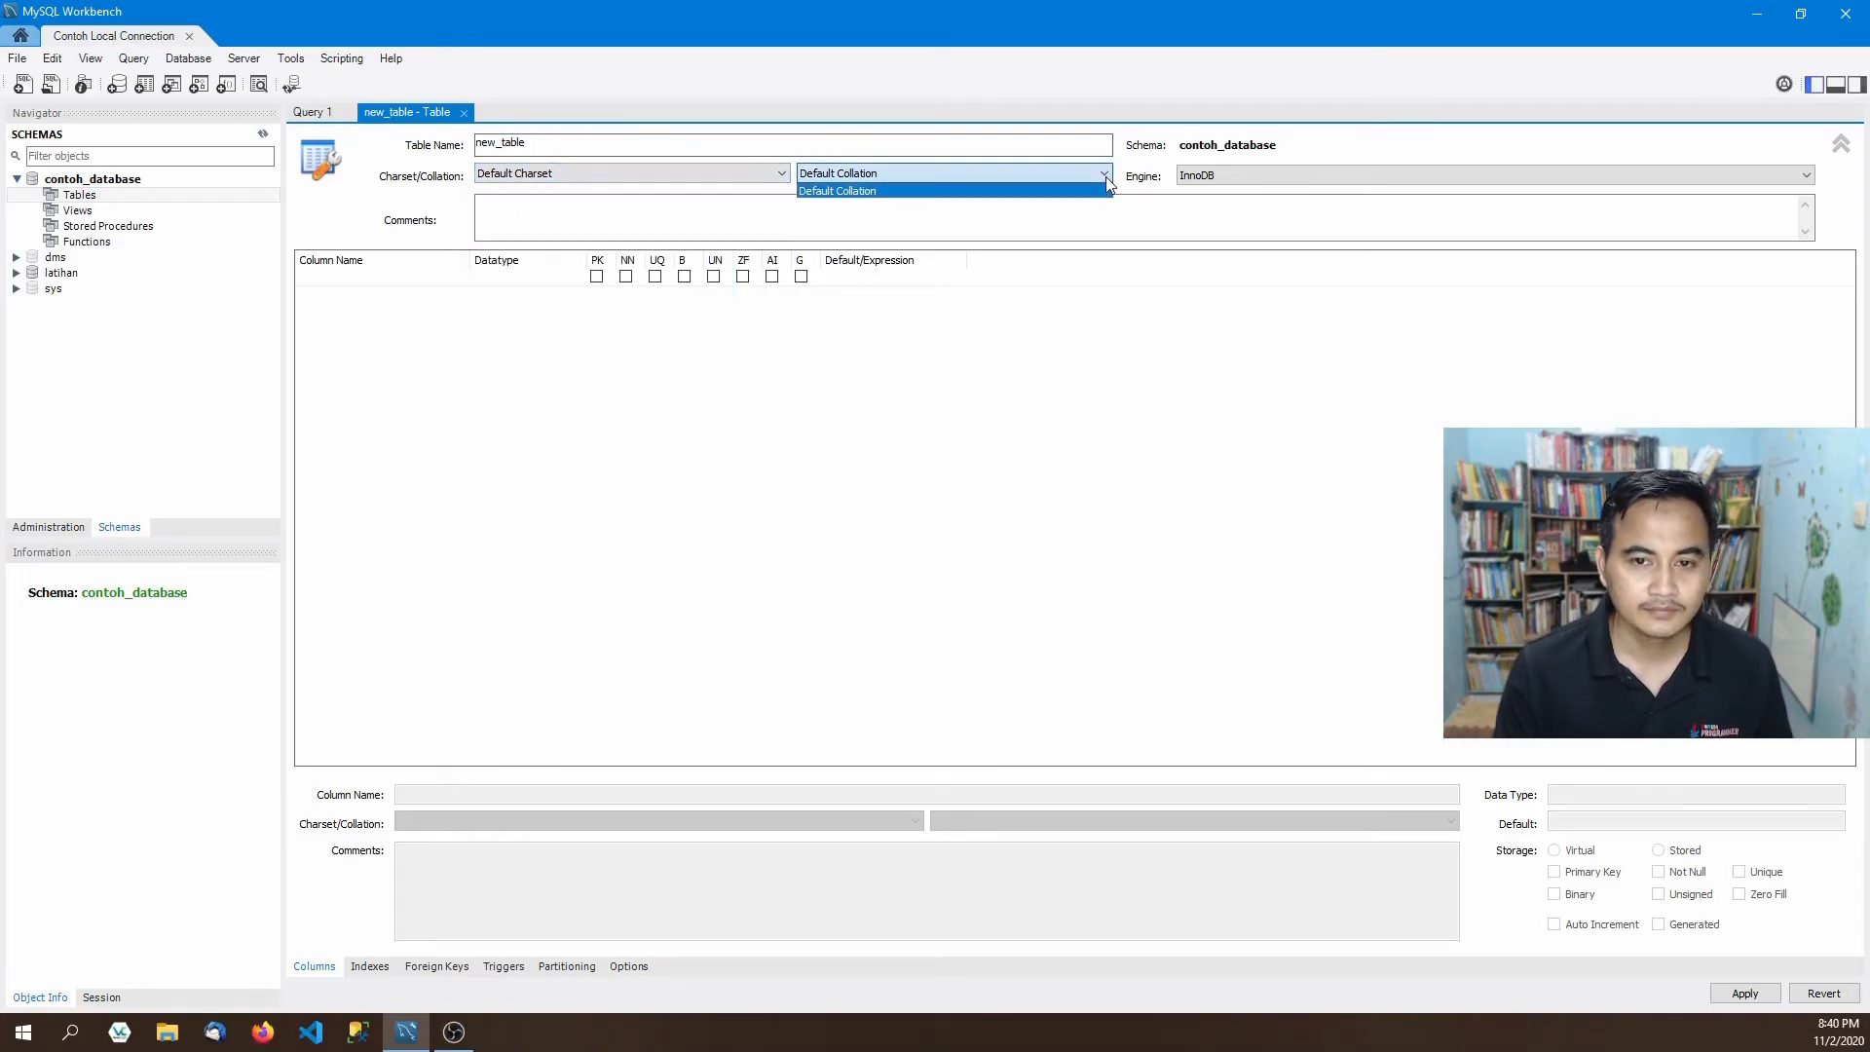
left_click(1103, 174)
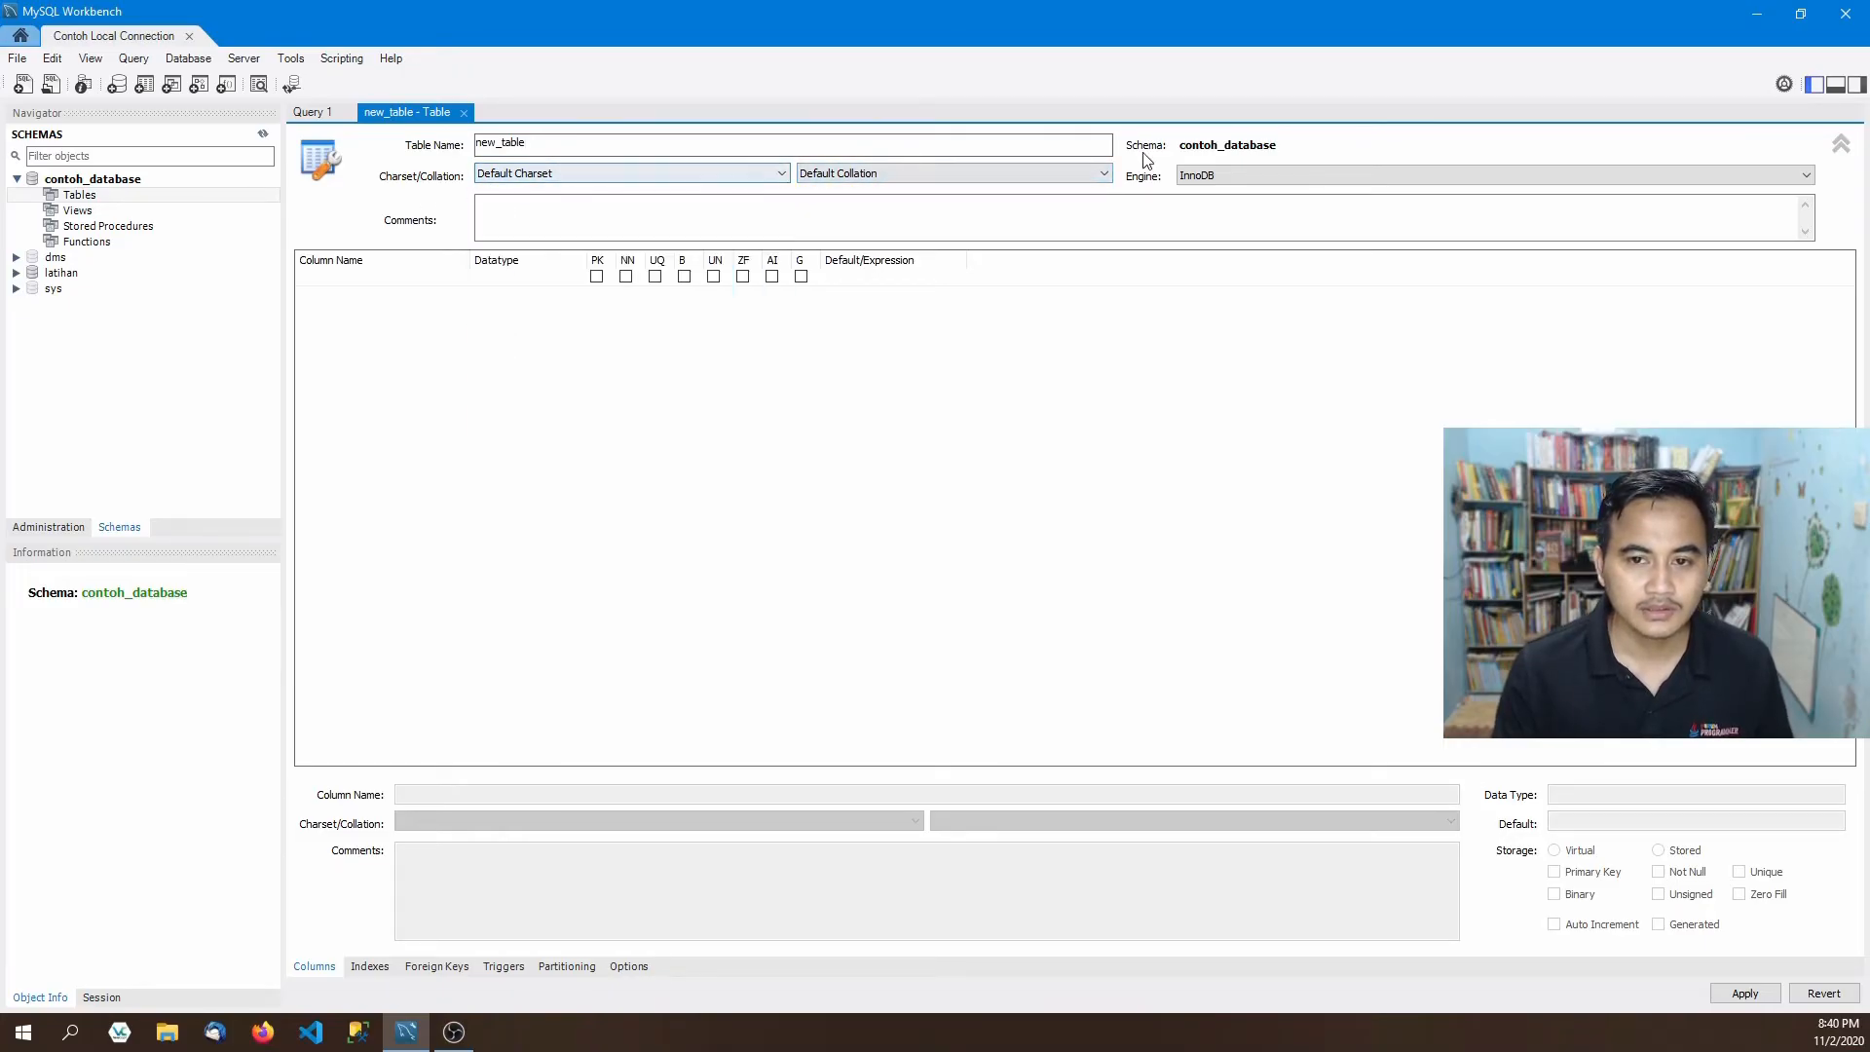
left_click(1803, 173)
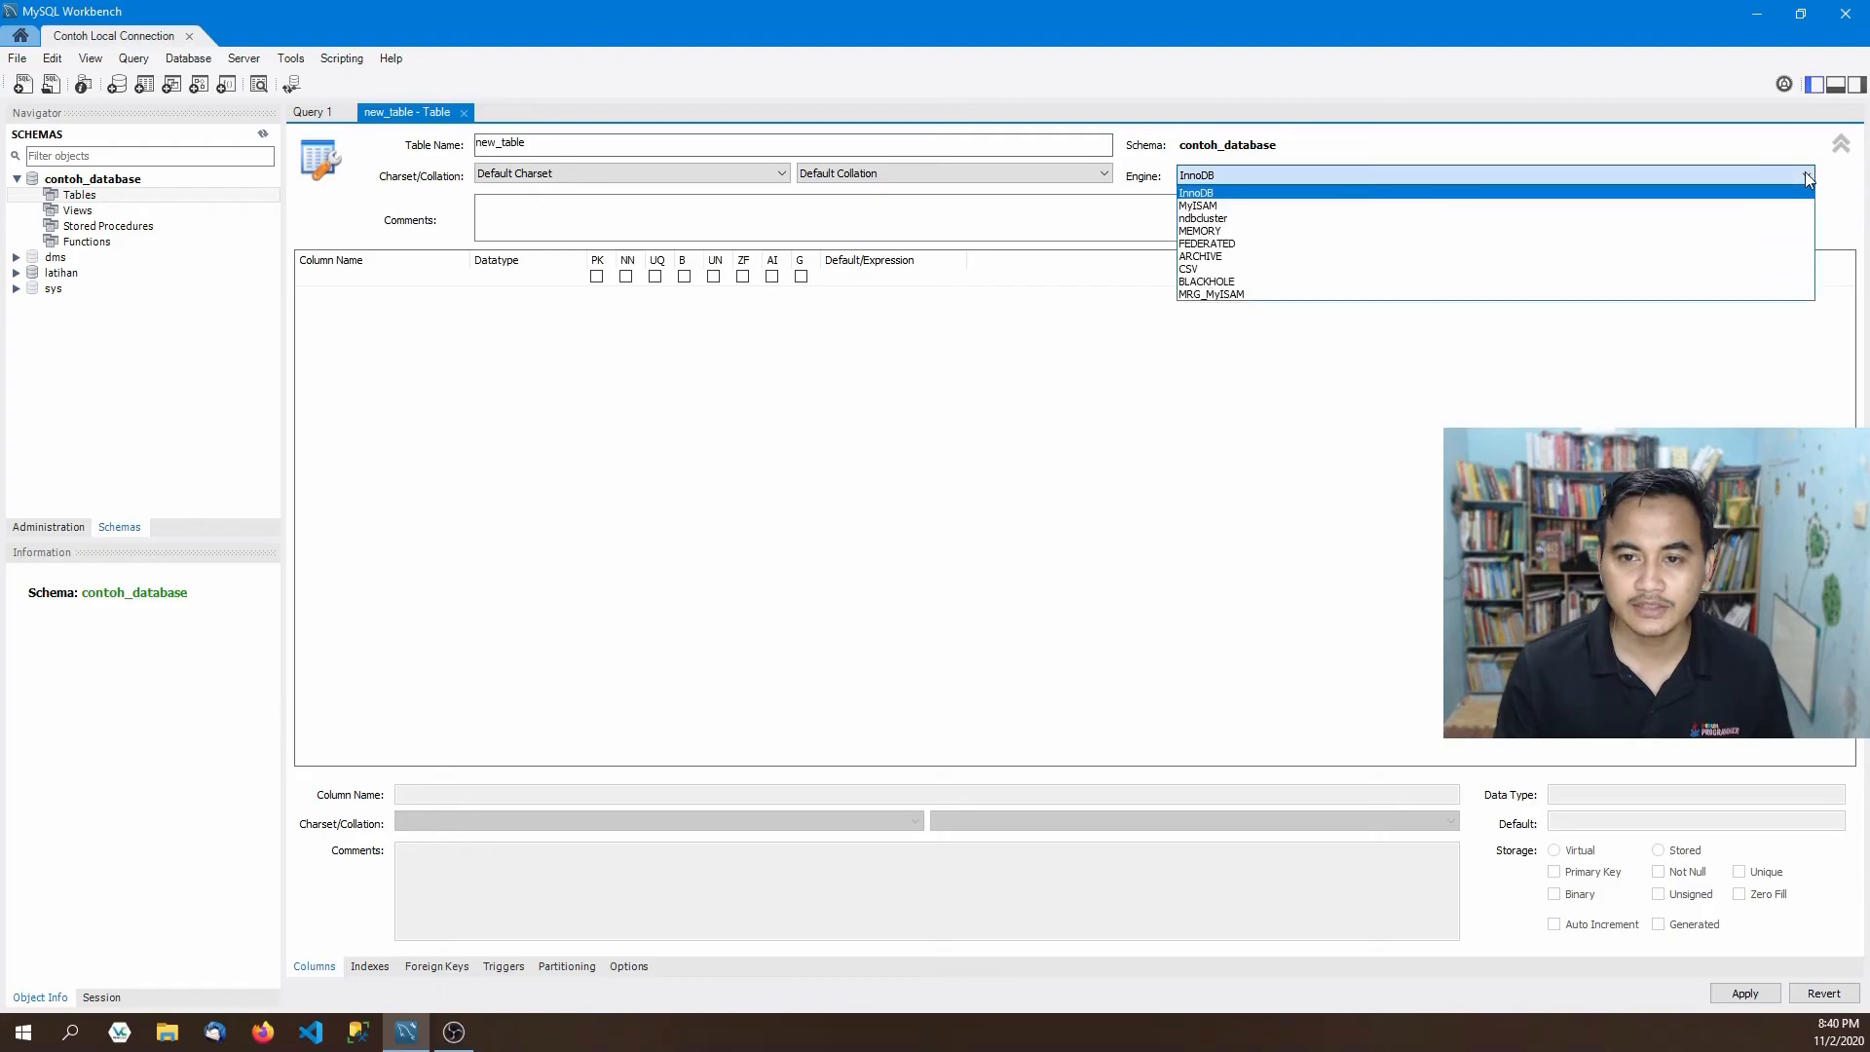
left_click(1252, 421)
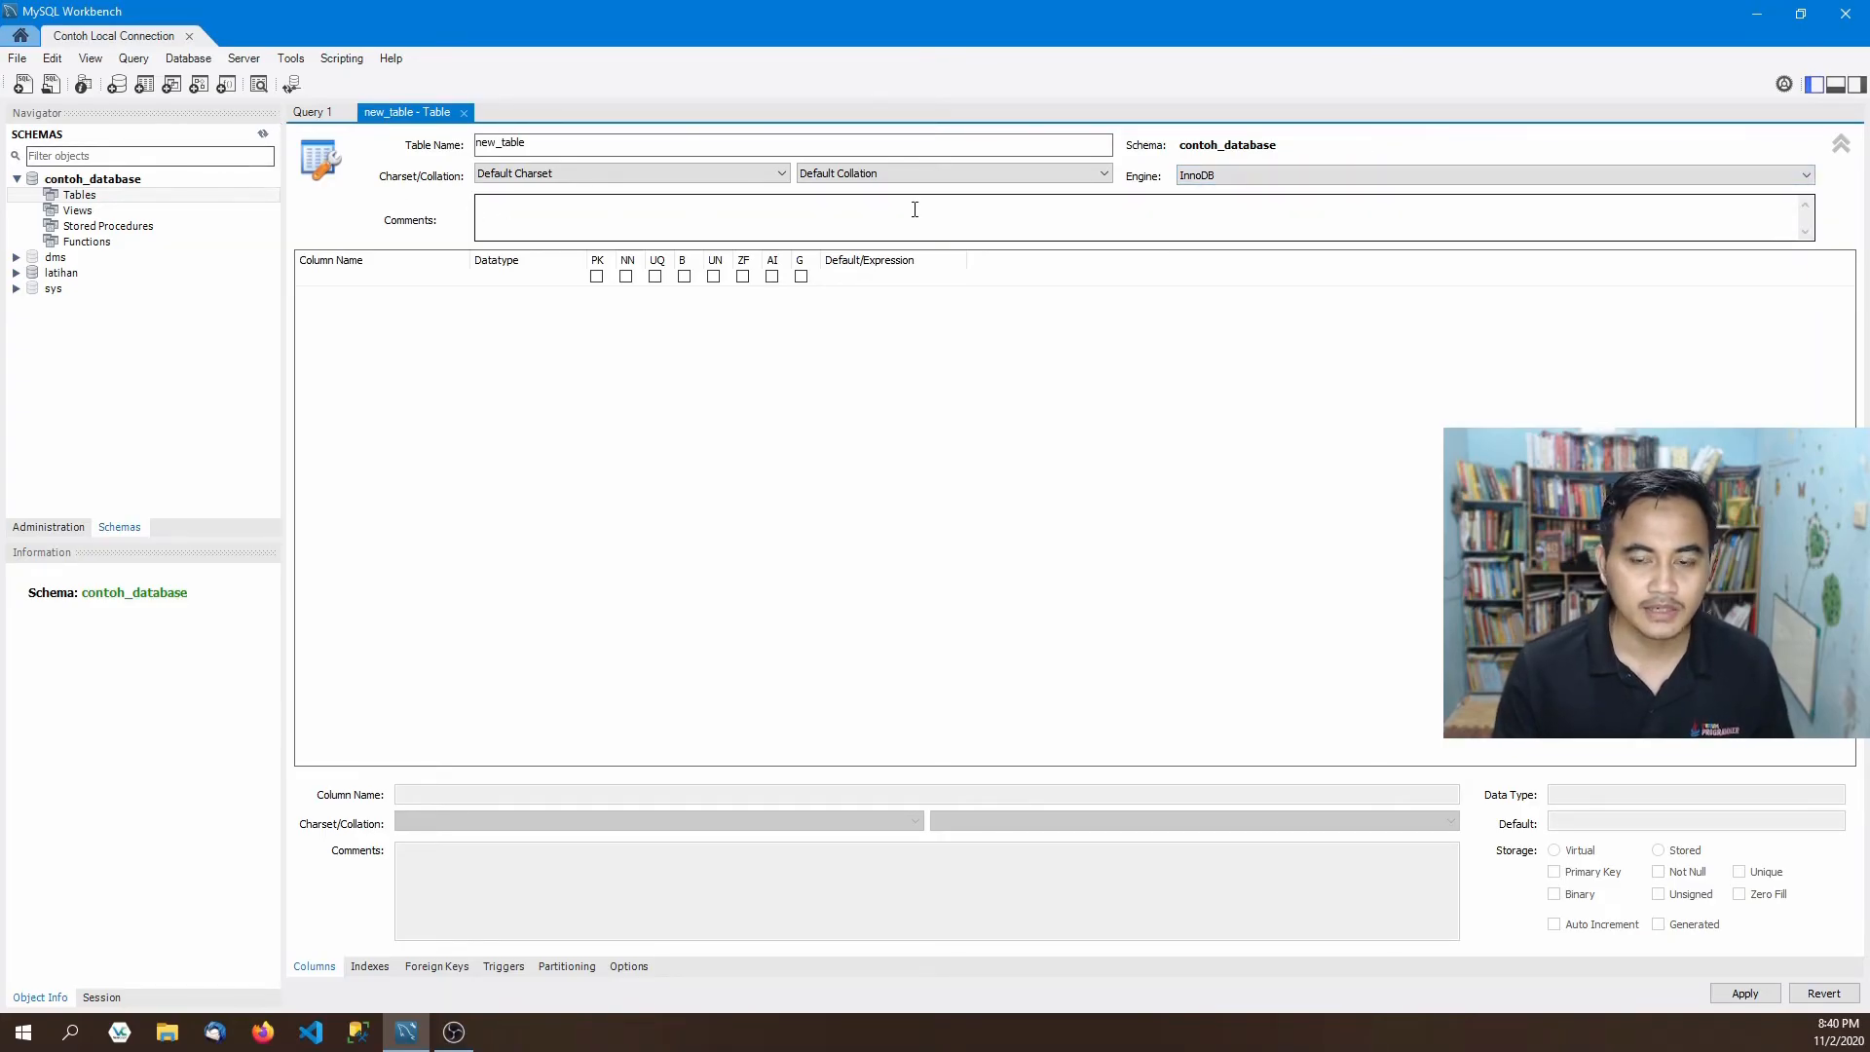
left_click(1840, 148)
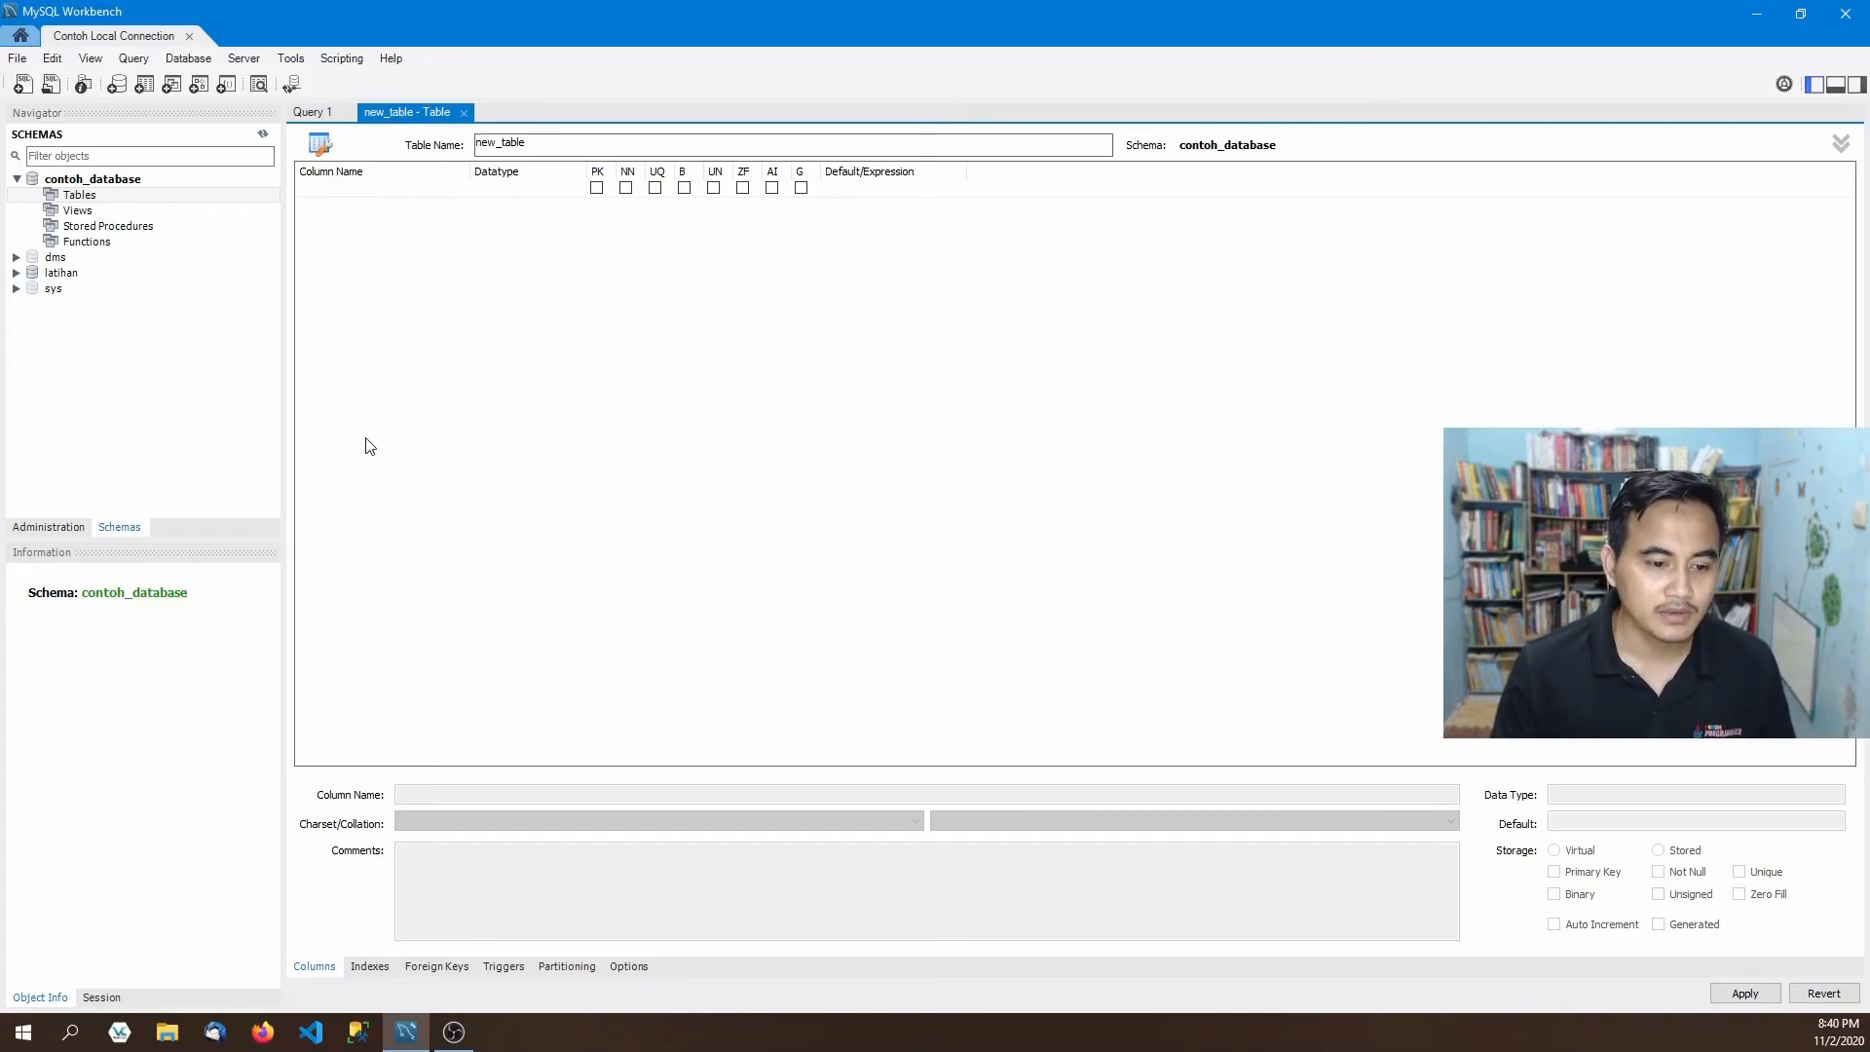
Add a first column named id with the datatype INT to the new table.
left_click(324, 195)
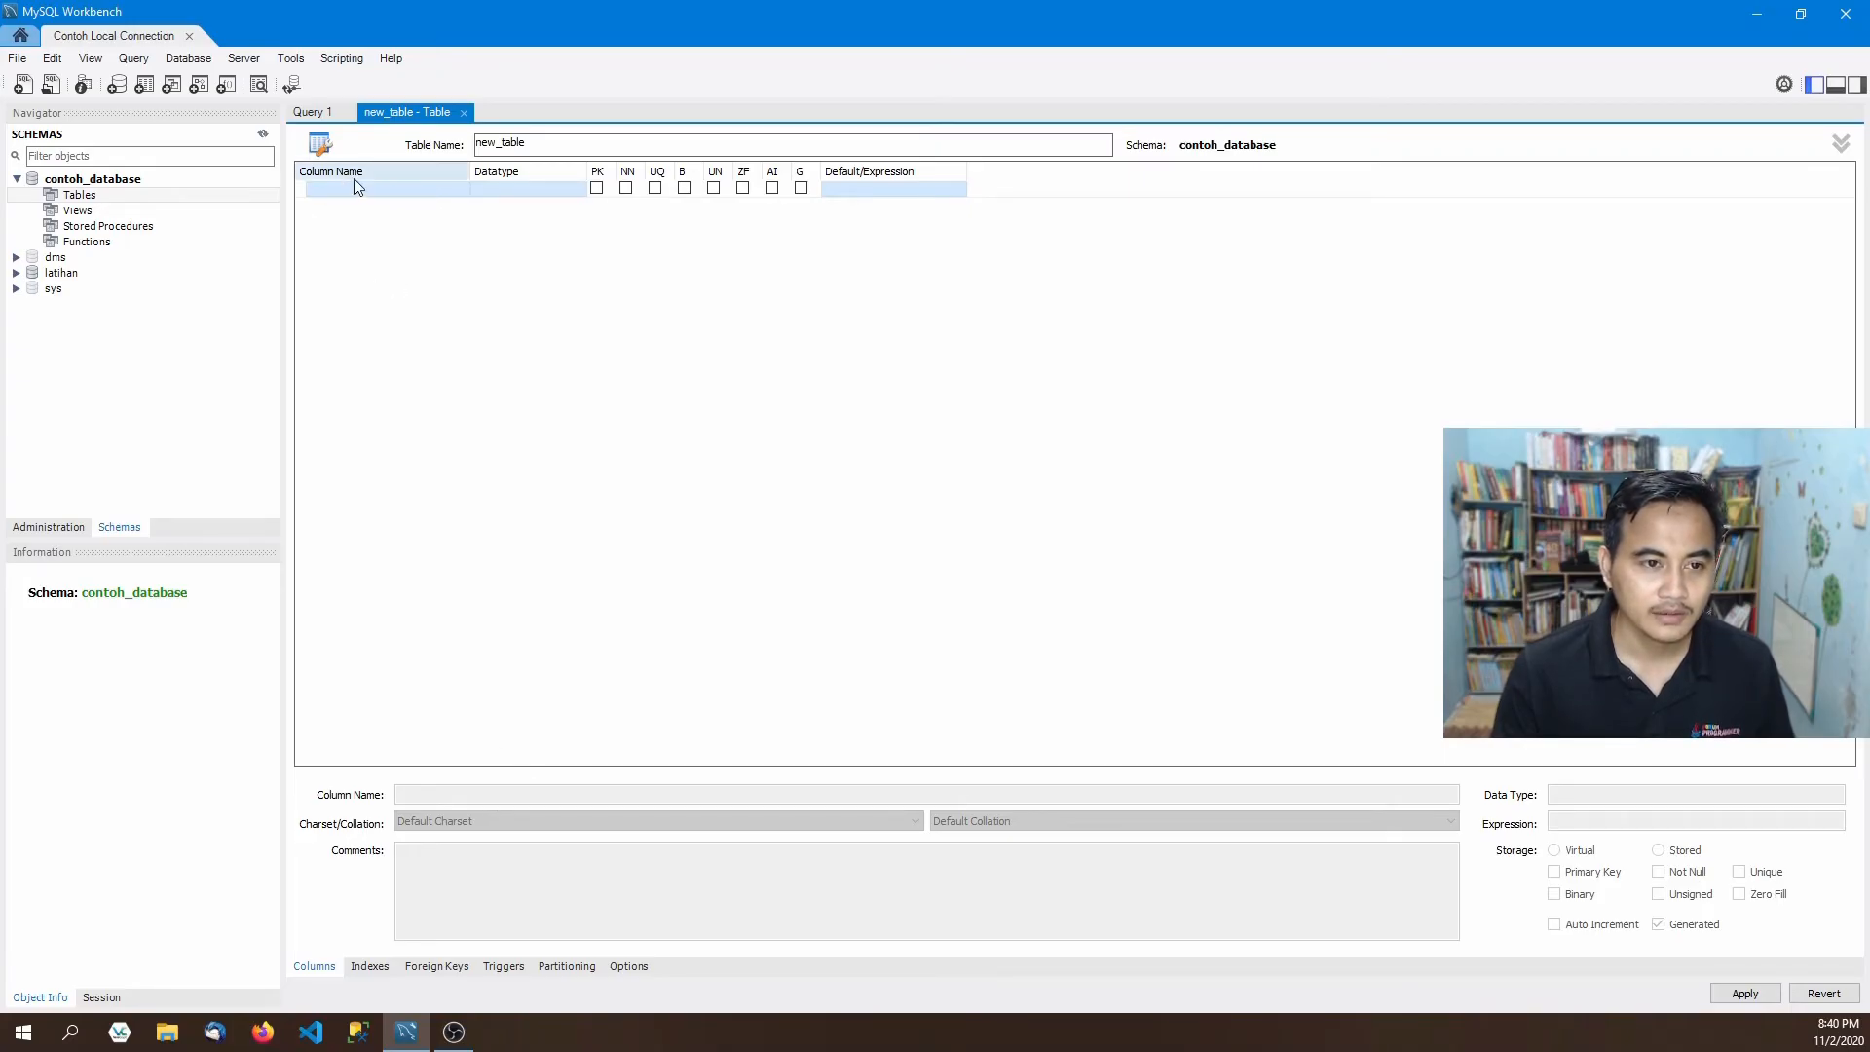
left_click(352, 189)
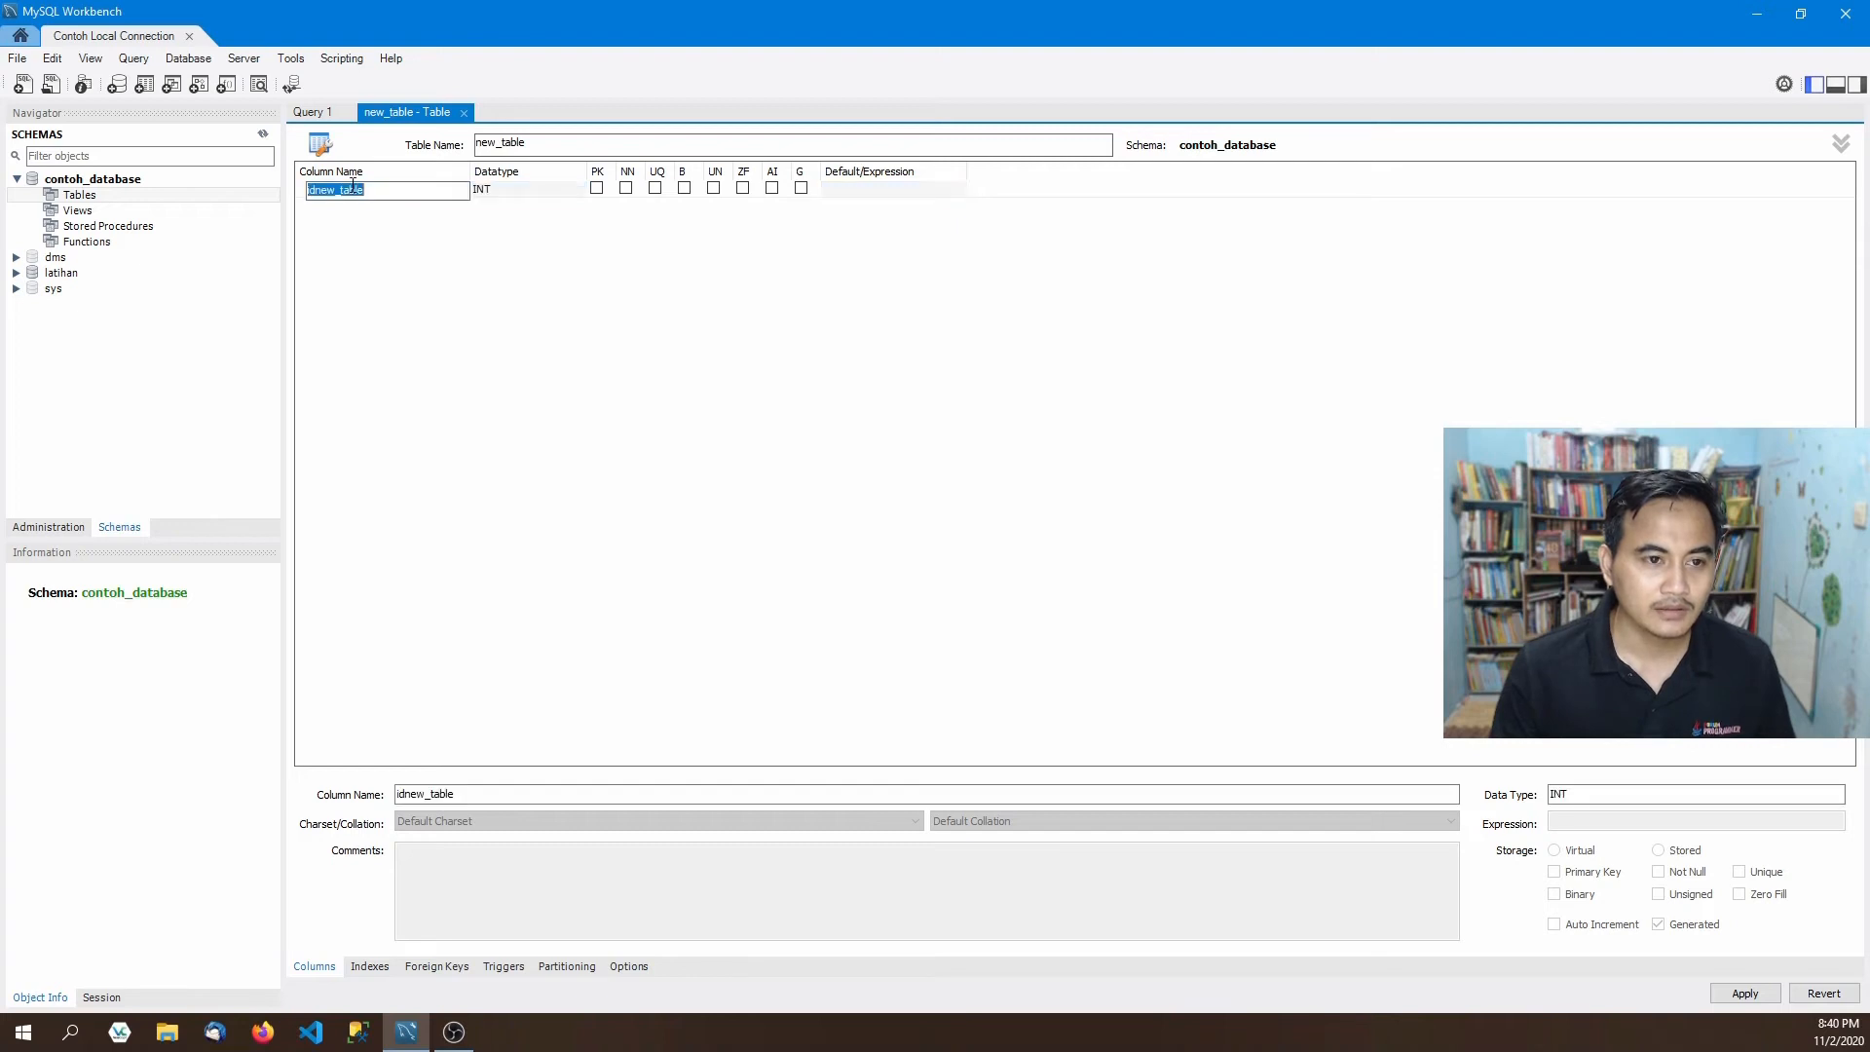
left_click(375, 188)
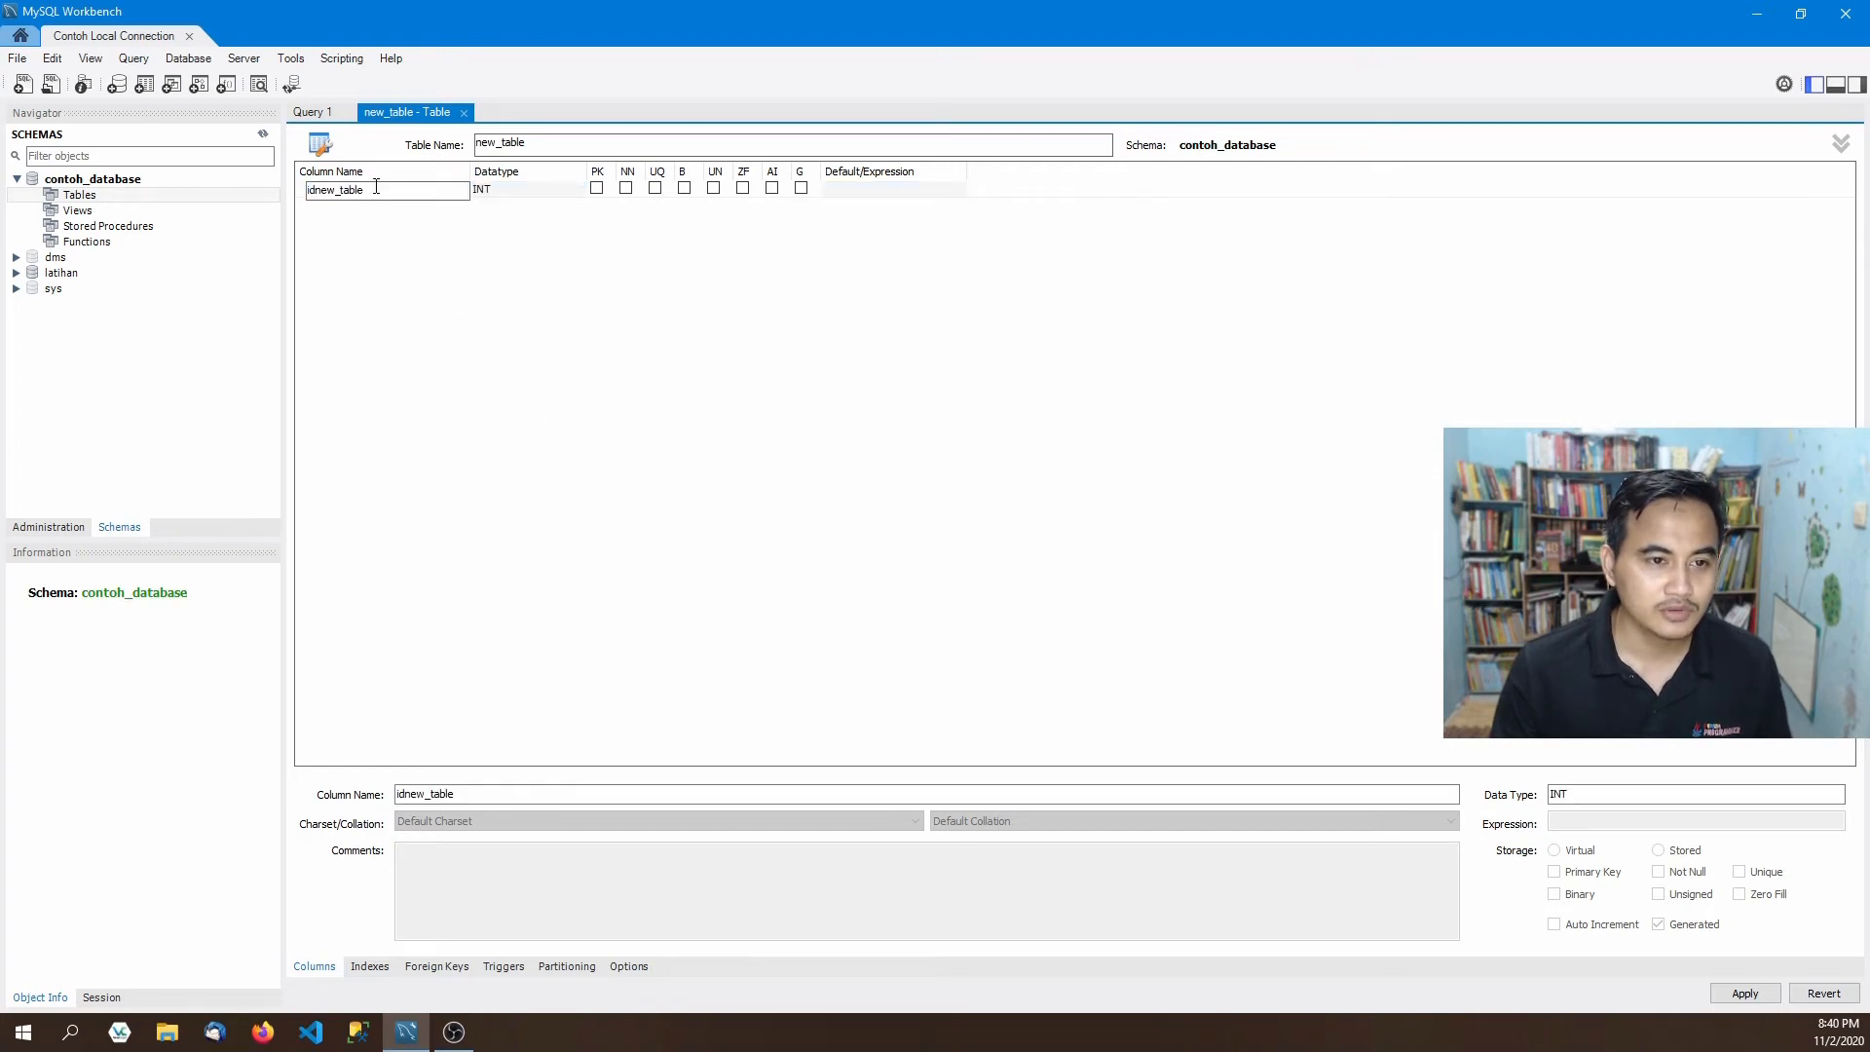
key("BackSpace")
key("BackSpace")
key("BackSpace")
key("BackSpace")
key("BackSpace")
key("BackSpace")
key("BackSpace")
key("BackSpace")
key("BackSpace")
key("BackSpace")
key("BackSpace")
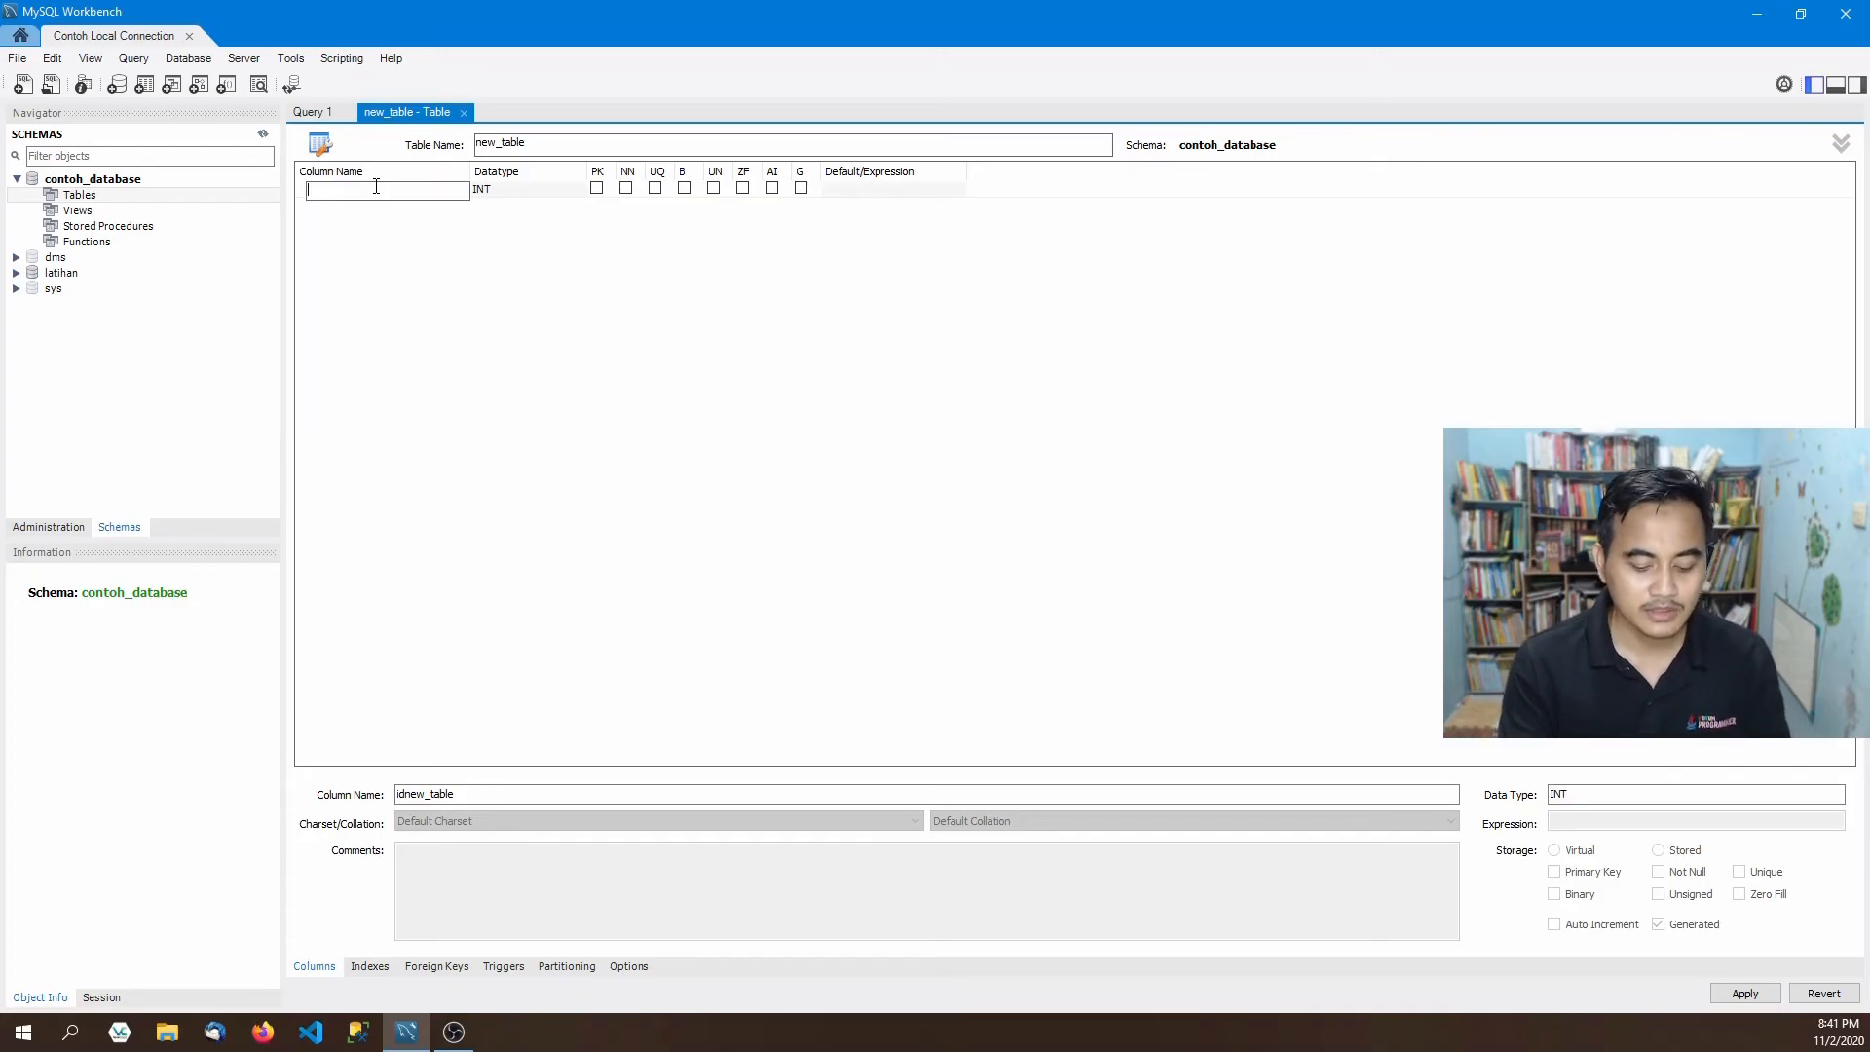
type("id")
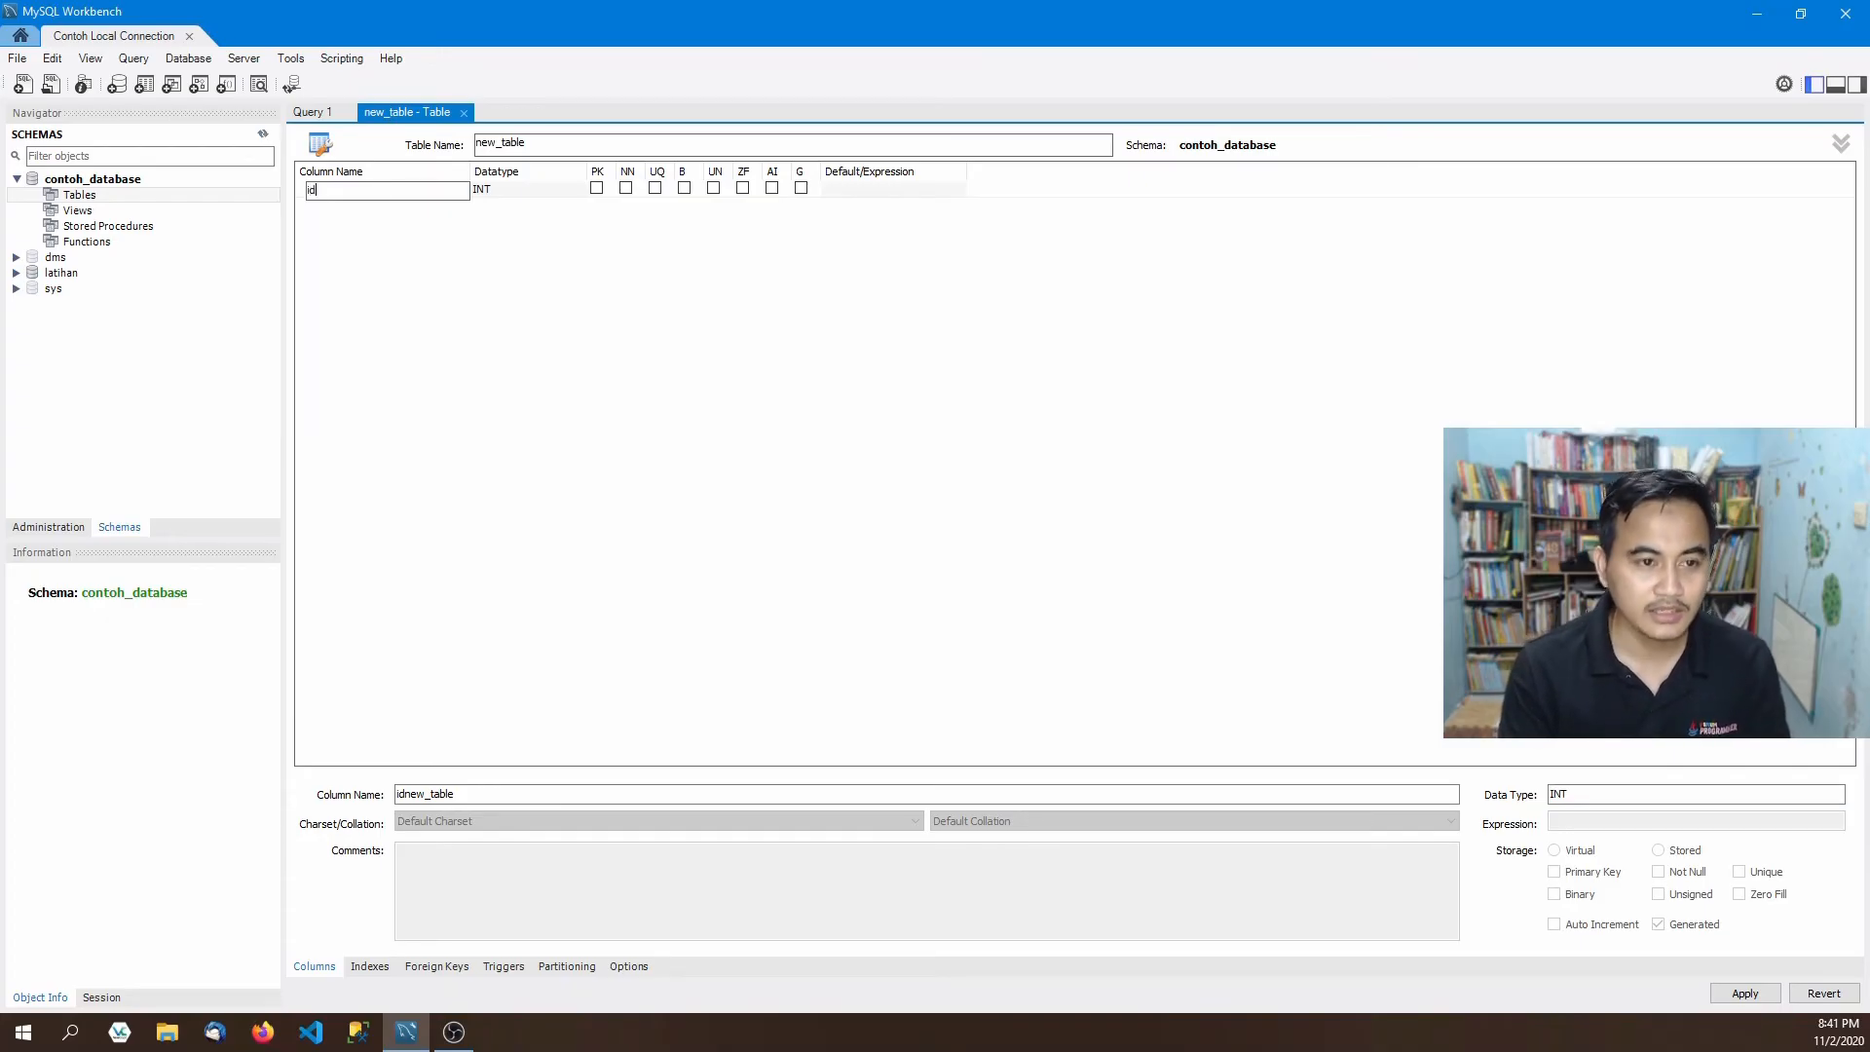
left_click(435, 286)
Examine the full range of datatypes available for the id column, keeping INT.
left_click(571, 194)
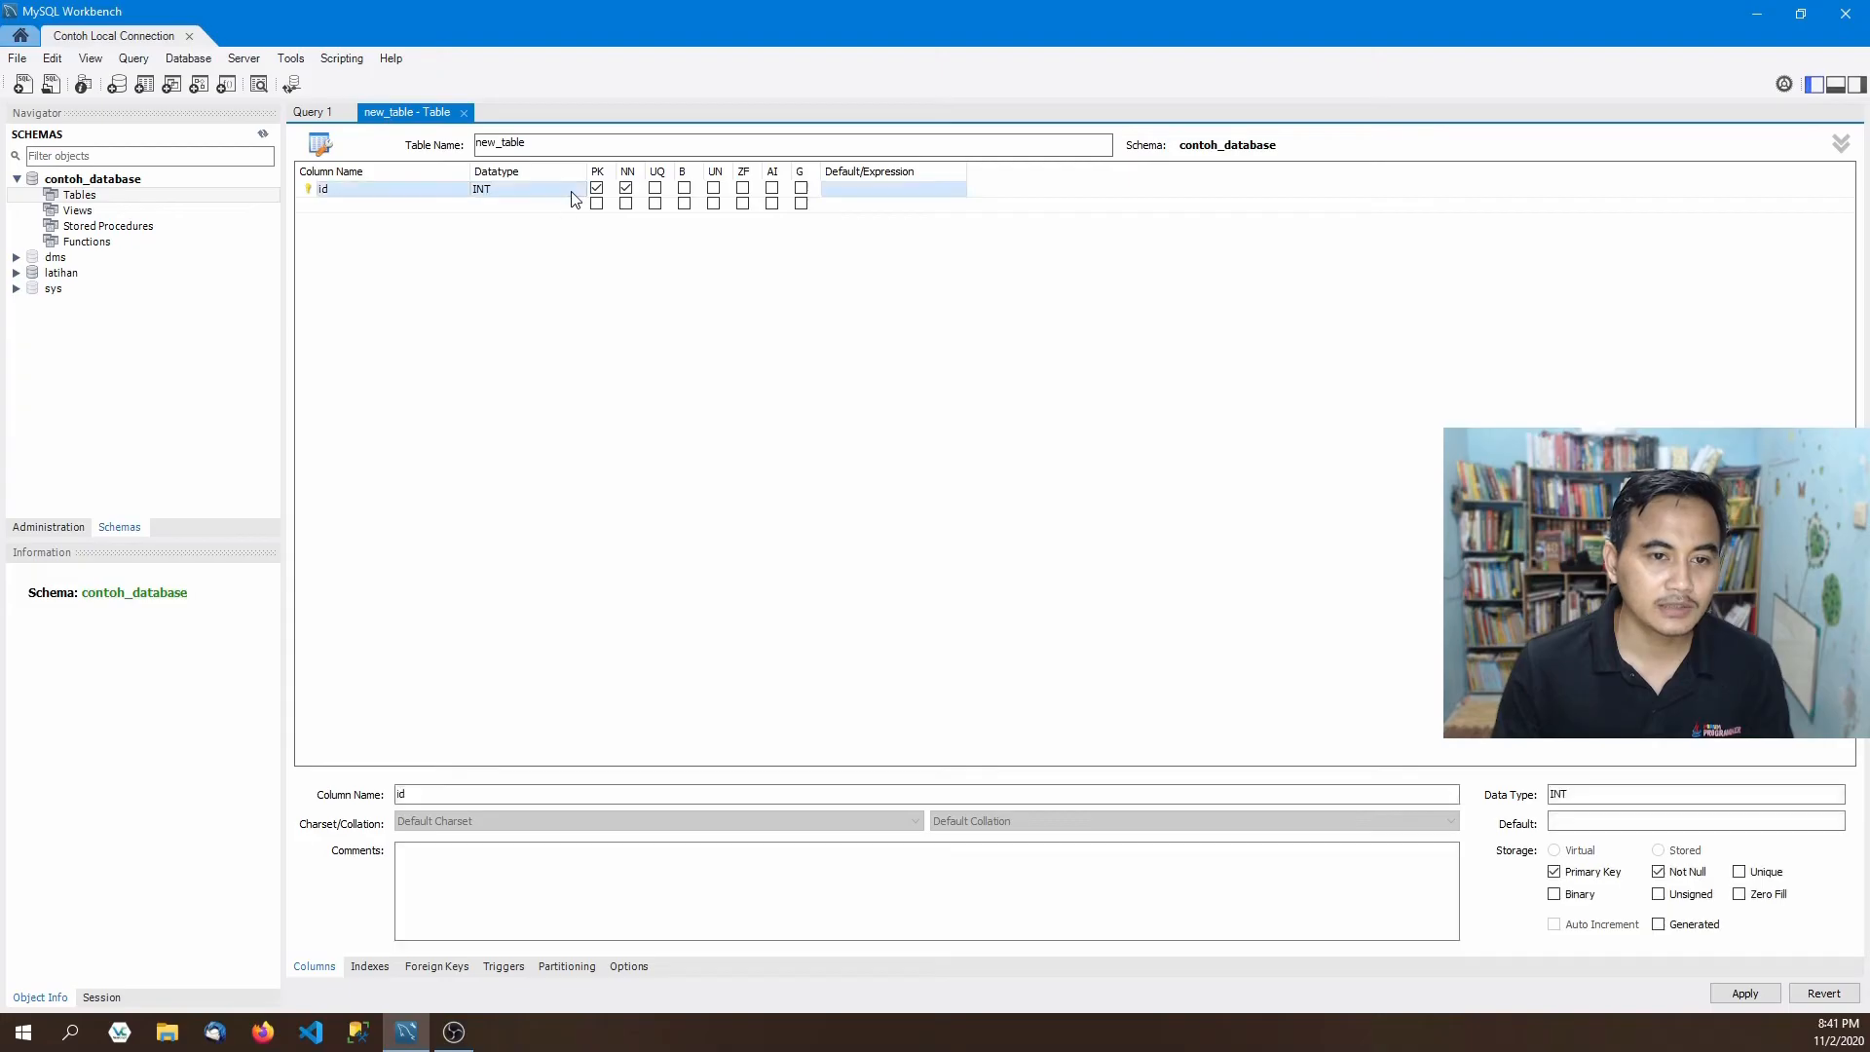
left_click(577, 191)
left_click(578, 191)
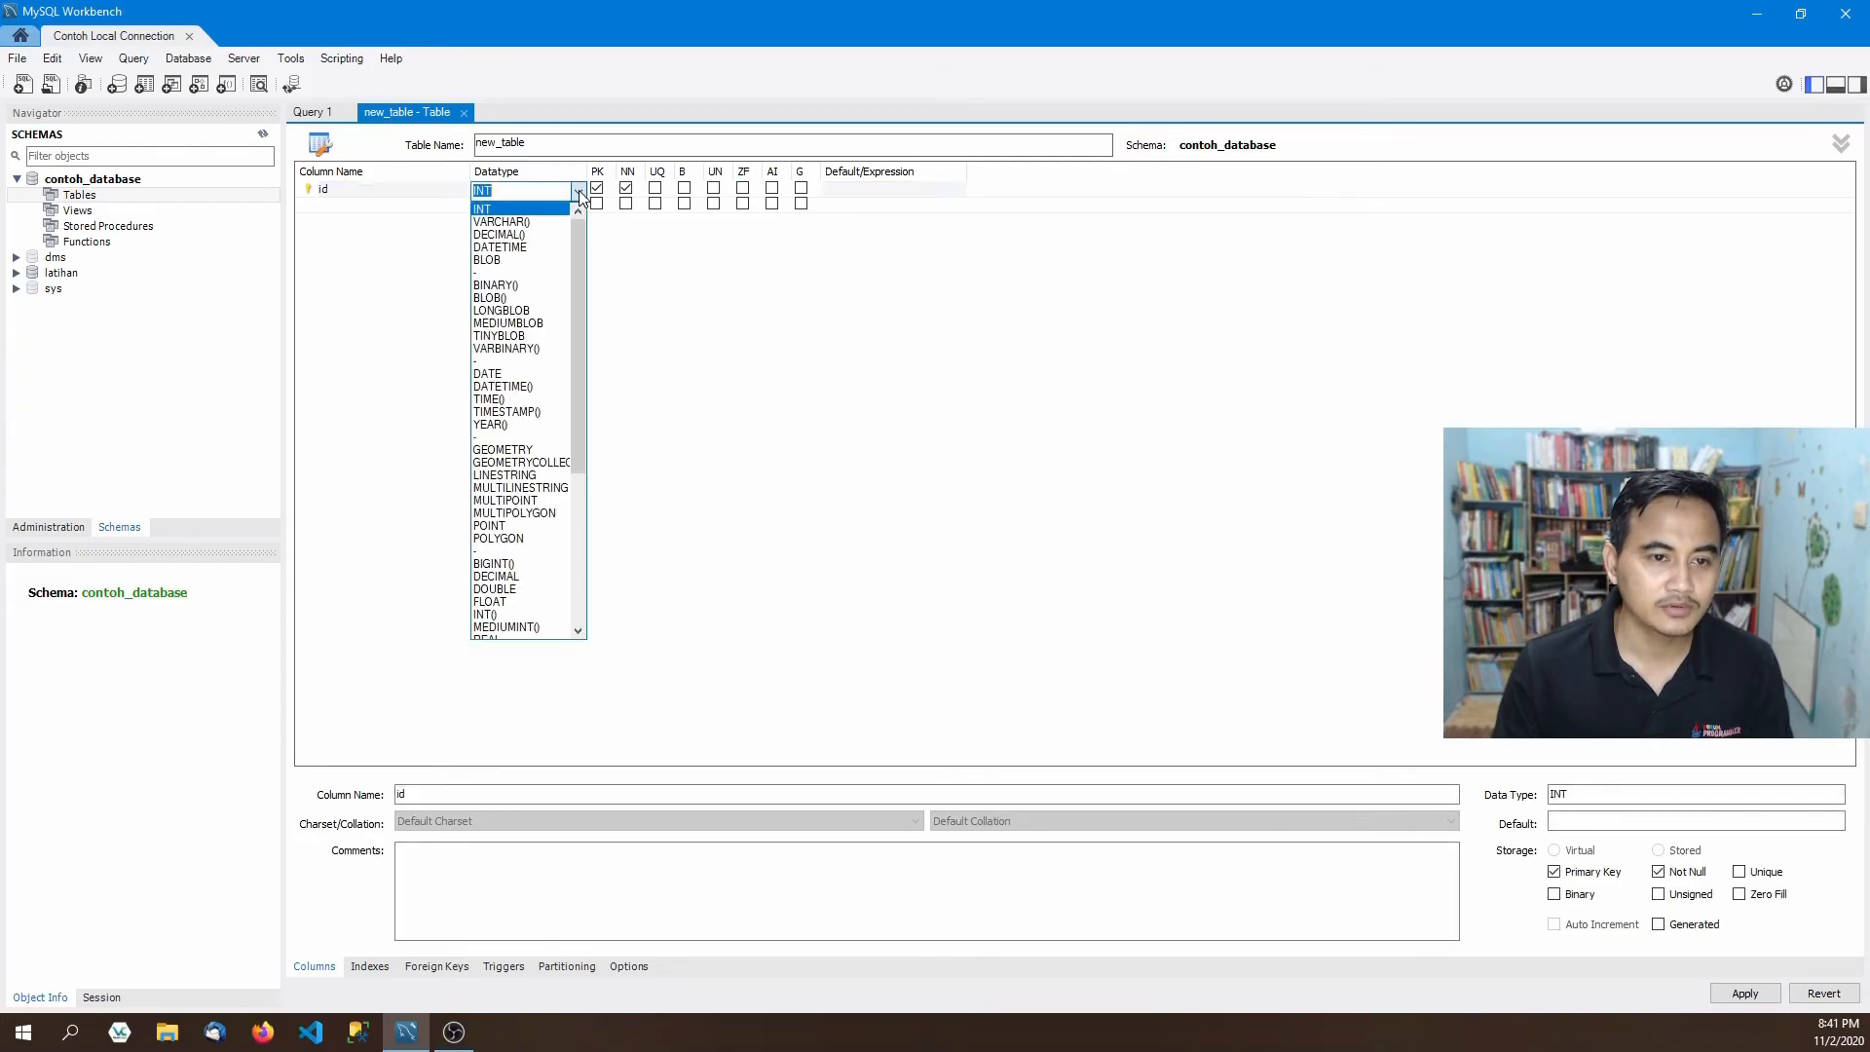
scroll(521, 389, "down", 7)
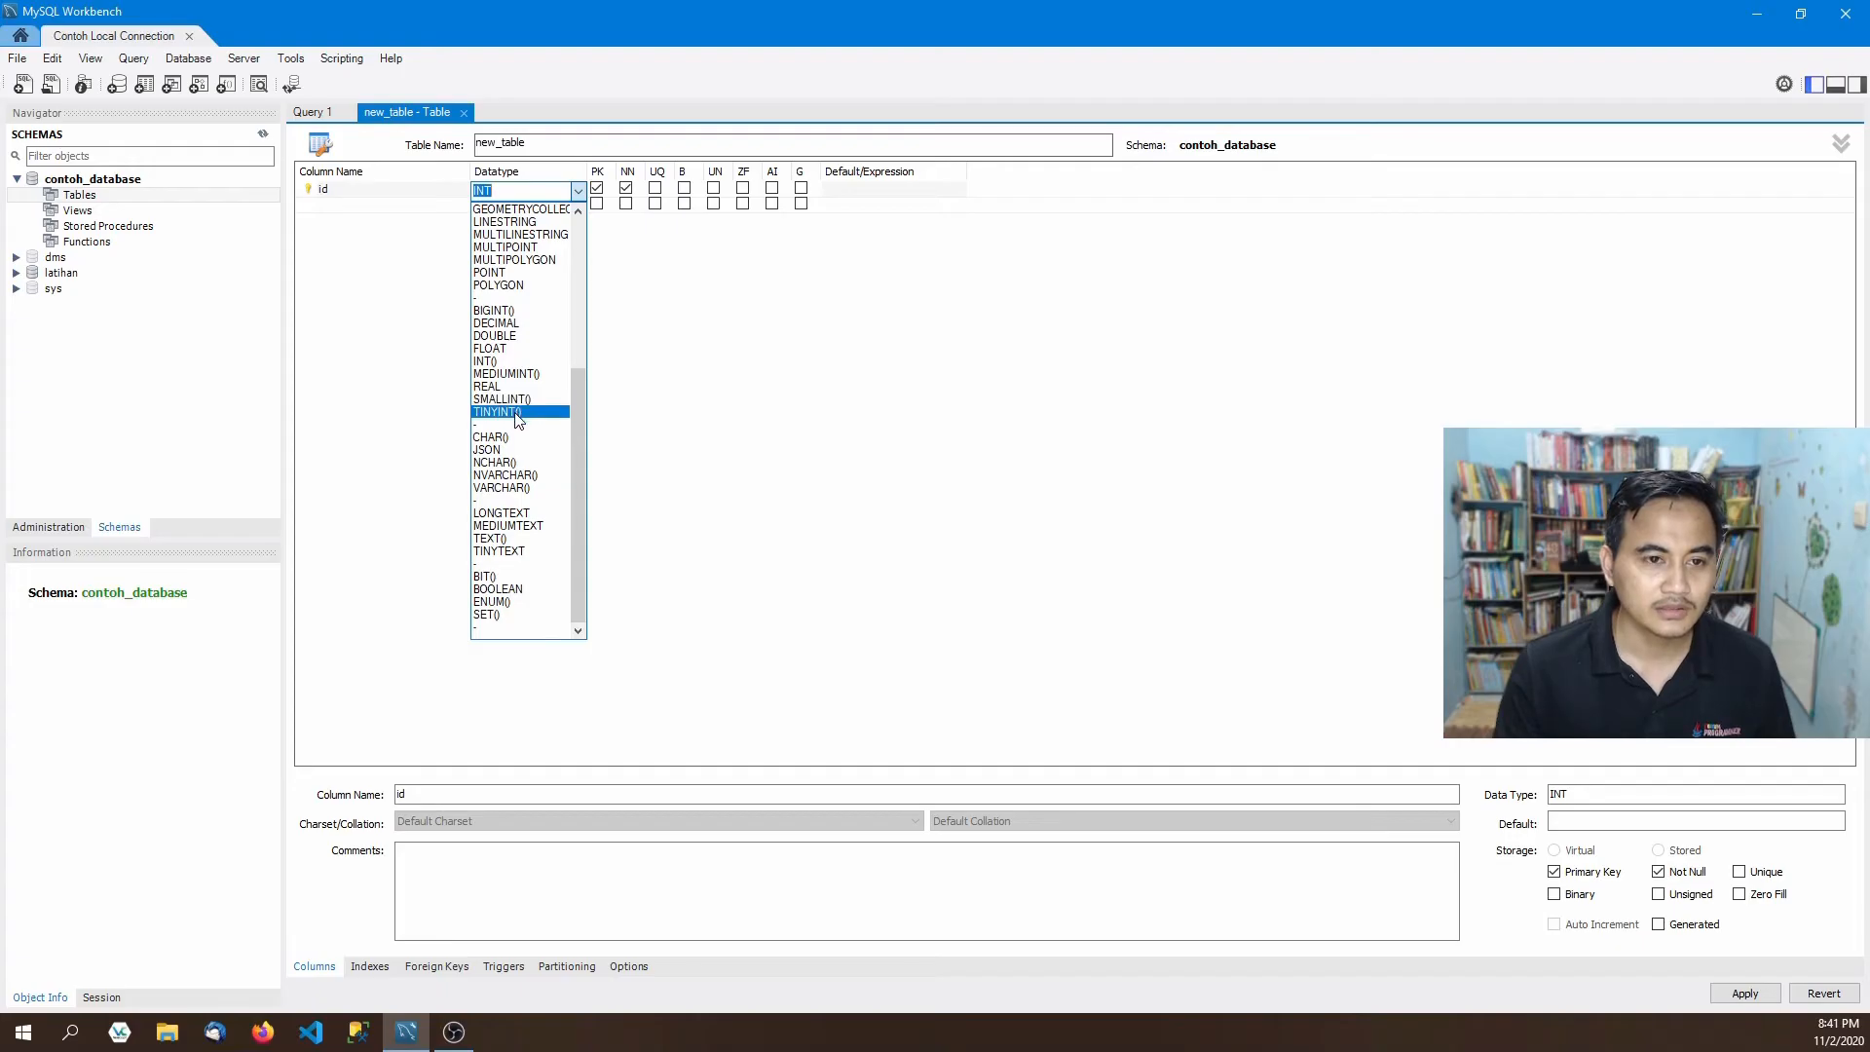
scroll(516, 419, "up", 7)
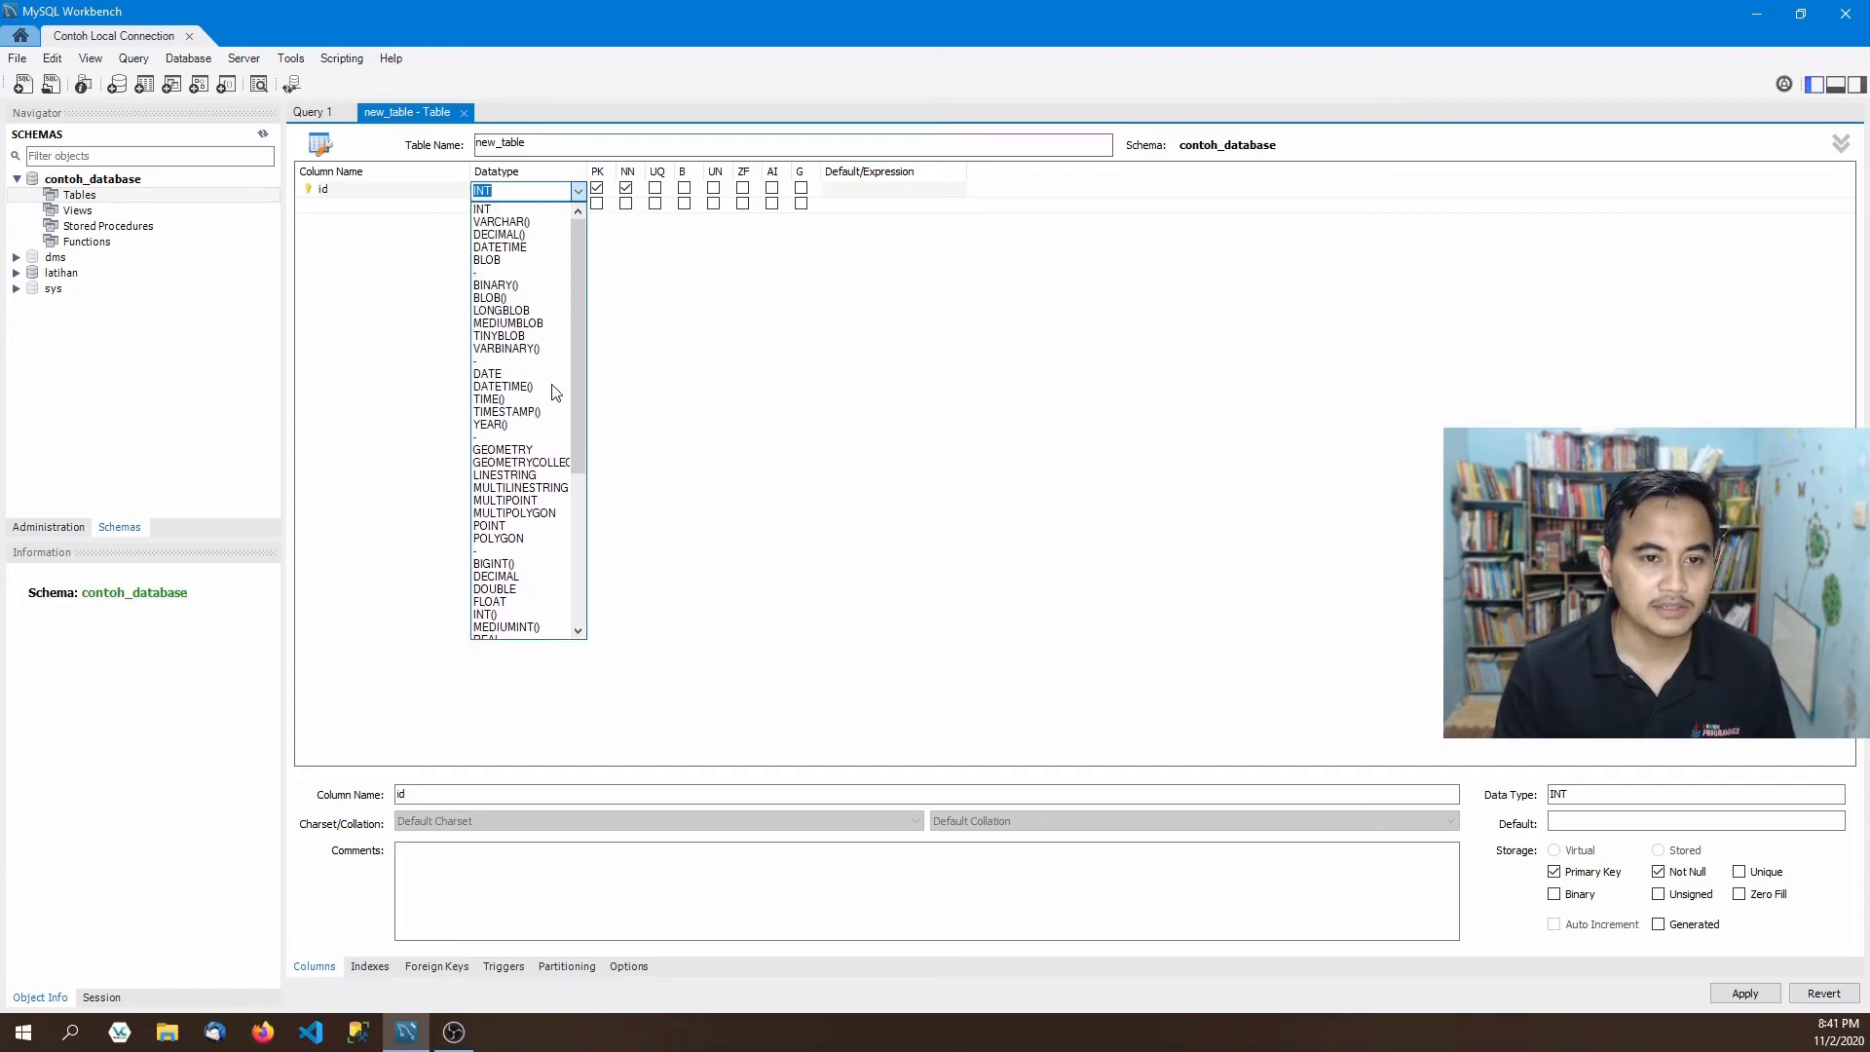
left_click(793, 405)
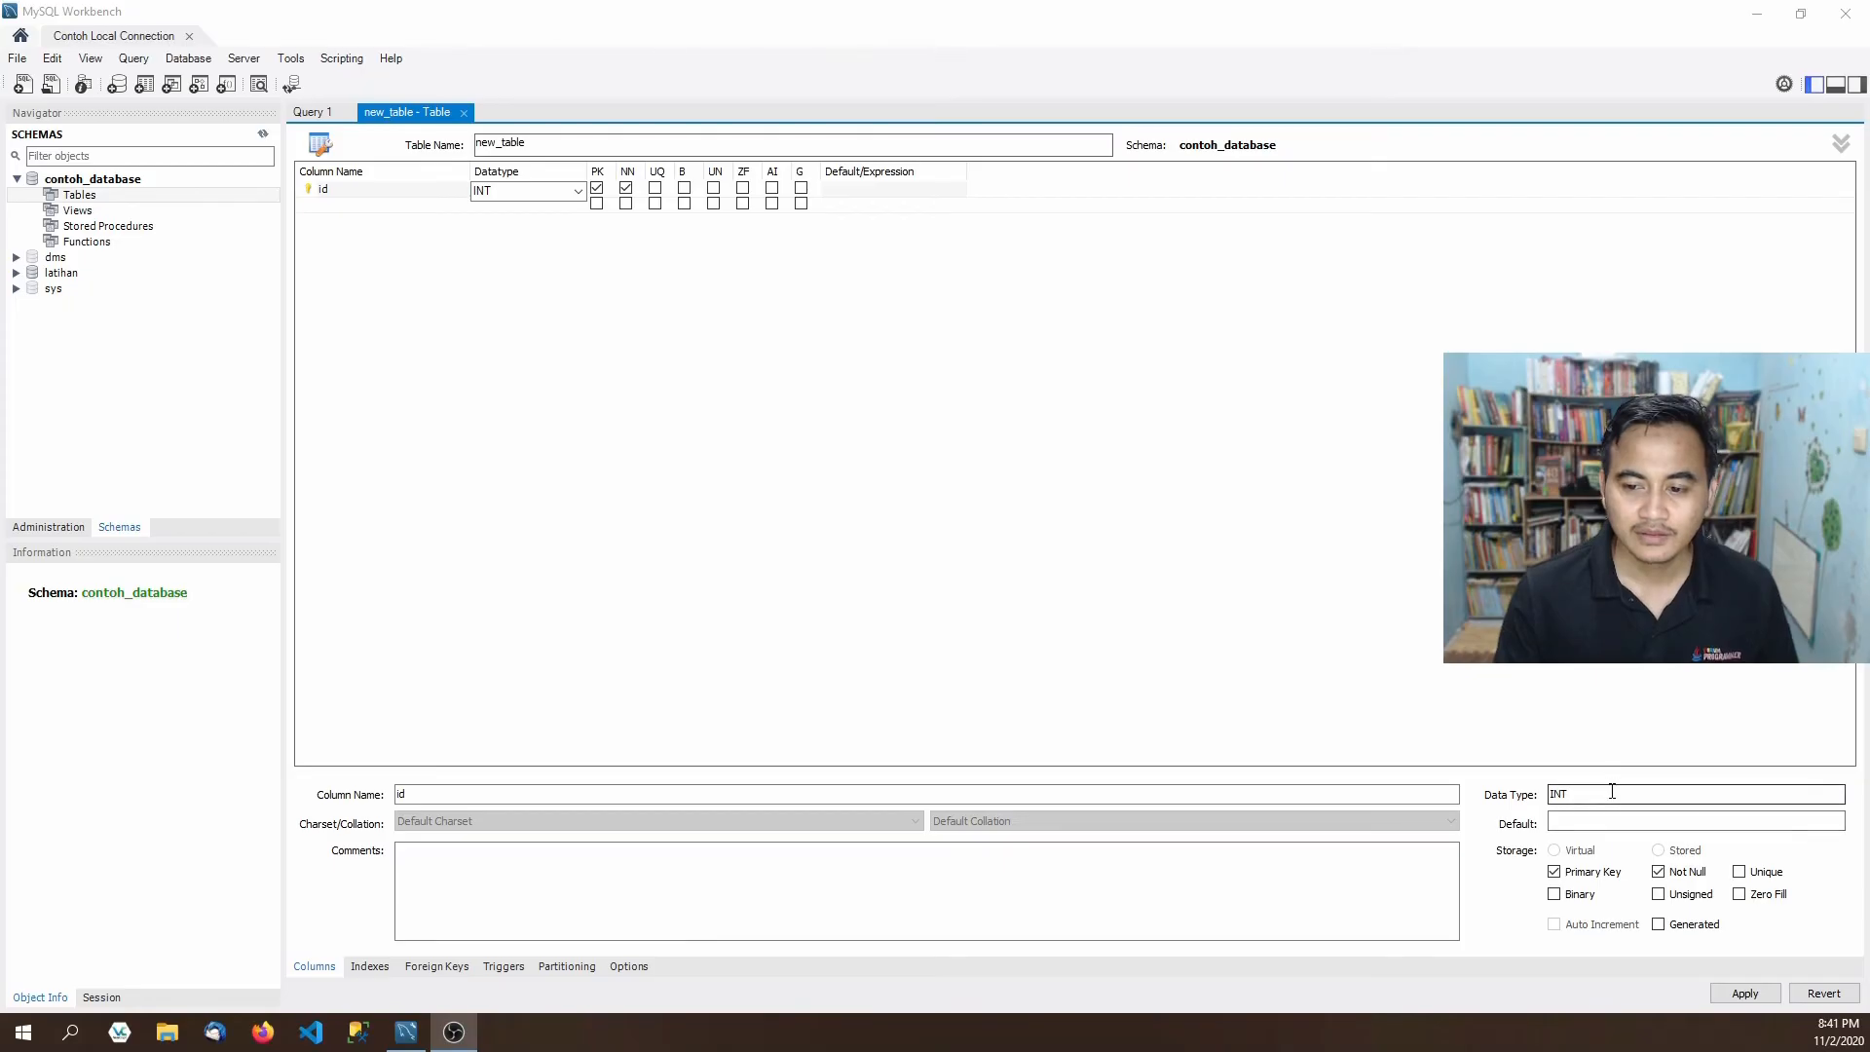
left_click(1653, 801)
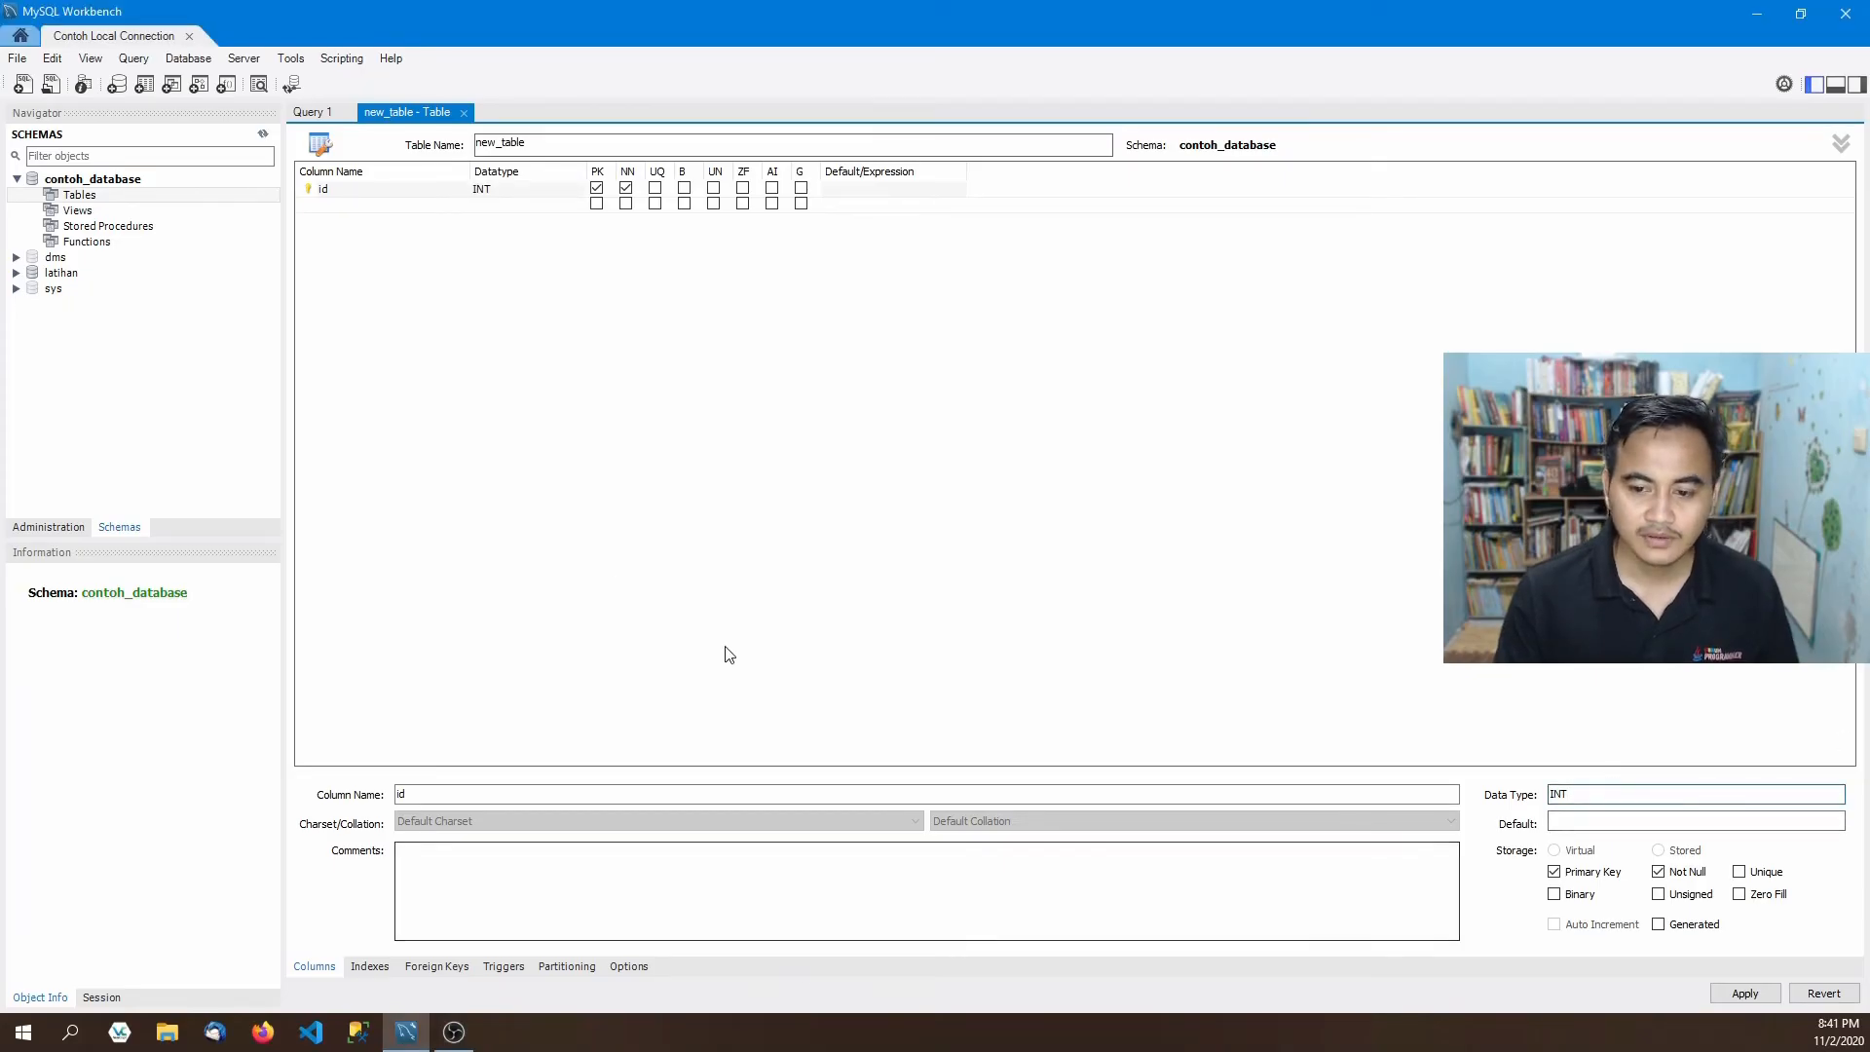
Add a second column named nama with the datatype VARCHAR(45) to the new table.
left_click(372, 217)
left_click(347, 206)
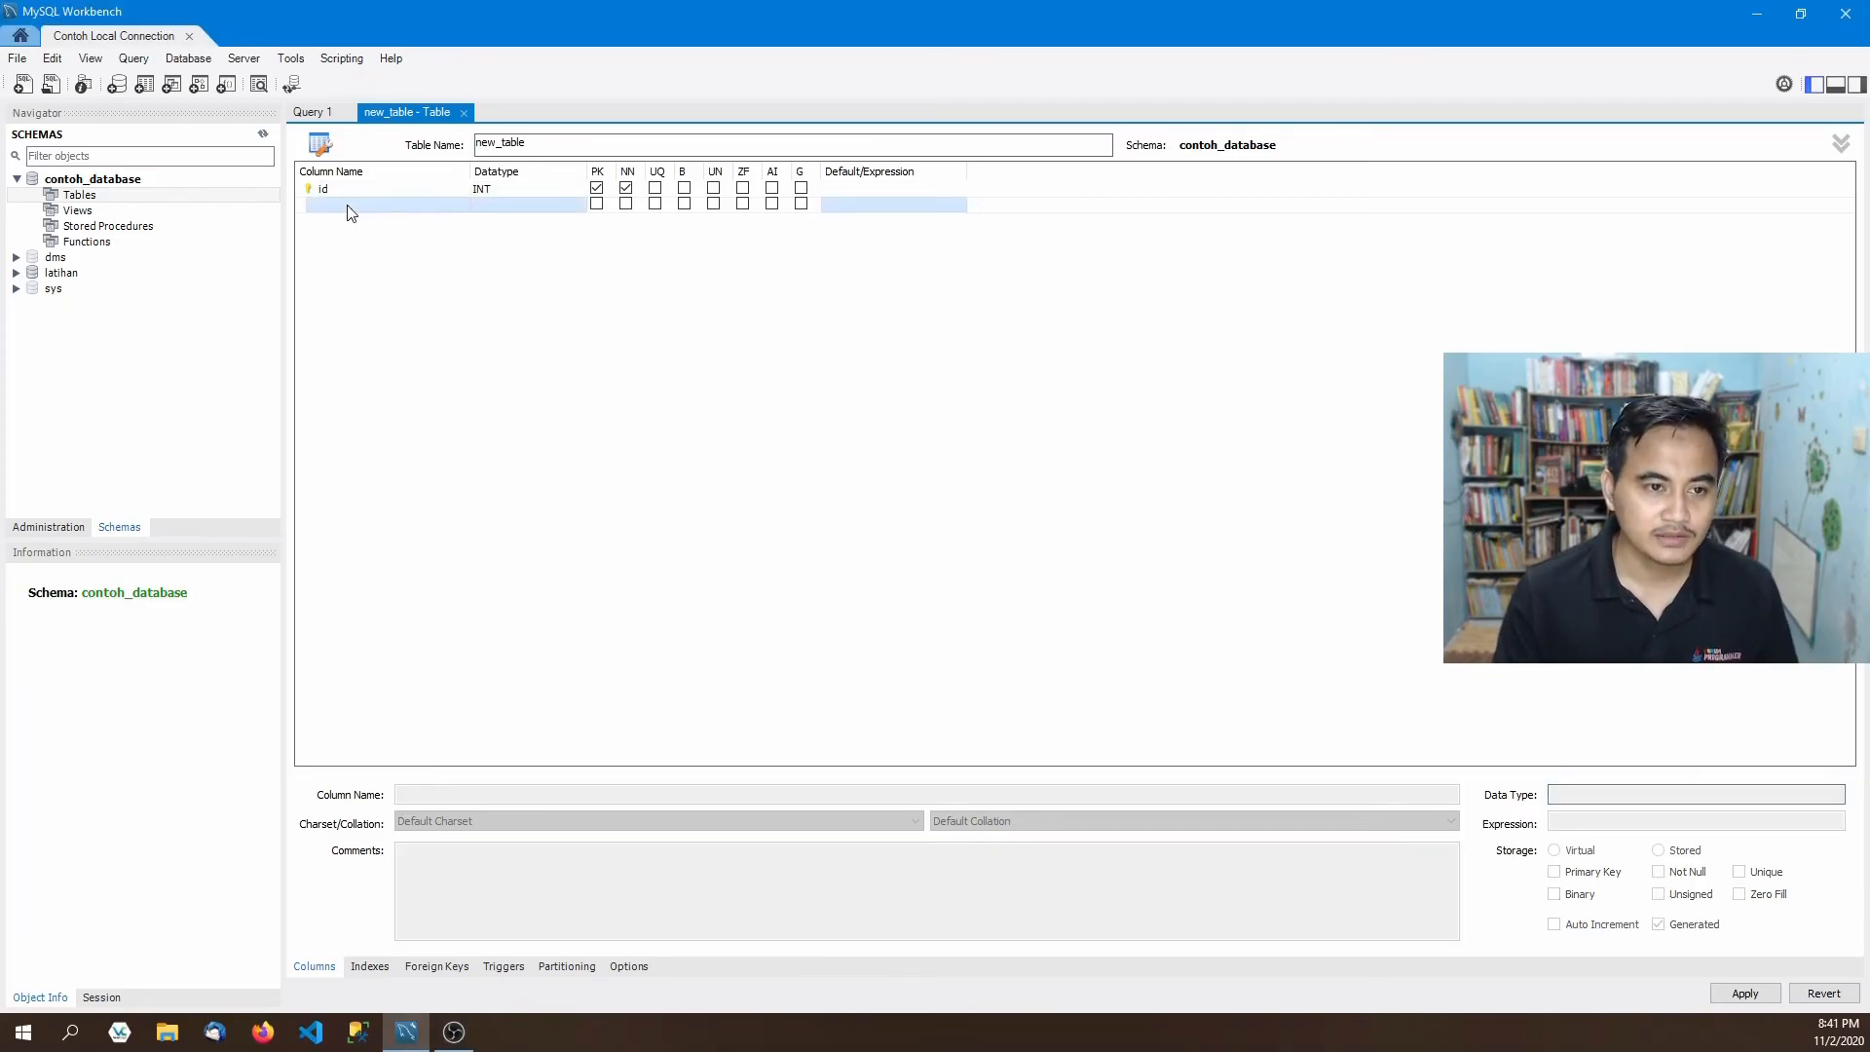
left_click(349, 206)
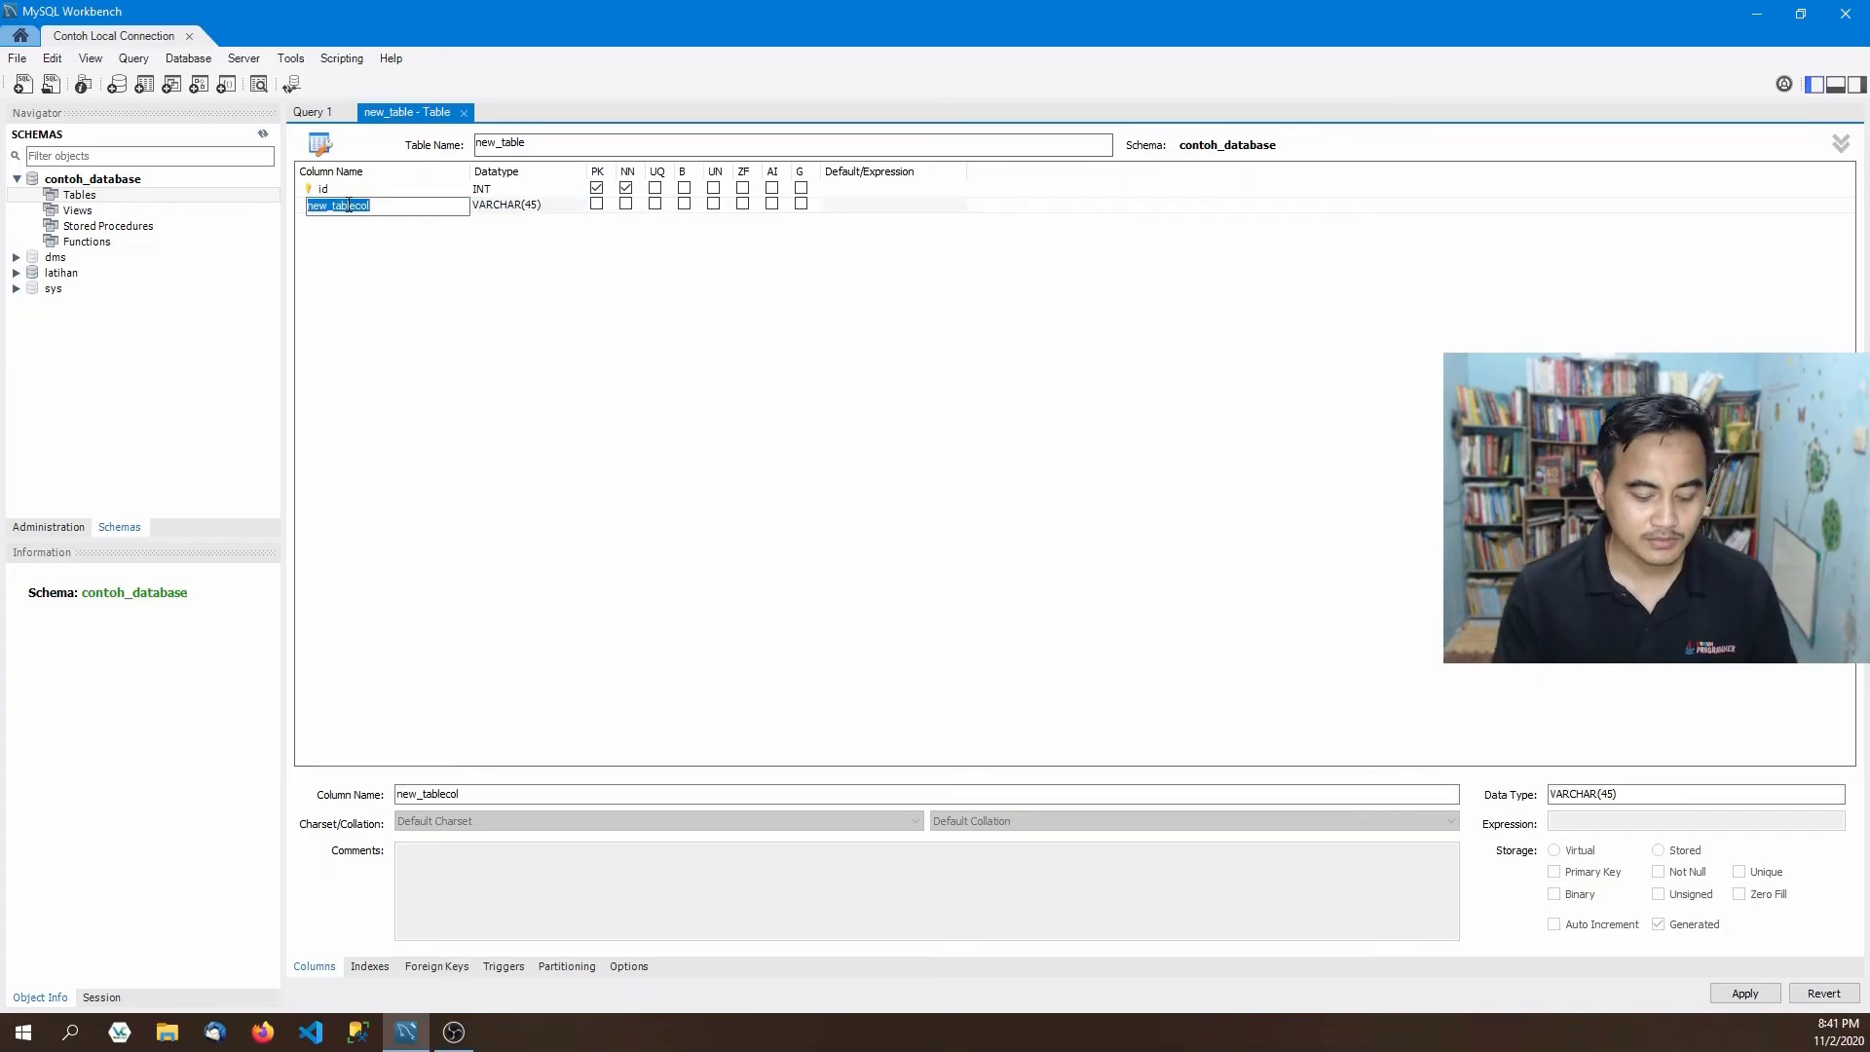
type("Nama")
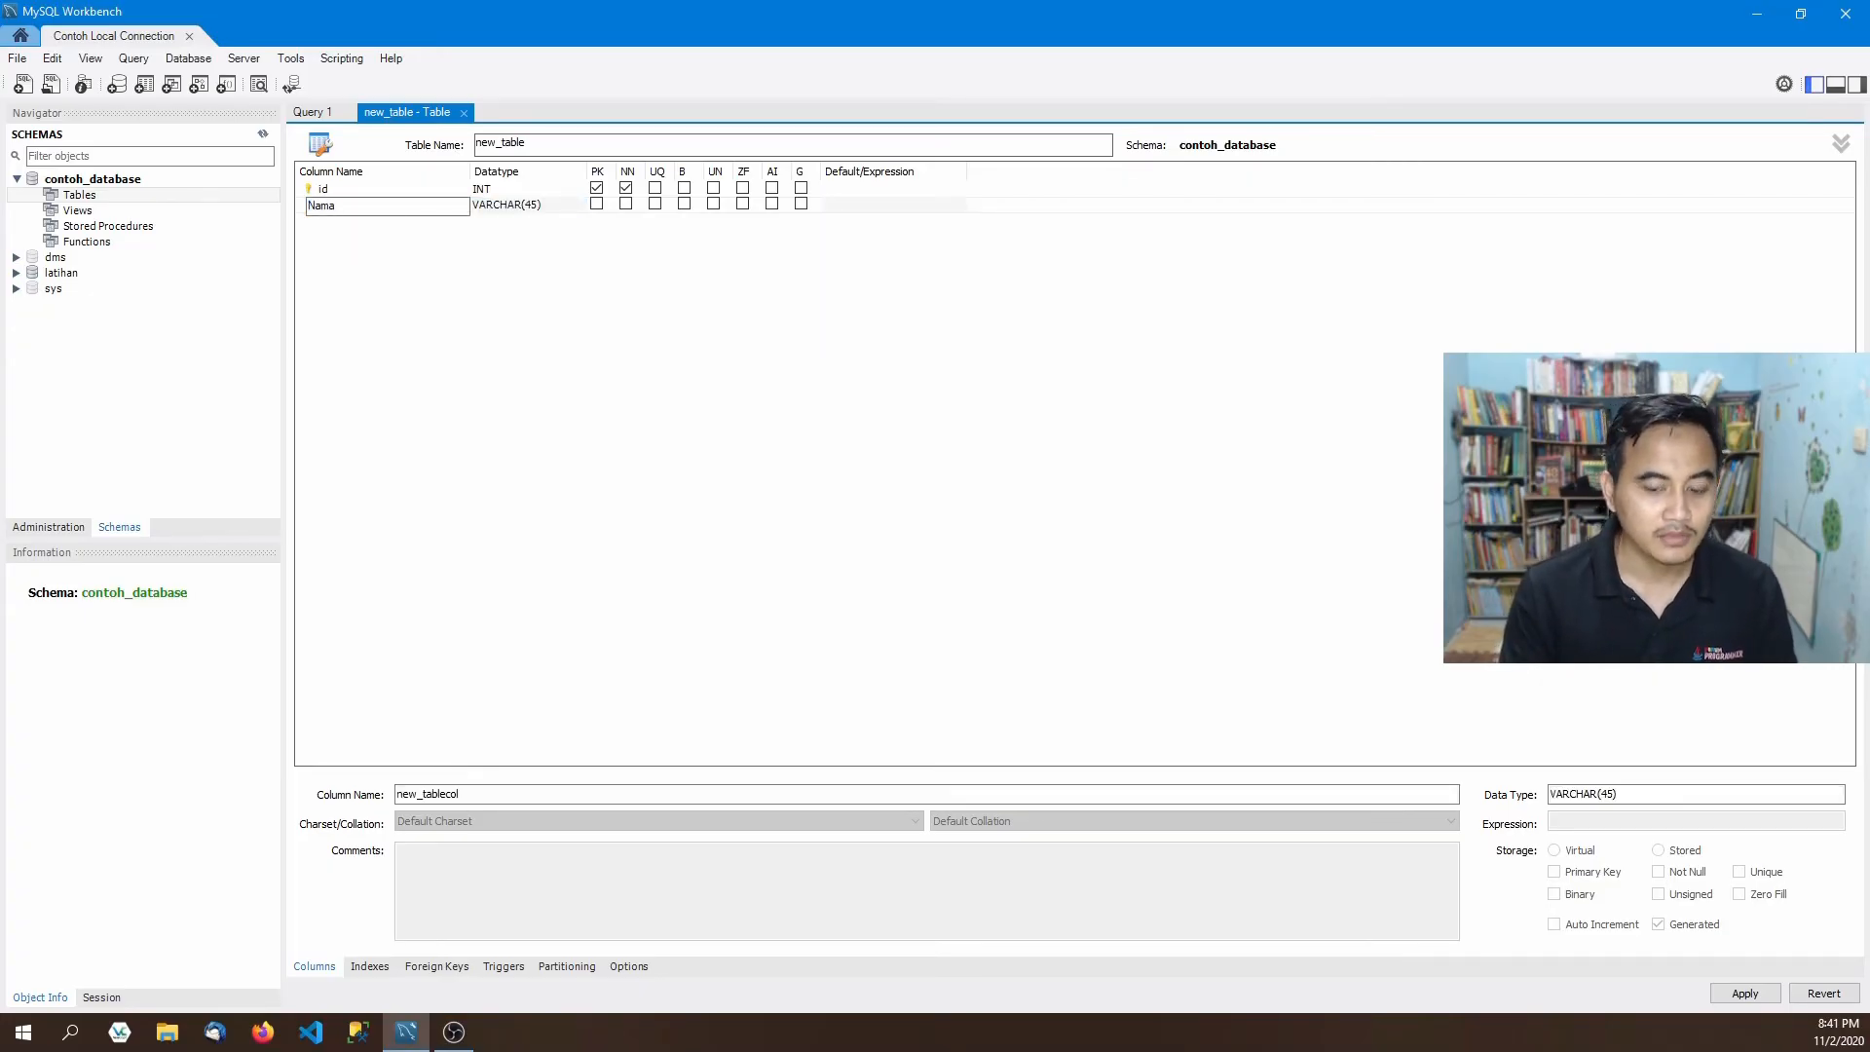
key("BackSpace")
key("BackSpace")
key("BackSpace")
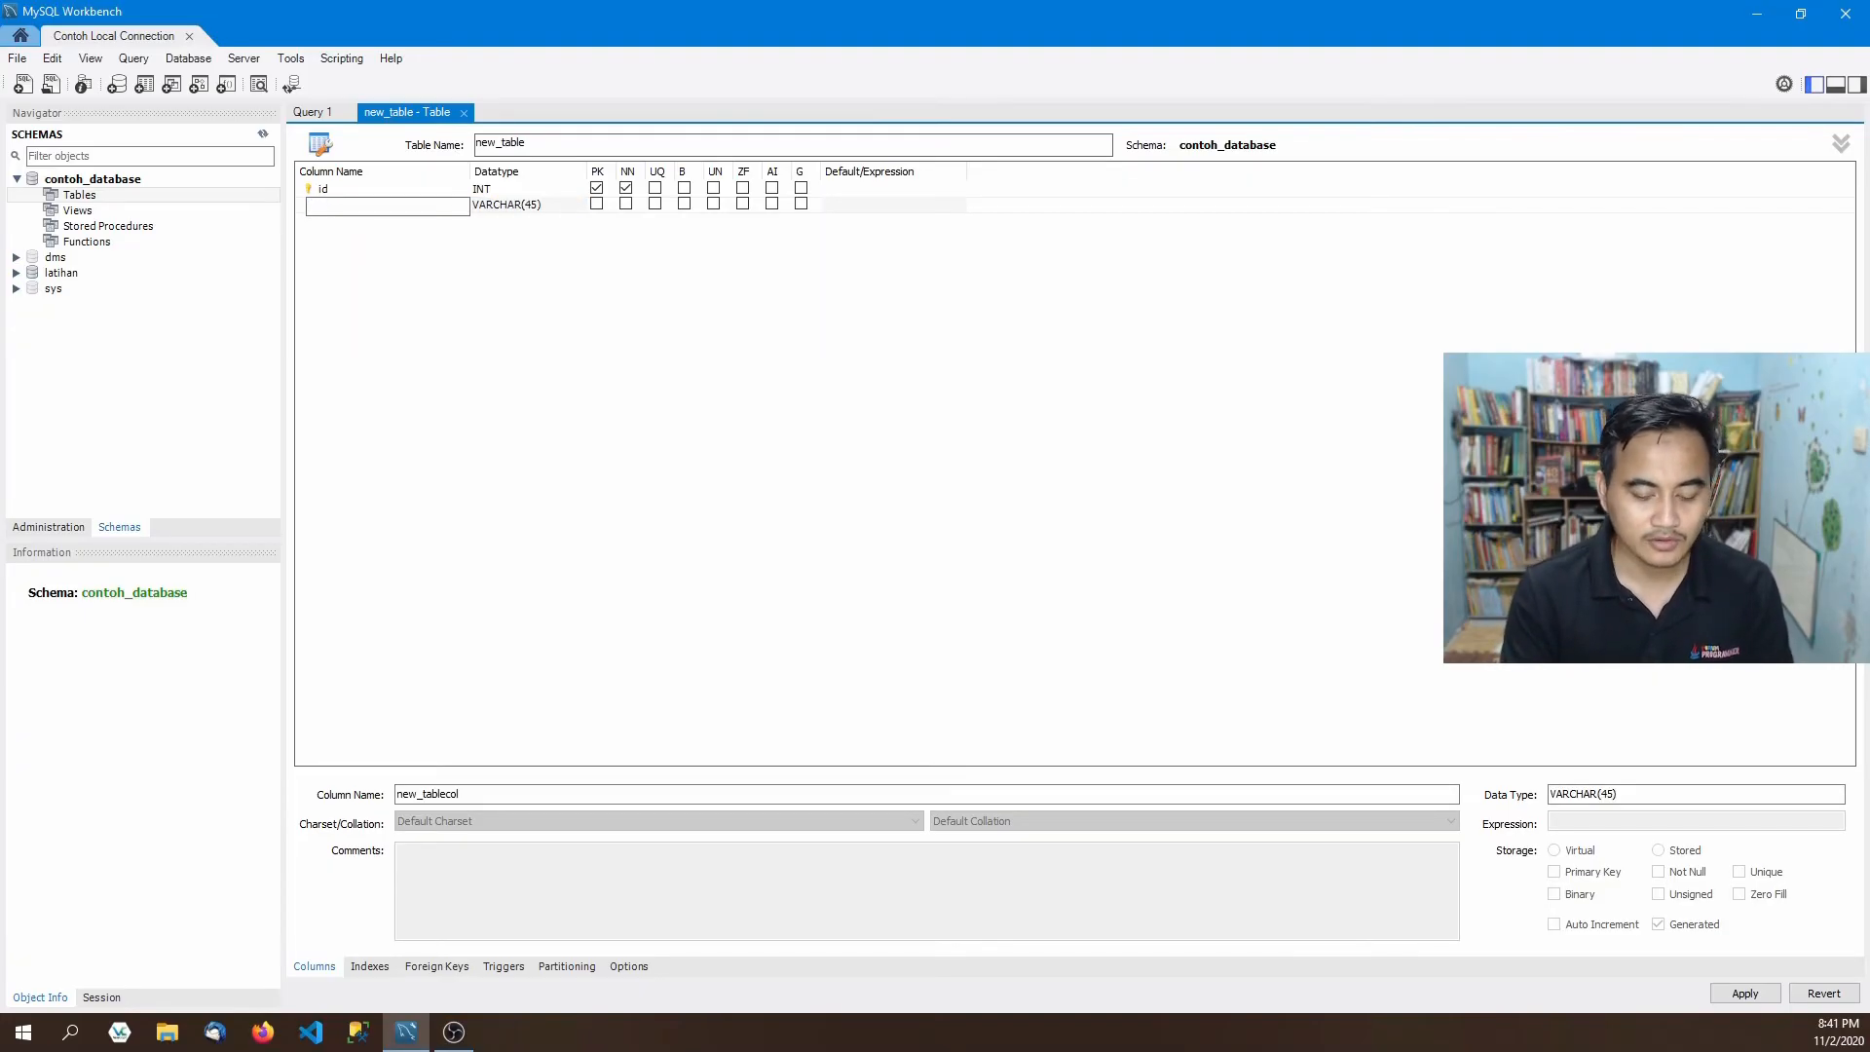
type("nam")
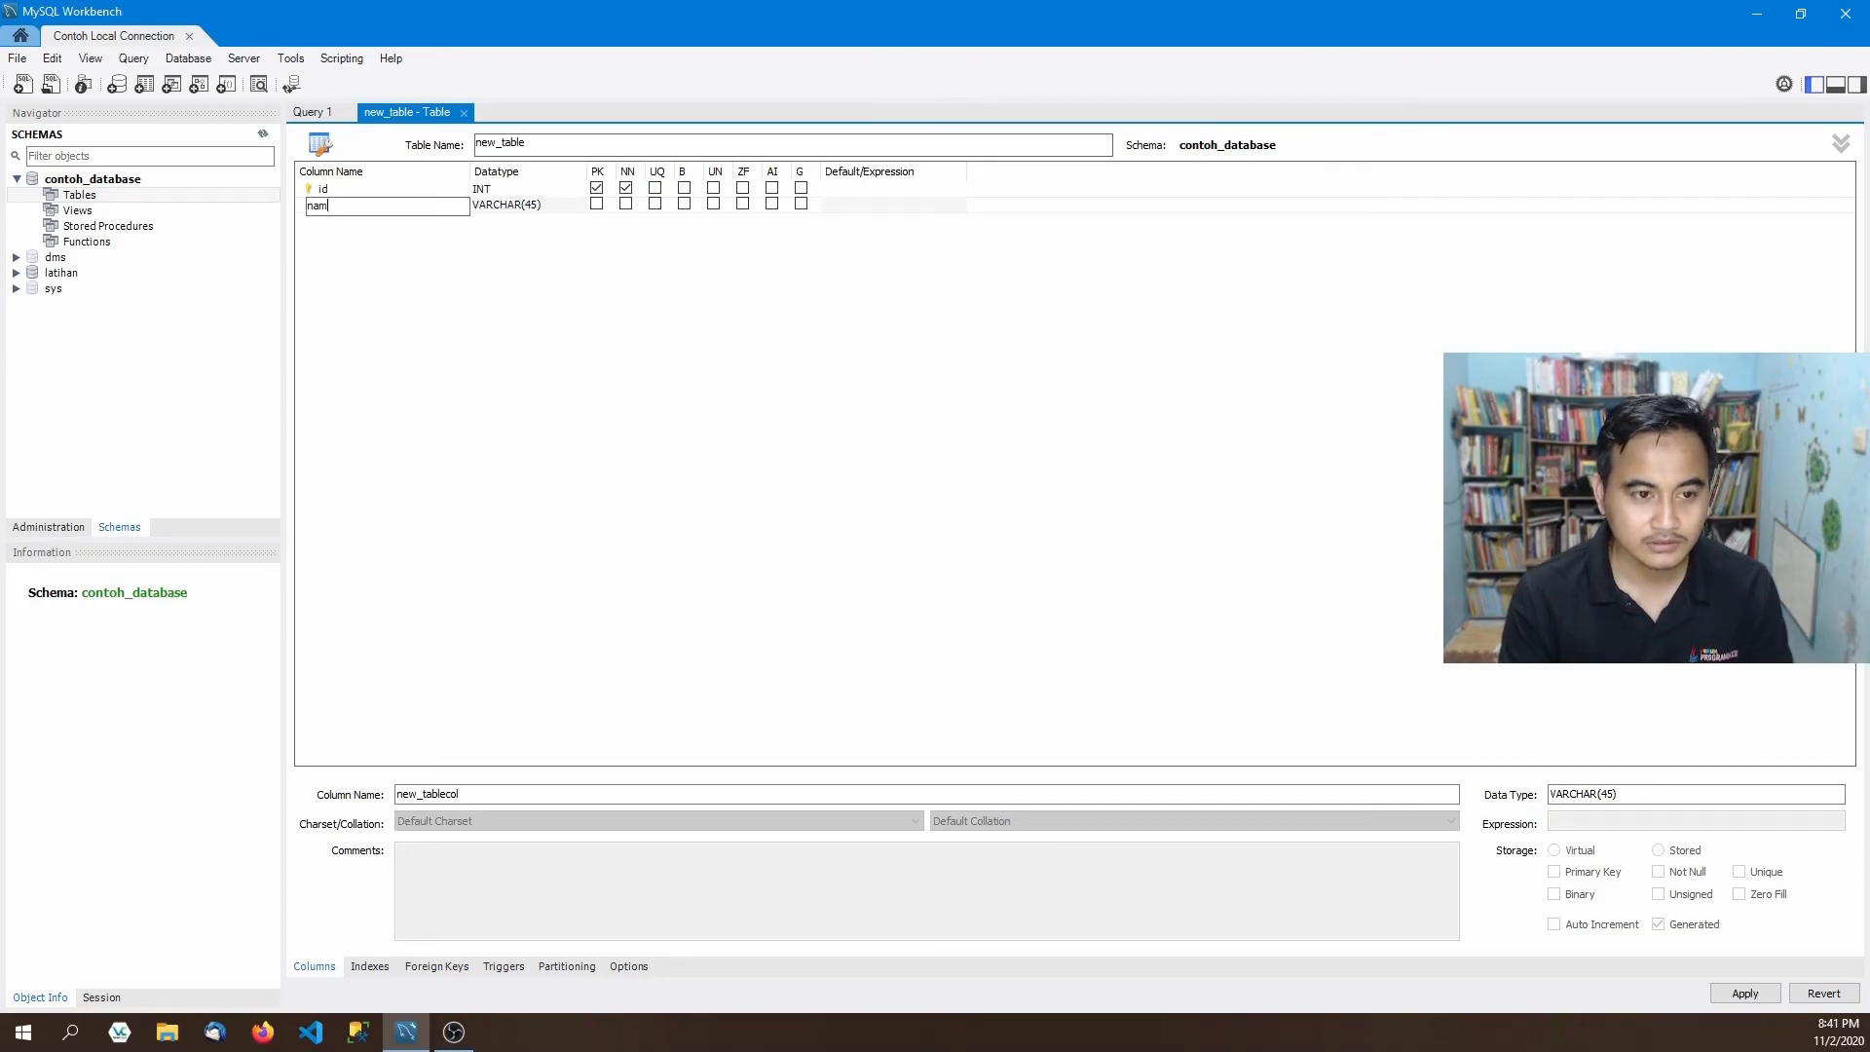
type("a")
left_click(454, 302)
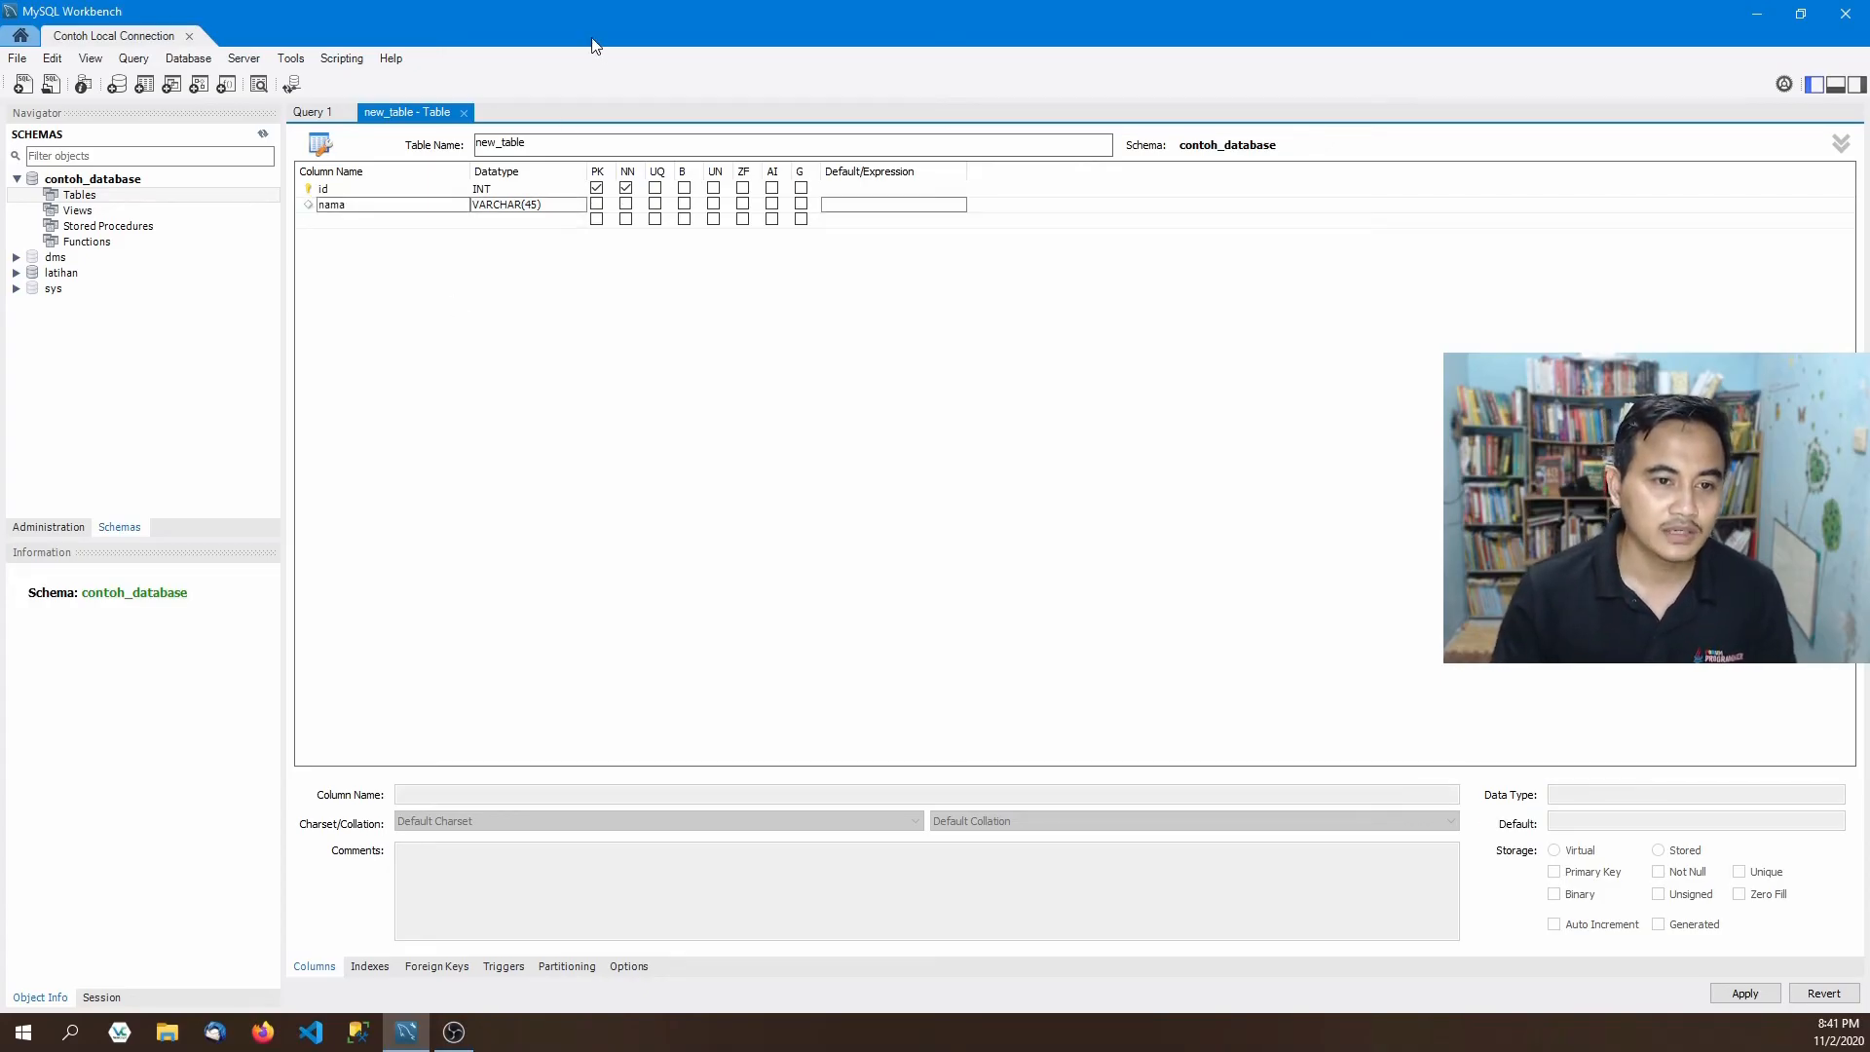
Review the datatype options for the nama column, keep VARCHAR(45) and mark the column as Not Null.
left_click(574, 207)
left_click(575, 208)
left_click(579, 209)
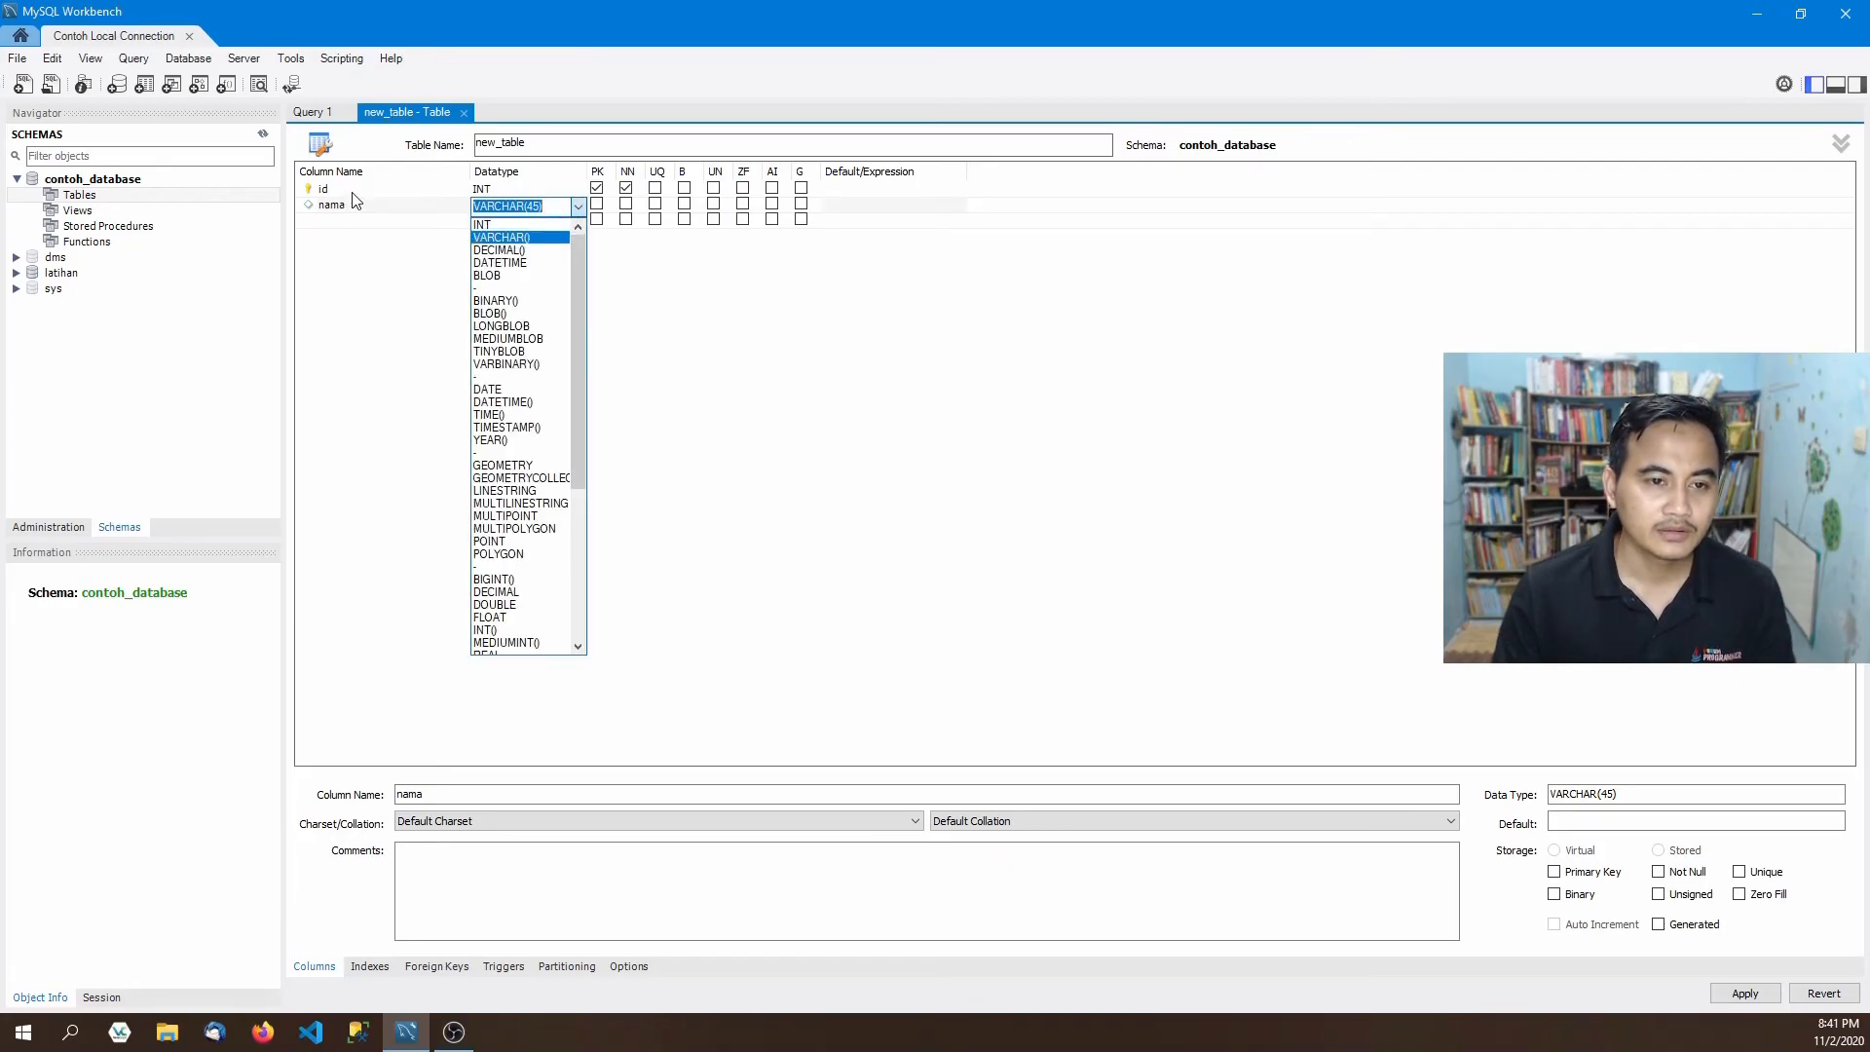
left_click(705, 304)
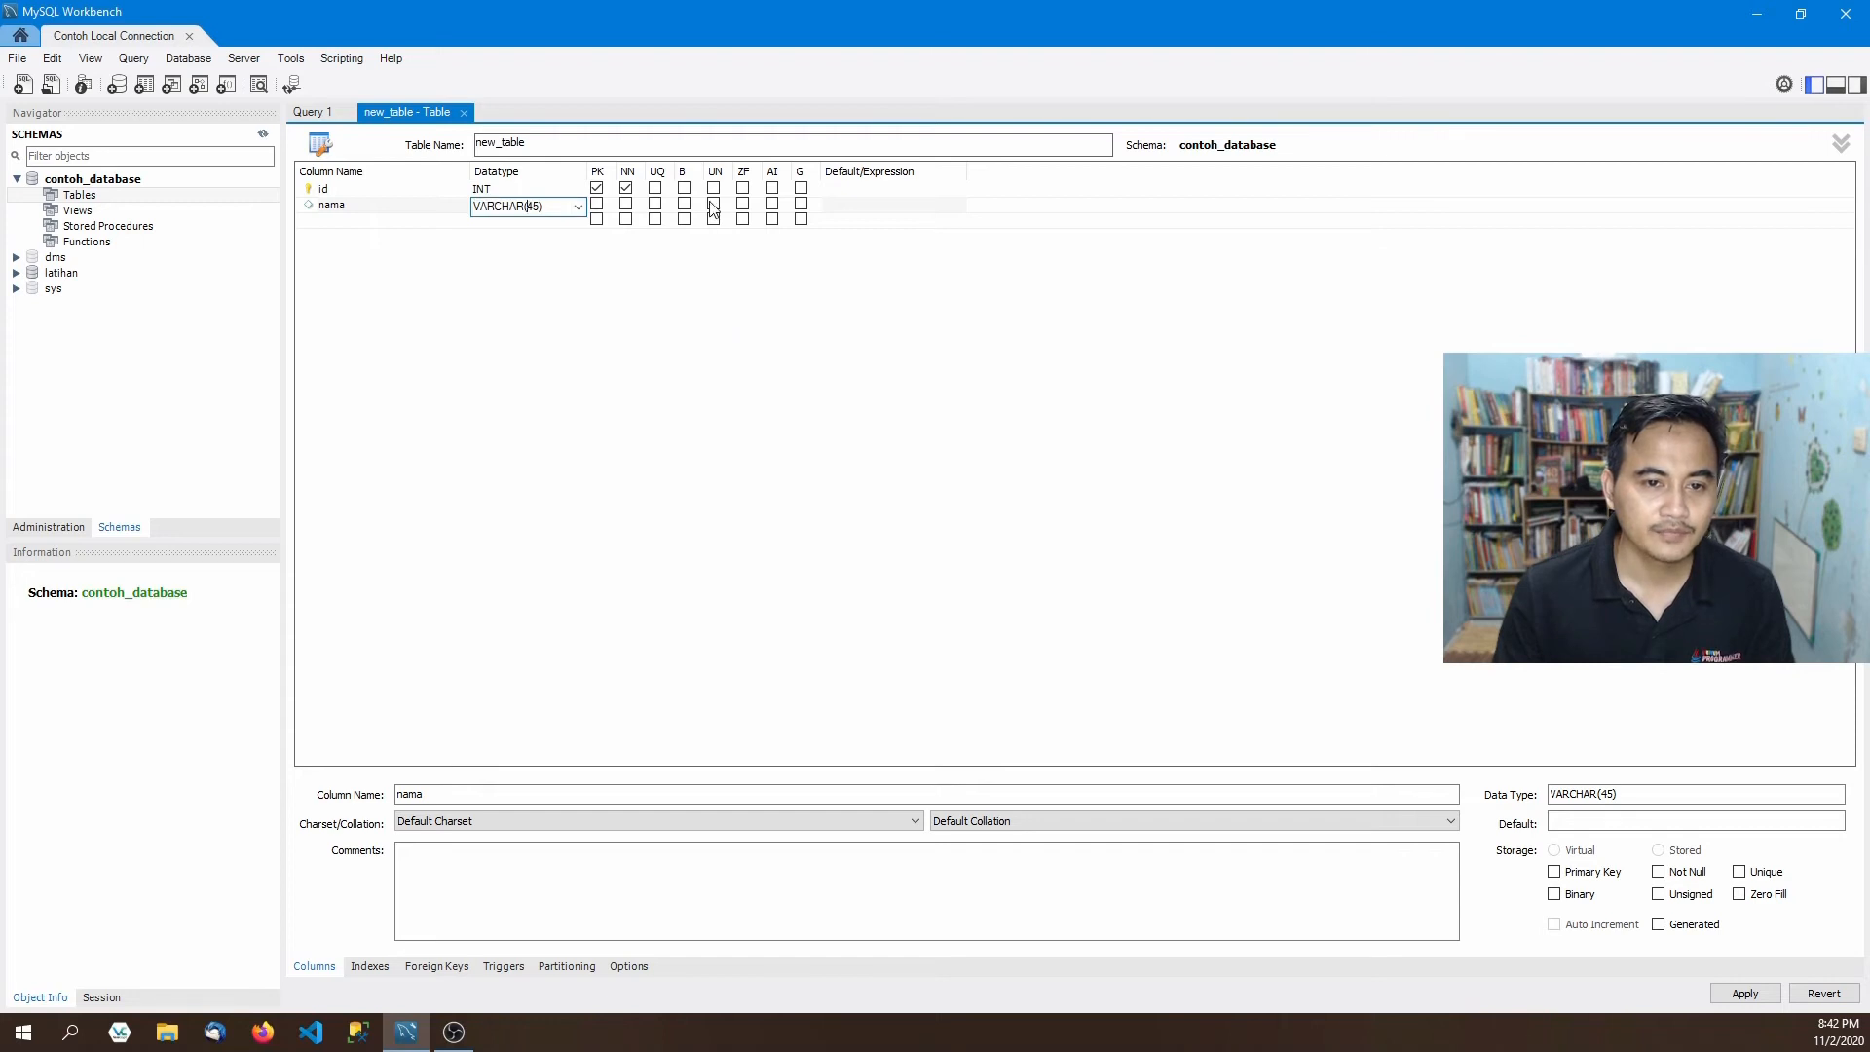
left_click(626, 205)
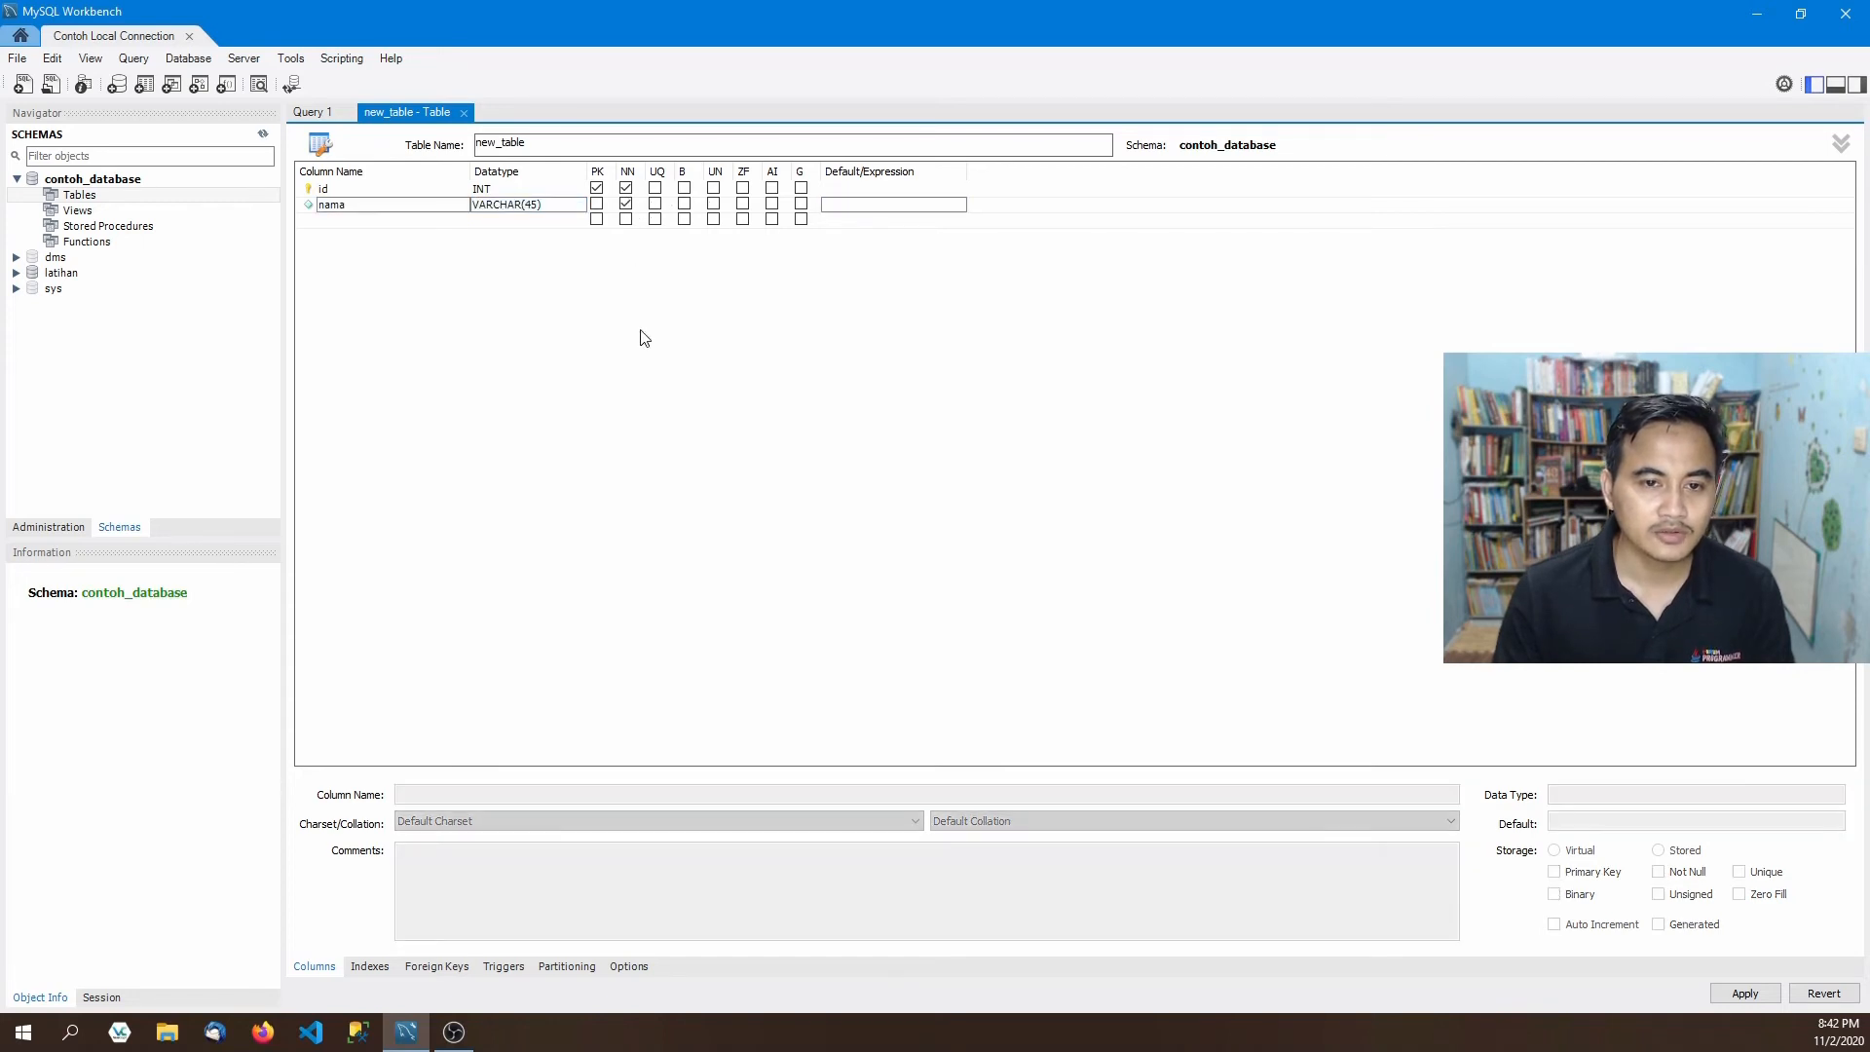
Mark the id column as Auto Increment and add a third column named alamat with the datatype VARCHAR(45).
left_click(772, 188)
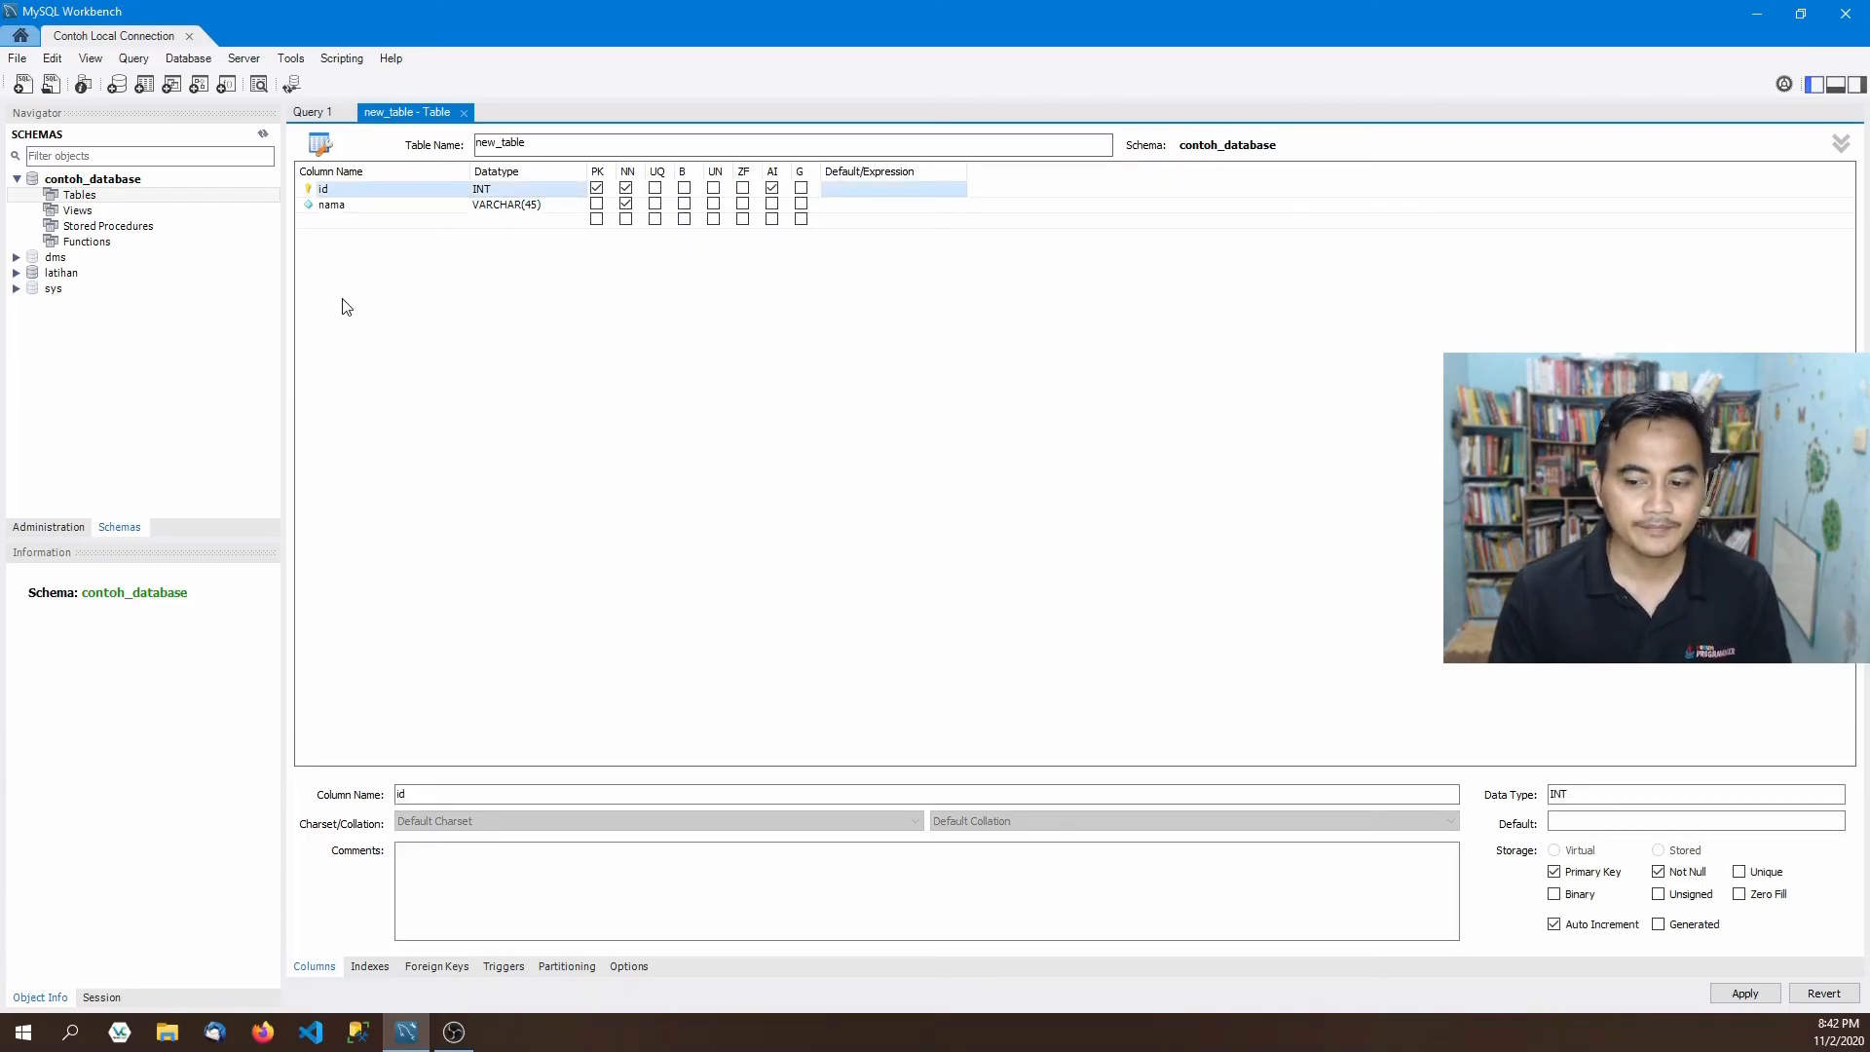
left_click(352, 226)
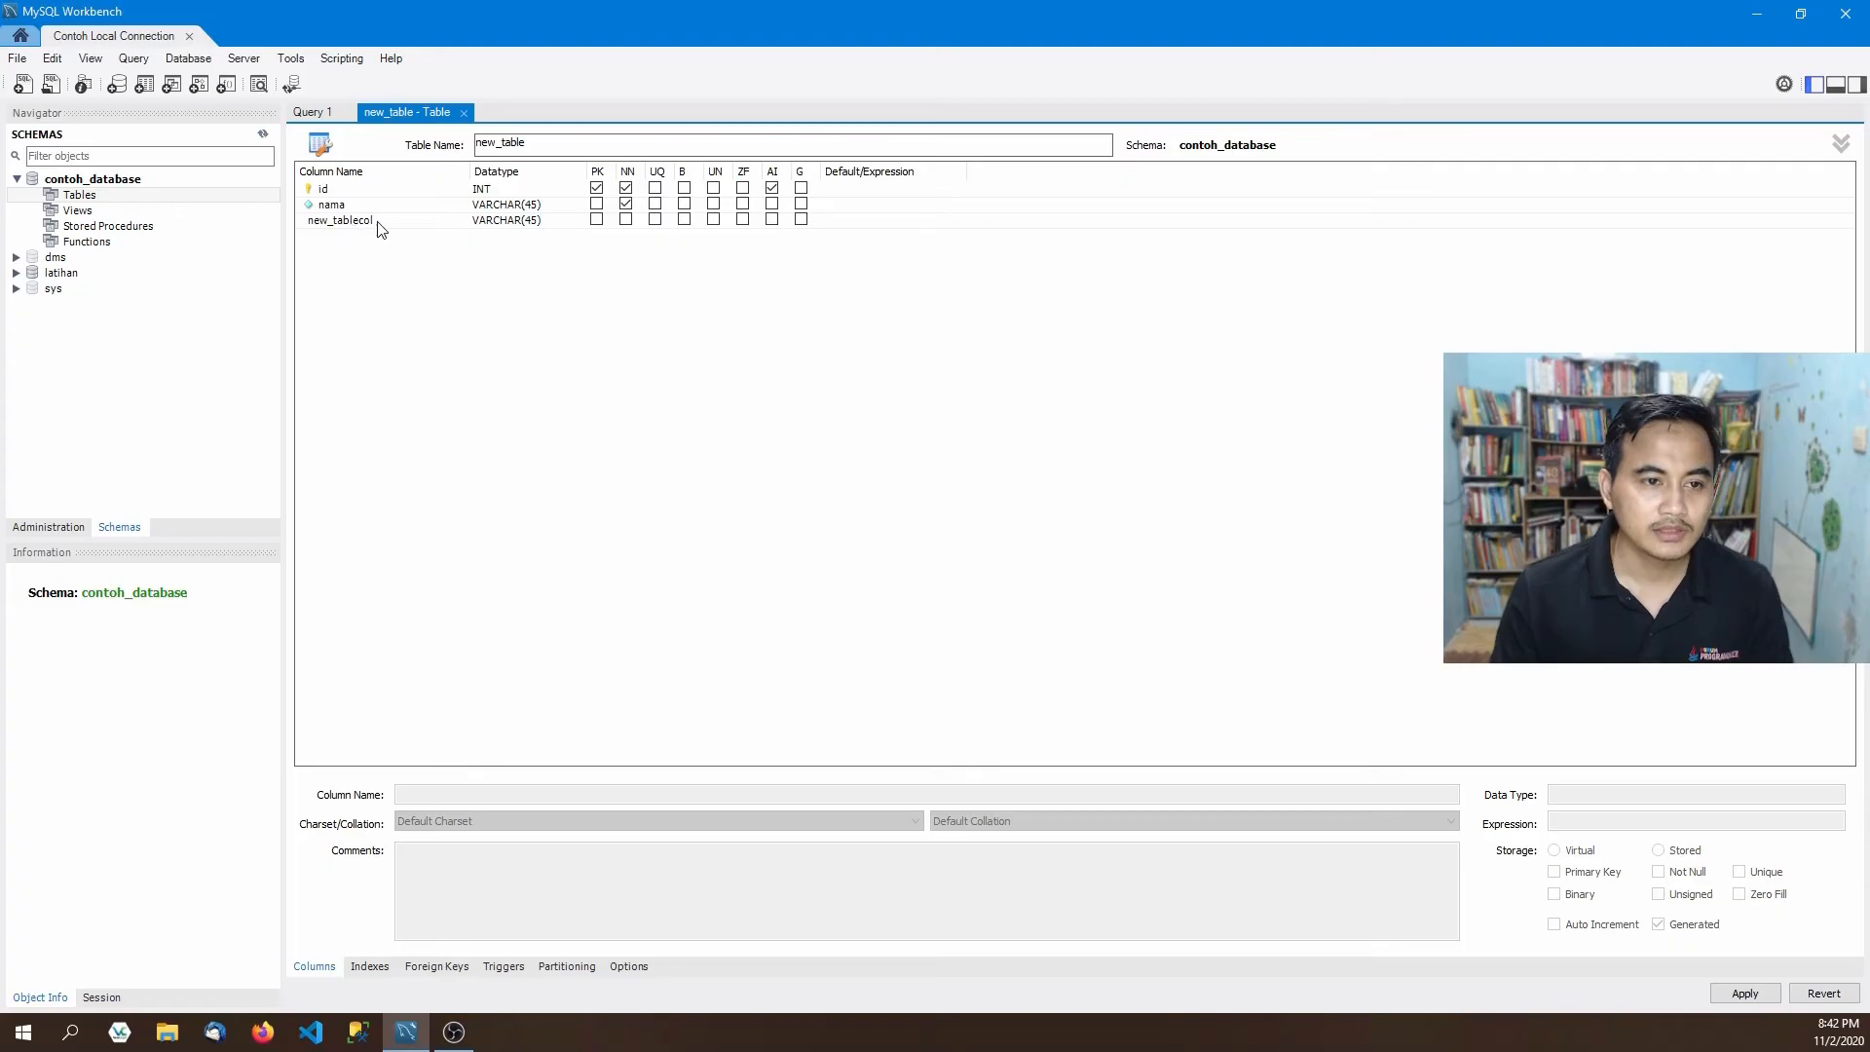
left_click(380, 228)
left_click(382, 221)
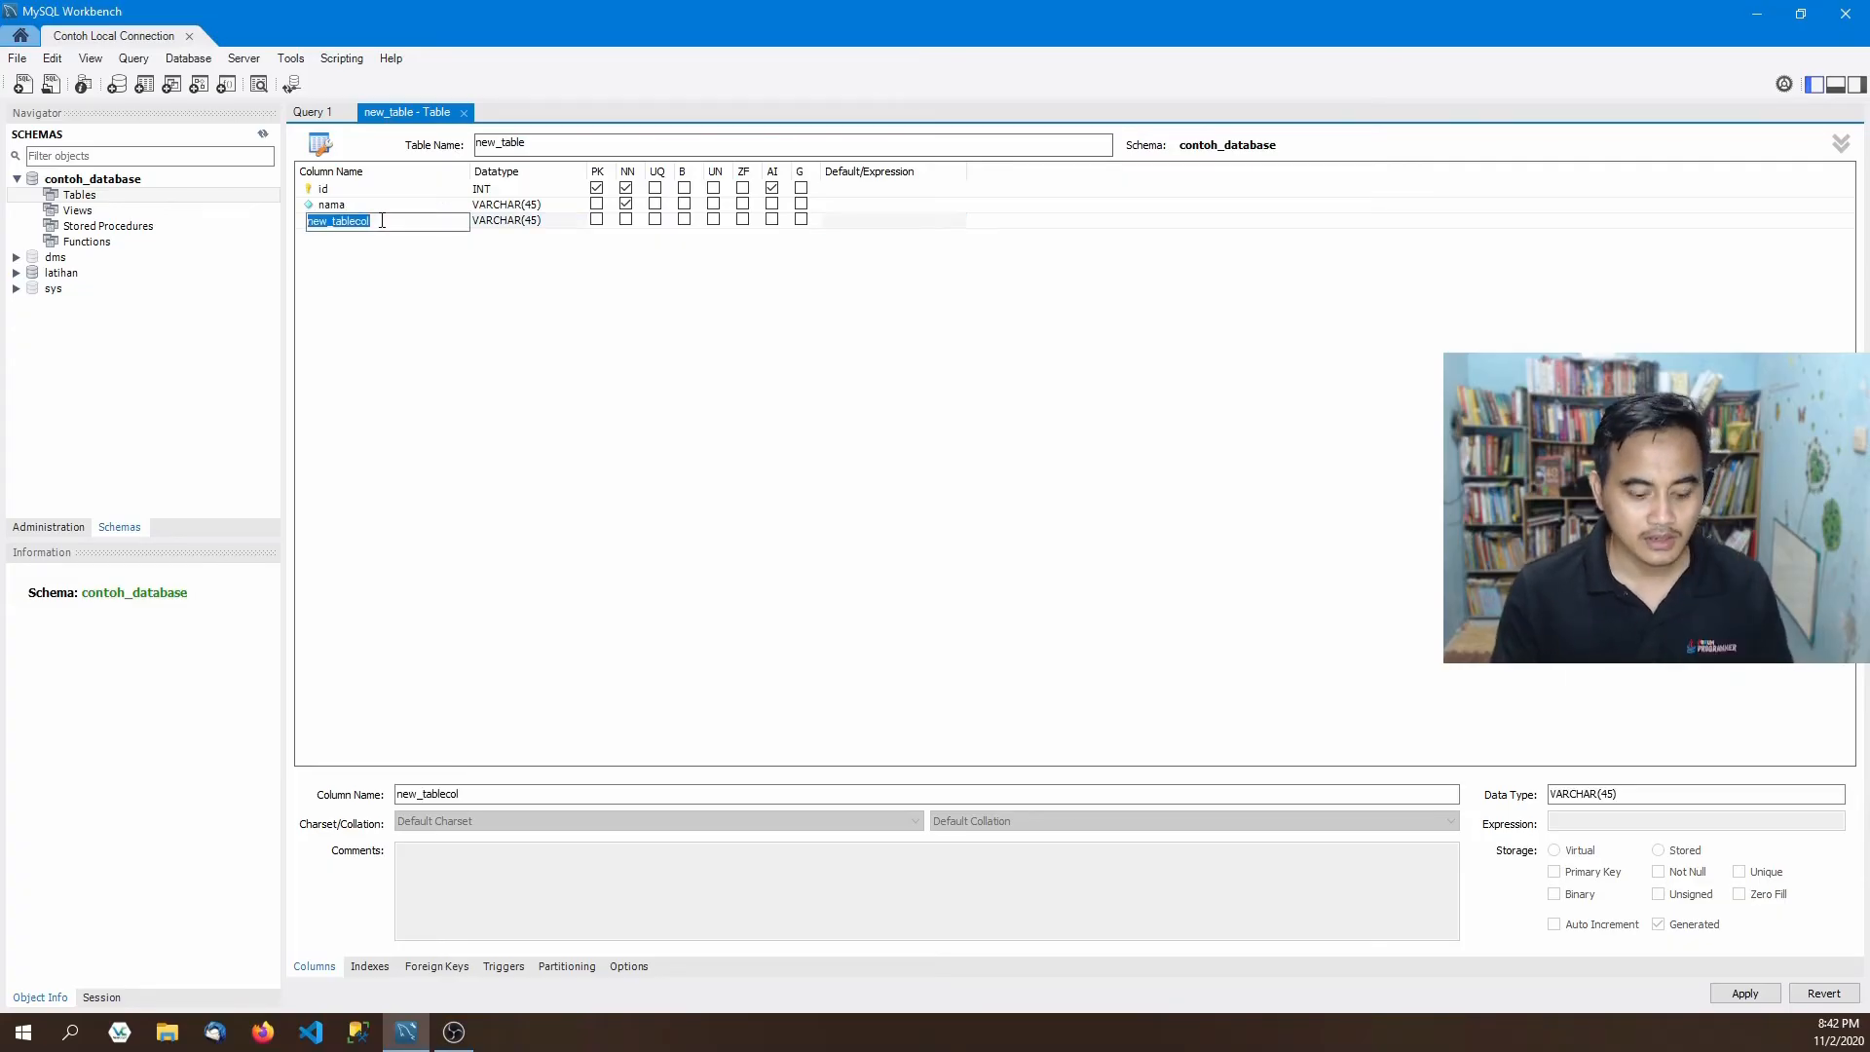
type("alamat")
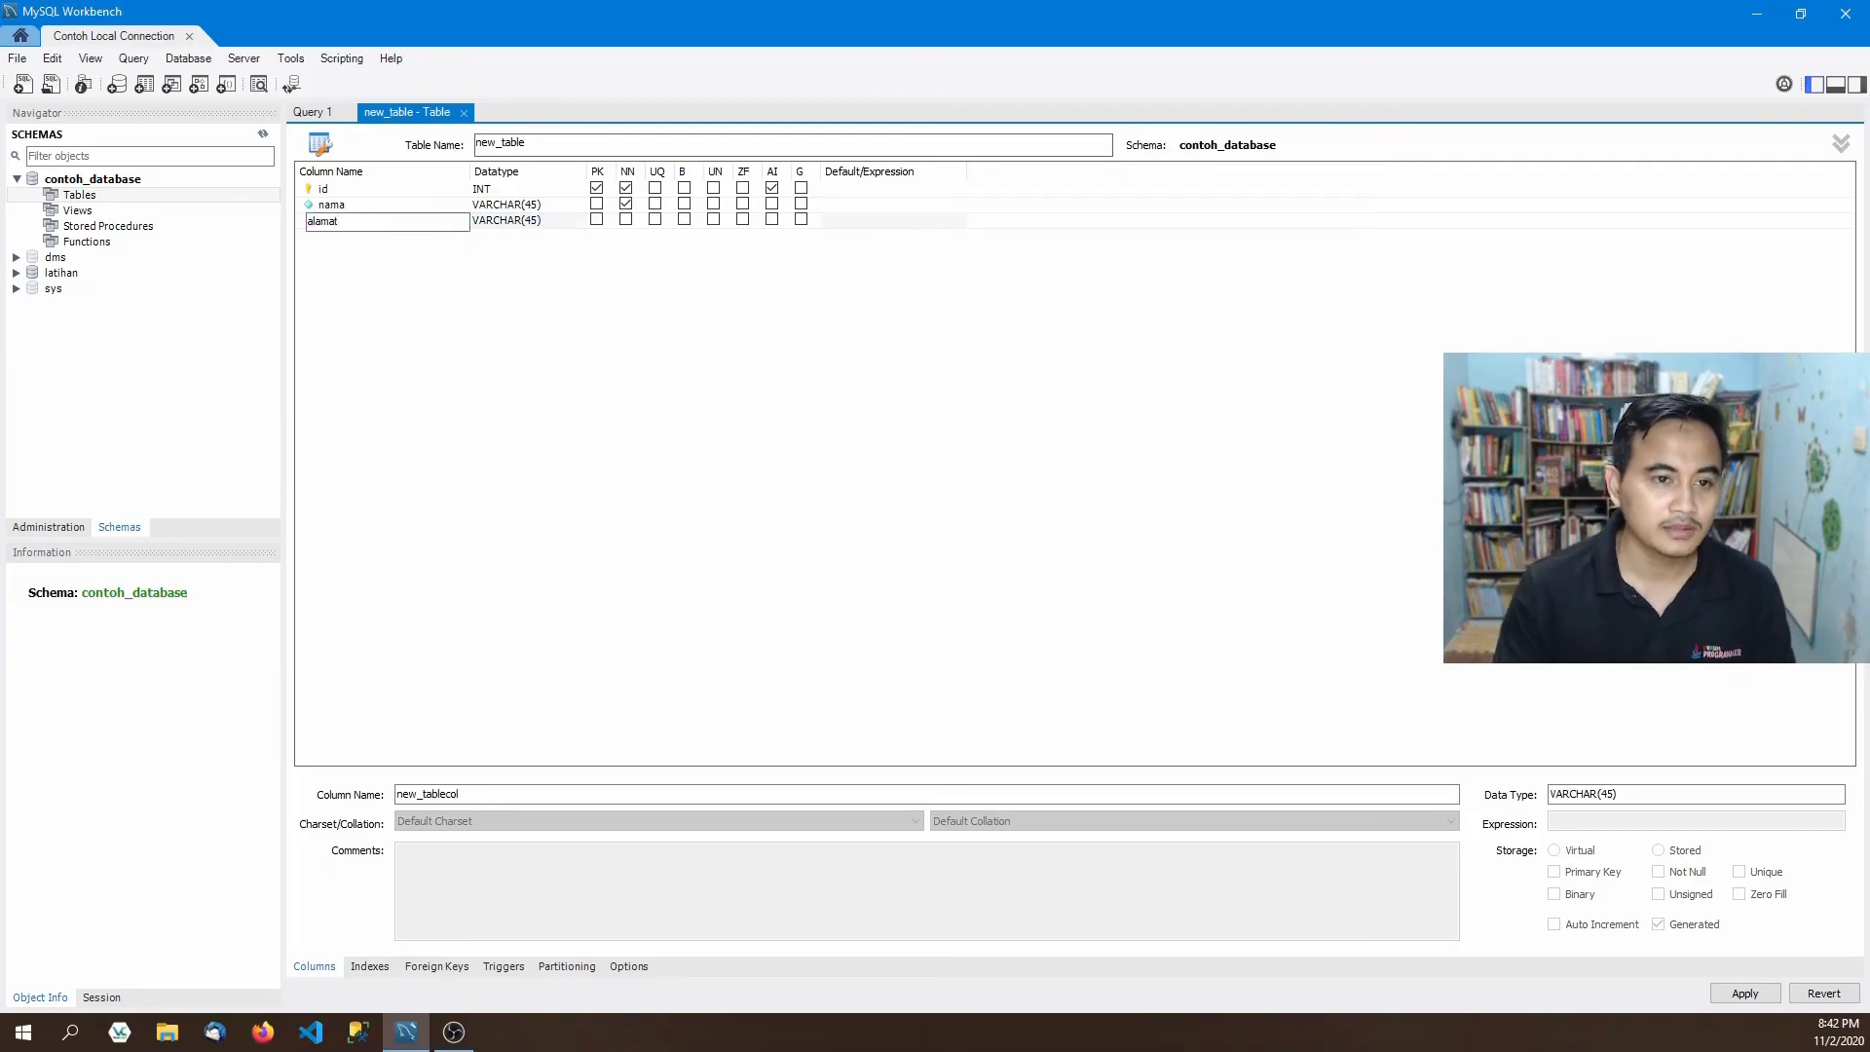
left_click(421, 282)
left_click(546, 223)
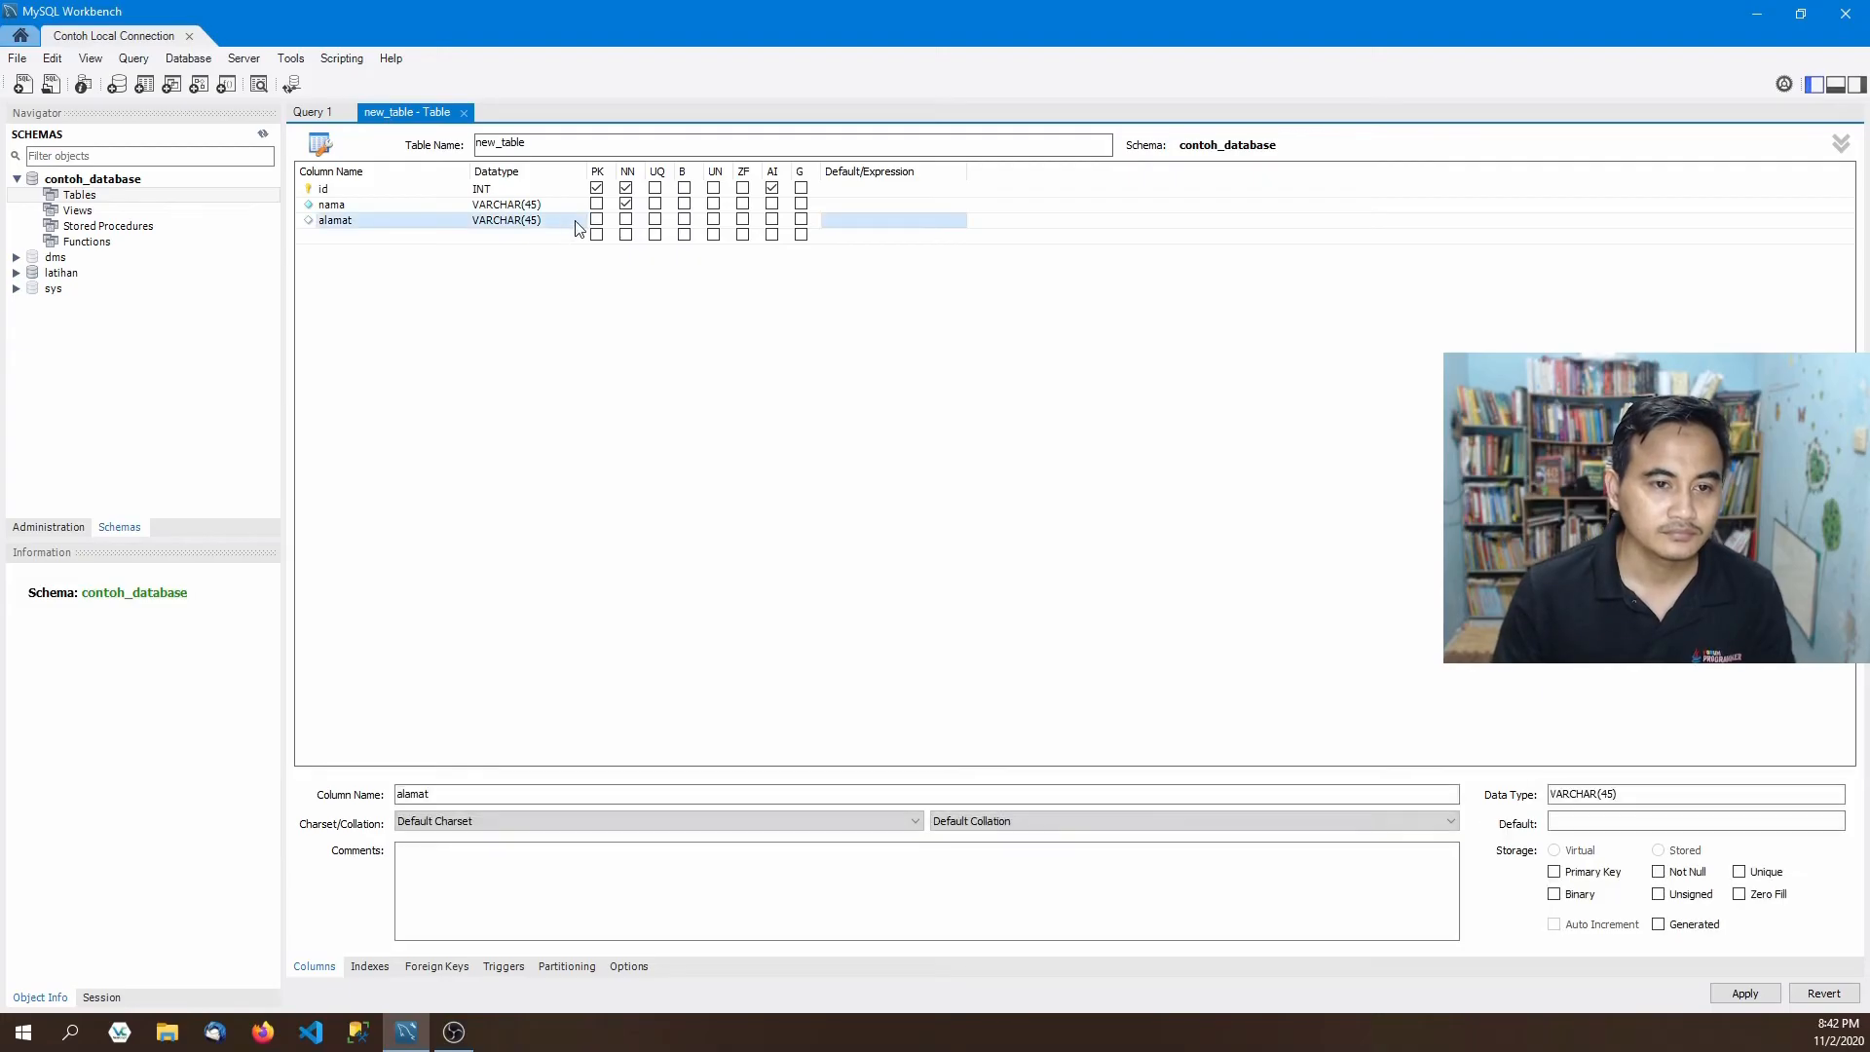
Add a fourth column named tgl_lahir to the table and set its datatype to DATE.
double_click(333, 236)
type("t")
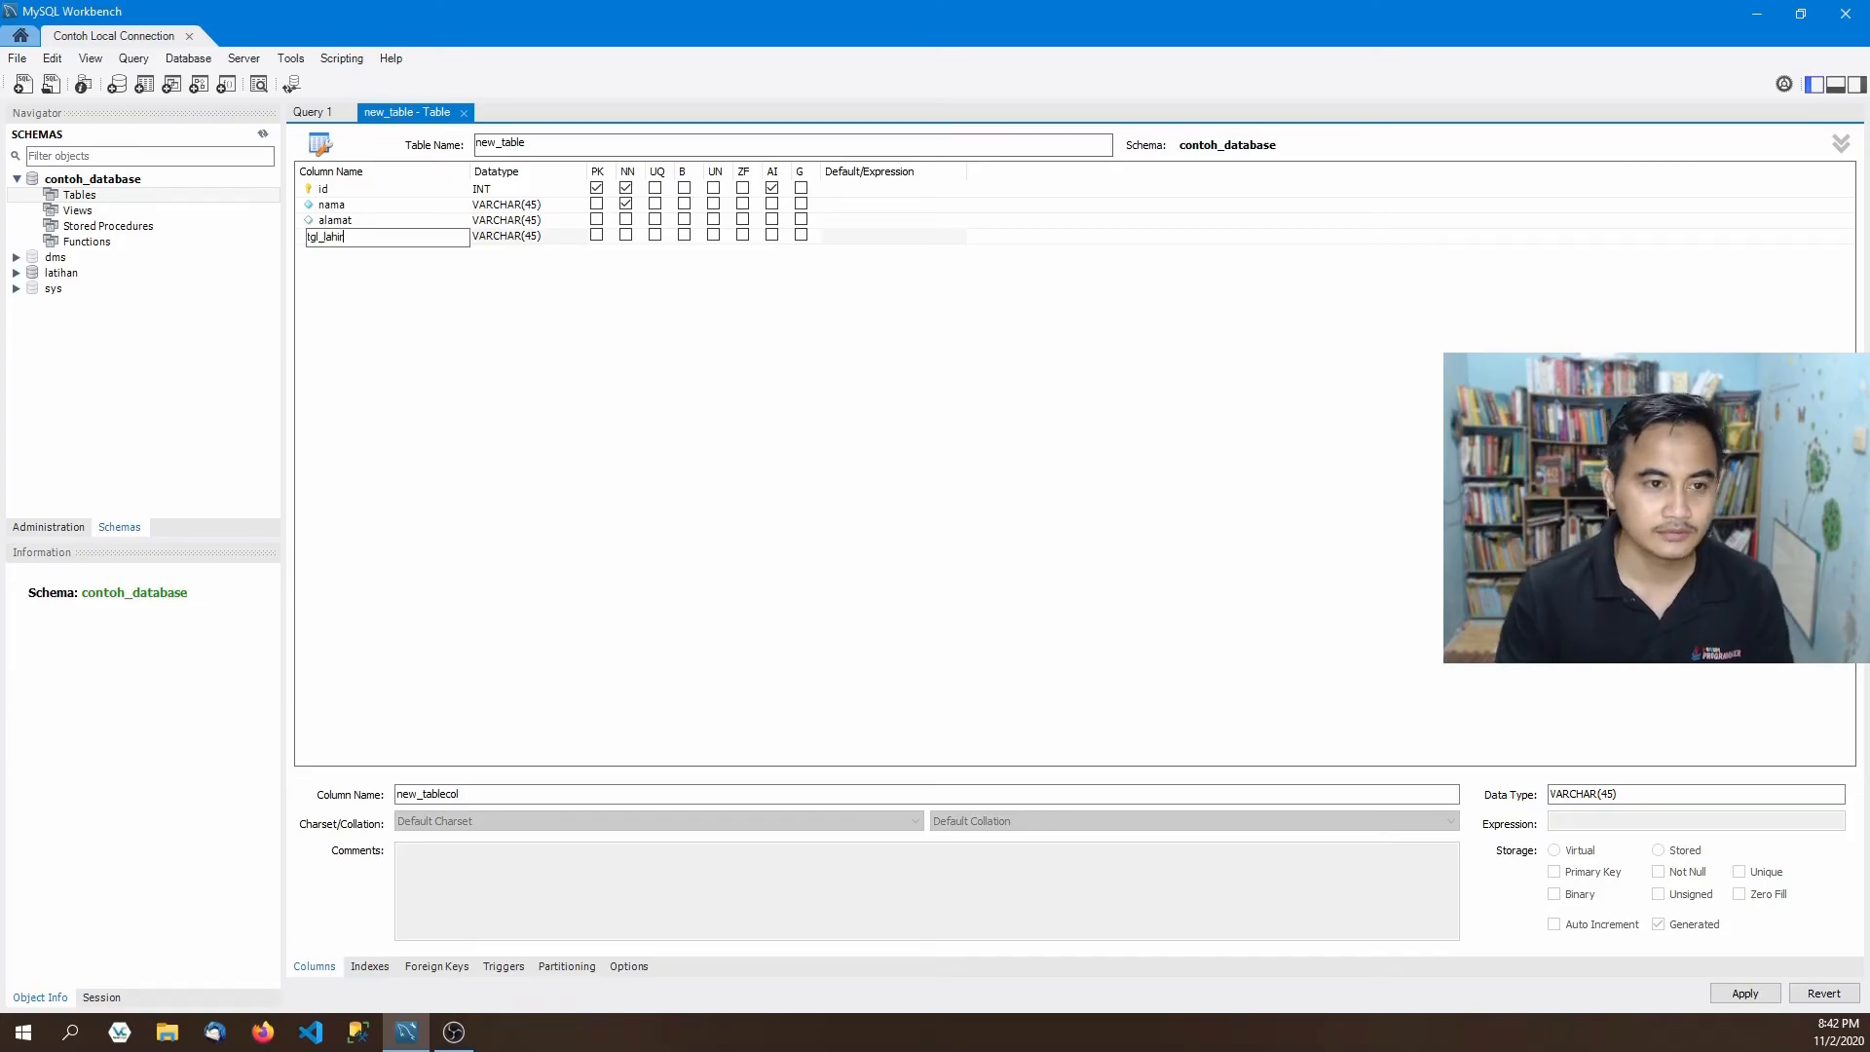
type("gl_lahir")
left_click(489, 299)
left_click(560, 242)
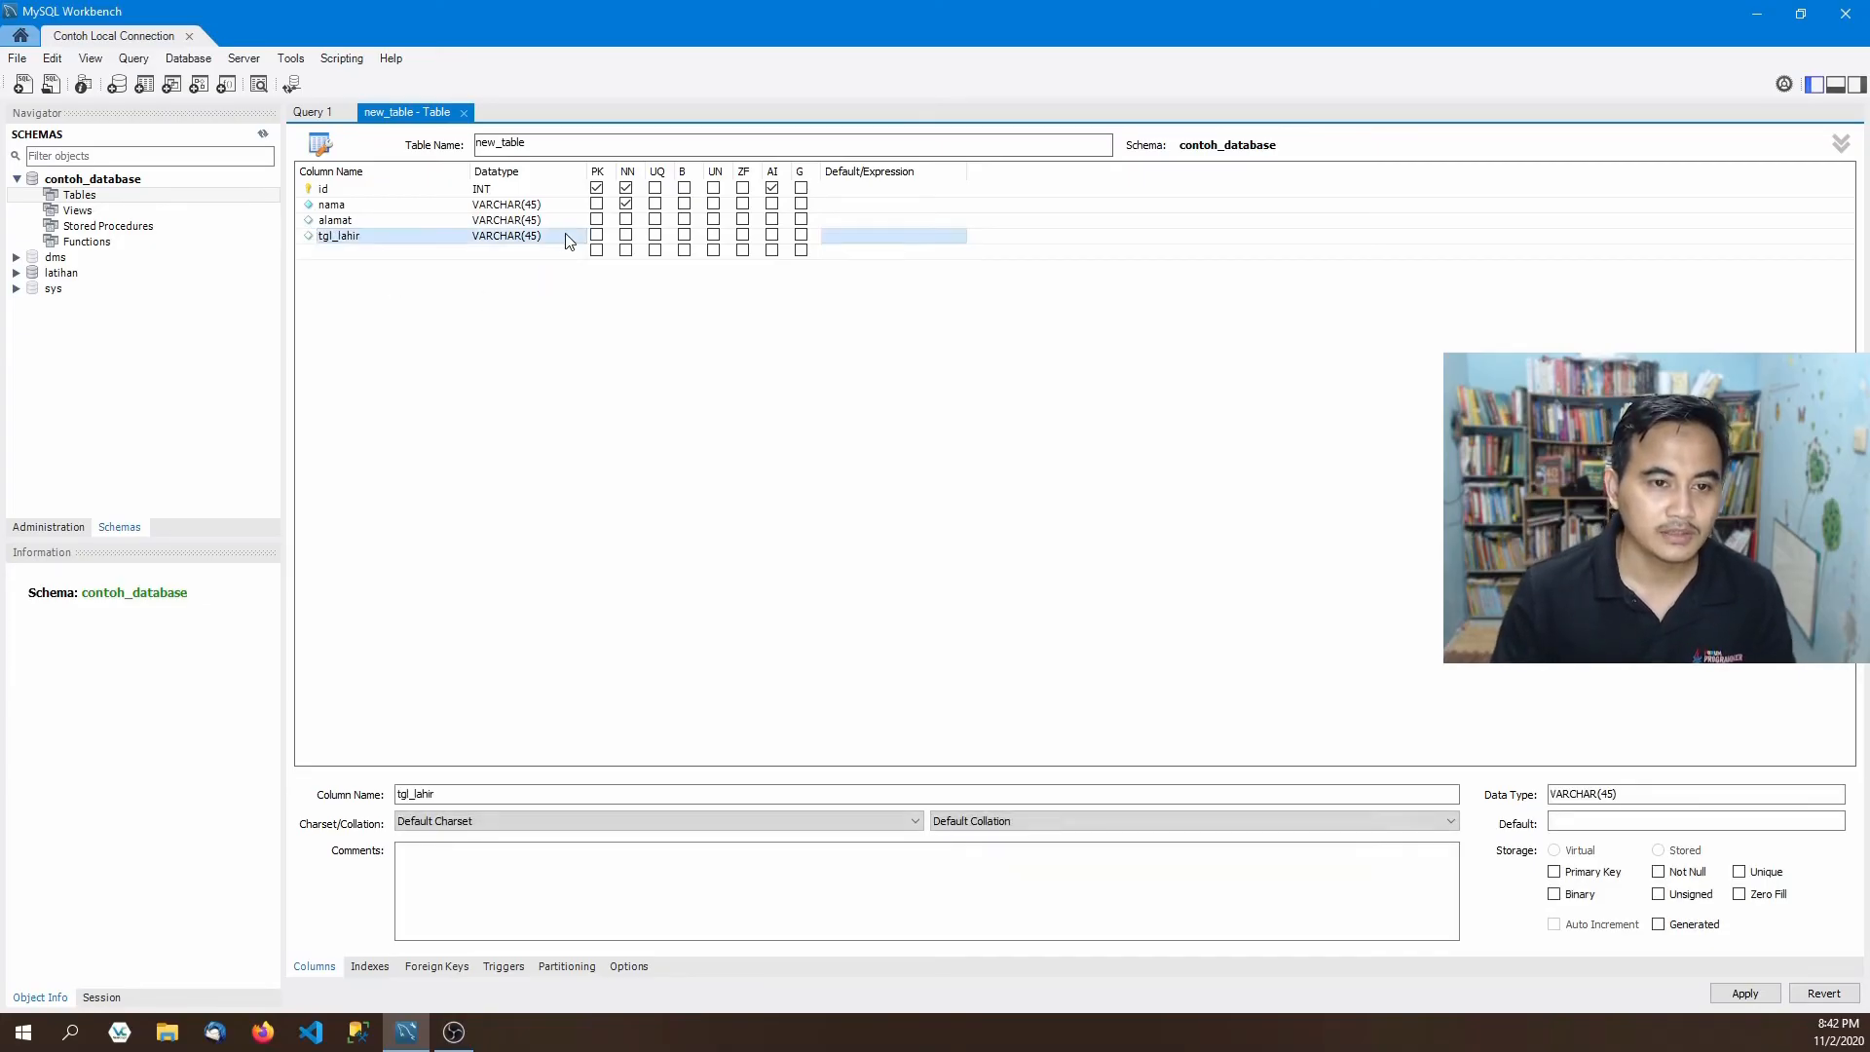
left_click(578, 239)
left_click(578, 238)
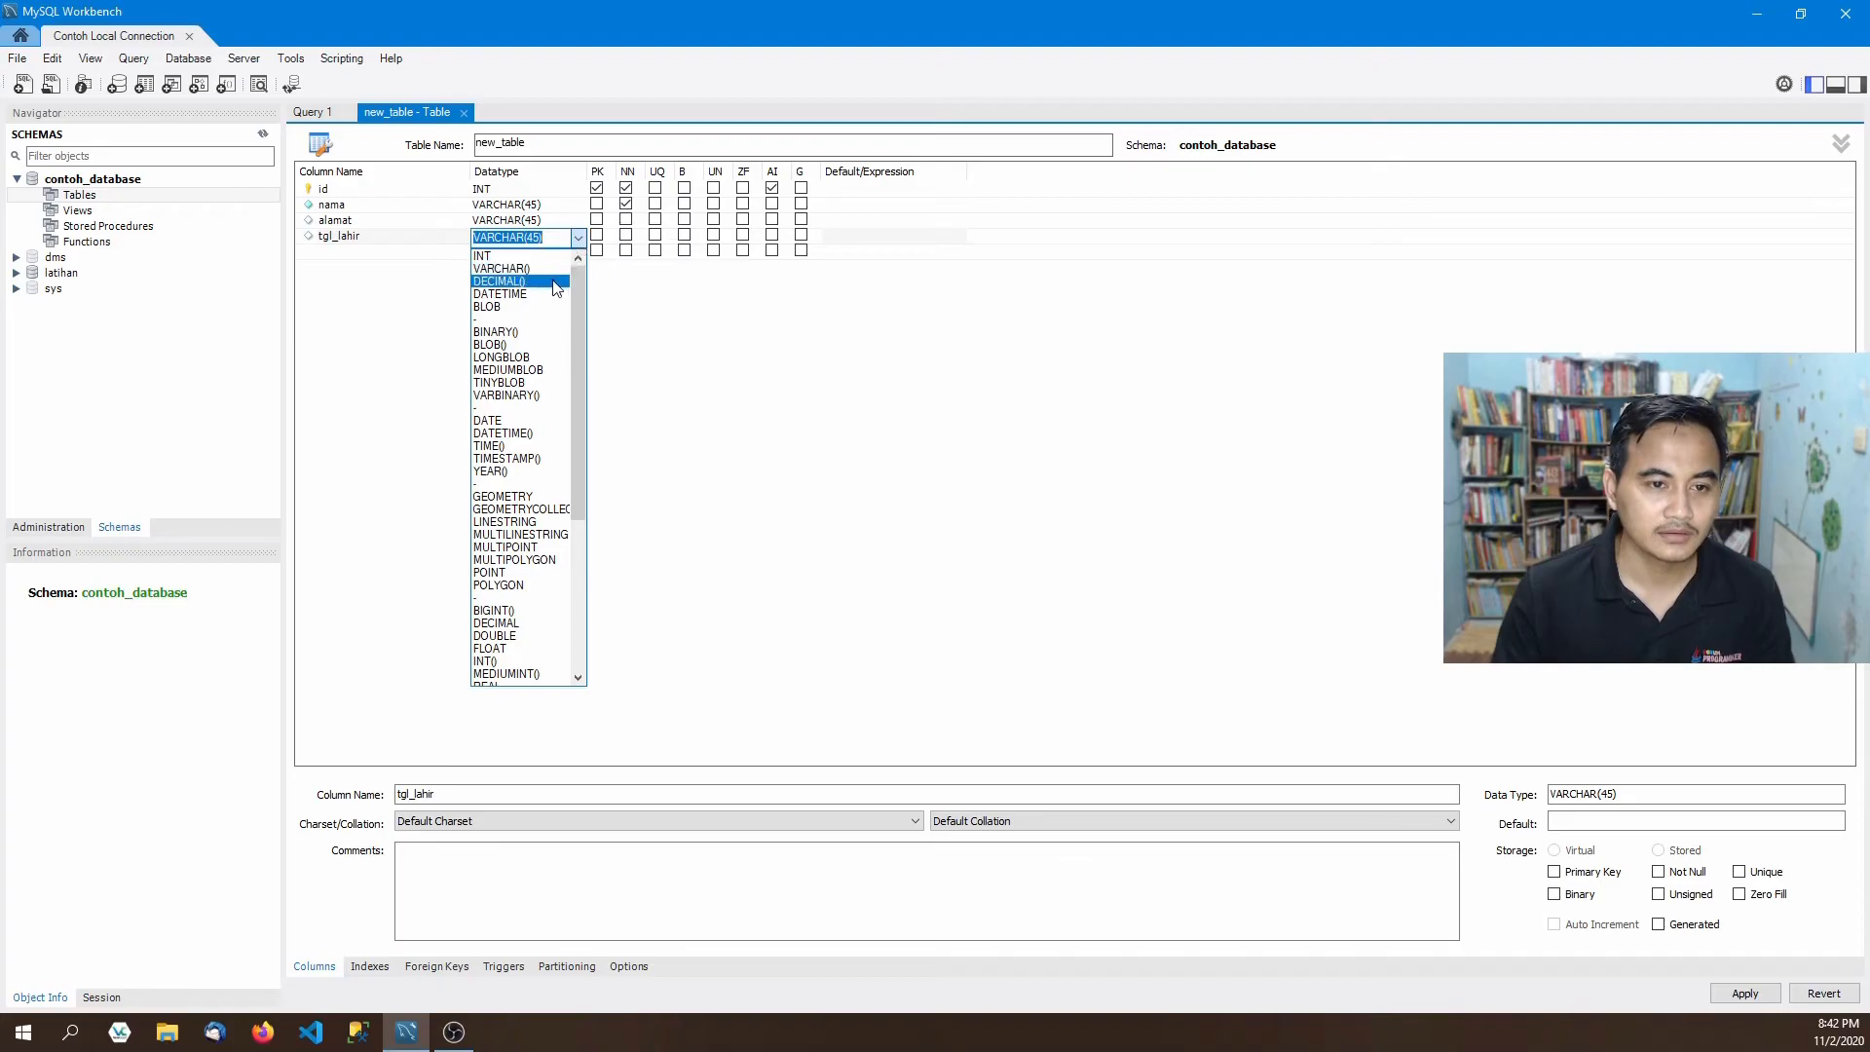
left_click(513, 419)
left_click(659, 426)
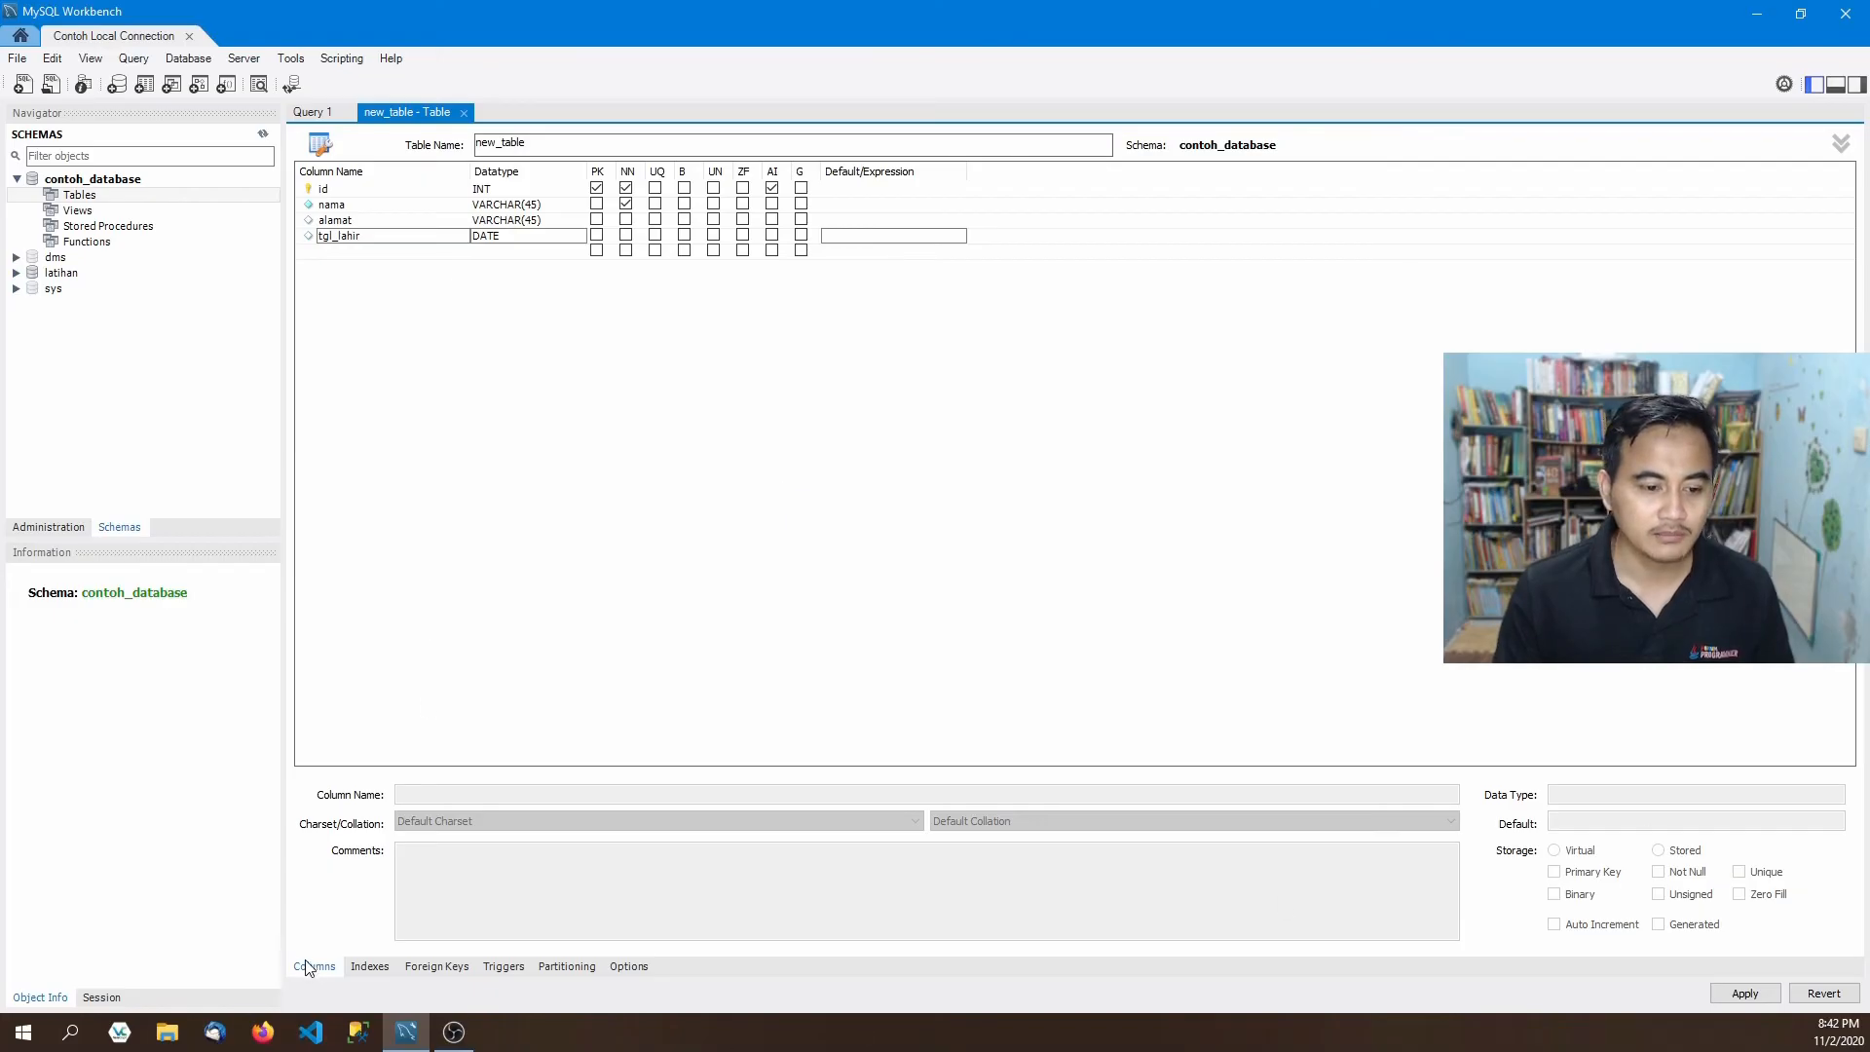
Examine the new table's PRIMARY index, its id column entry and the available index storage types.
left_click(370, 968)
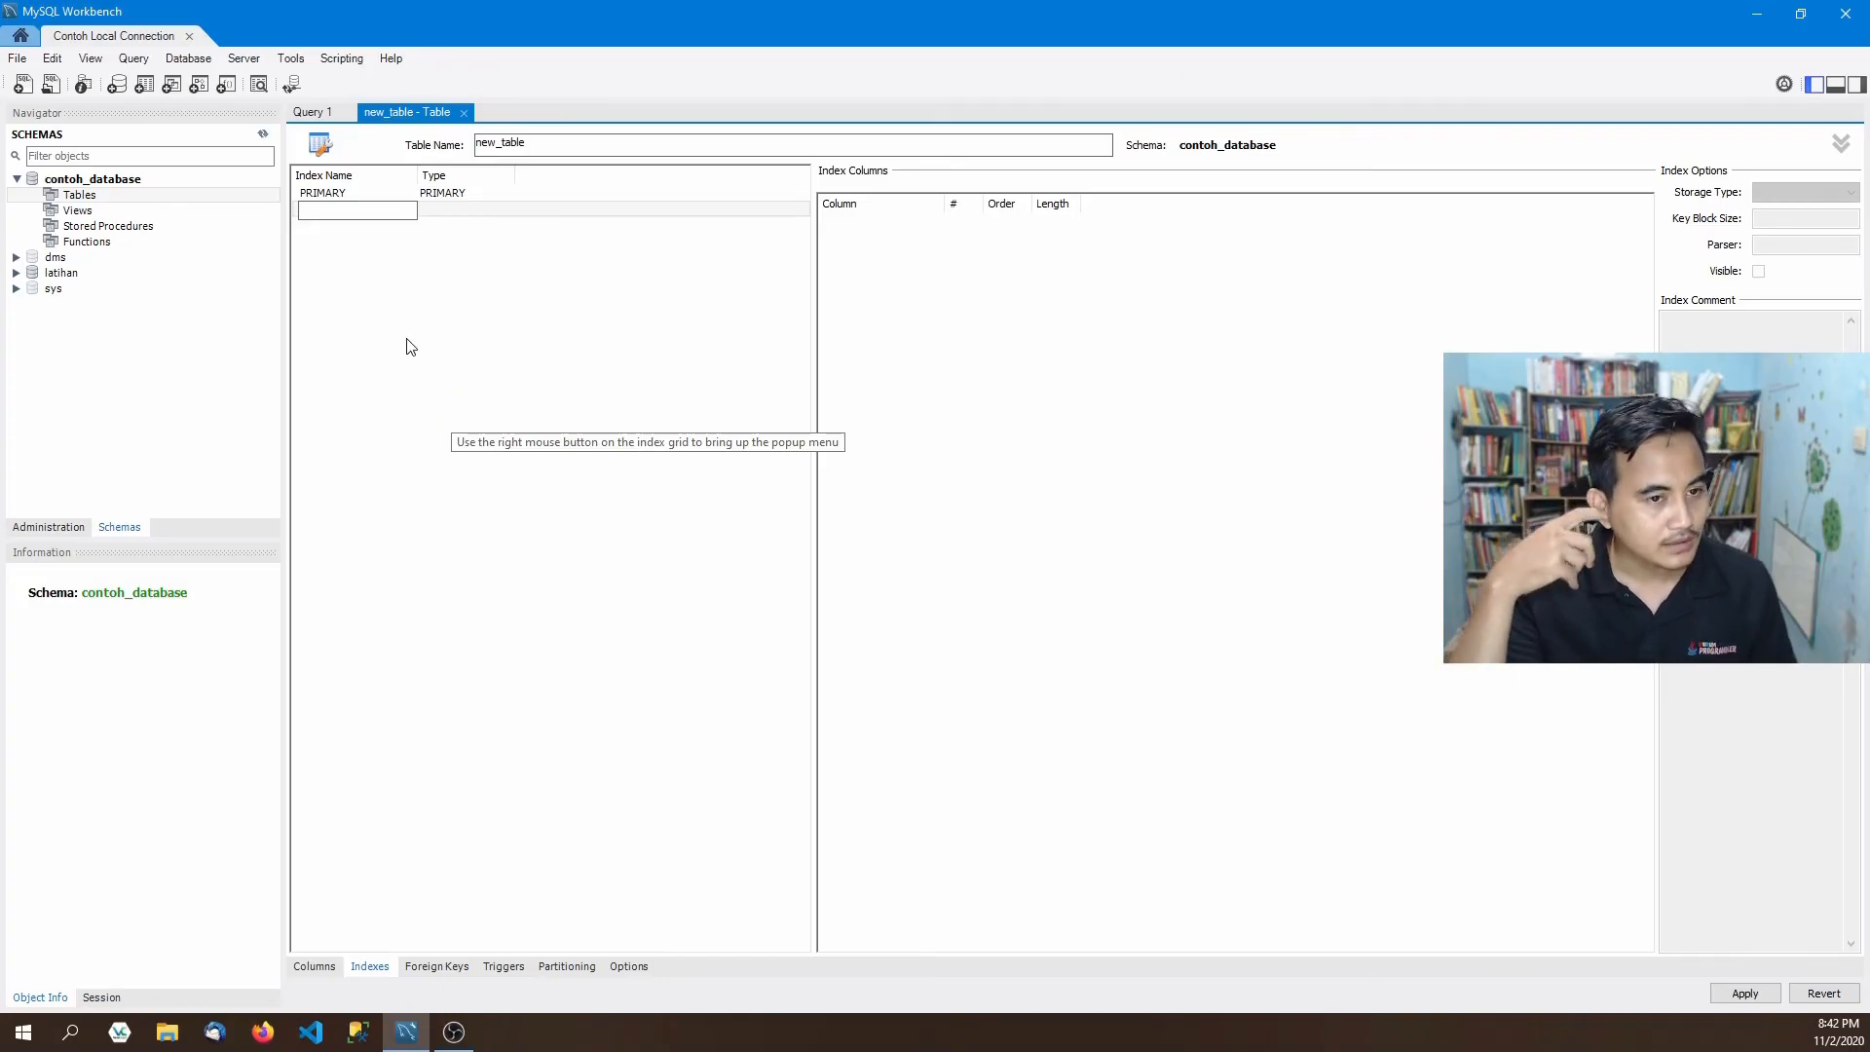
left_click(334, 194)
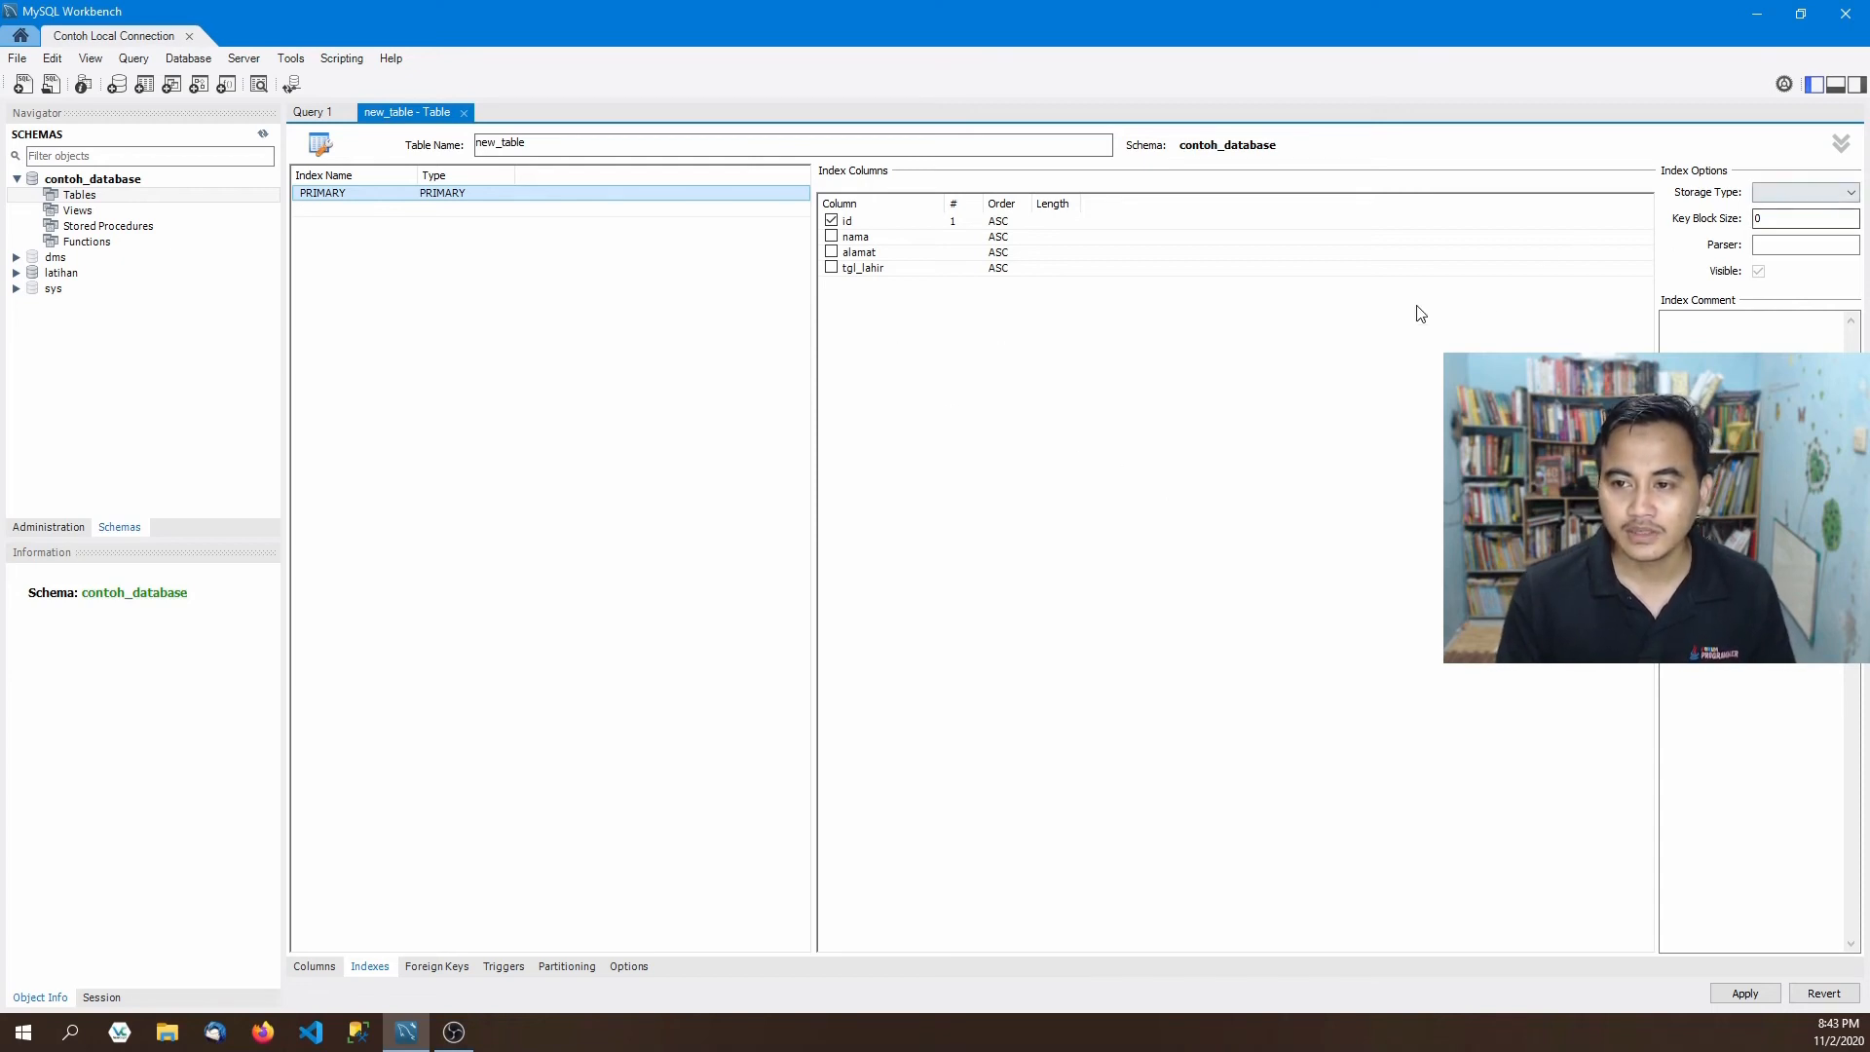
left_click(877, 223)
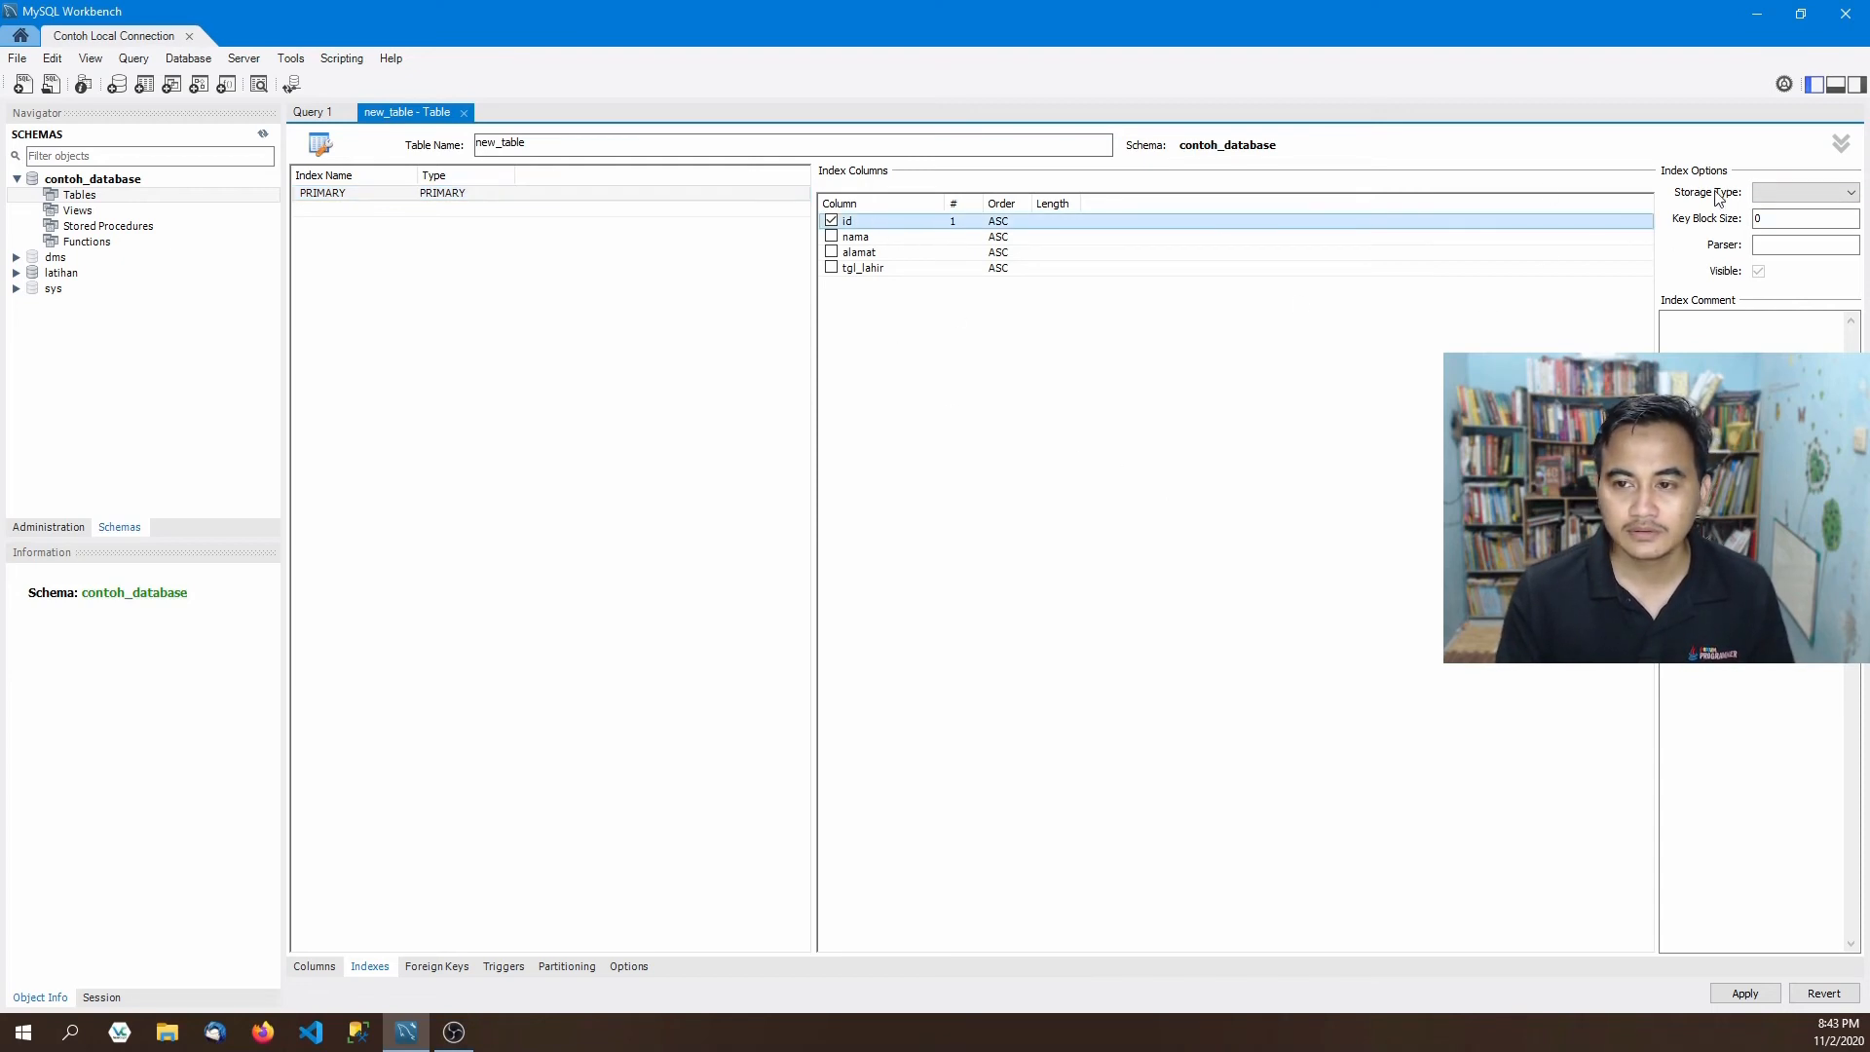
left_click(1850, 192)
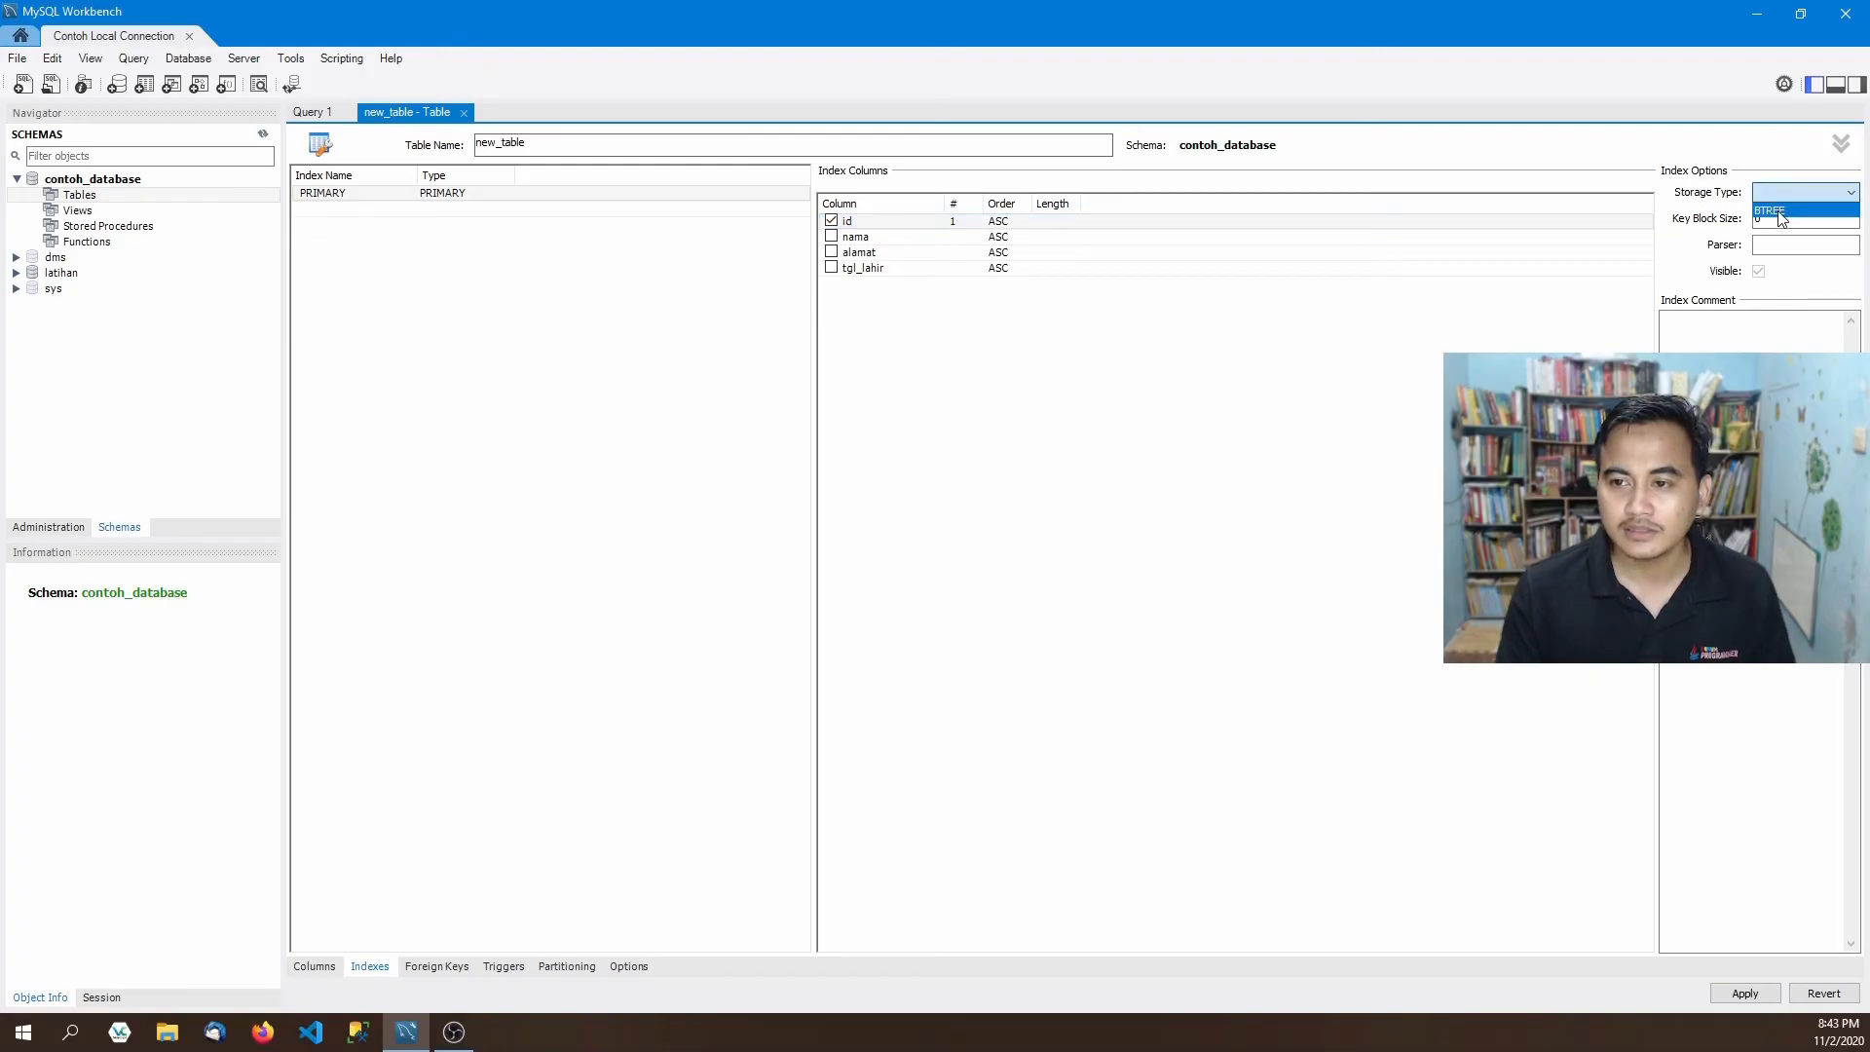
left_click(1761, 301)
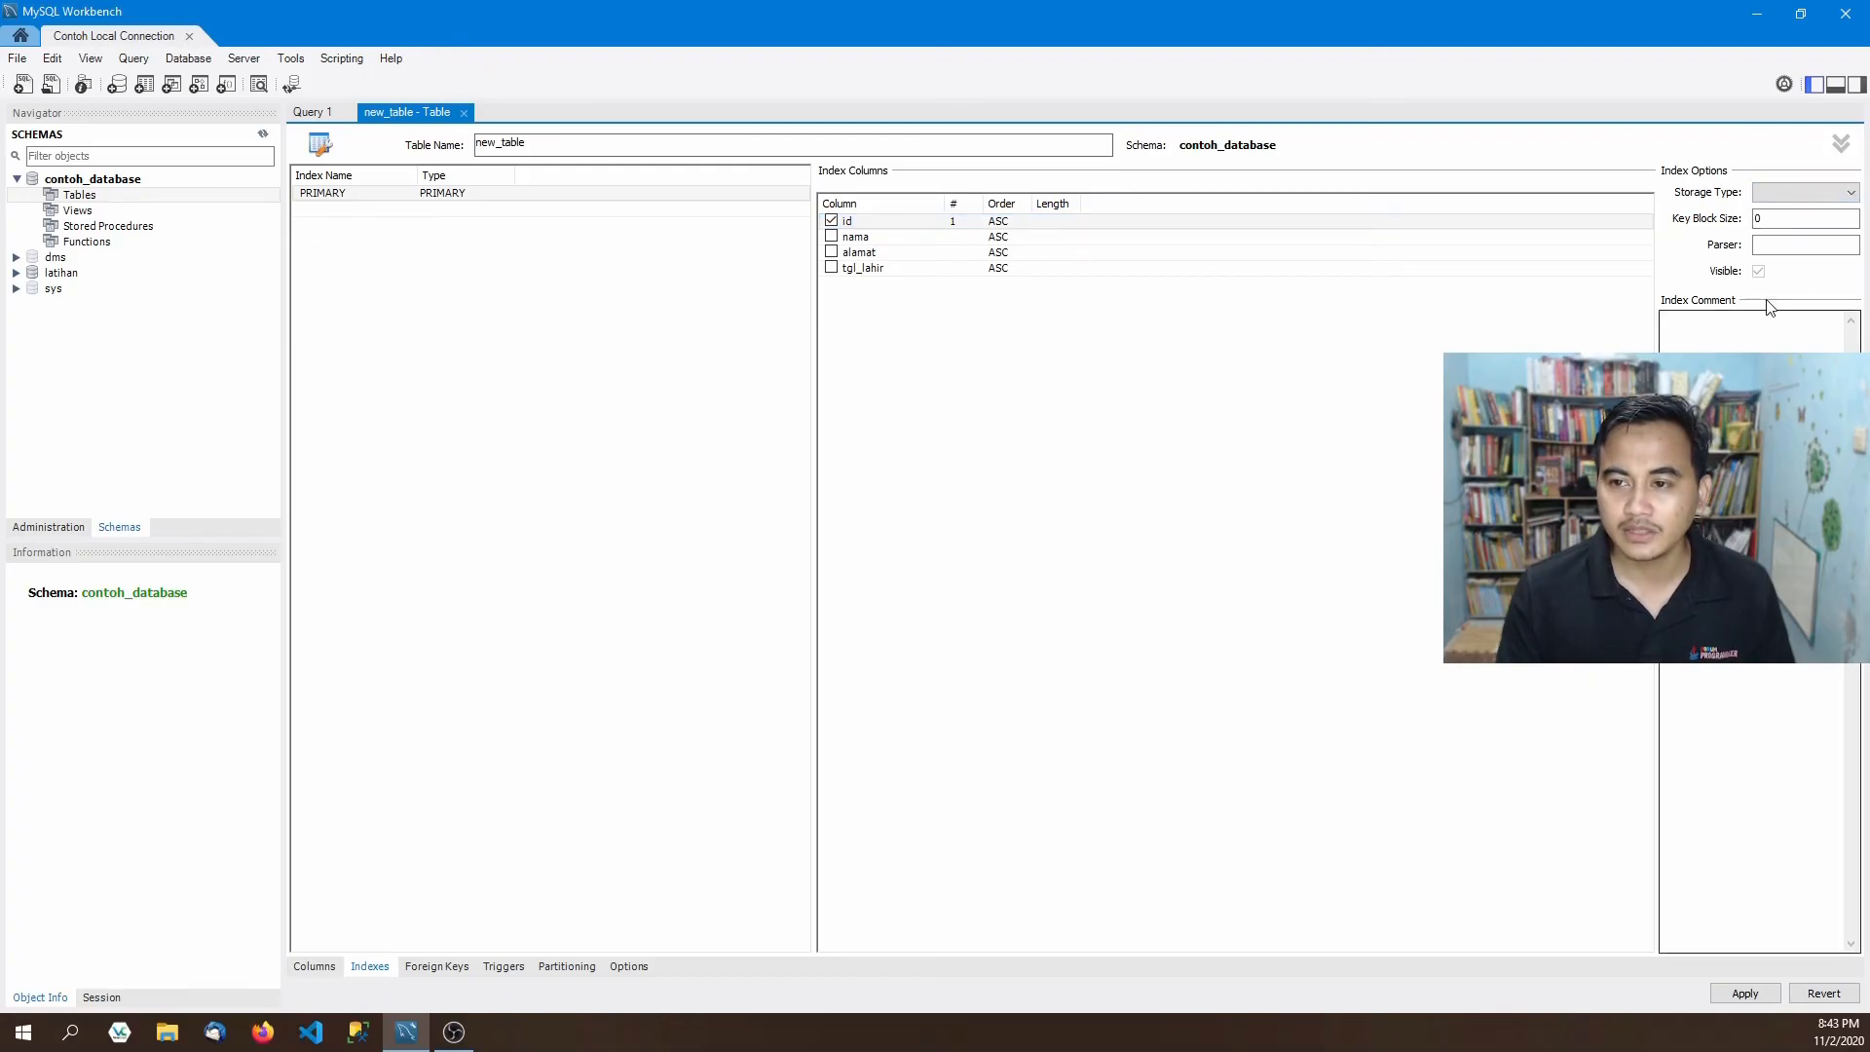
Review the foreign key settings of the new table without defining a foreign key.
left_click(437, 967)
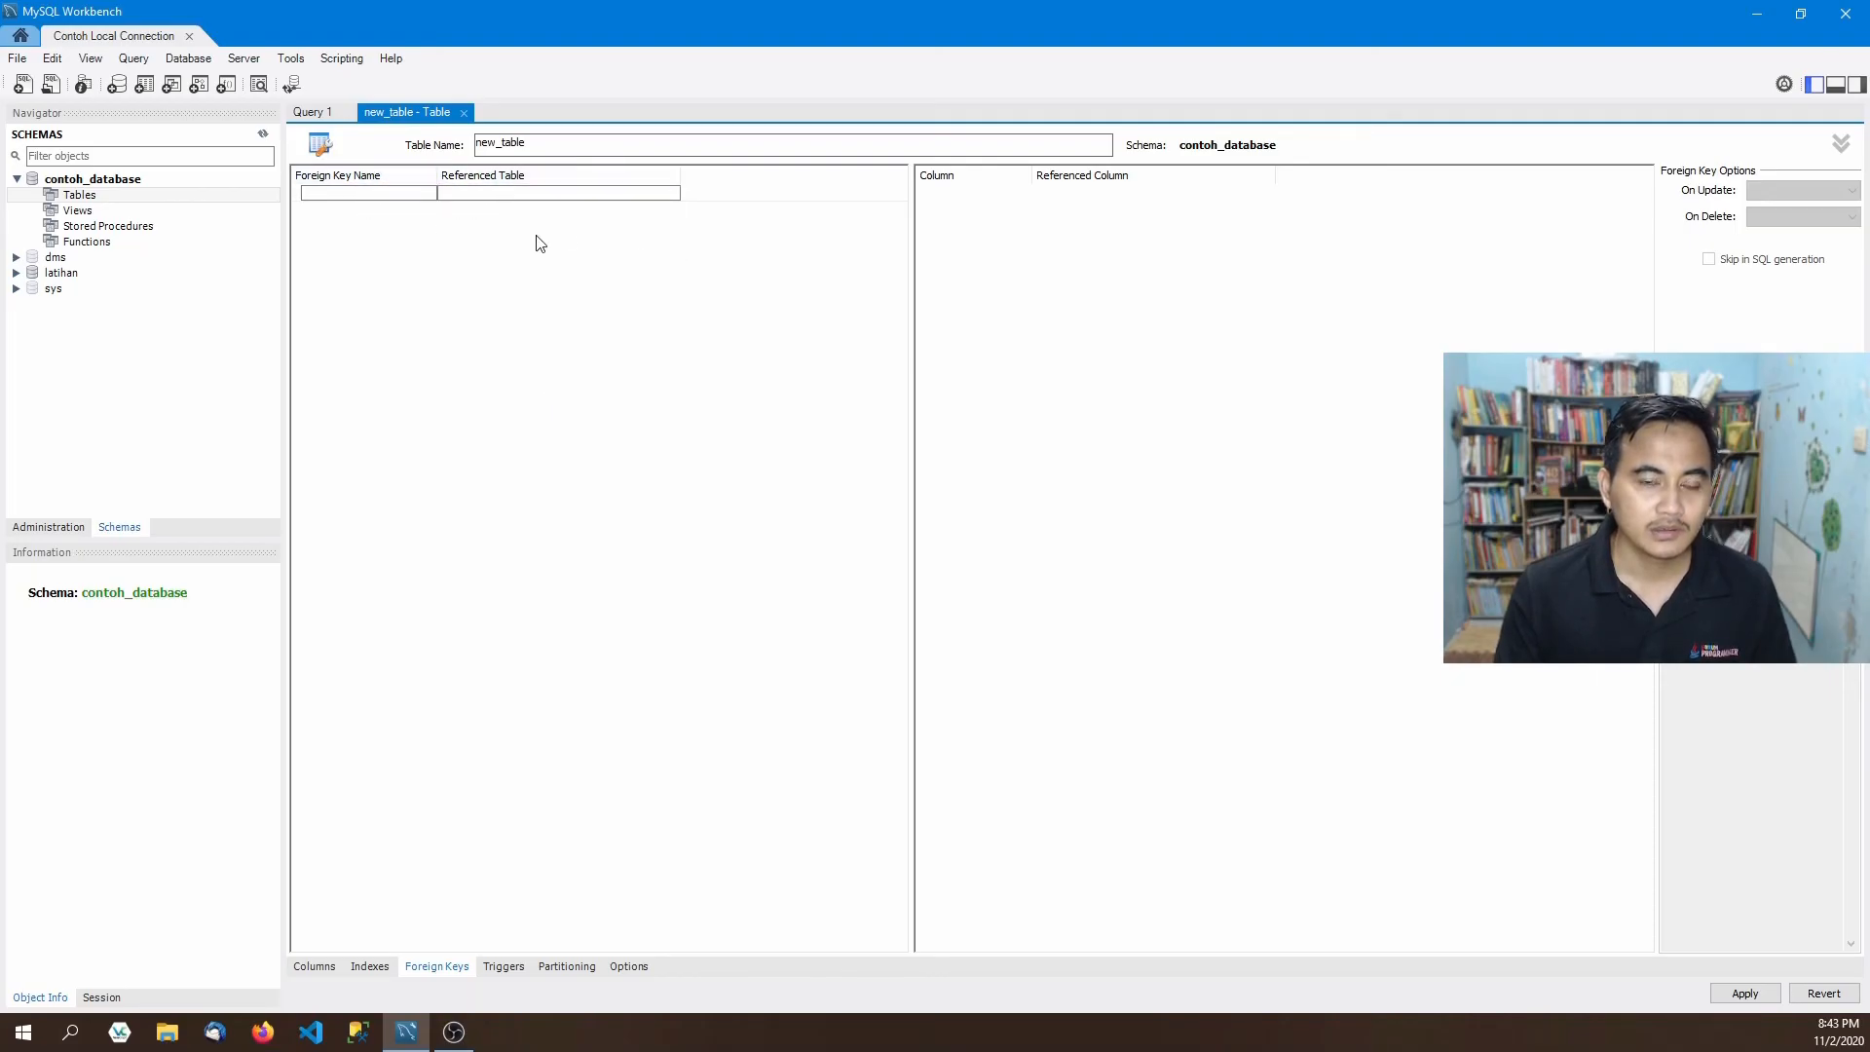
left_click(380, 198)
left_click(399, 200)
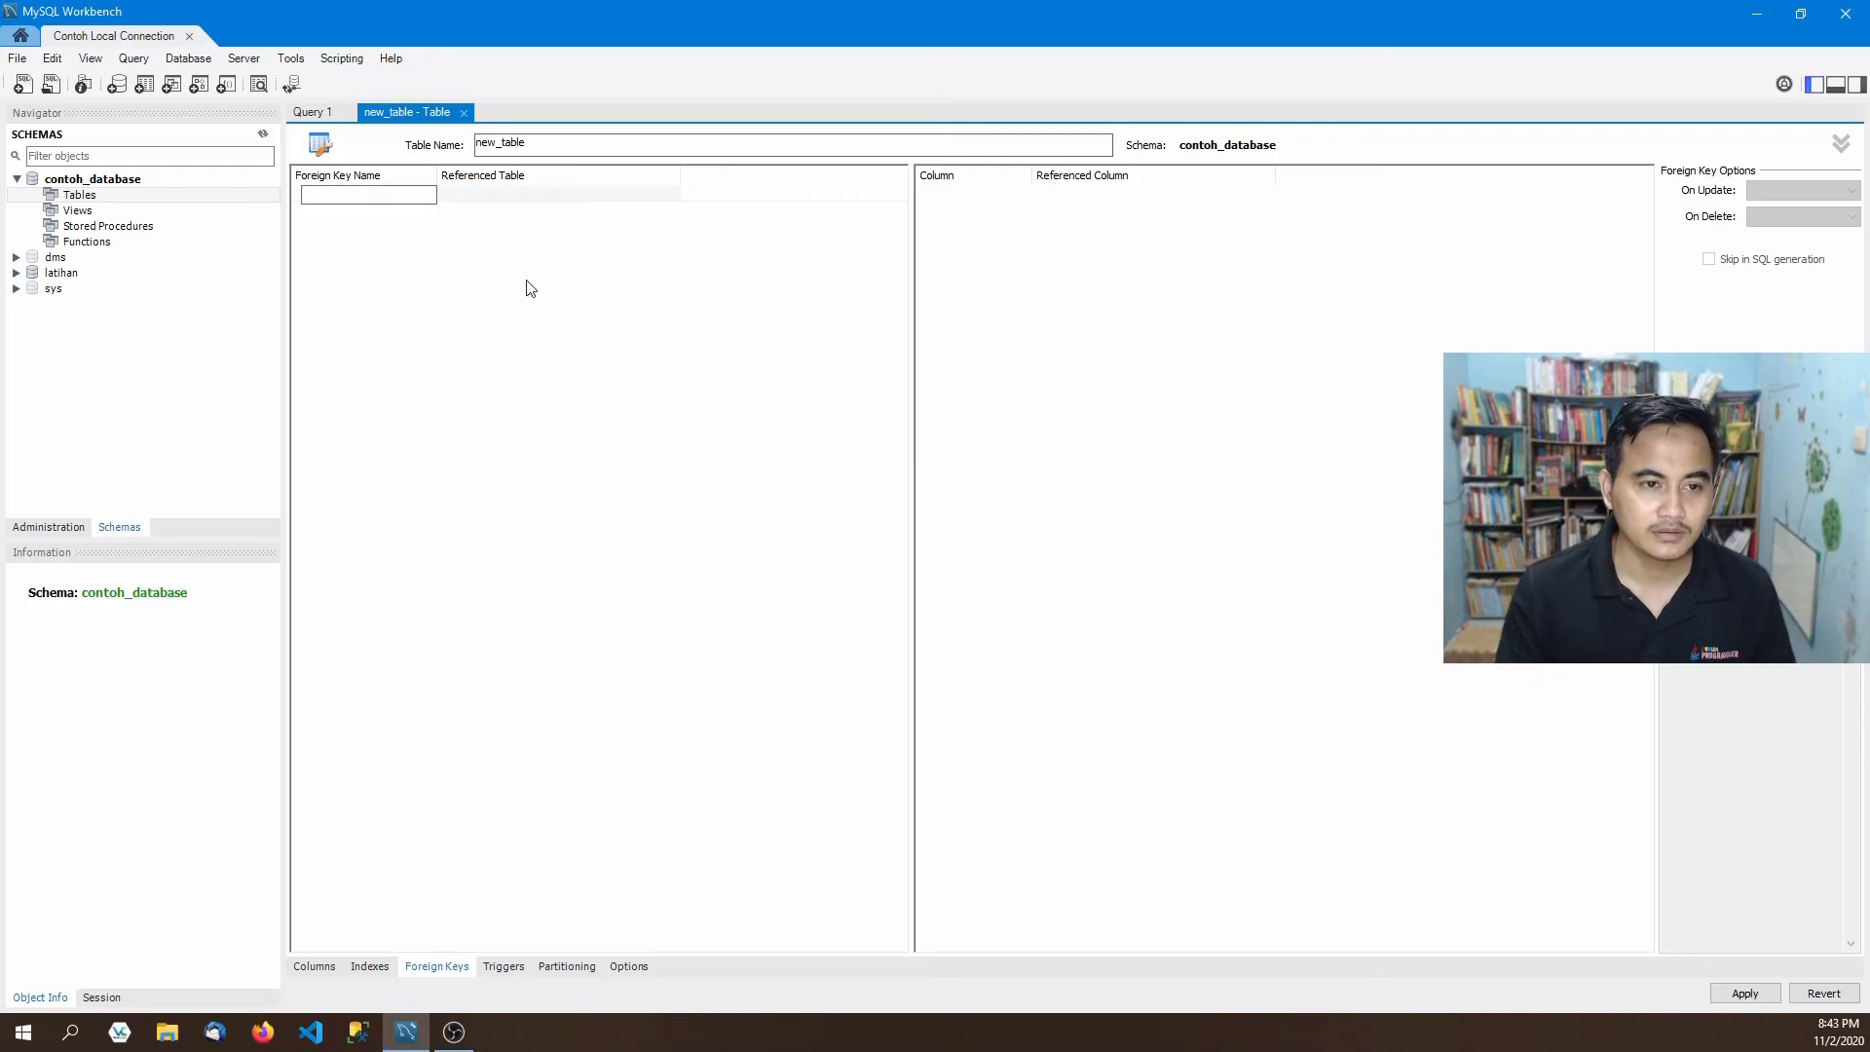
left_click(483, 339)
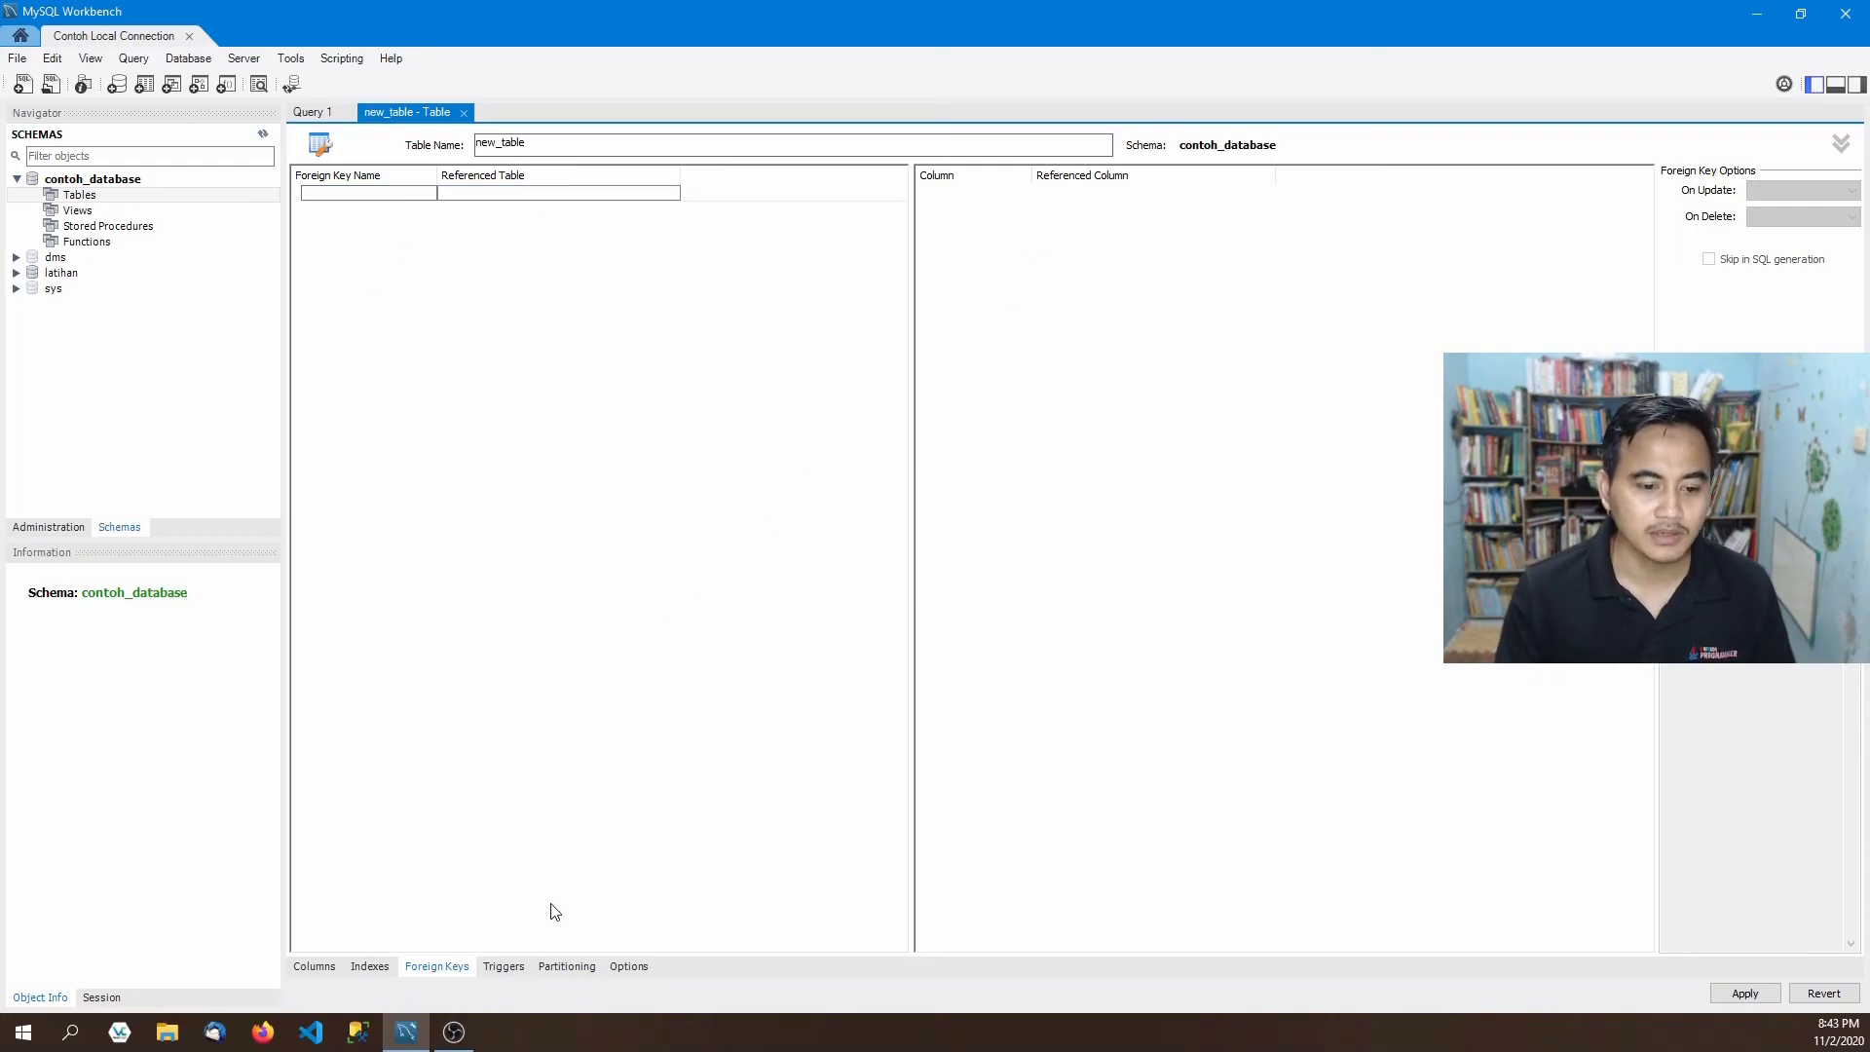
Add a BEFORE INSERT trigger to the new table to view its template code, and remove the trigger again.
left_click(502, 966)
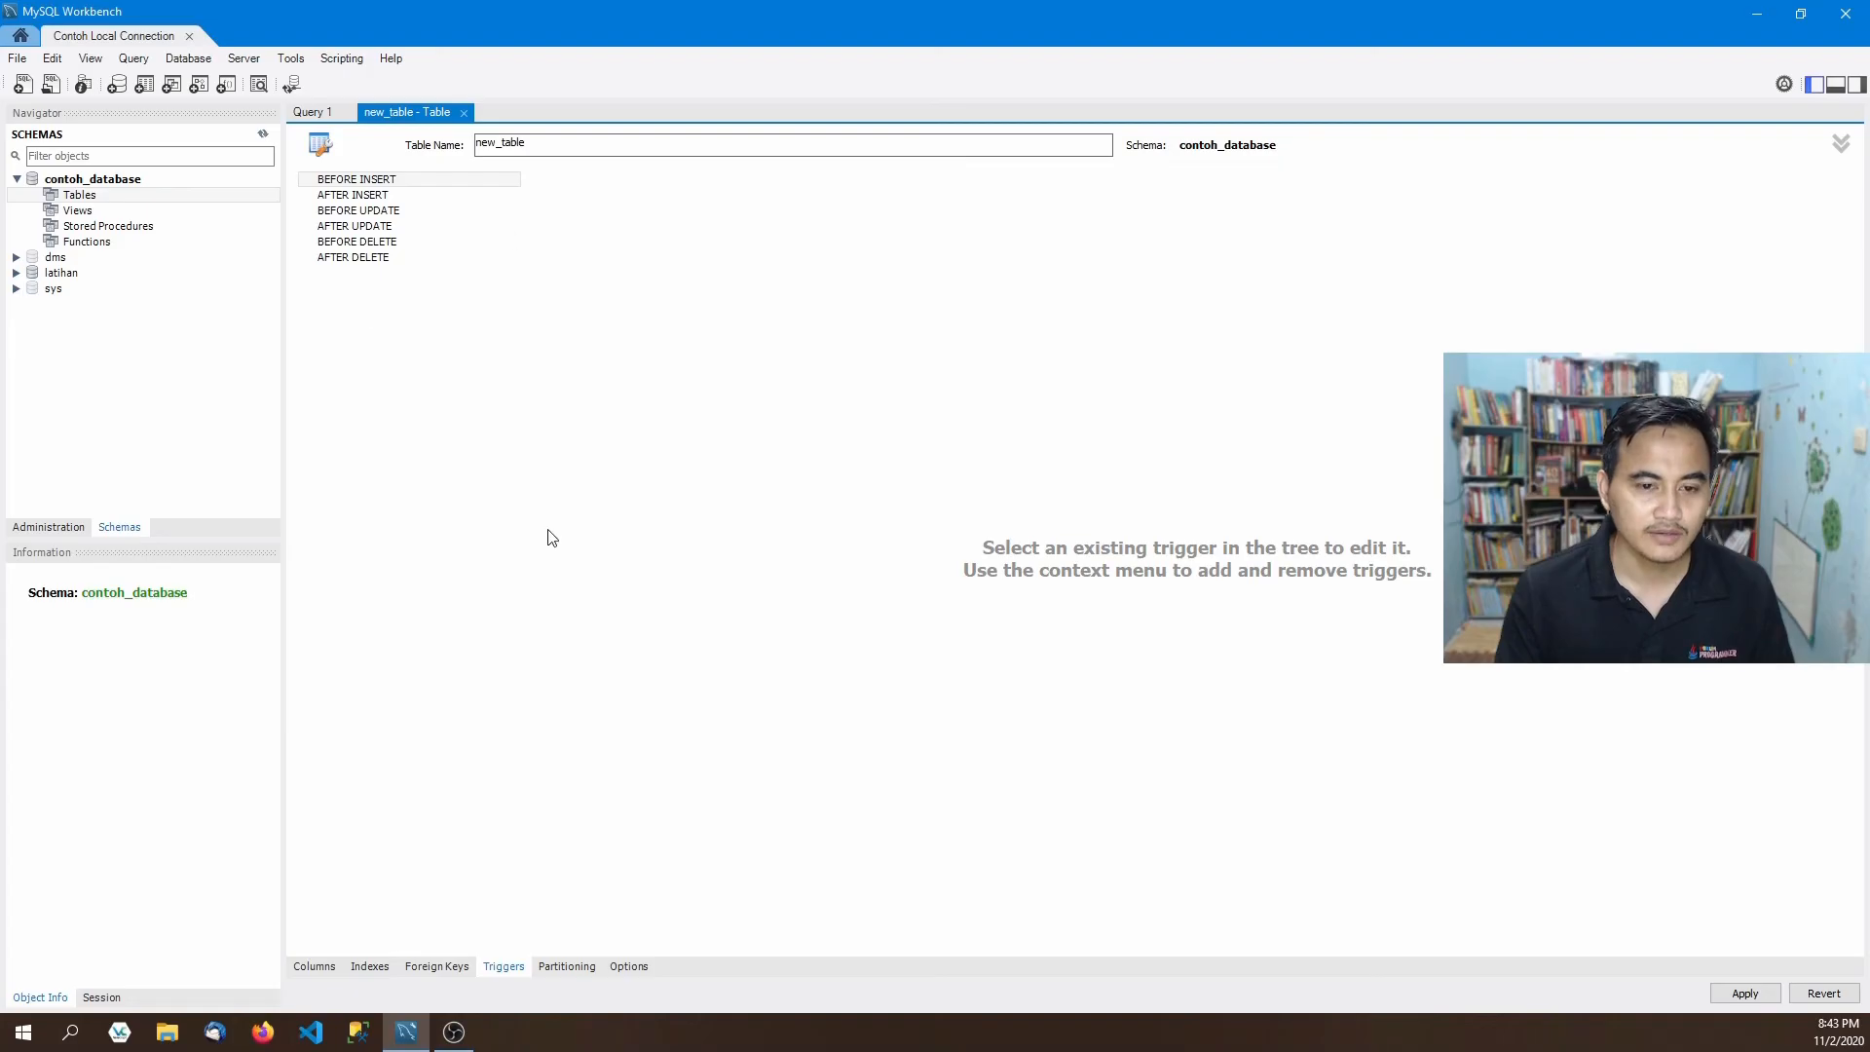
left_click(513, 181)
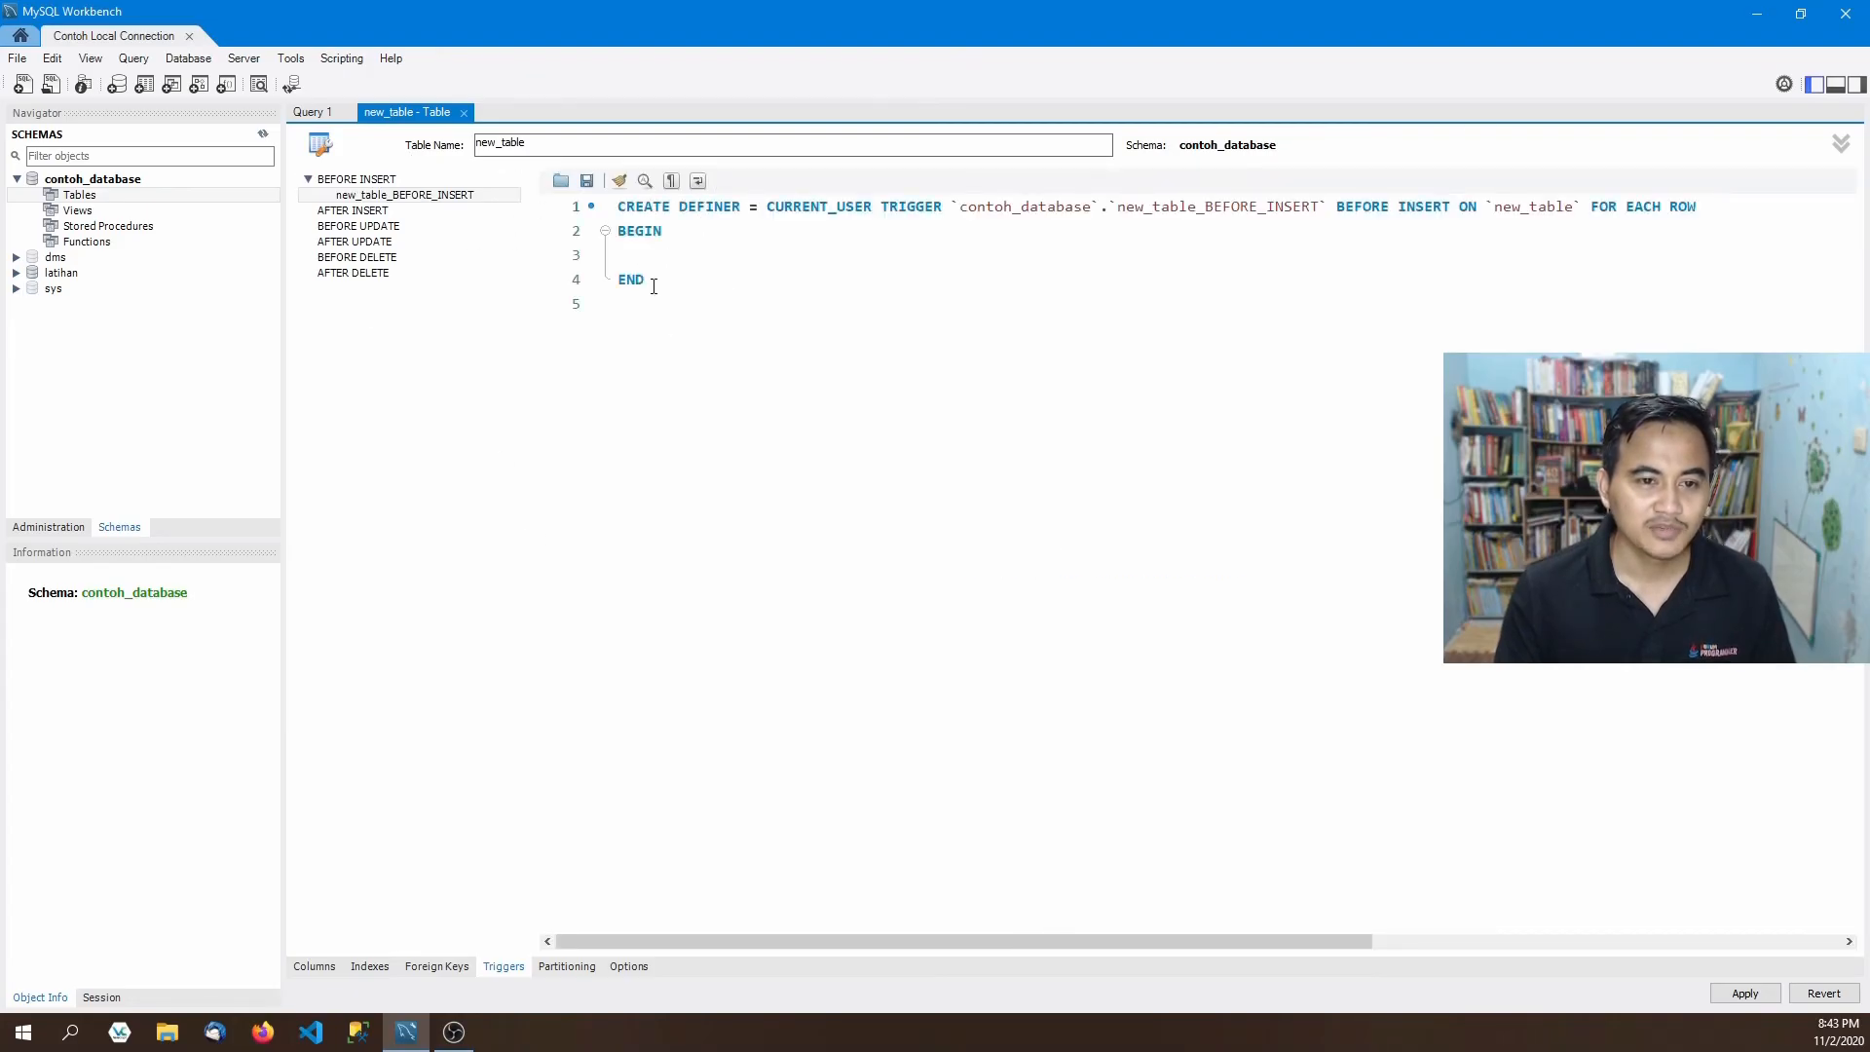
left_click_drag(680, 289, 627, 214)
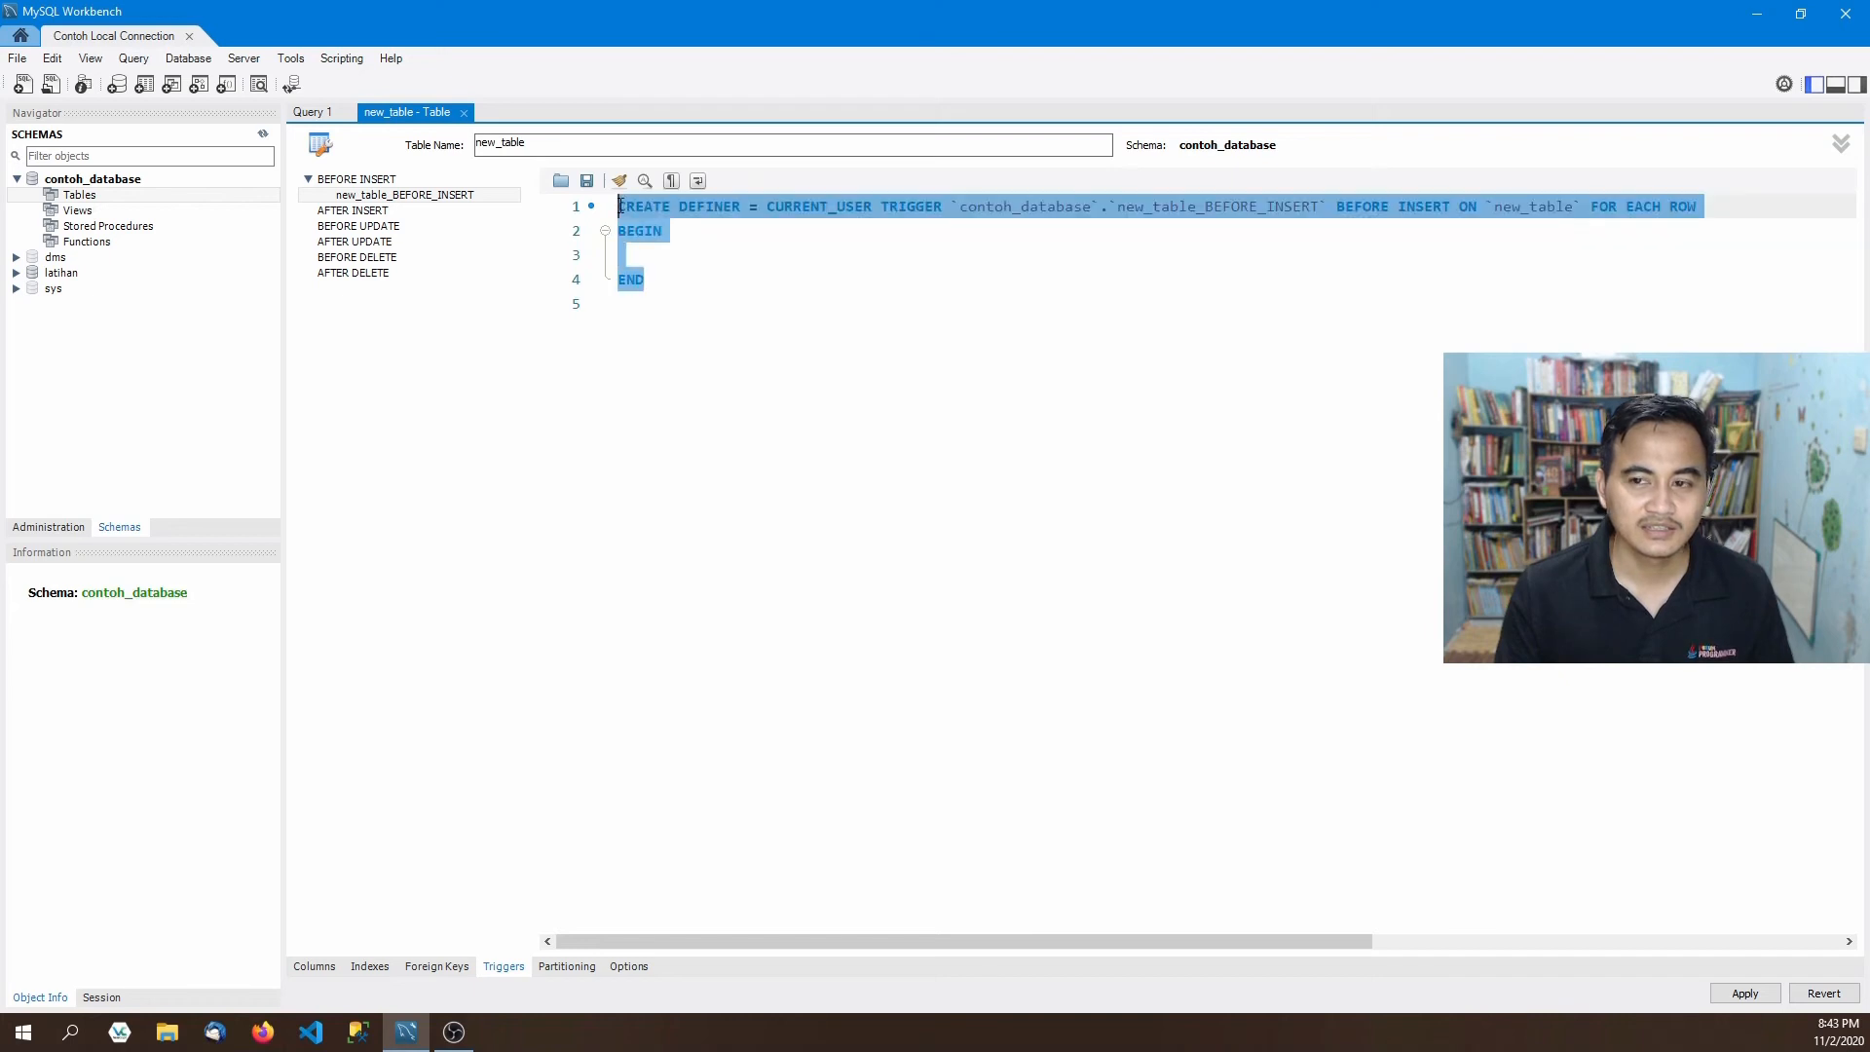
left_click(515, 195)
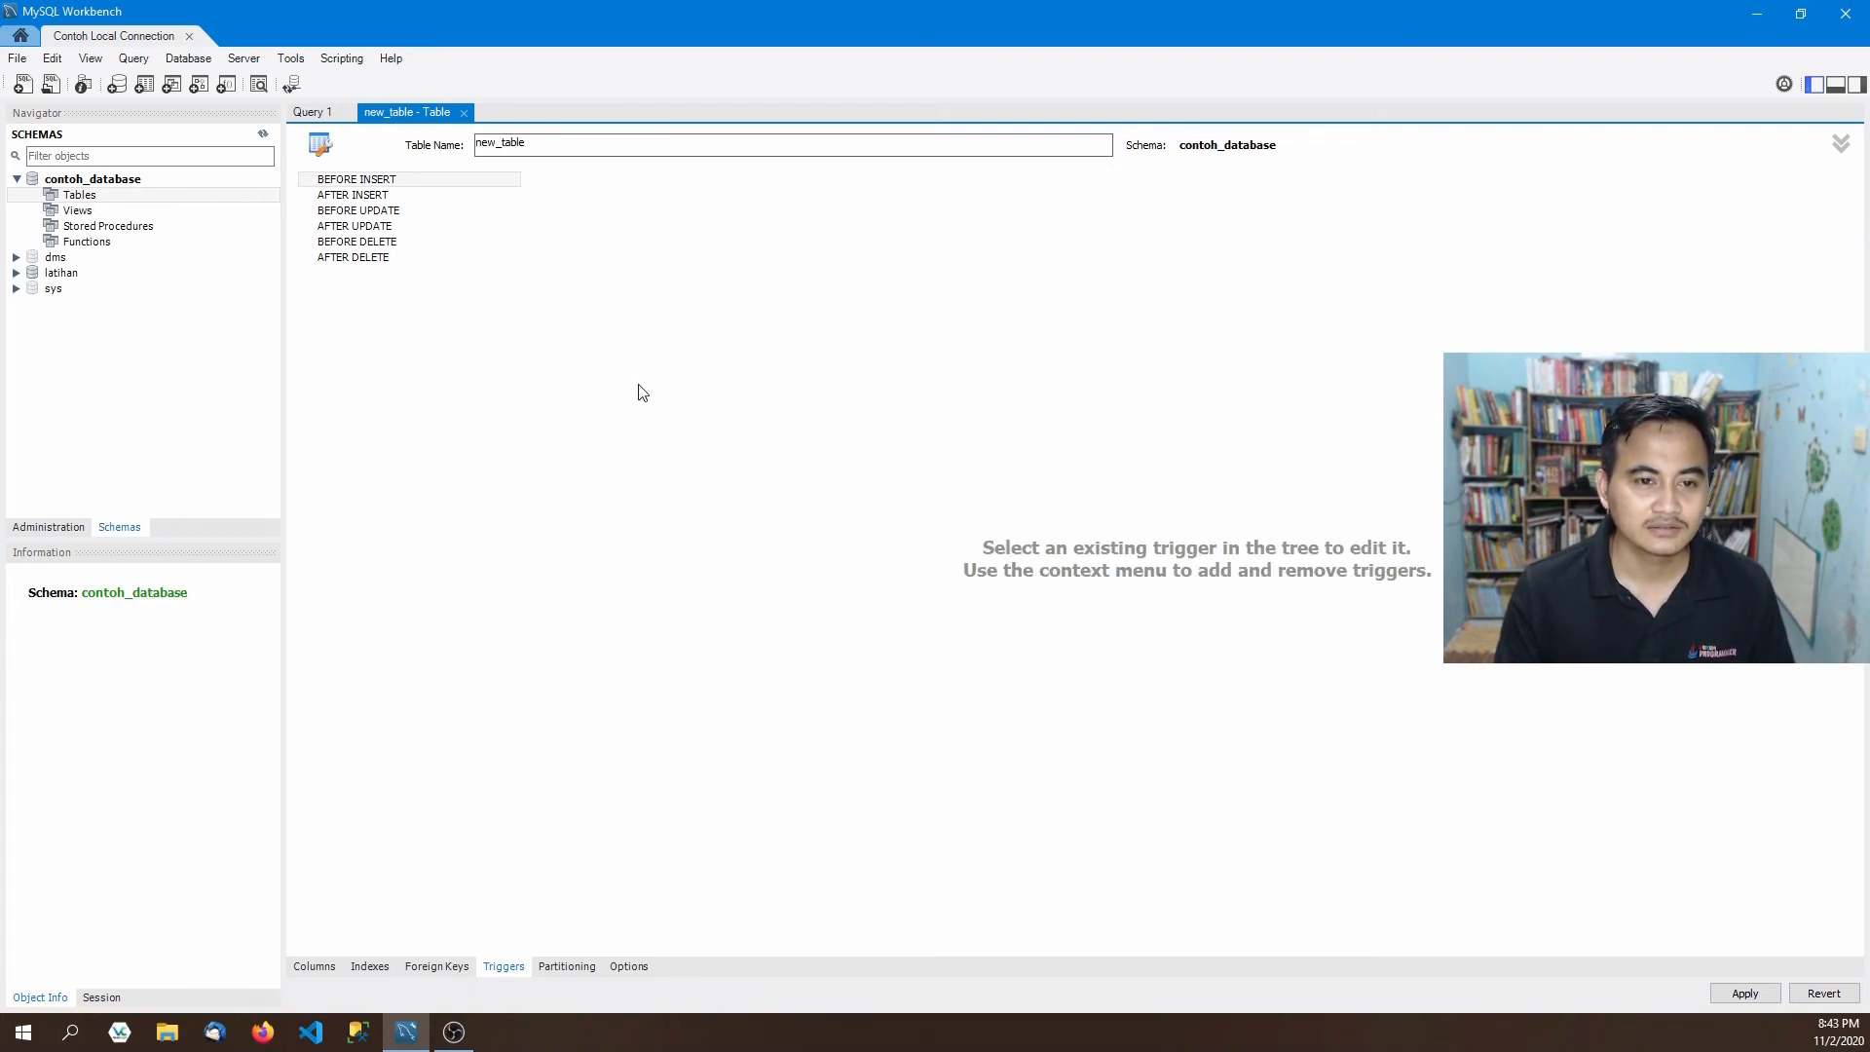
Review the table's partitioning settings and general options, and return to its column definitions.
left_click(565, 967)
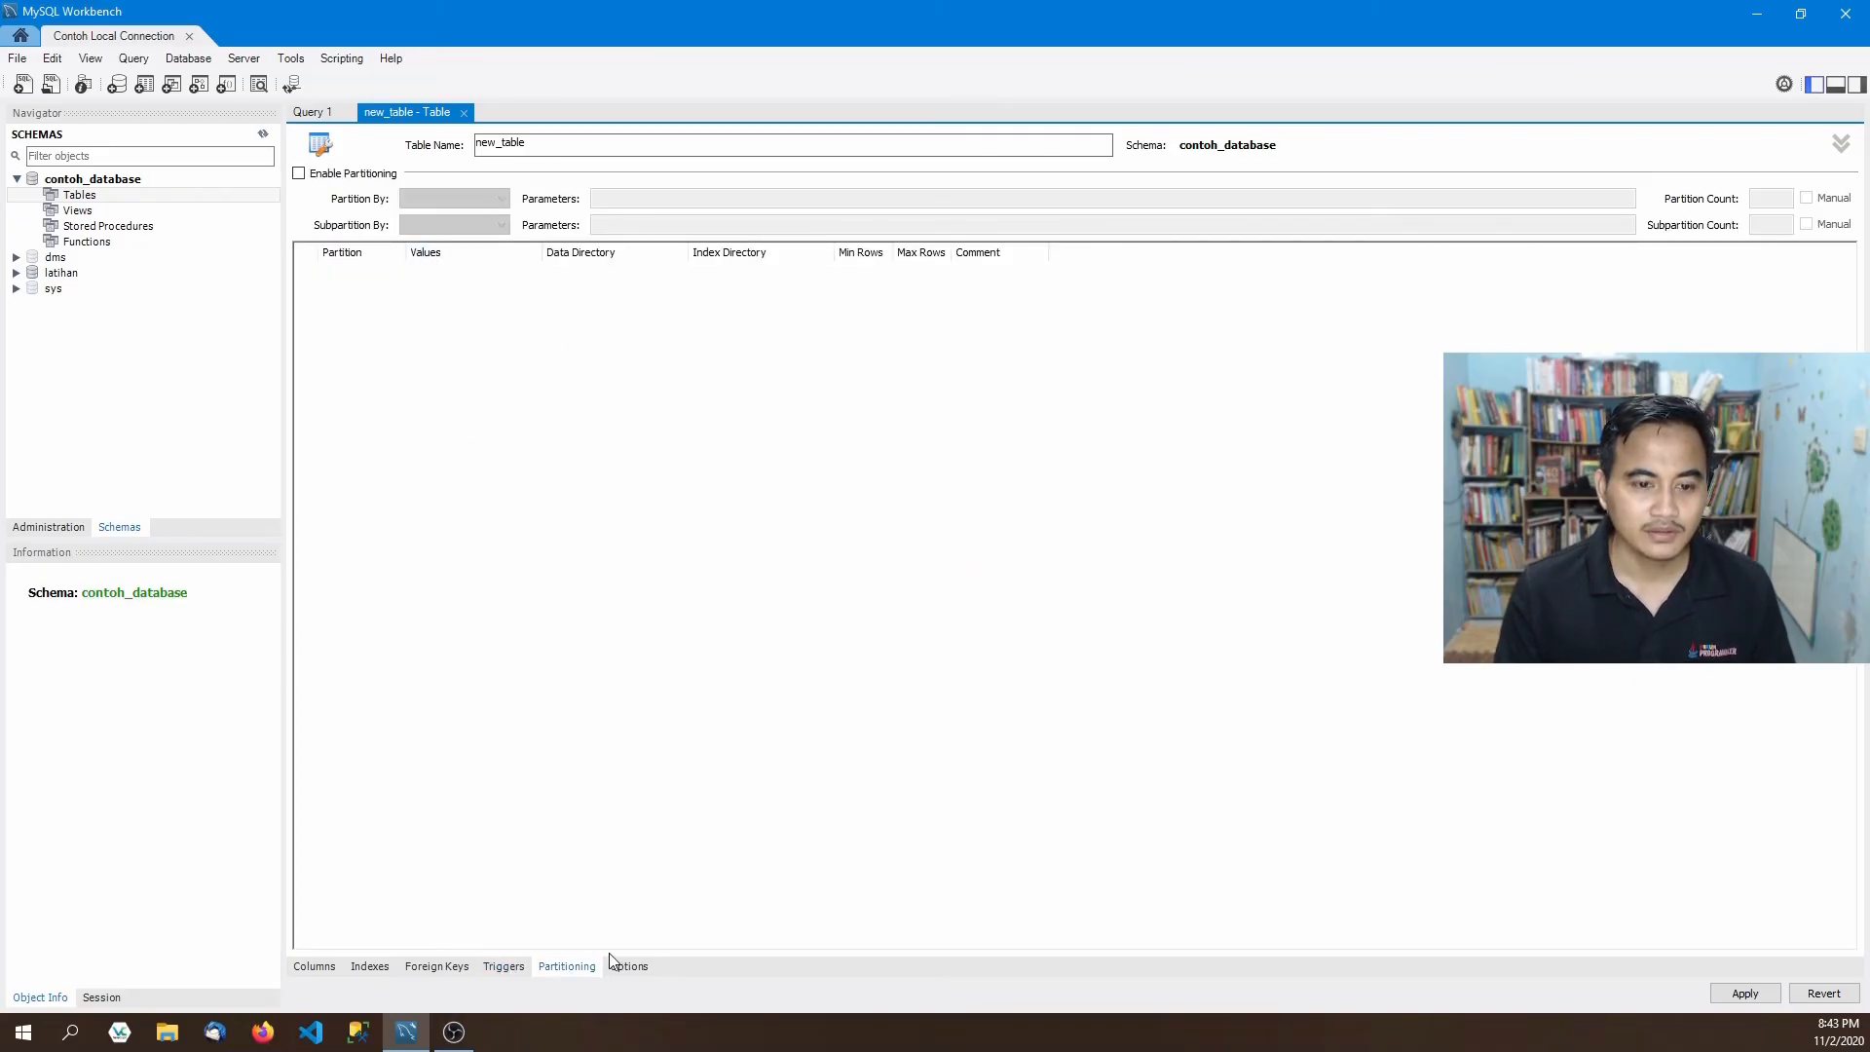
left_click(626, 970)
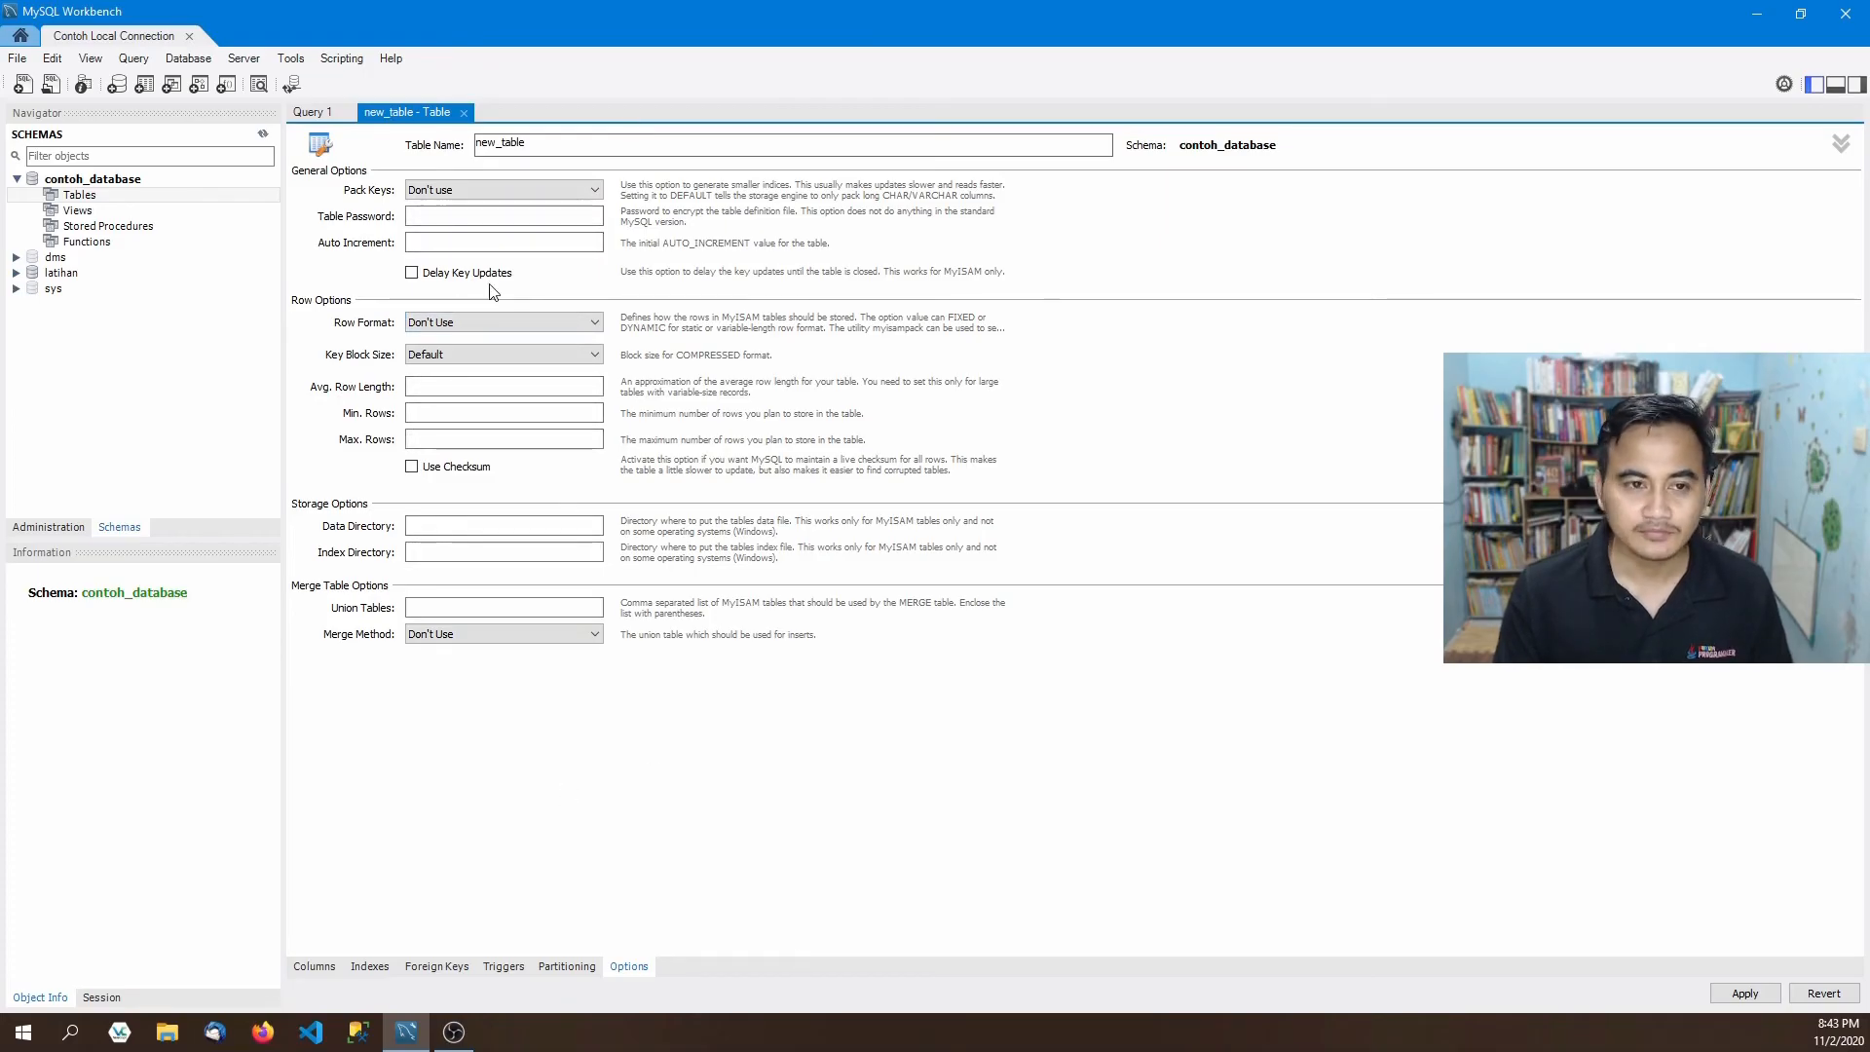
left_click(314, 966)
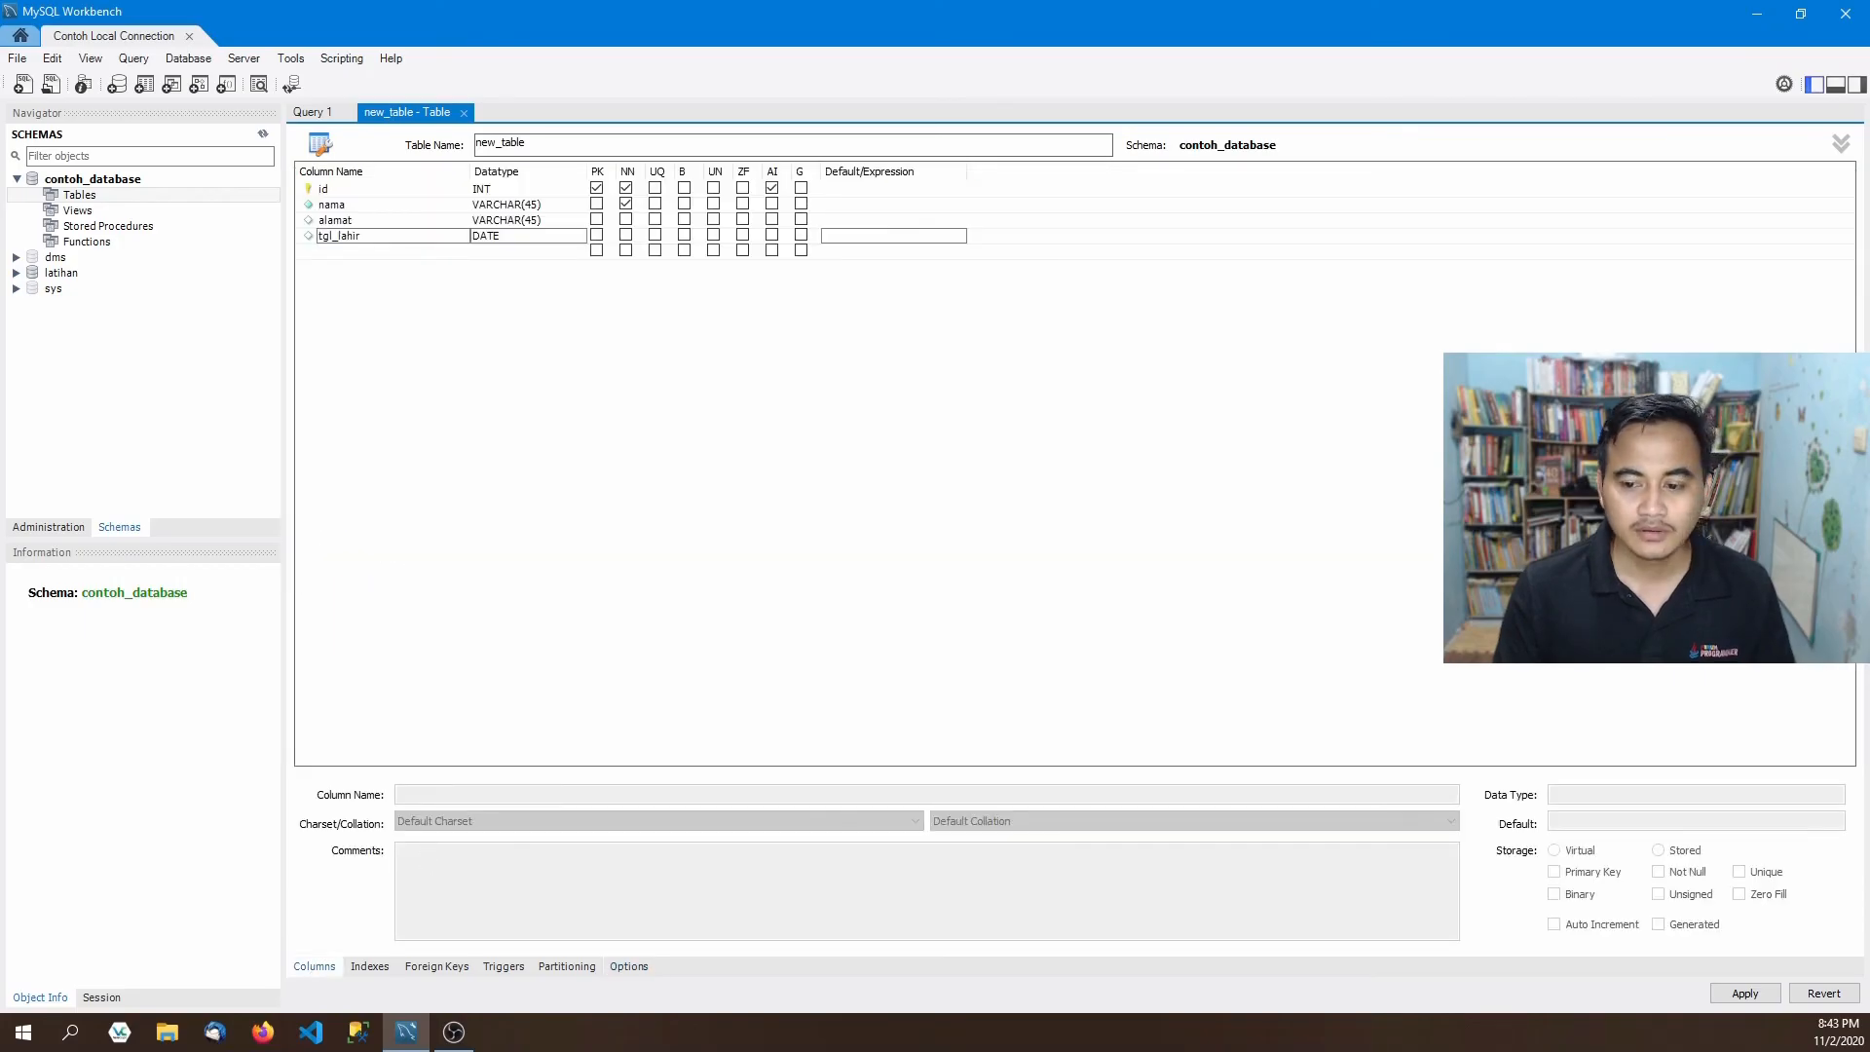
Review and apply the CREATE TABLE script for new_table to contoh_database, and close the table editor.
left_click(1745, 993)
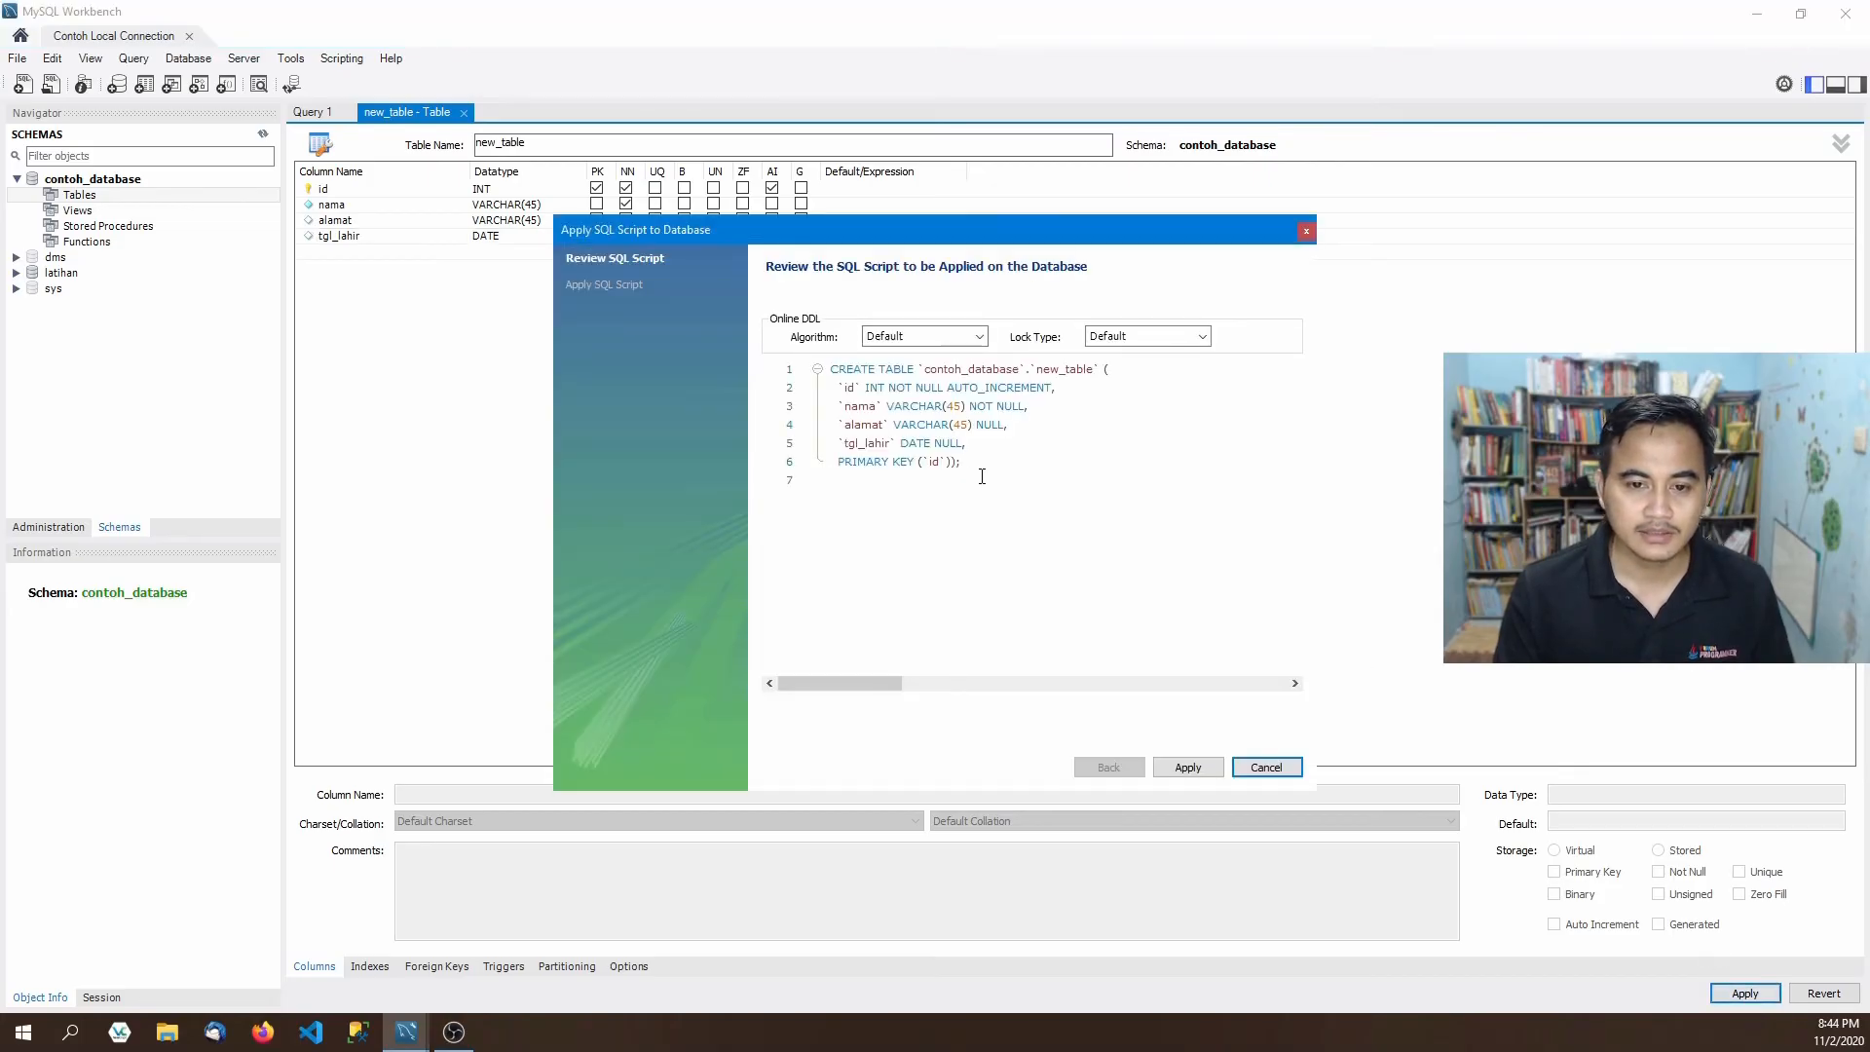
left_click_drag(981, 476, 821, 373)
left_click(1067, 529)
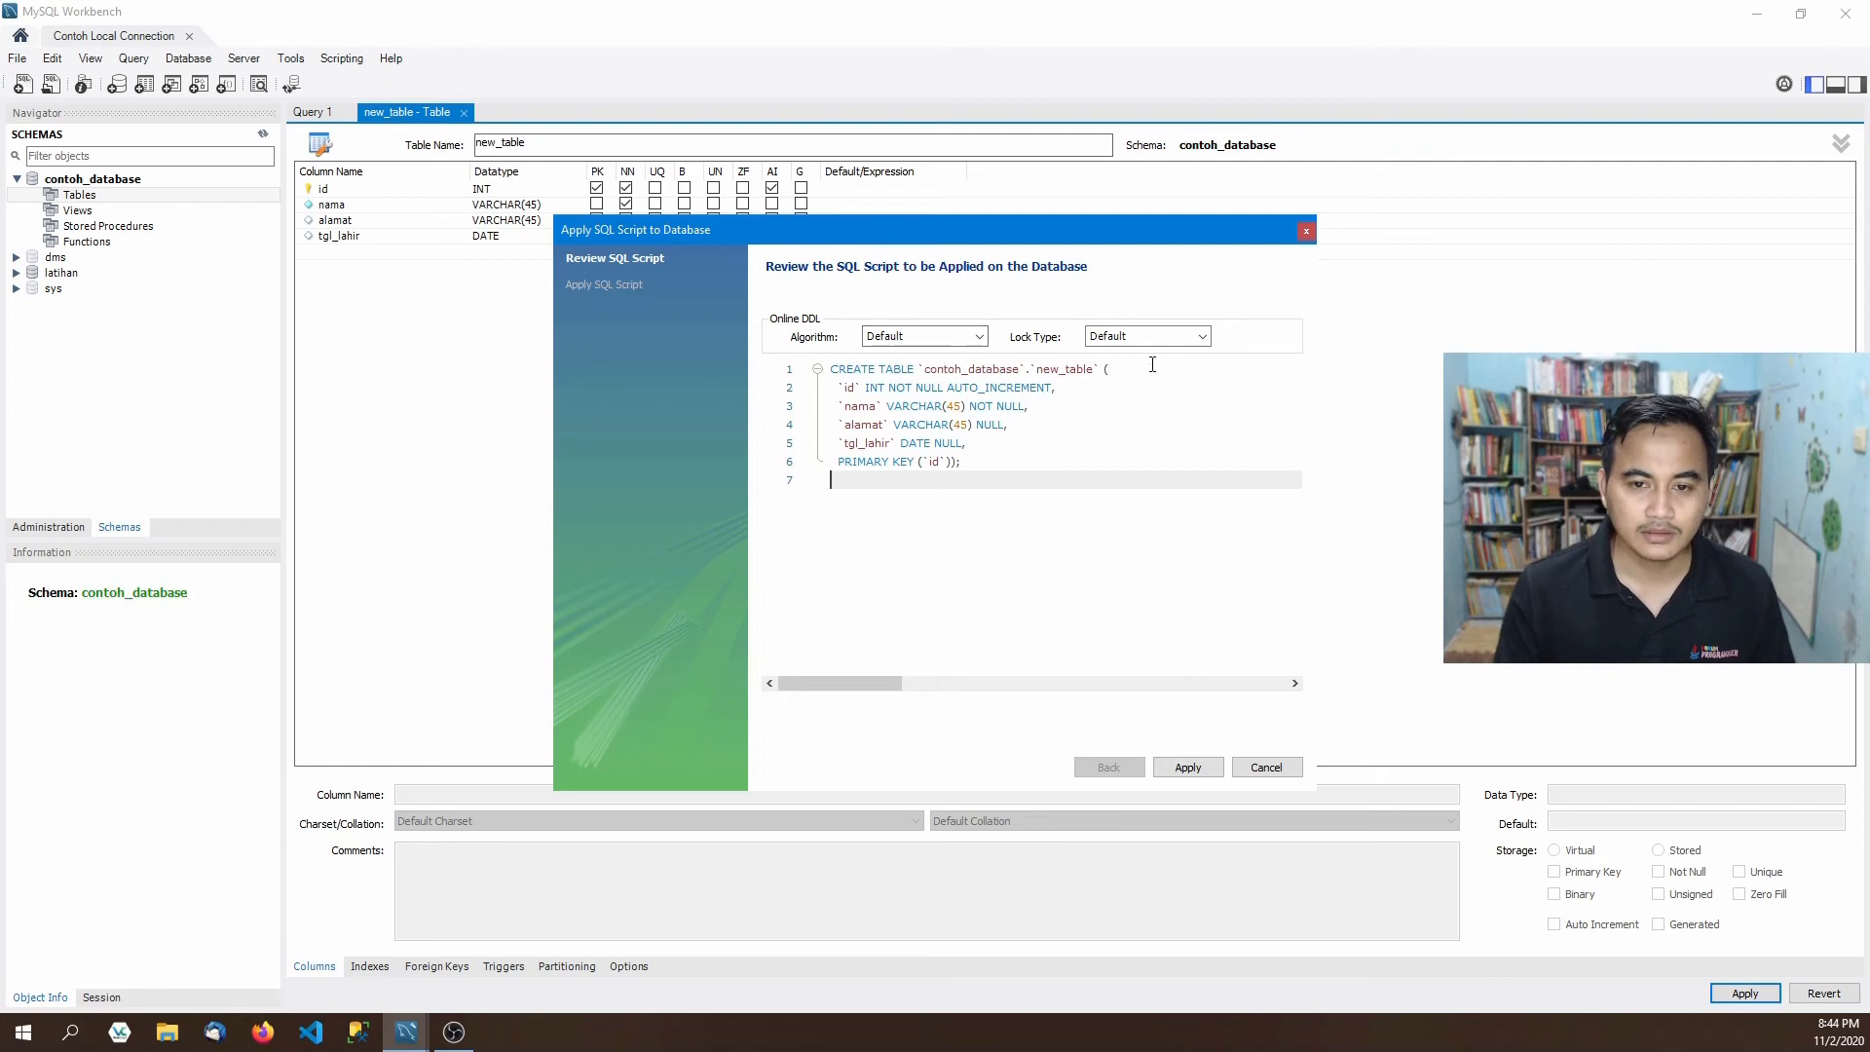
left_click(1187, 767)
left_click(1187, 768)
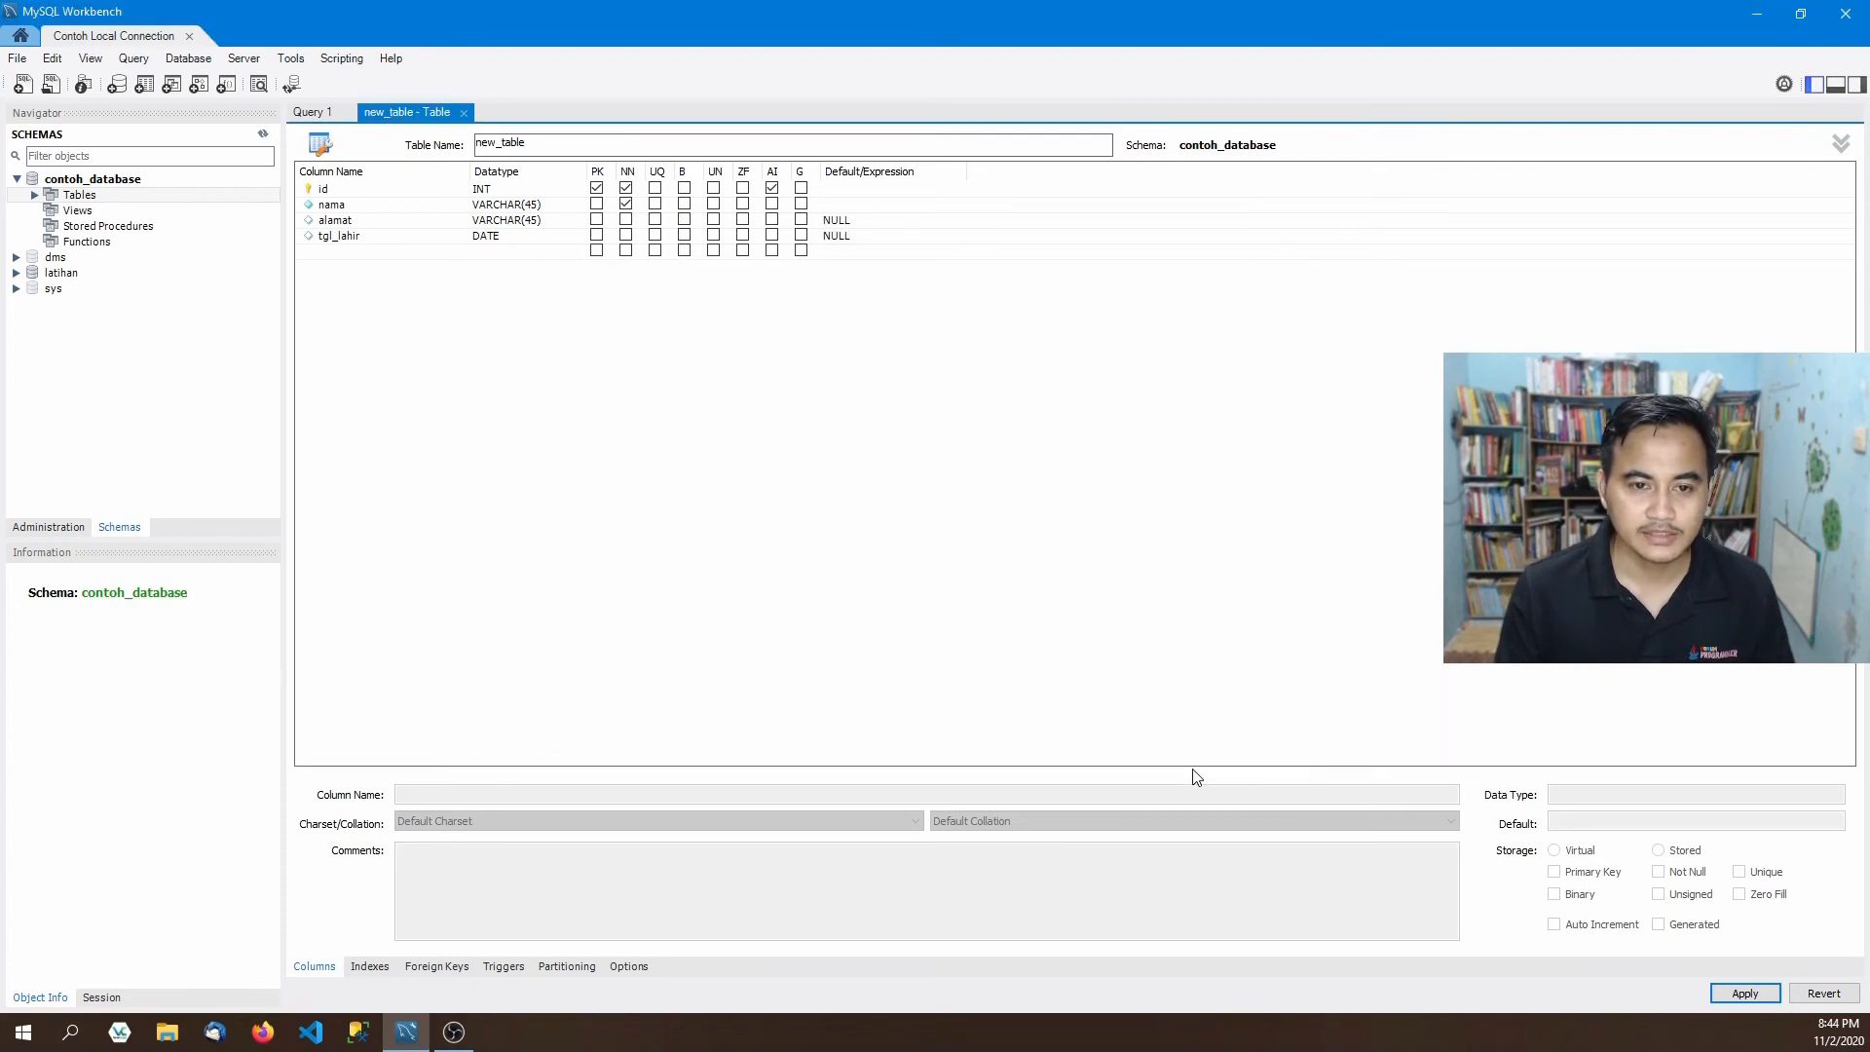
left_click(464, 113)
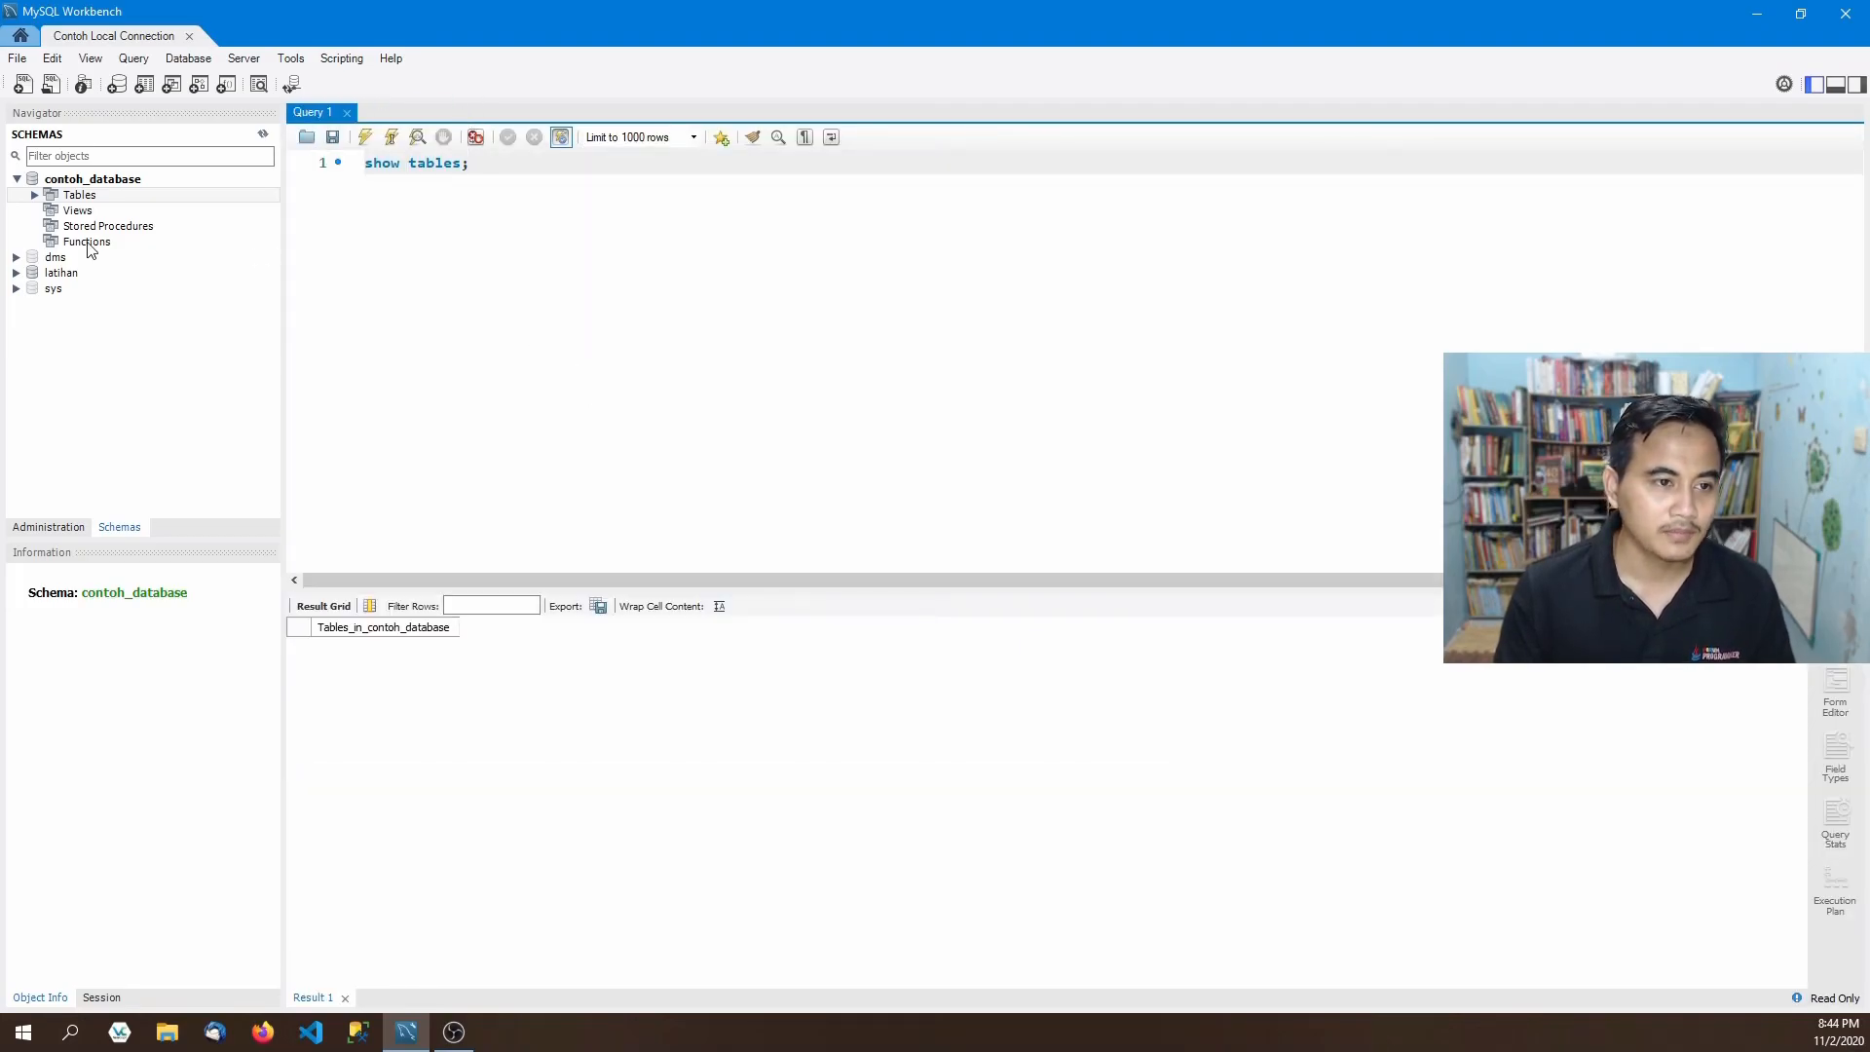
Expand the tables of contoh_database down to new_table and open that table's detailed information.
left_click(35, 195)
left_click(54, 210)
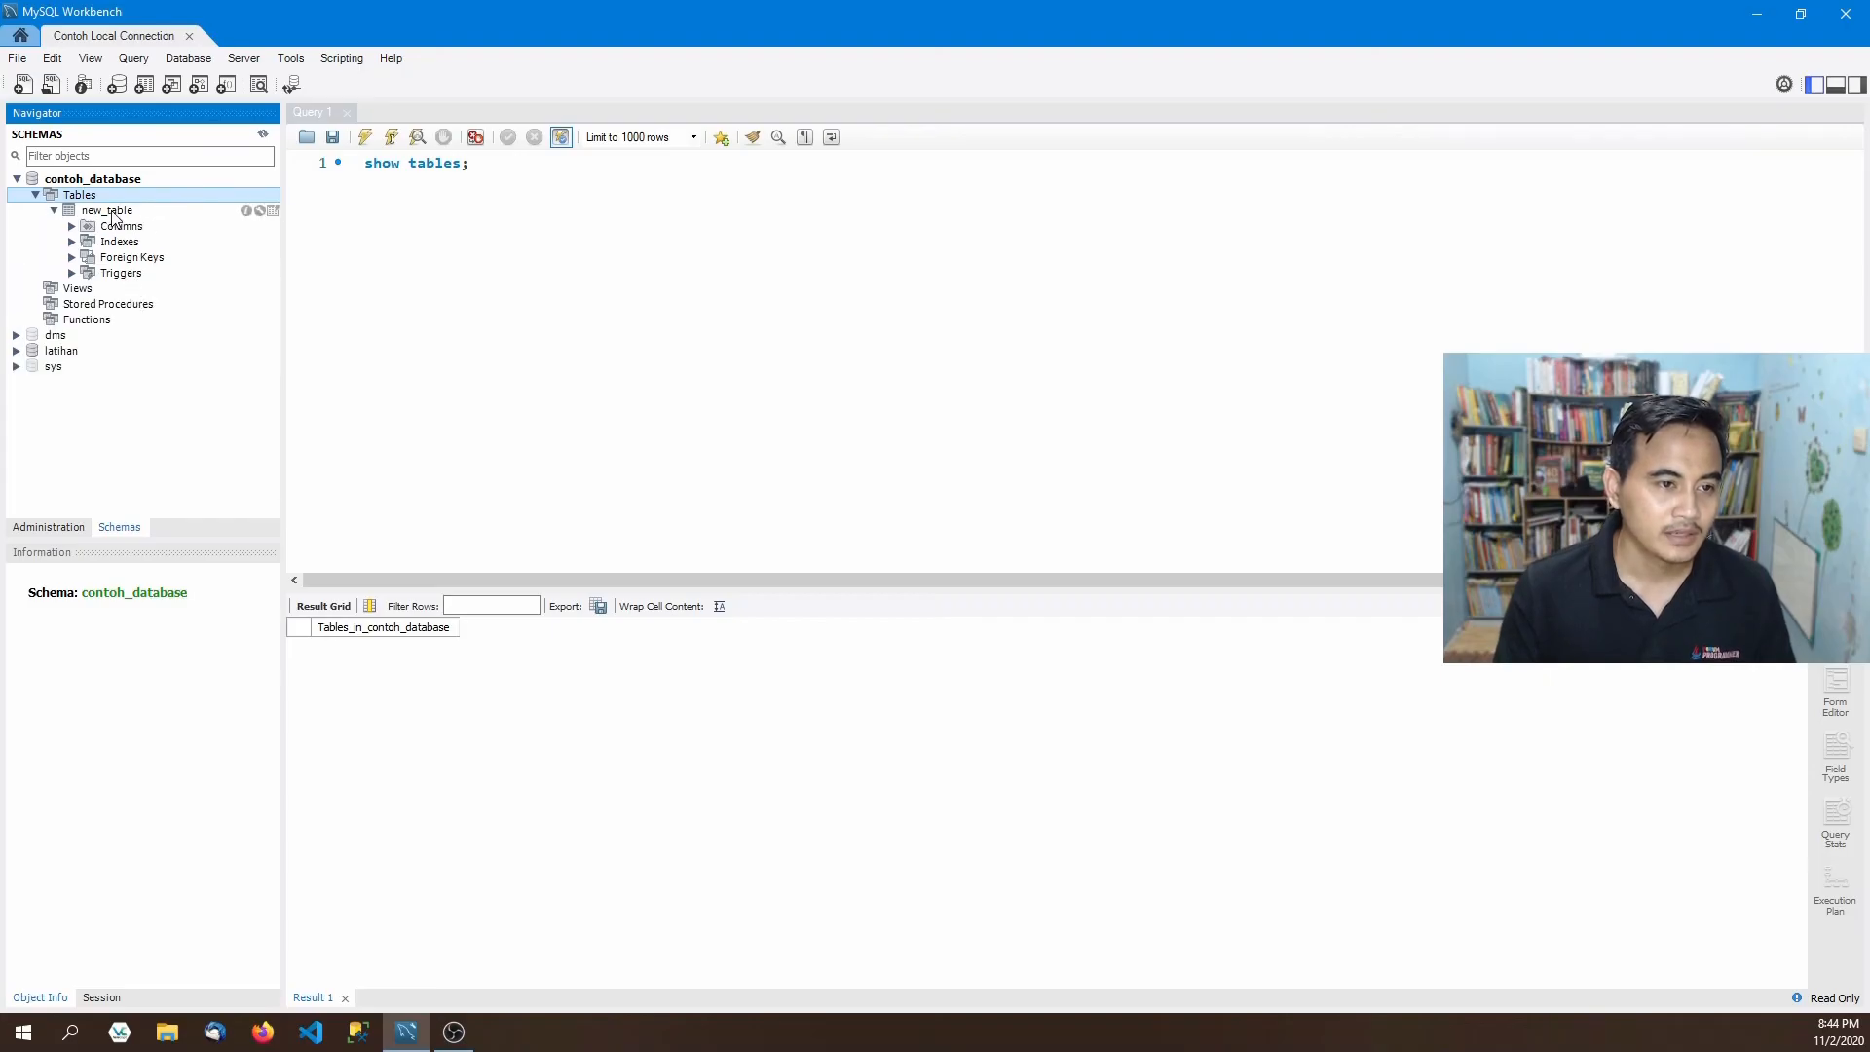
left_click(246, 211)
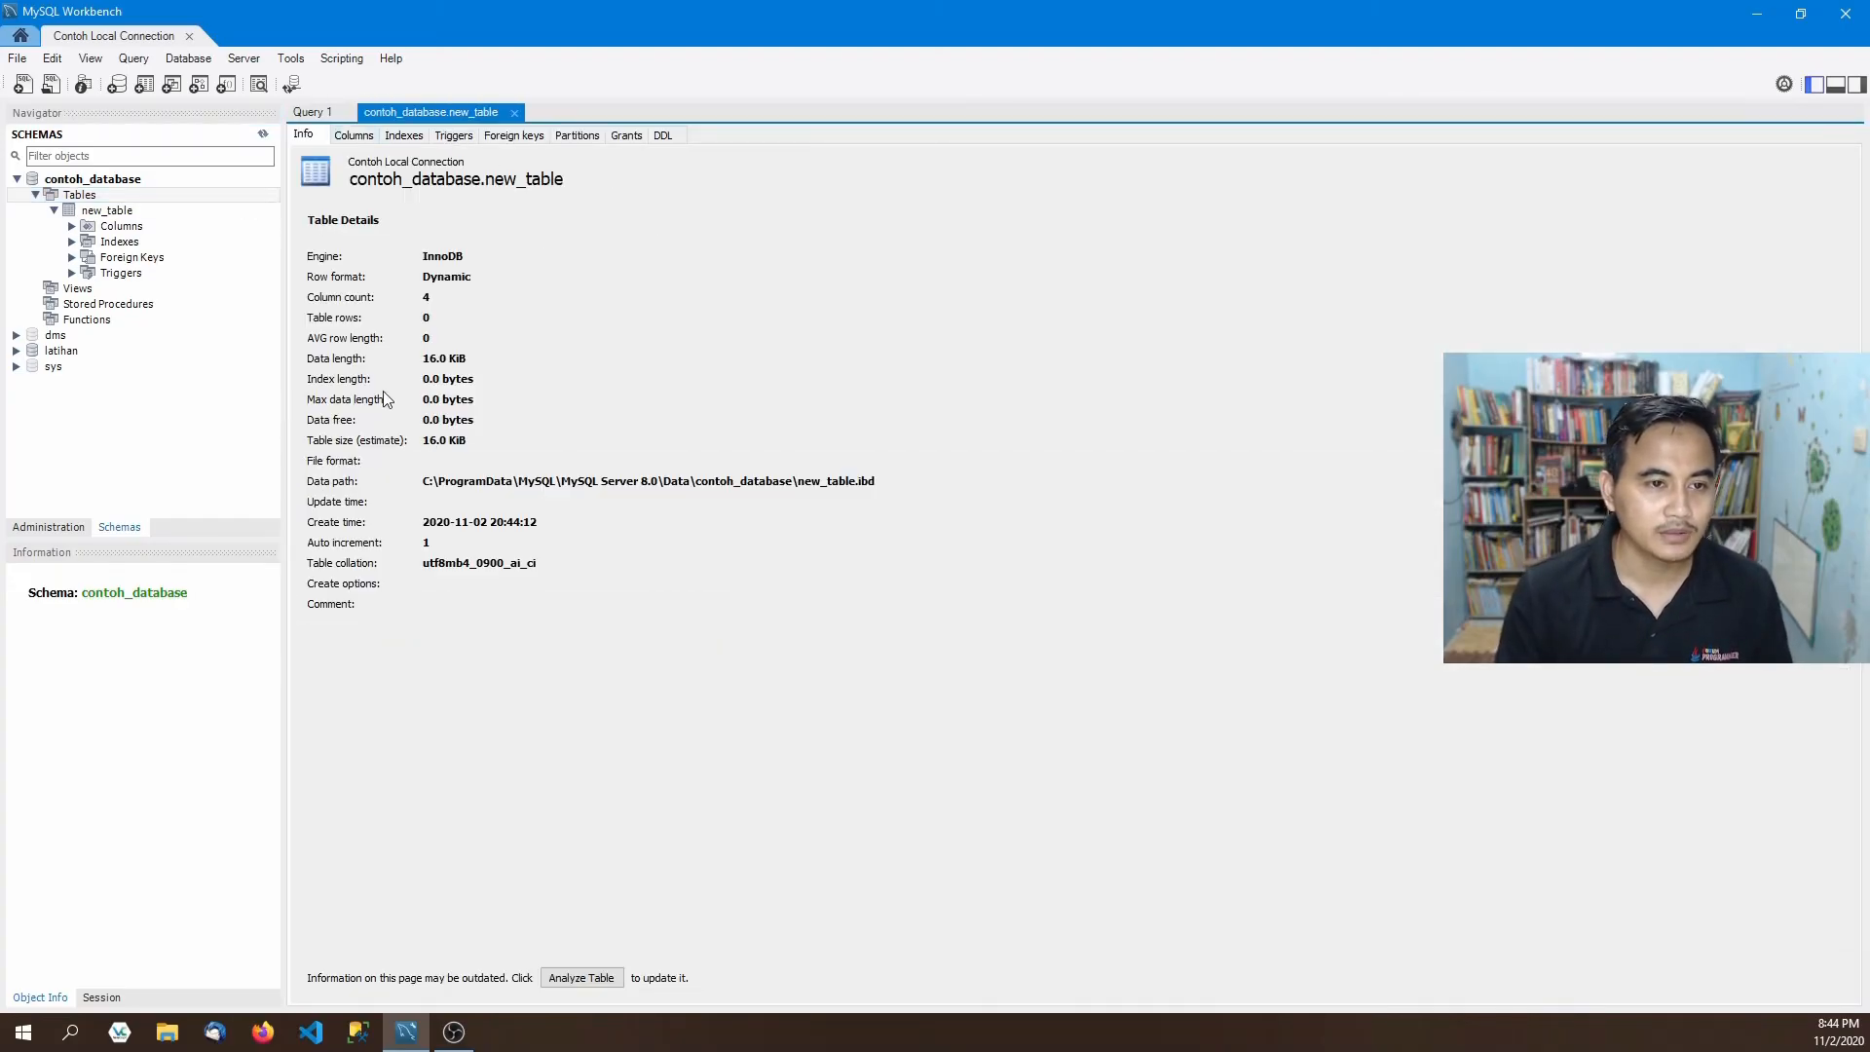
Inspect new_table's columns, indexes, triggers, foreign keys, partitions, grants and DDL statement.
left_click(355, 137)
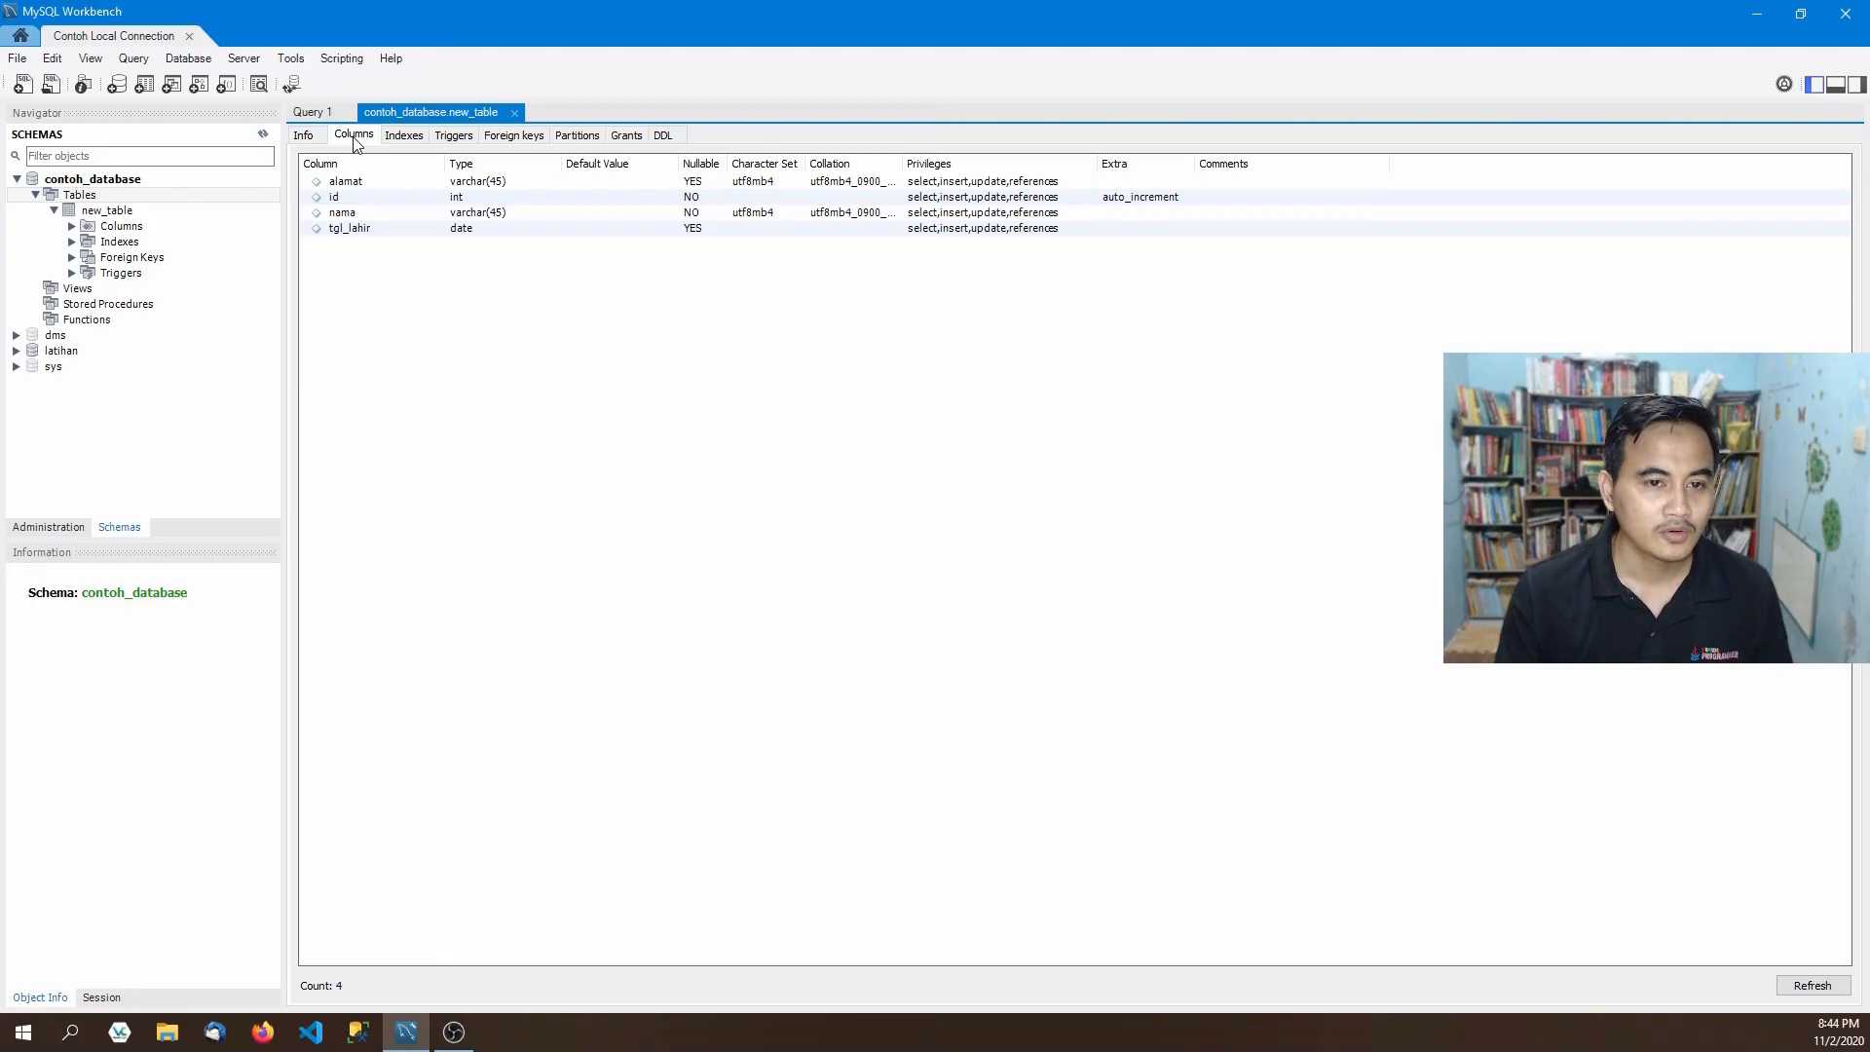
left_click(404, 136)
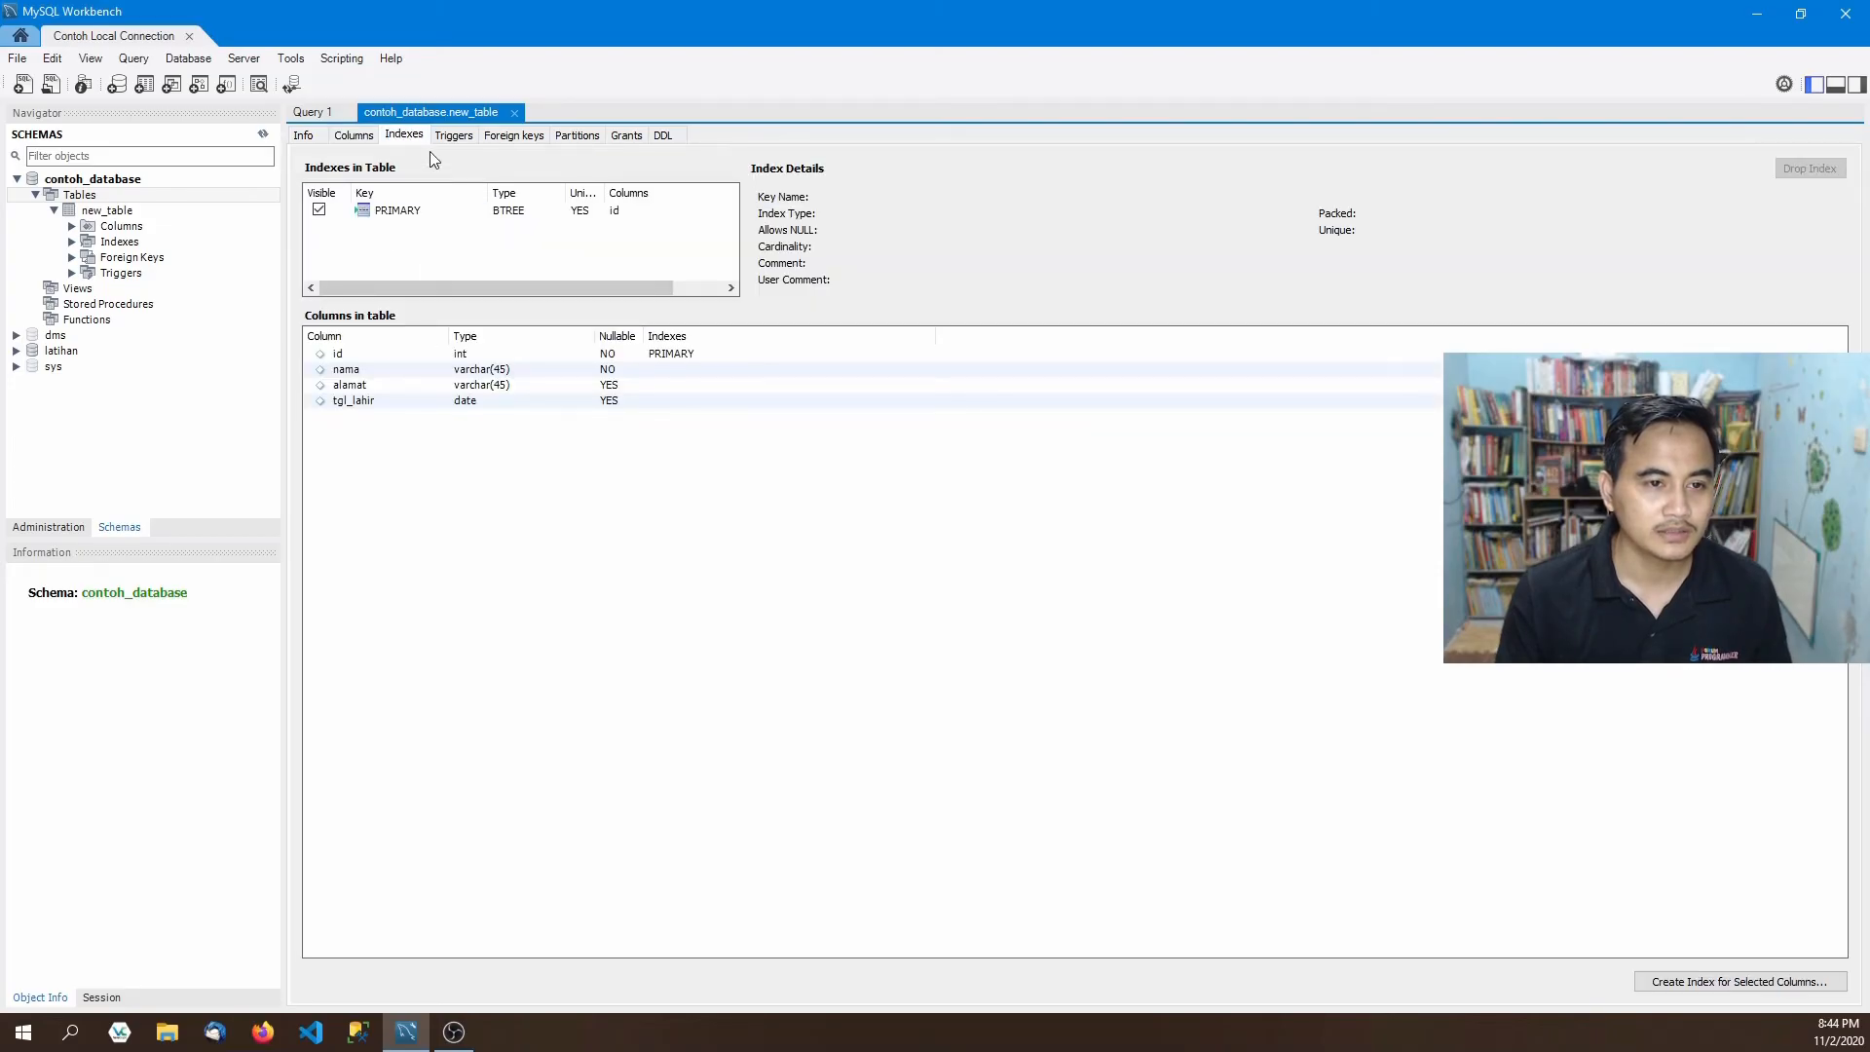
left_click(454, 138)
left_click(517, 137)
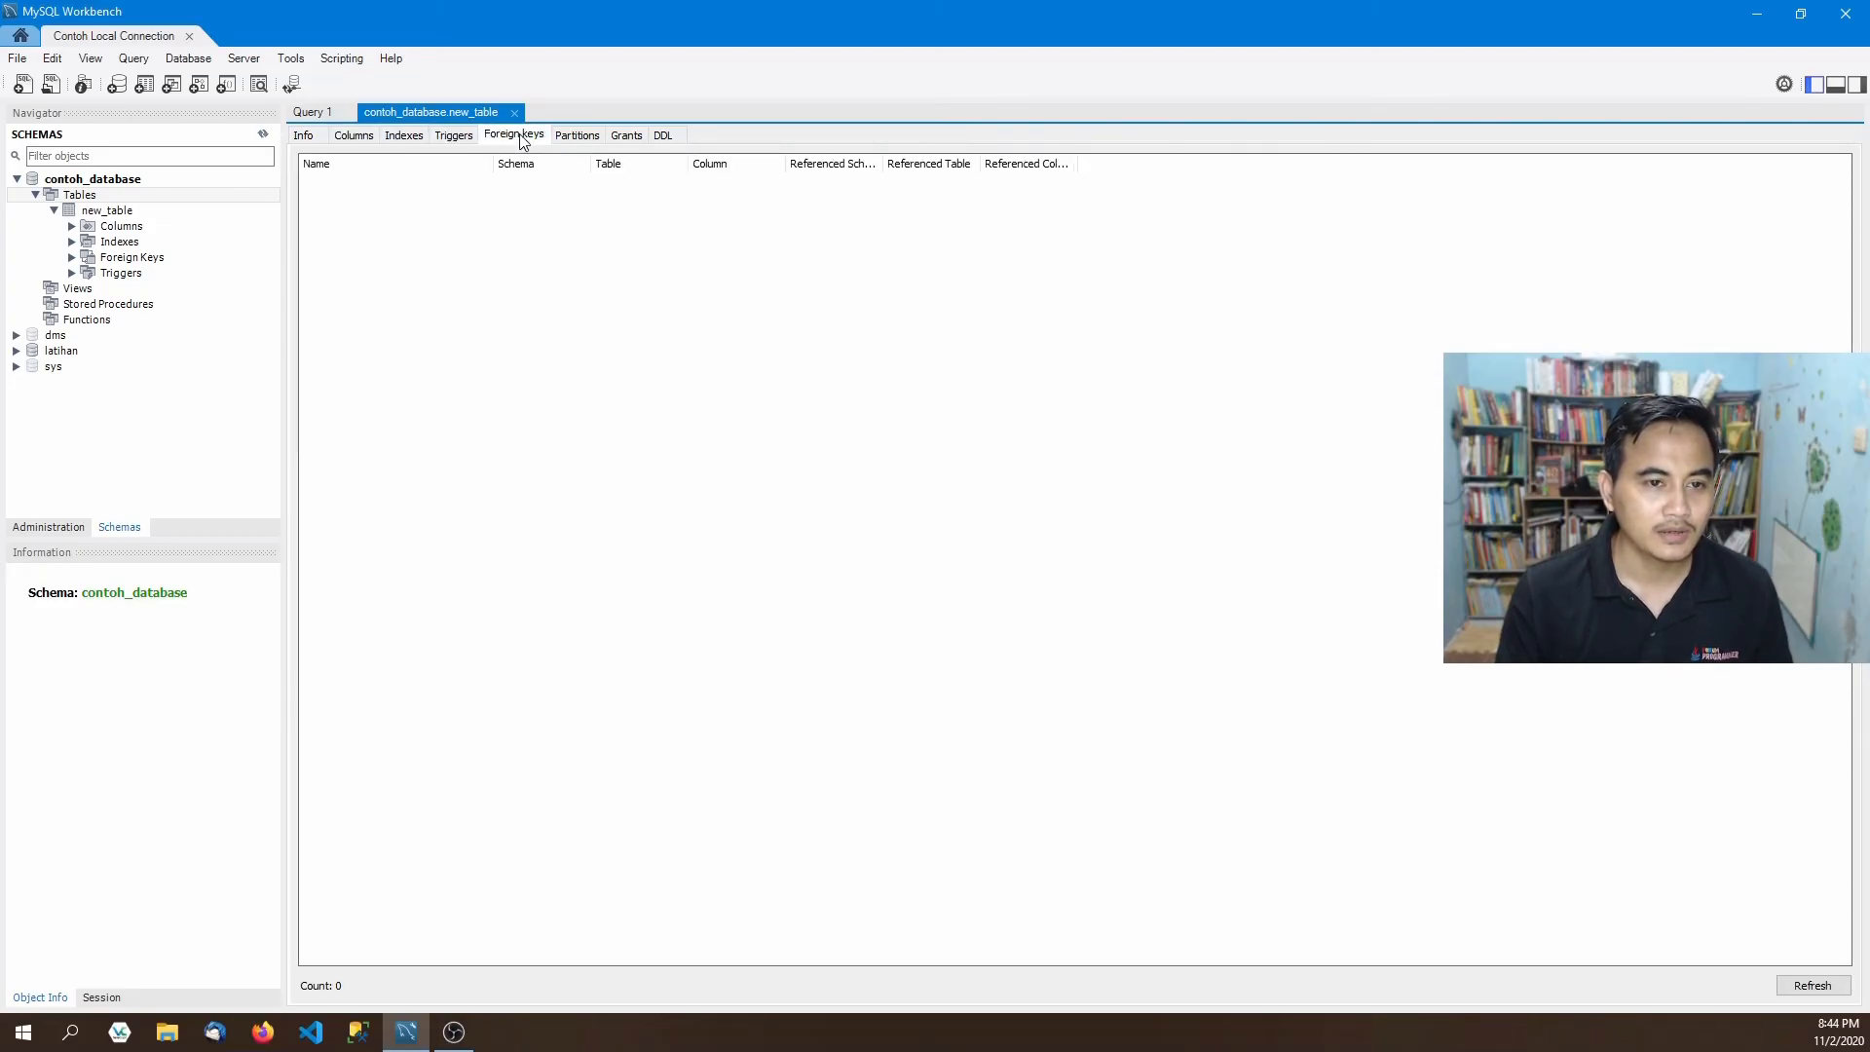
left_click(571, 137)
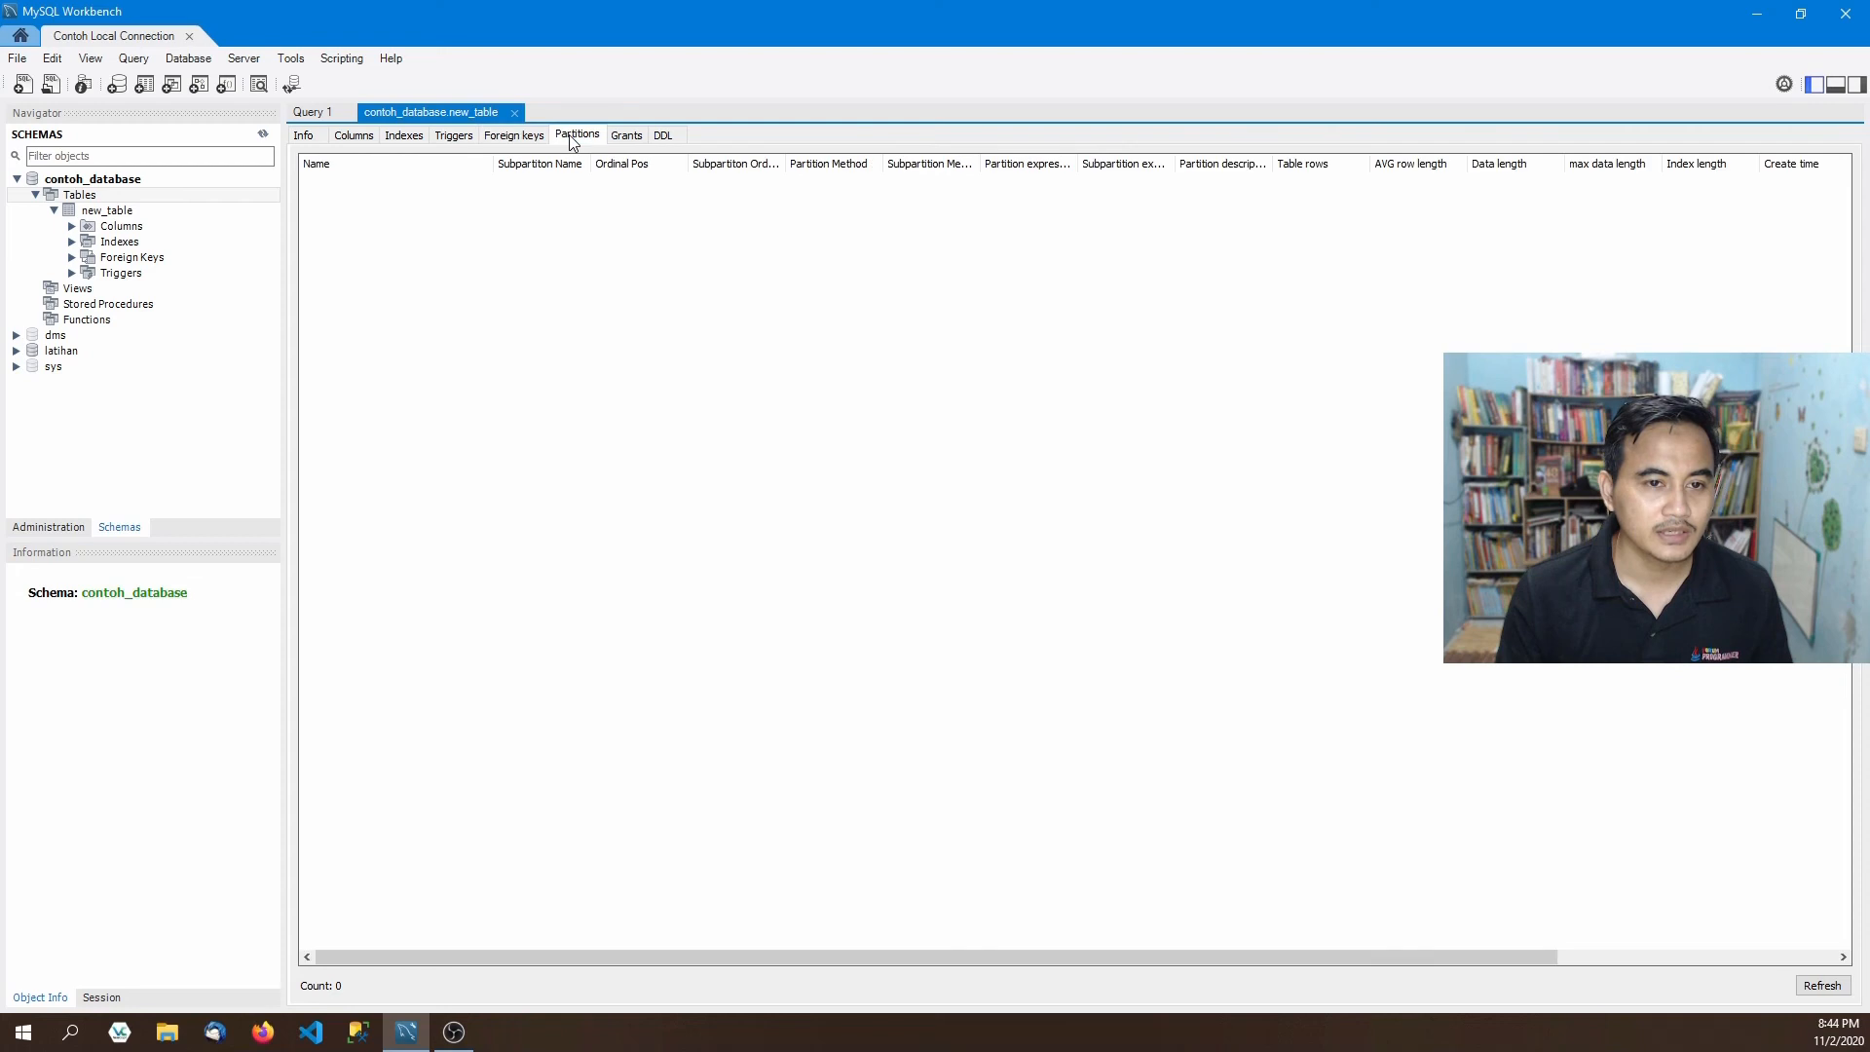
left_click(626, 137)
left_click(663, 135)
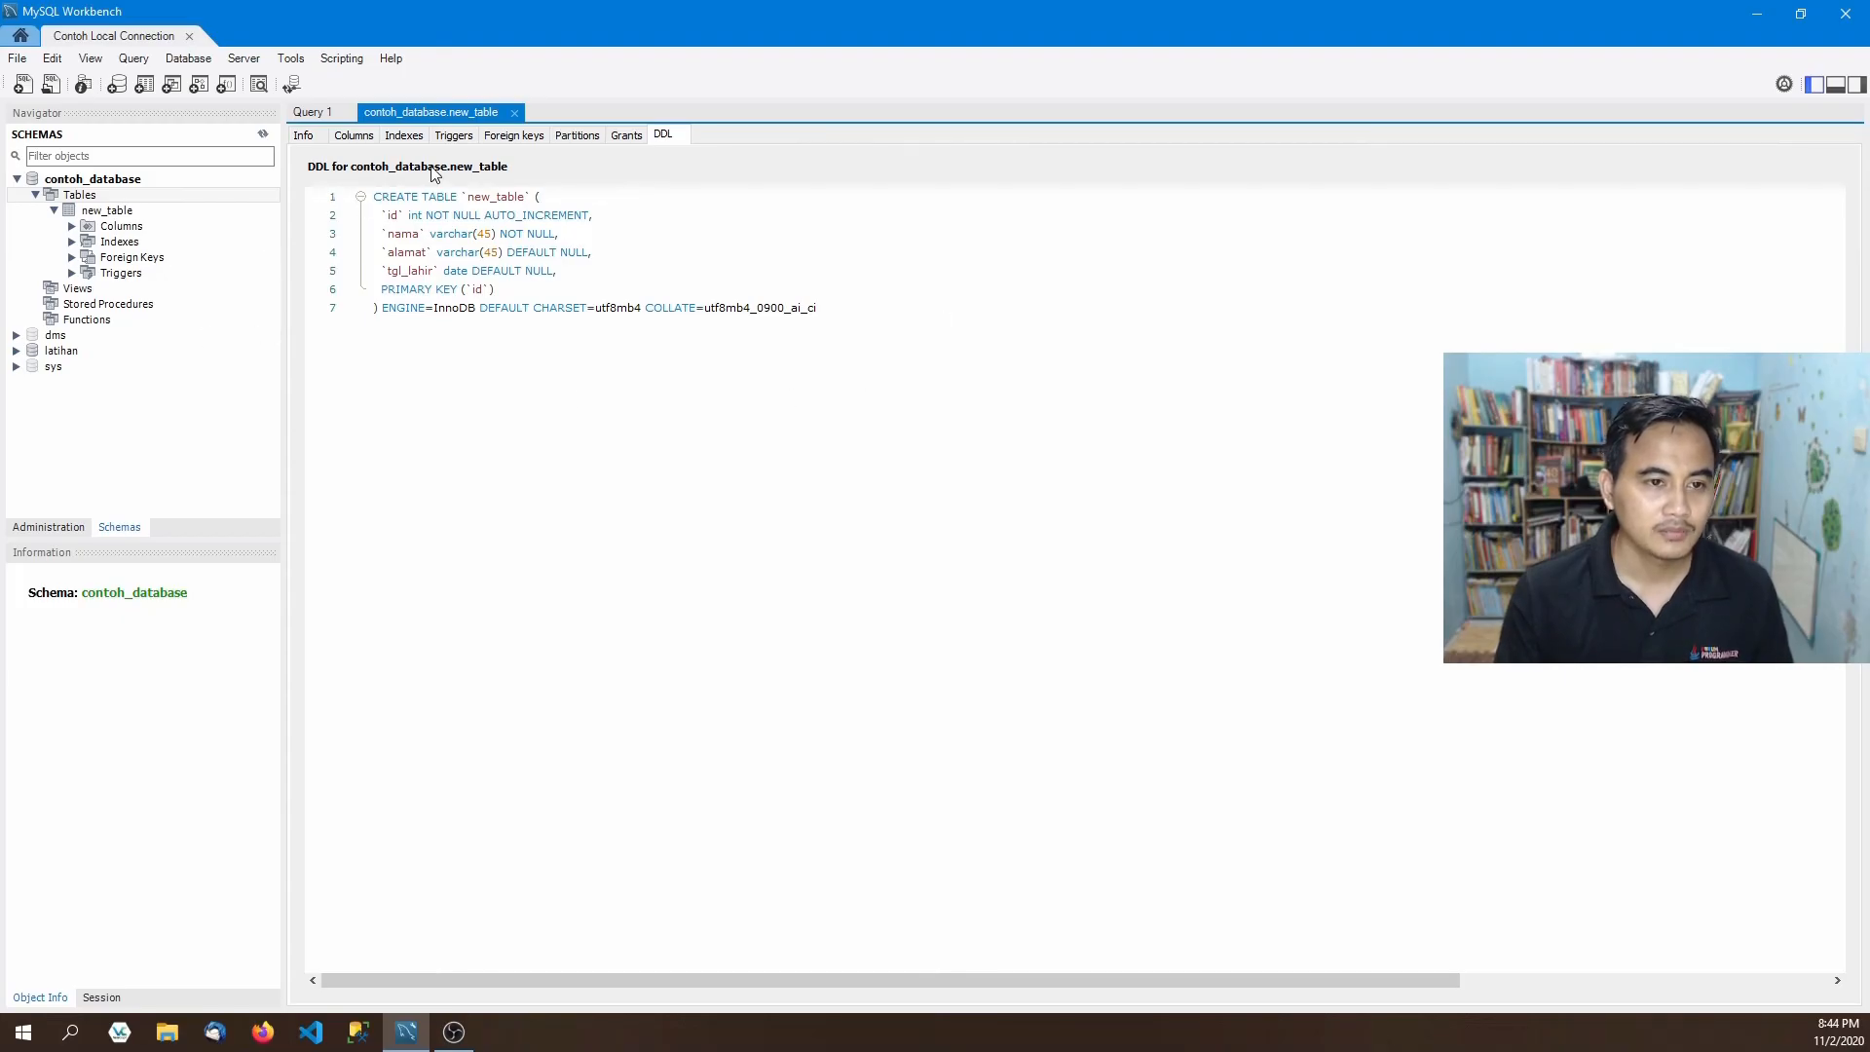
Close new_table's information view, review its columns, indexes, foreign keys and triggers in the table editor, and close the editor.
left_click(514, 113)
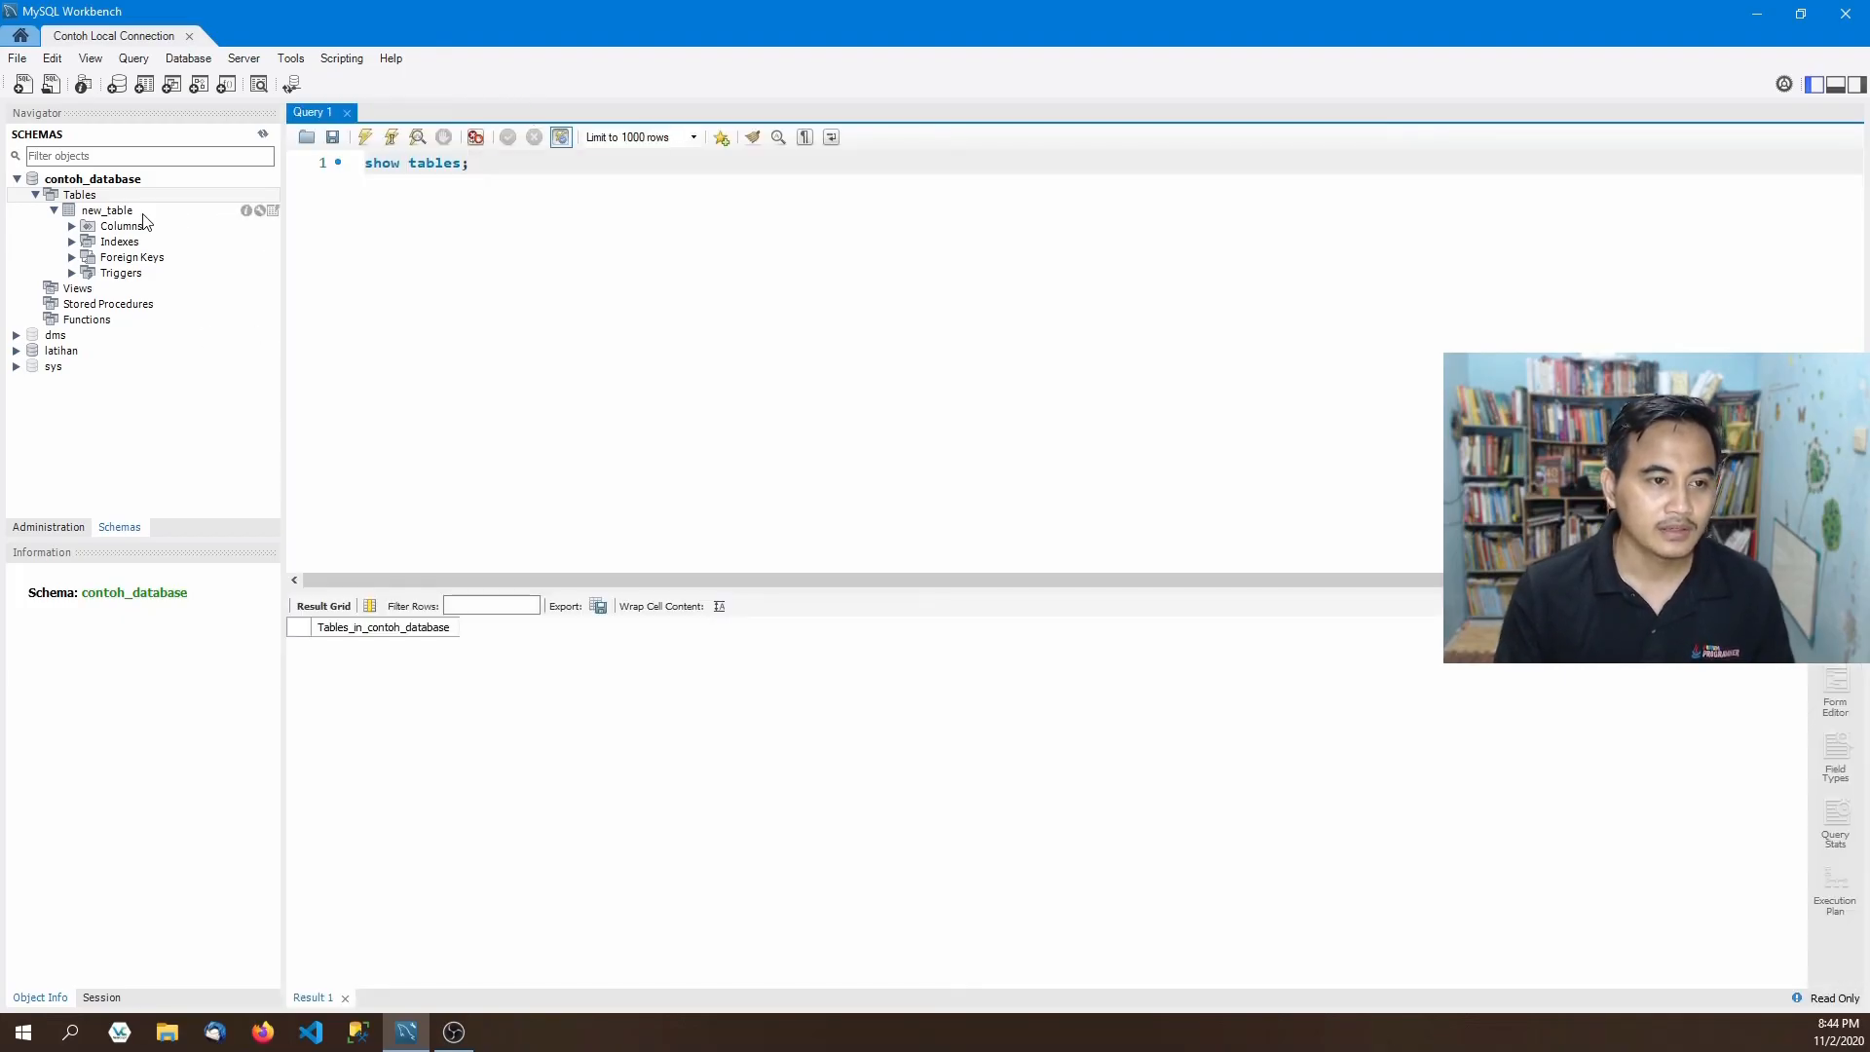
mouse_move(191, 211)
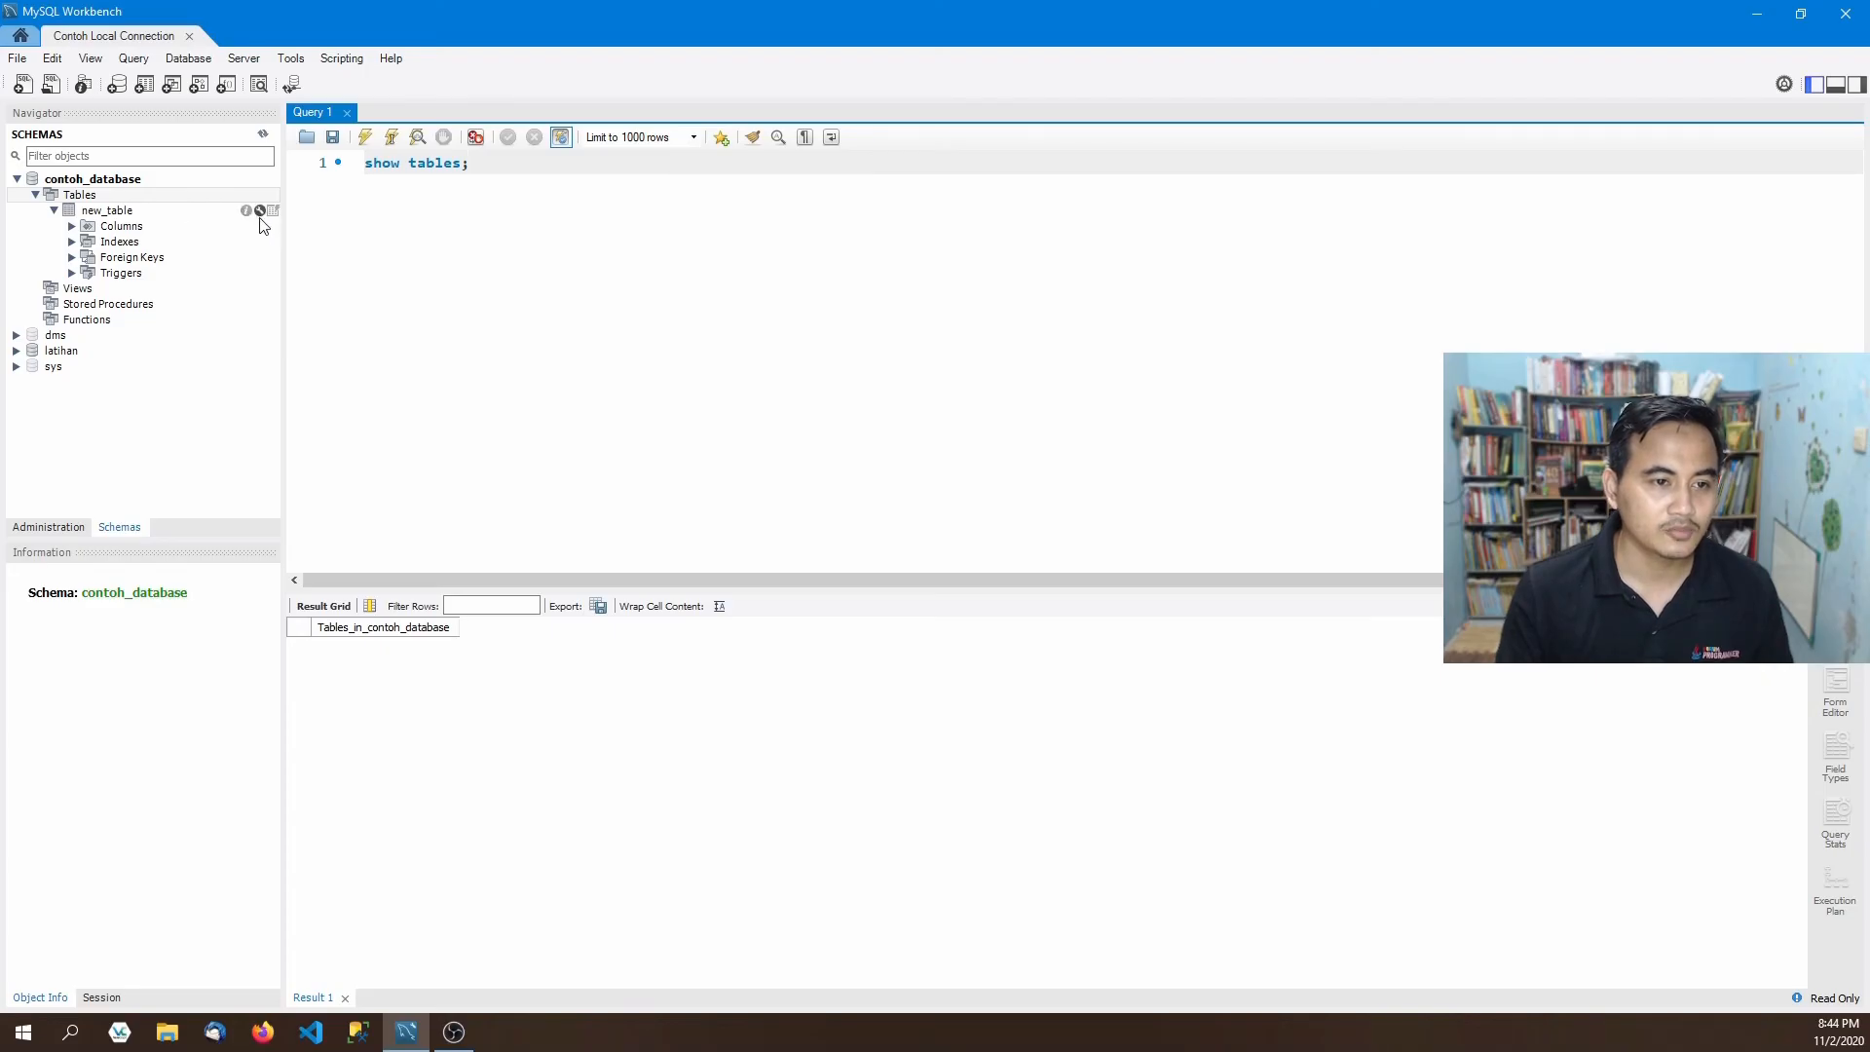
left_click(260, 210)
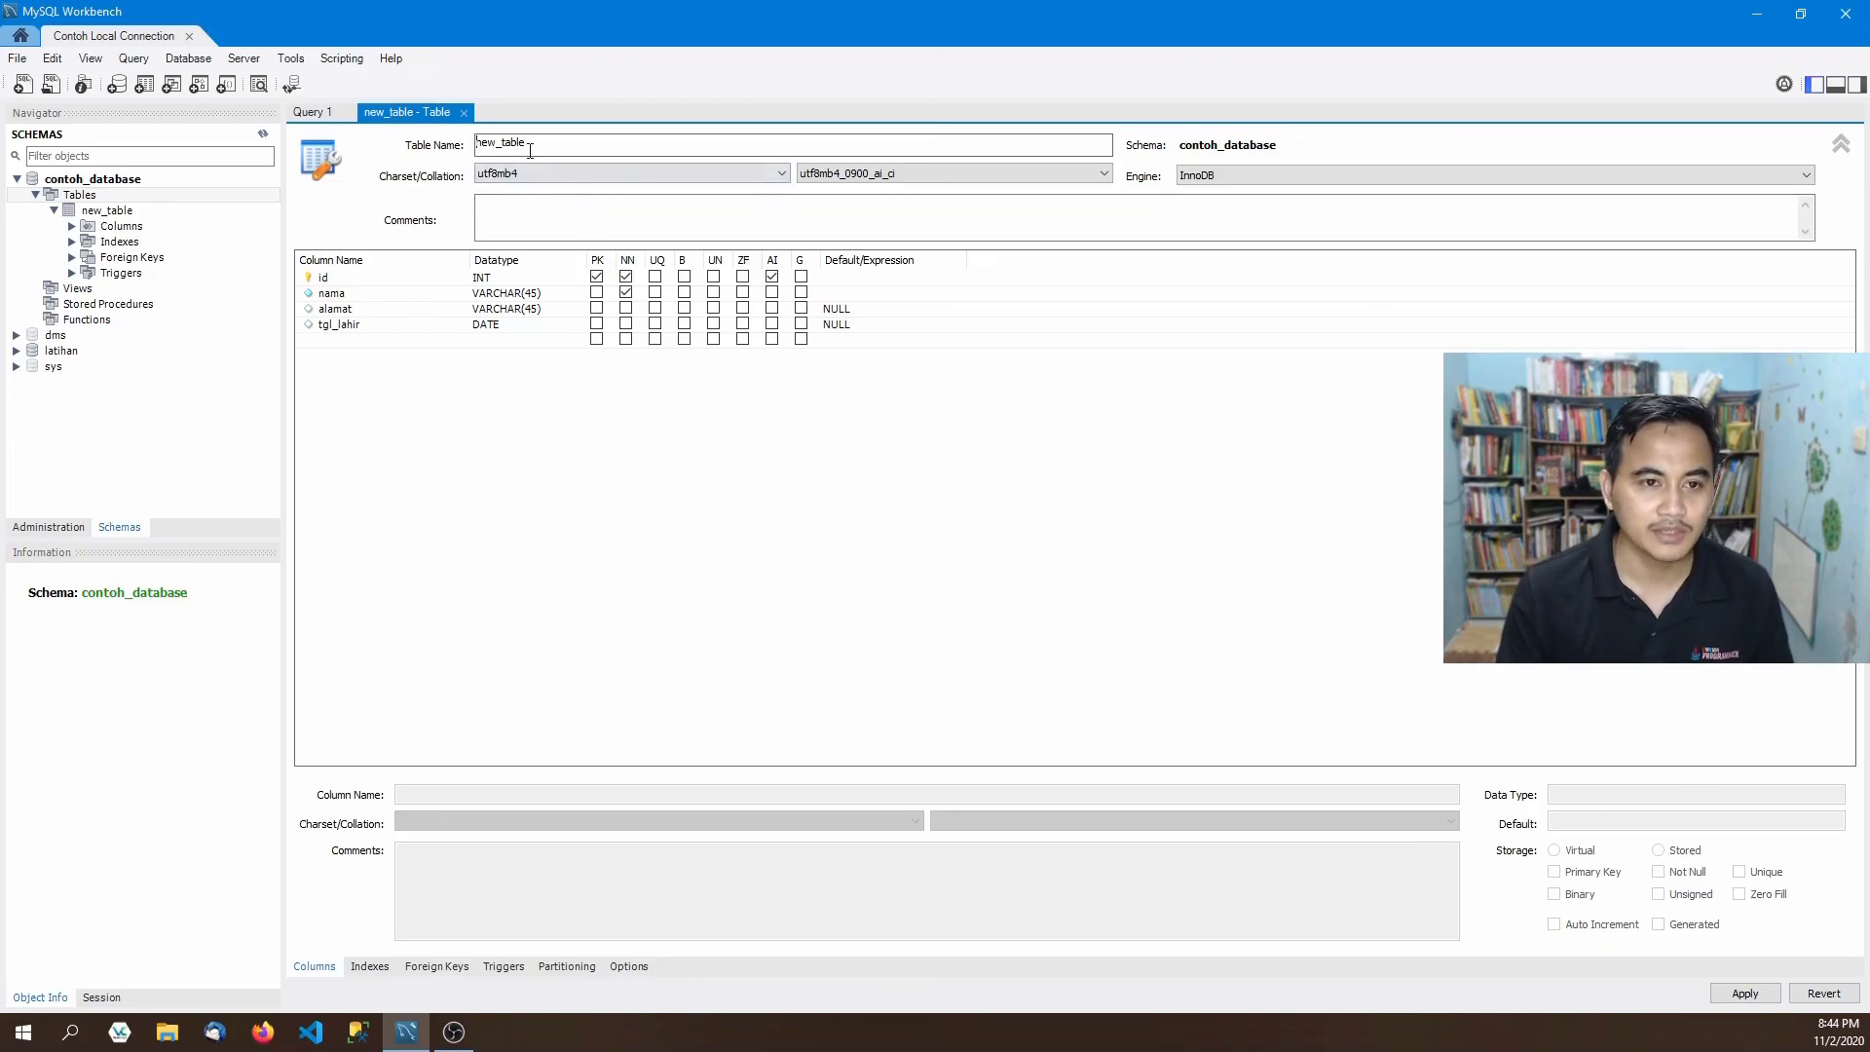
left_click(560, 436)
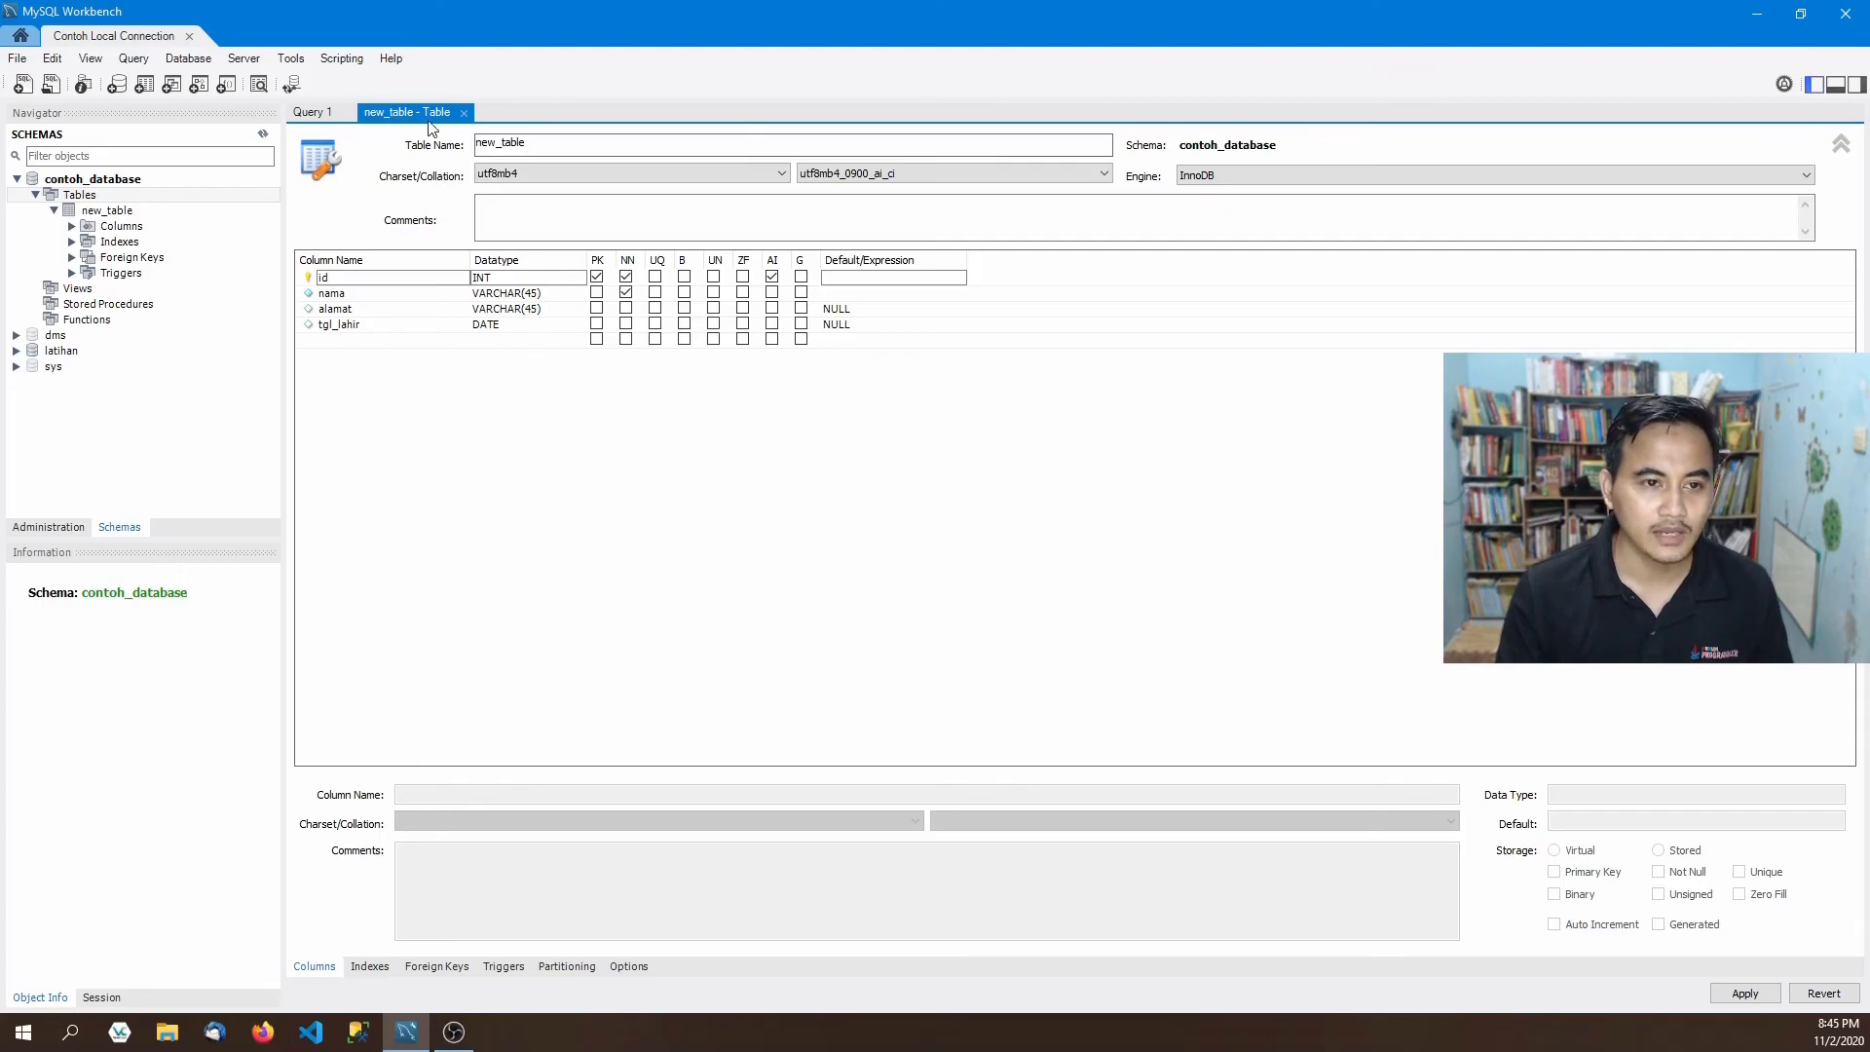
left_click(362, 967)
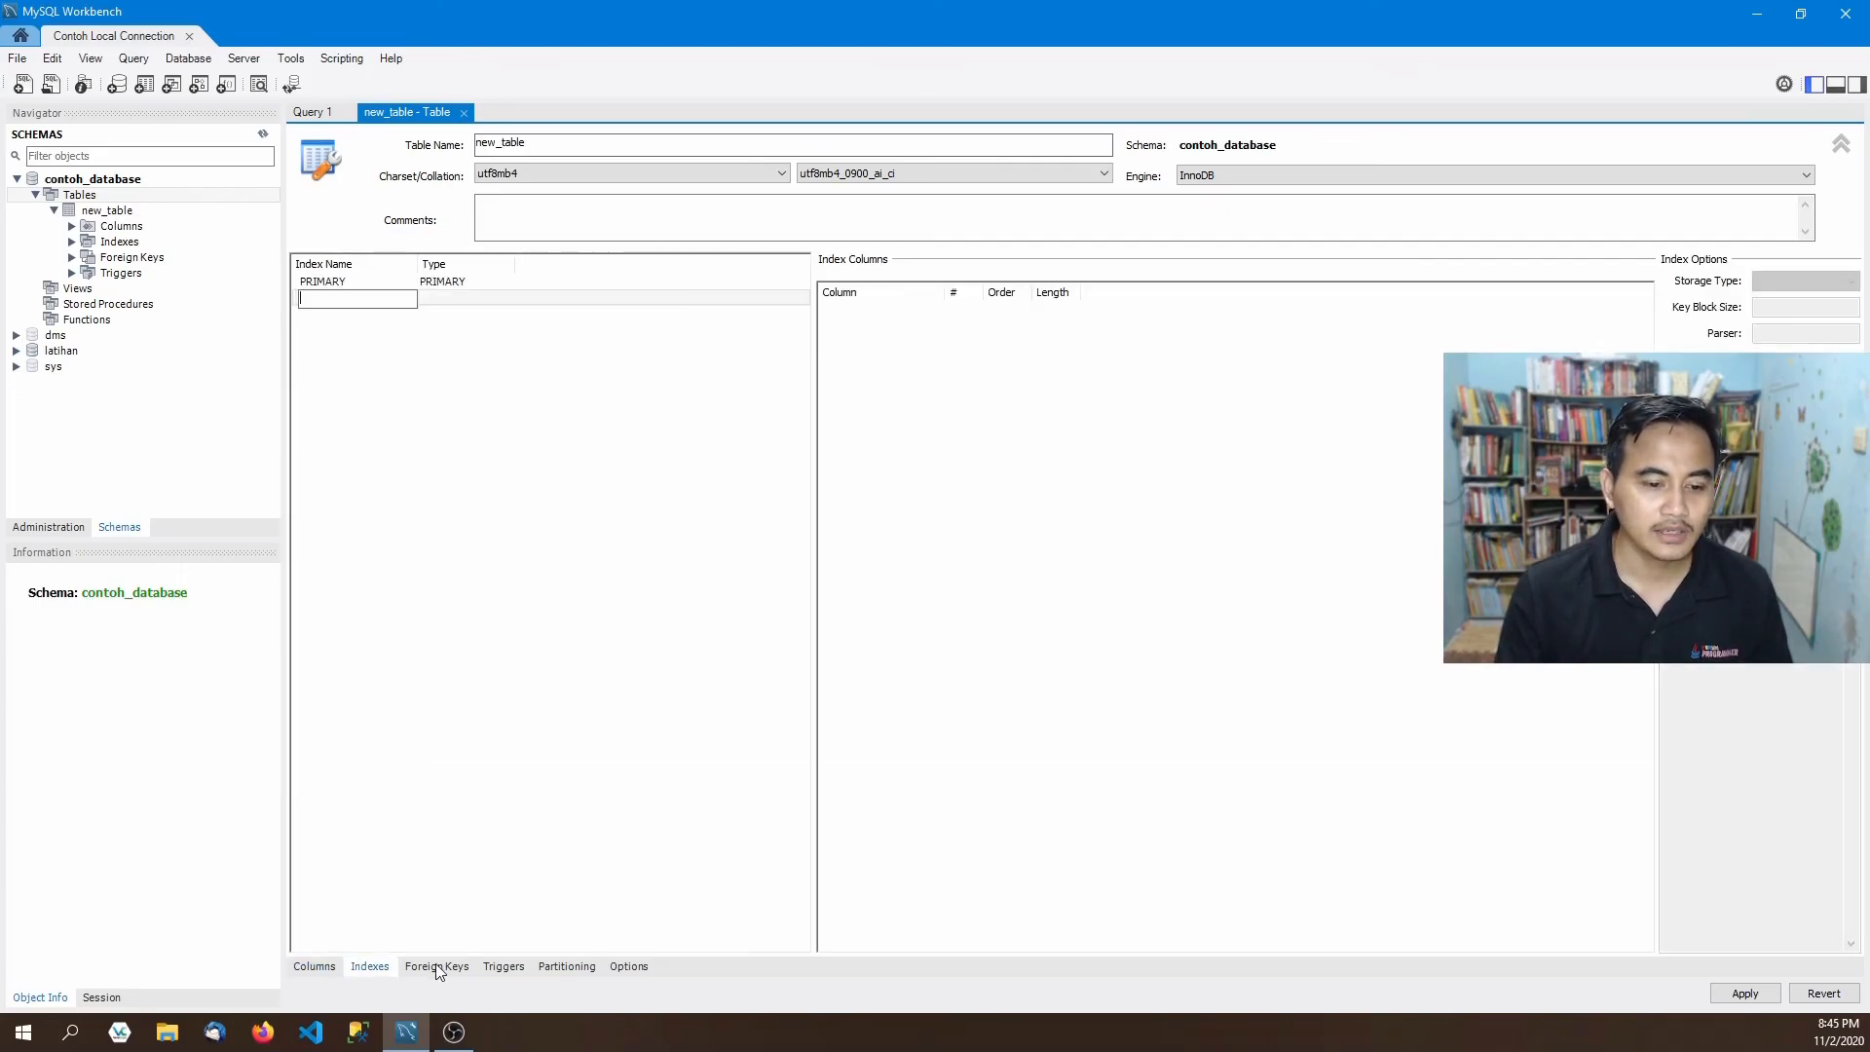
left_click(435, 964)
left_click(502, 968)
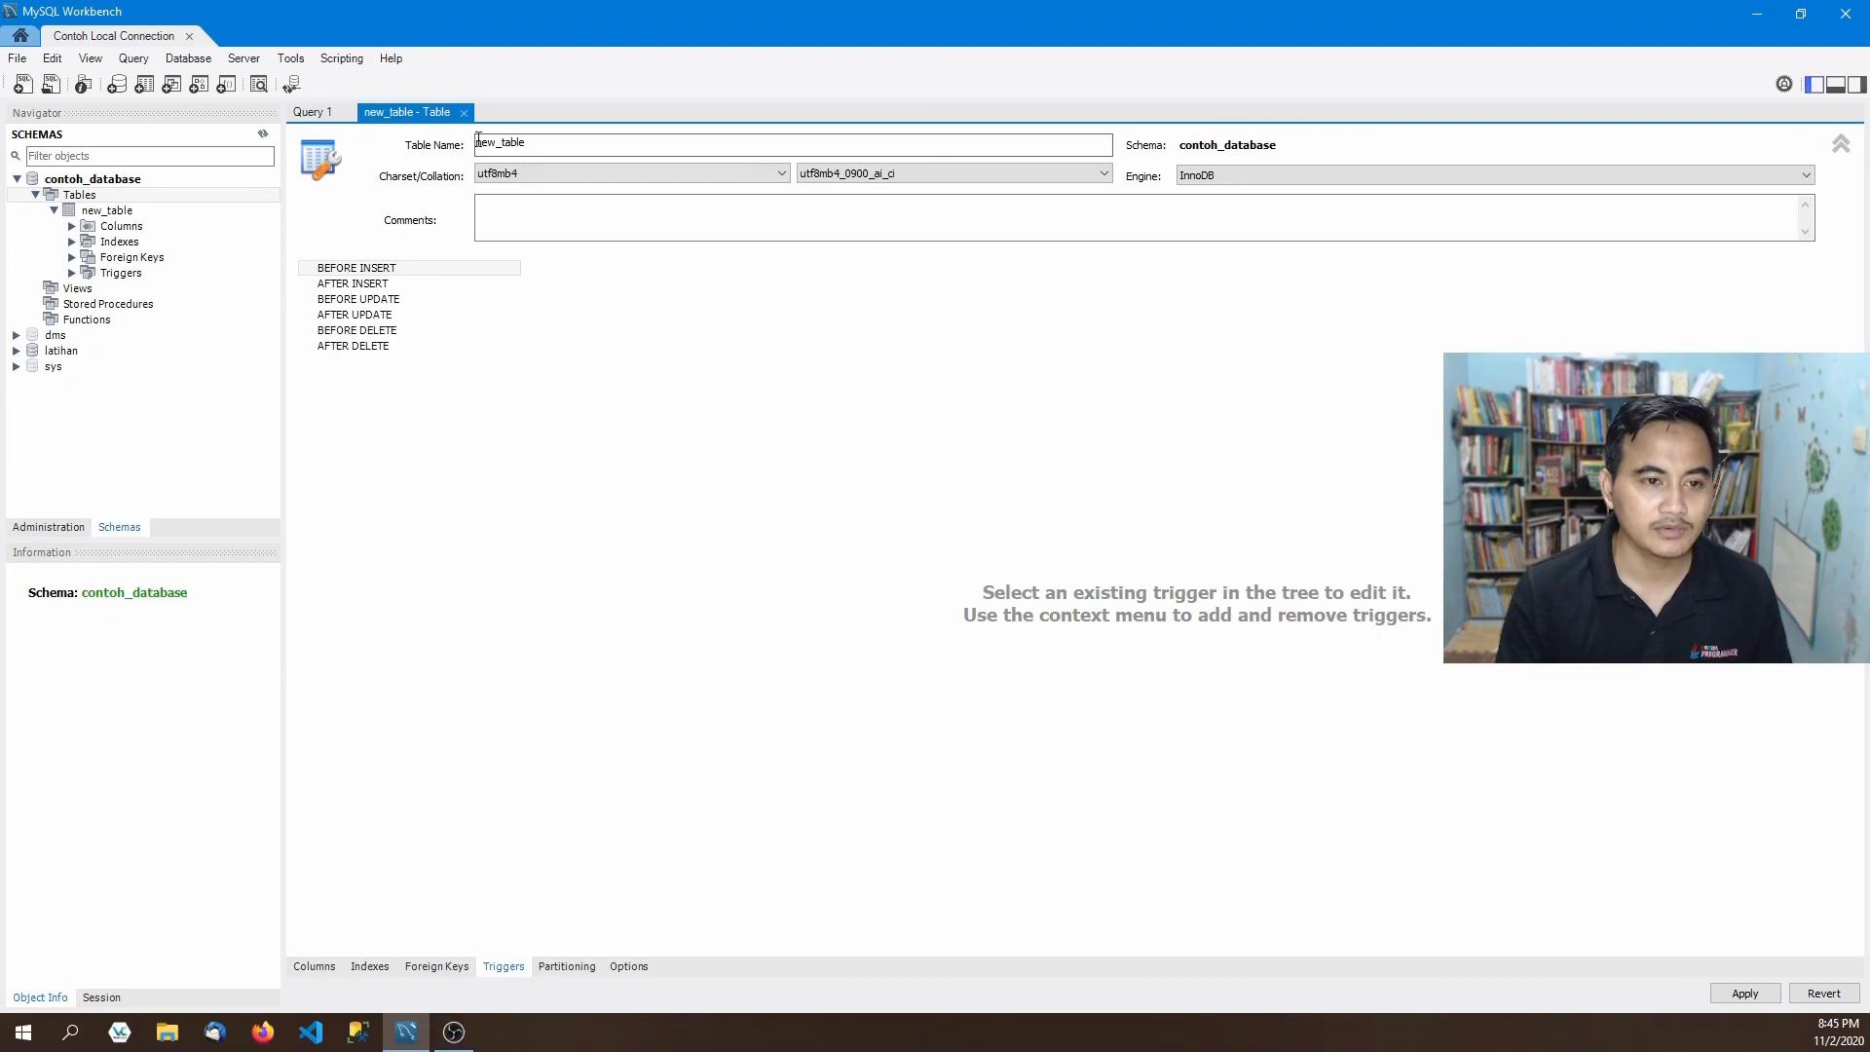
left_click(464, 113)
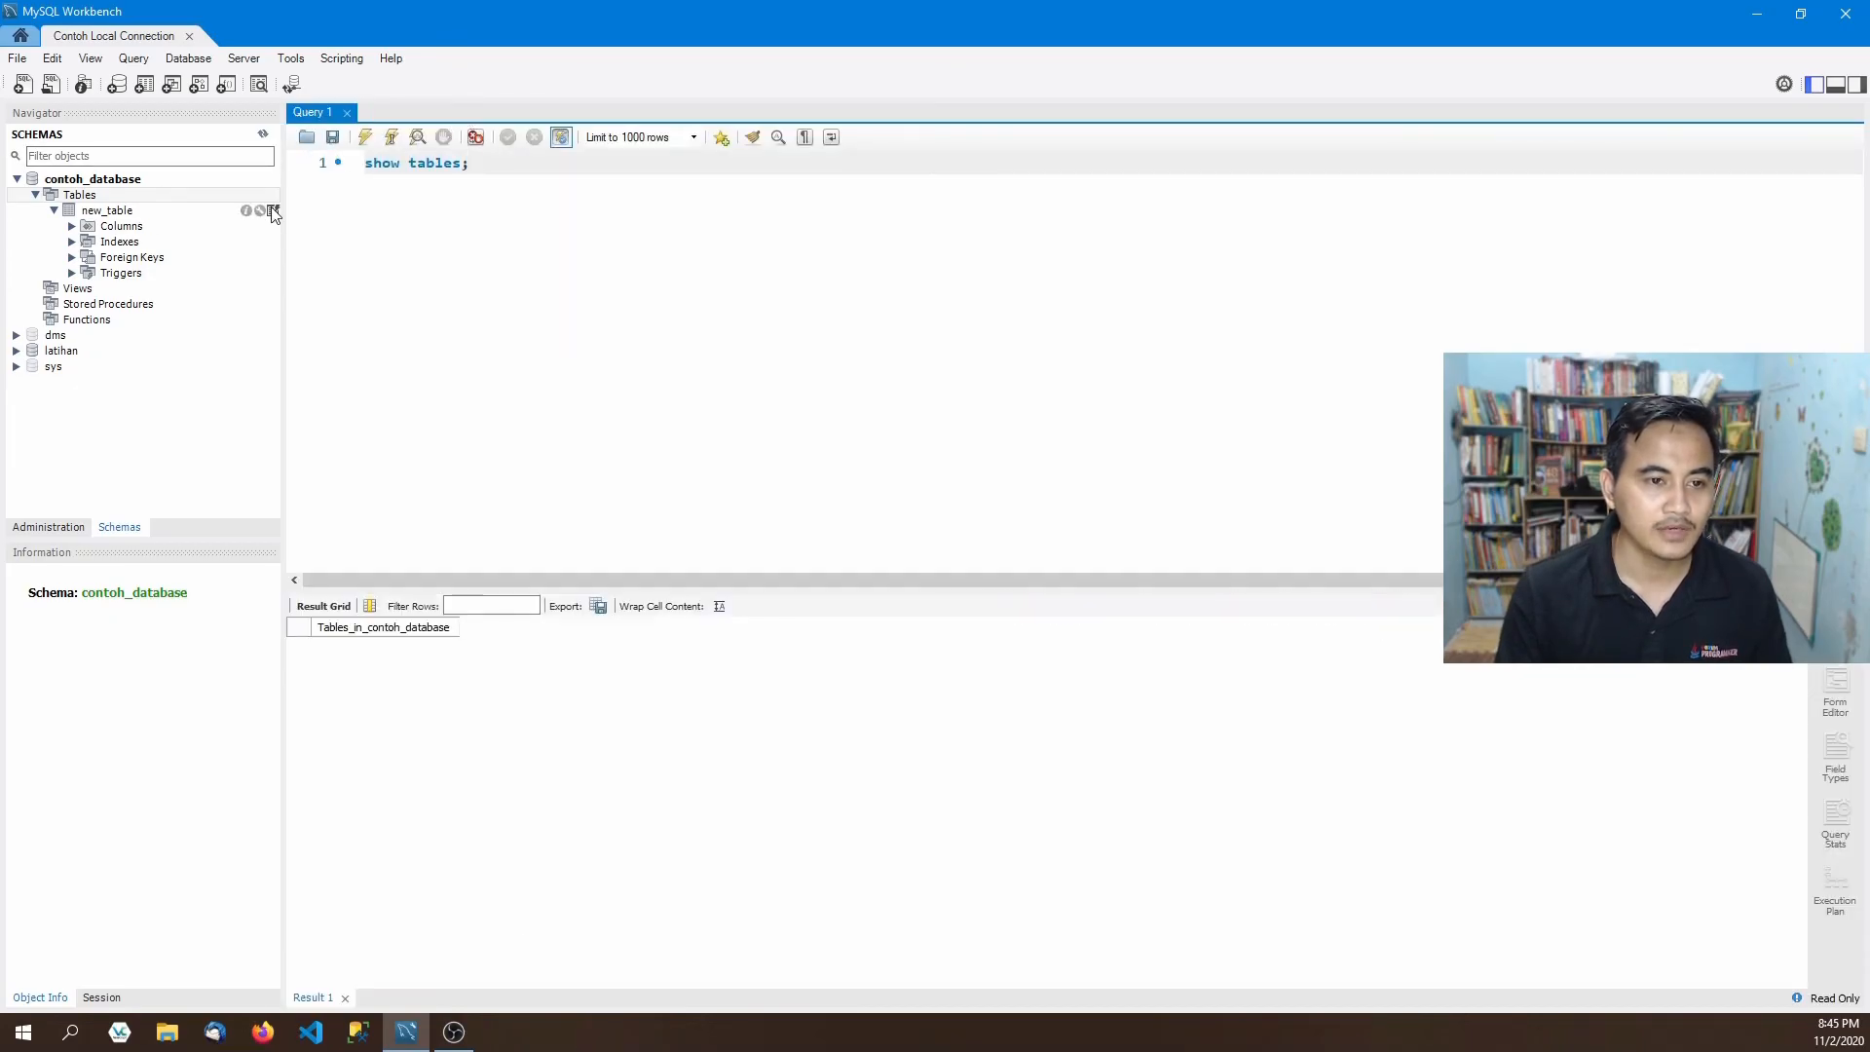
View all rows of new_table, close that query, and expand the table's columns and indexes in the schema tree.
left_click(274, 211)
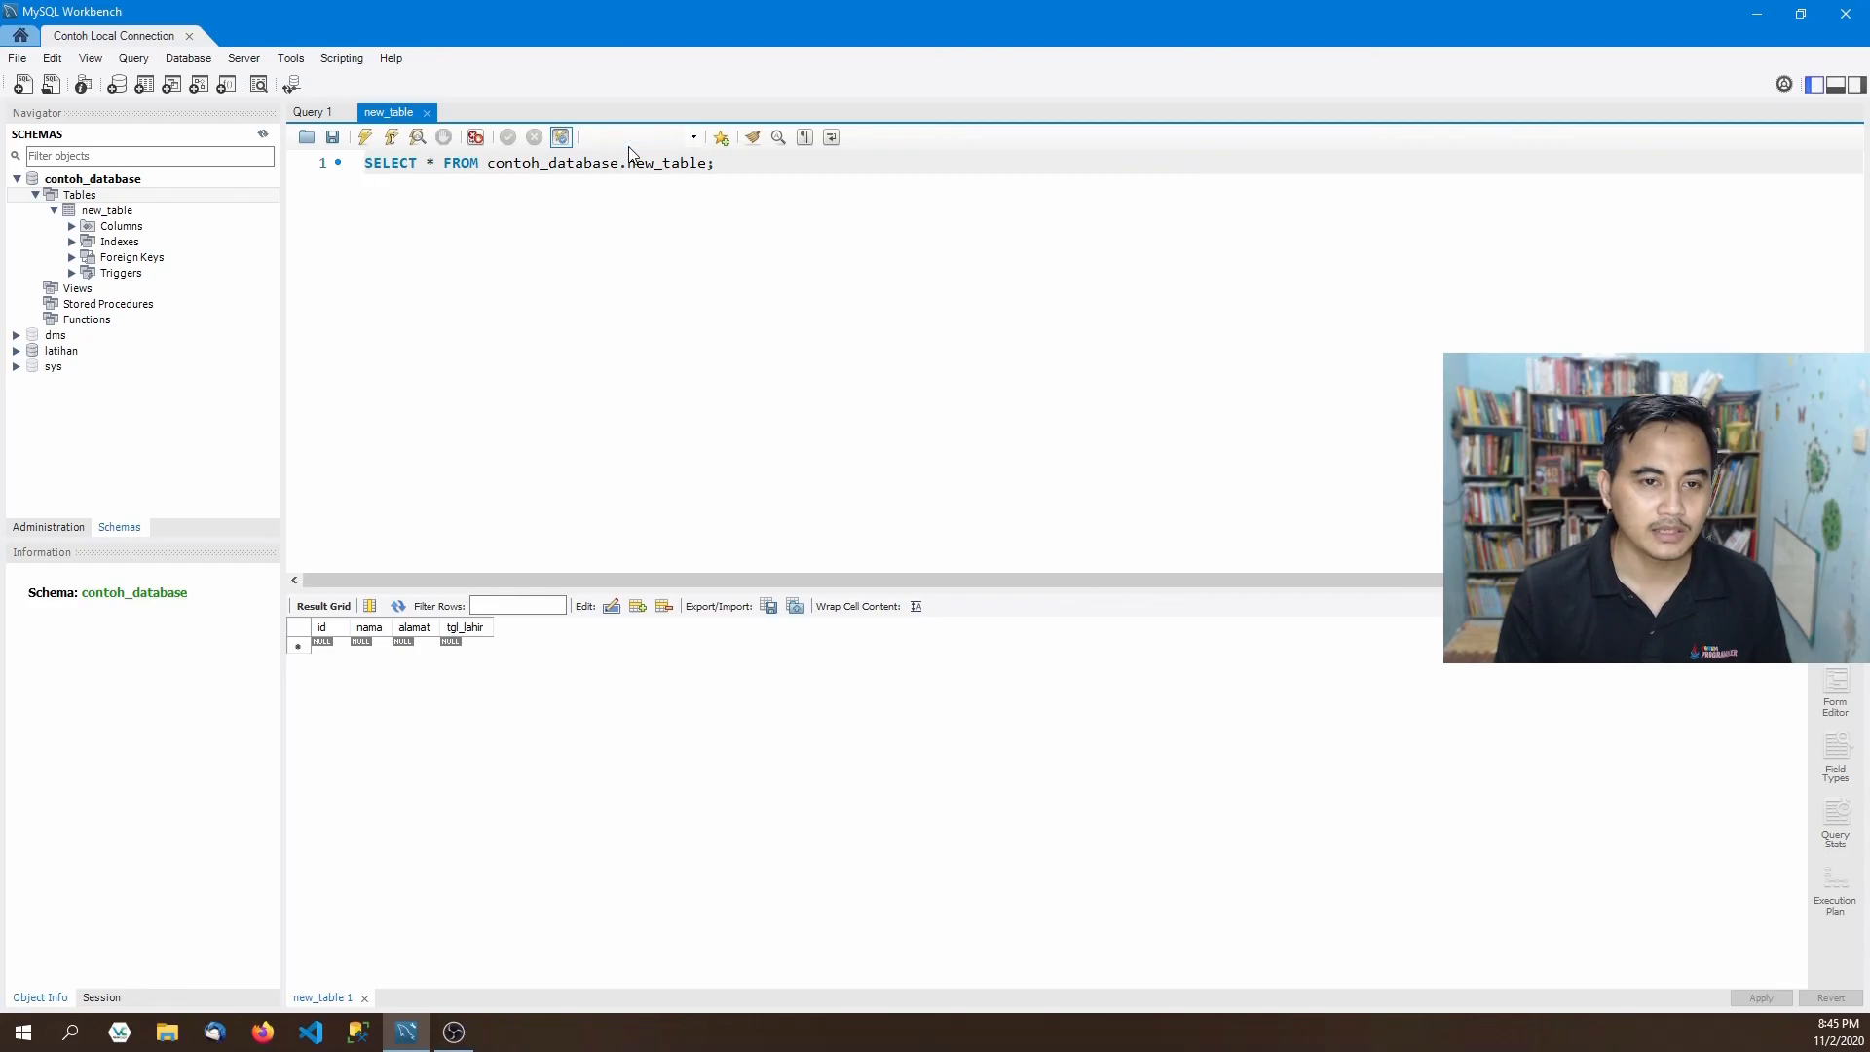
left_click(427, 113)
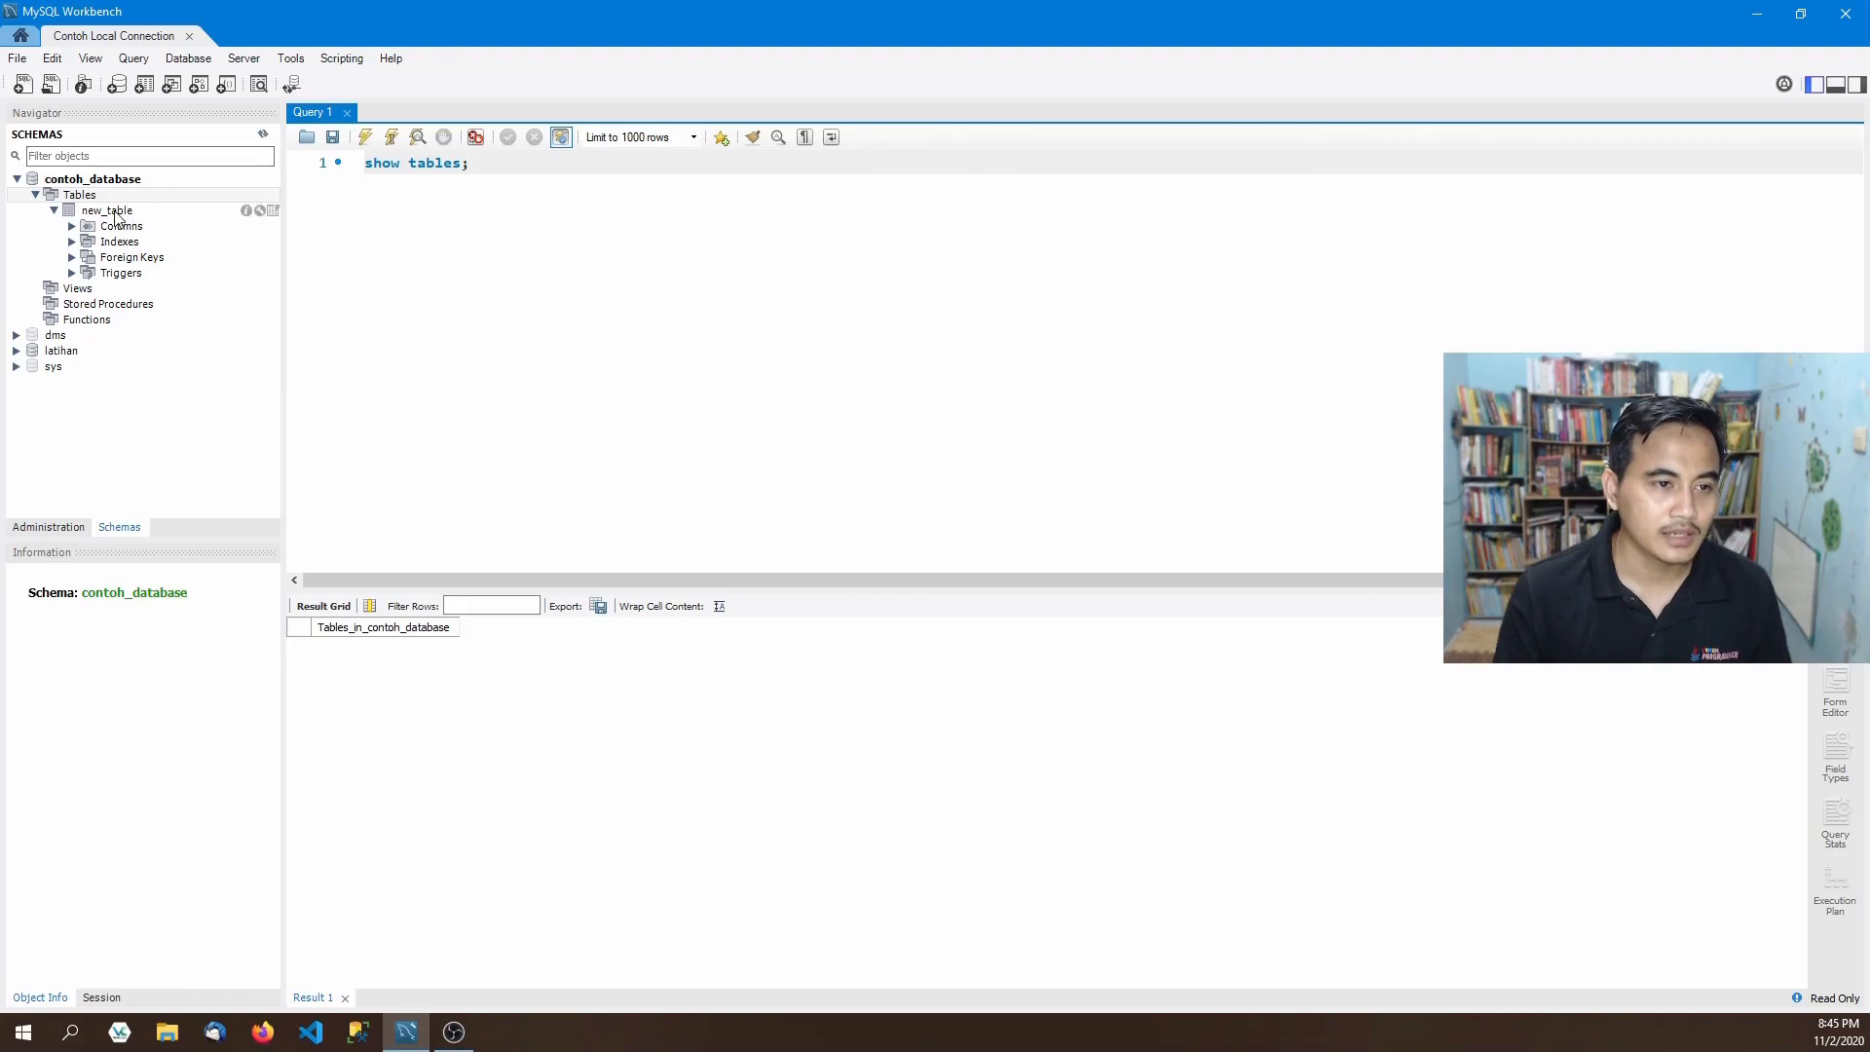
left_click(72, 226)
left_click(72, 305)
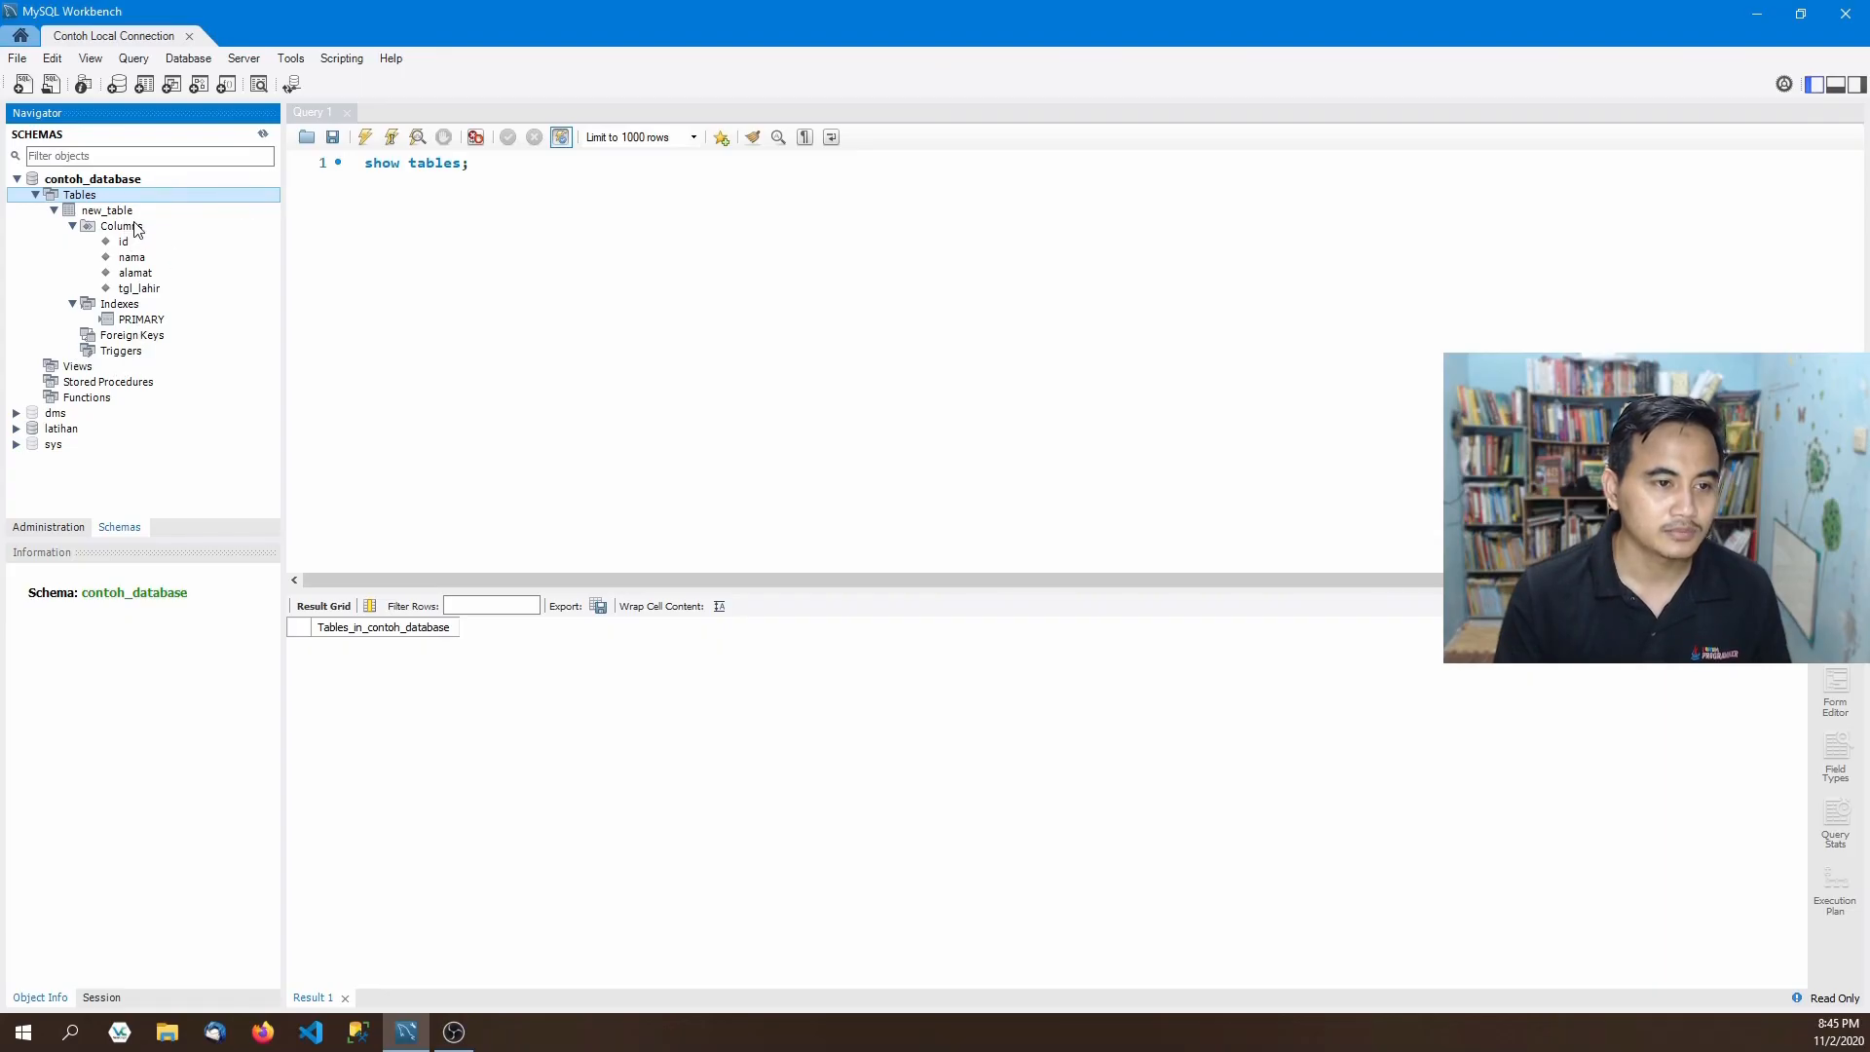
Review the commands available for new_table, including the Create Table Like templates, and view its definition with Alter Table before closing it.
left_click(119, 212)
right_click(118, 213)
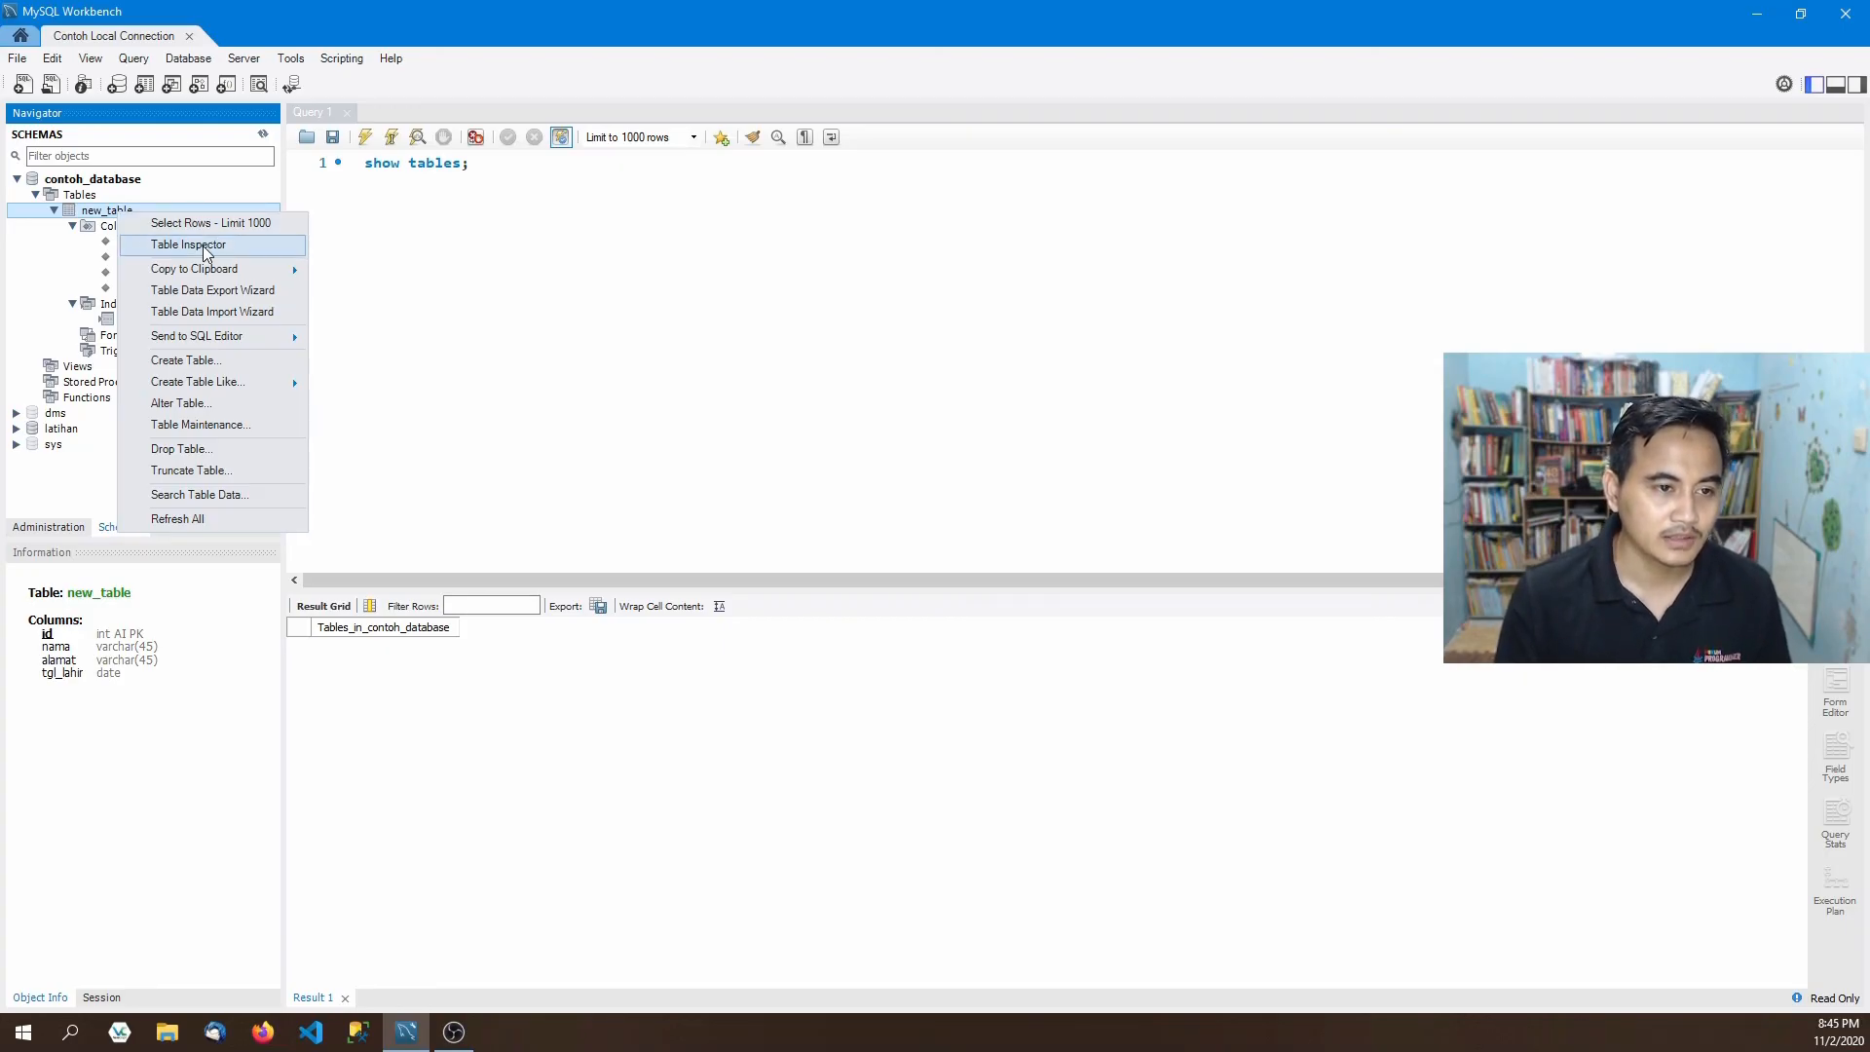
mouse_move(213, 277)
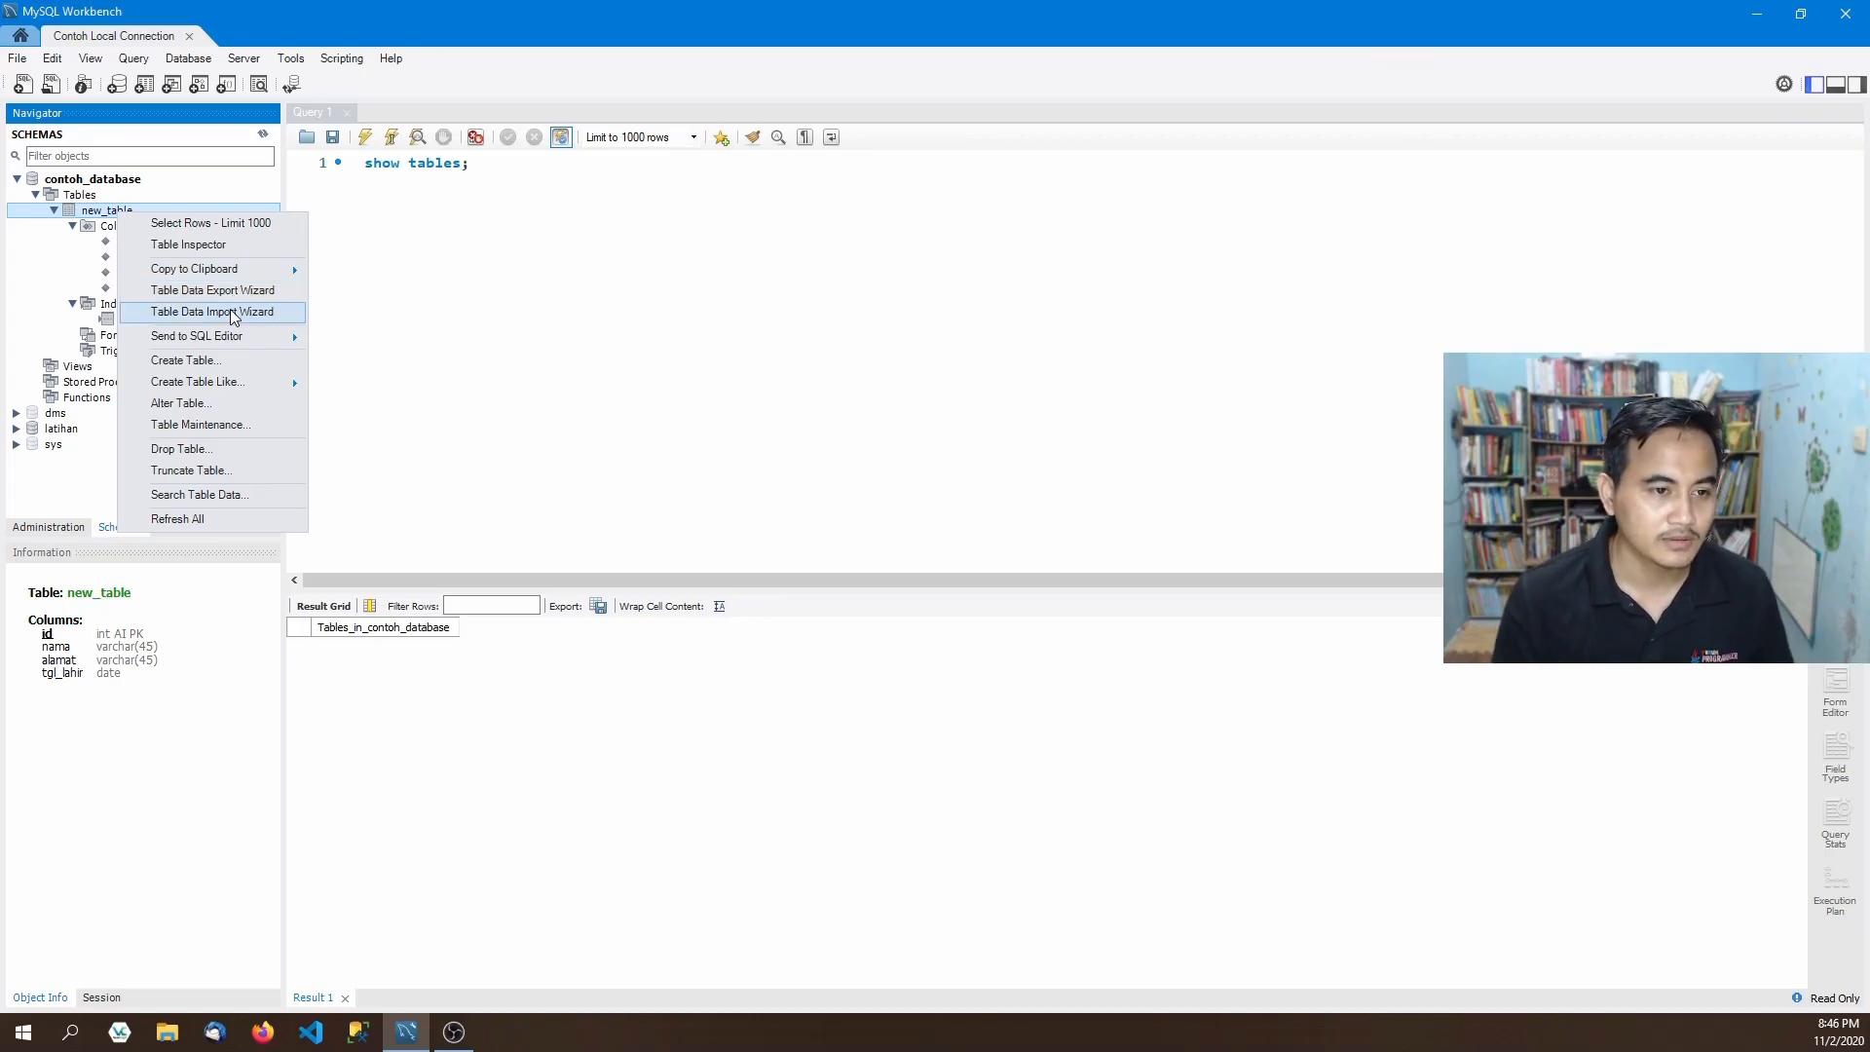
mouse_move(234, 343)
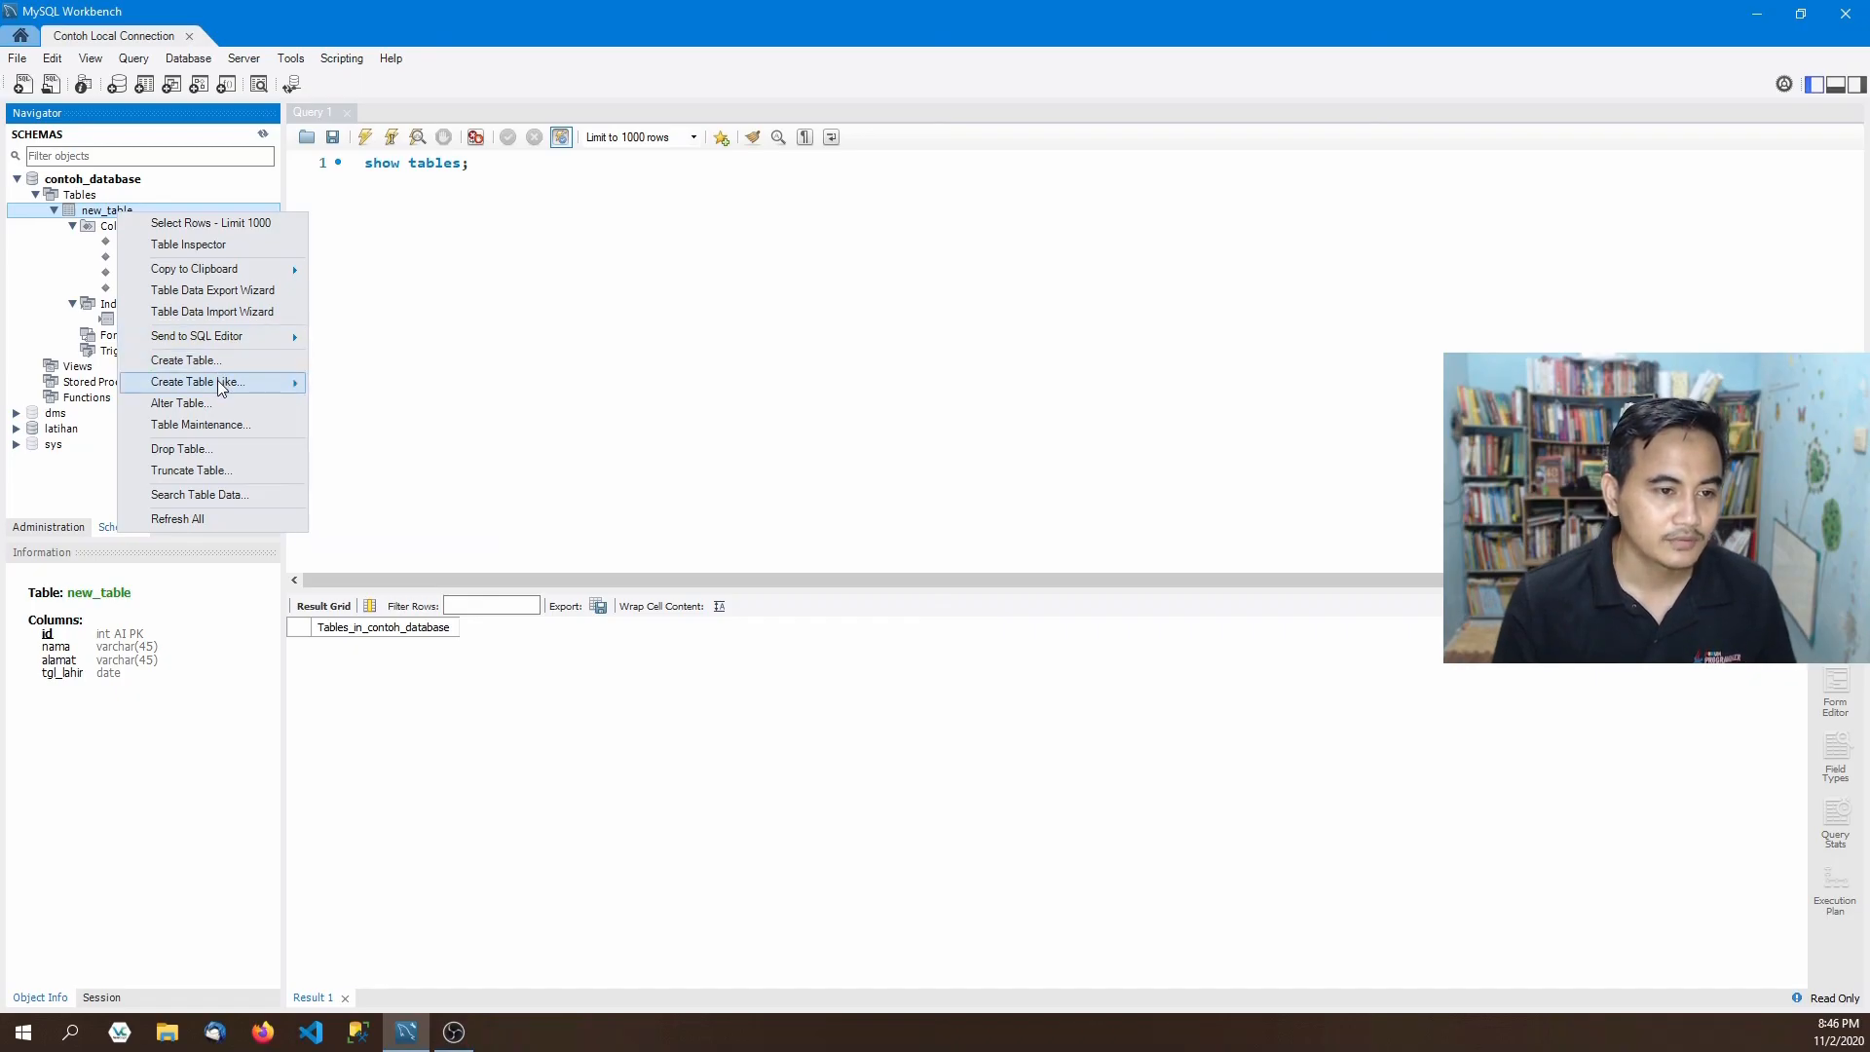
mouse_move(220, 386)
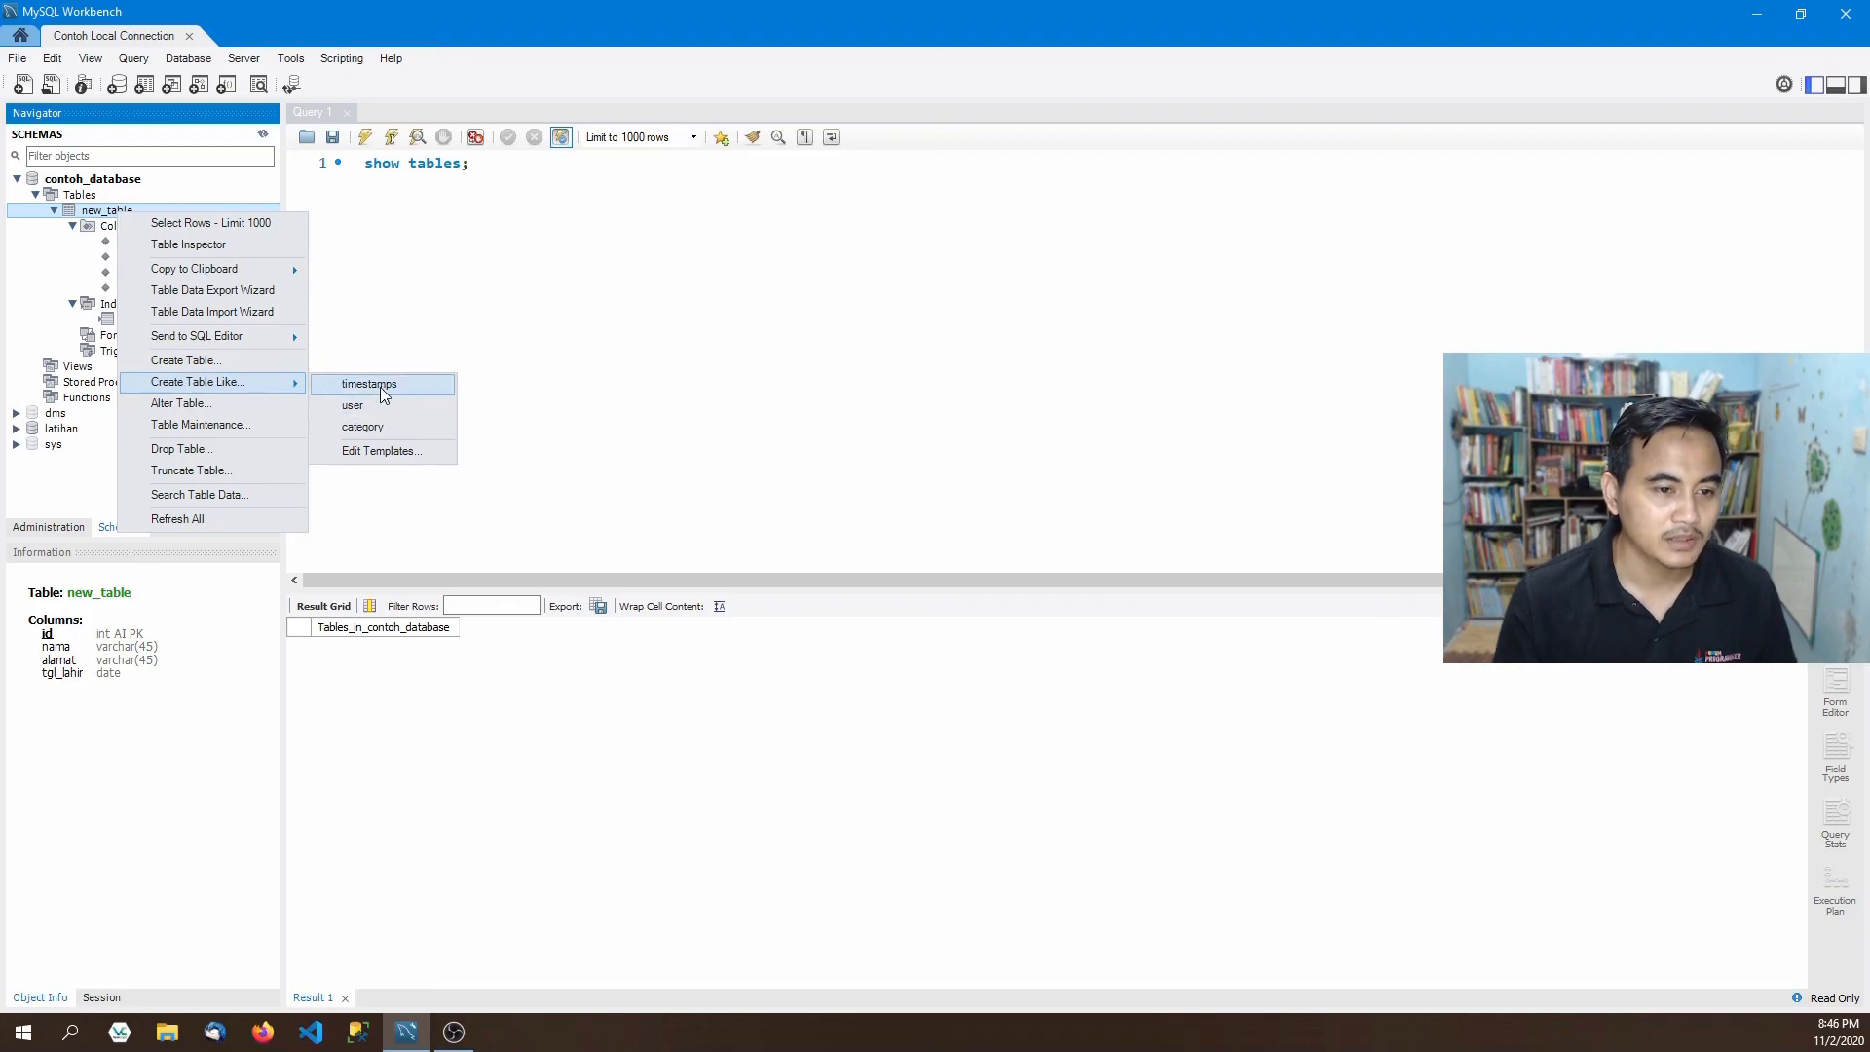
left_click(195, 403)
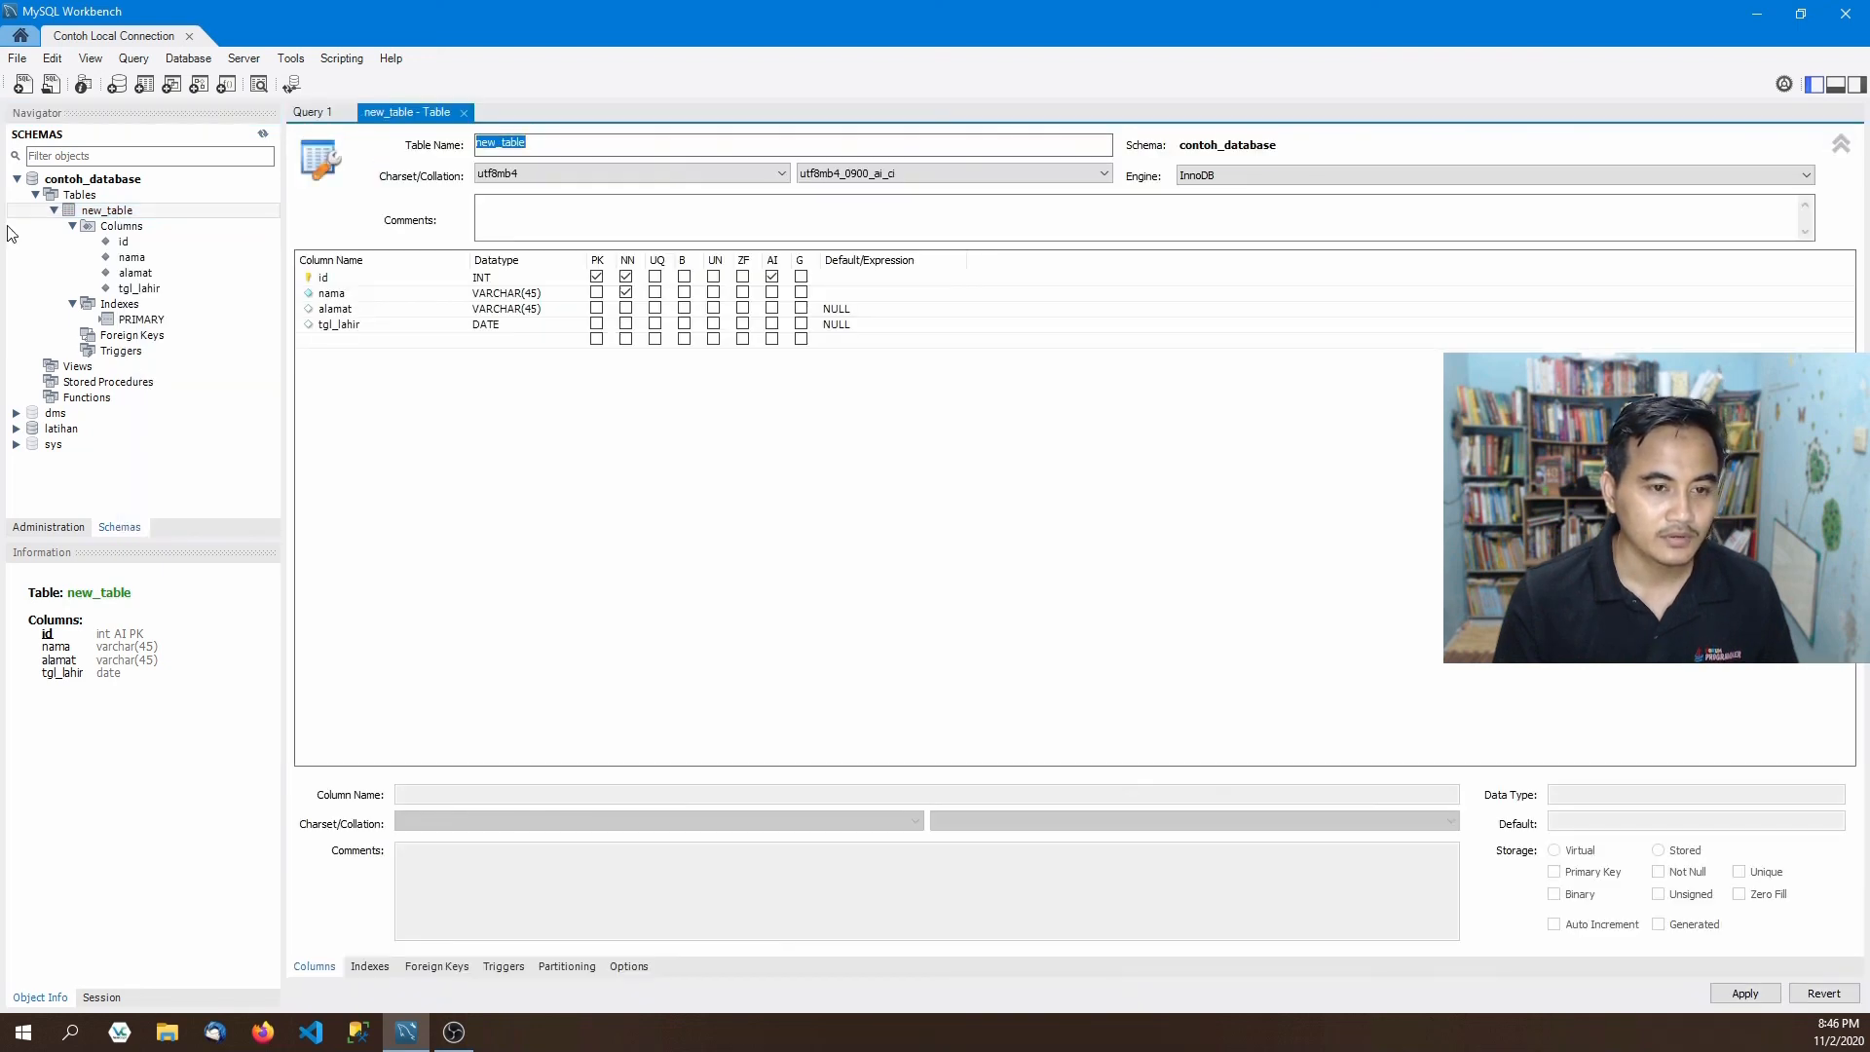
left_click(463, 114)
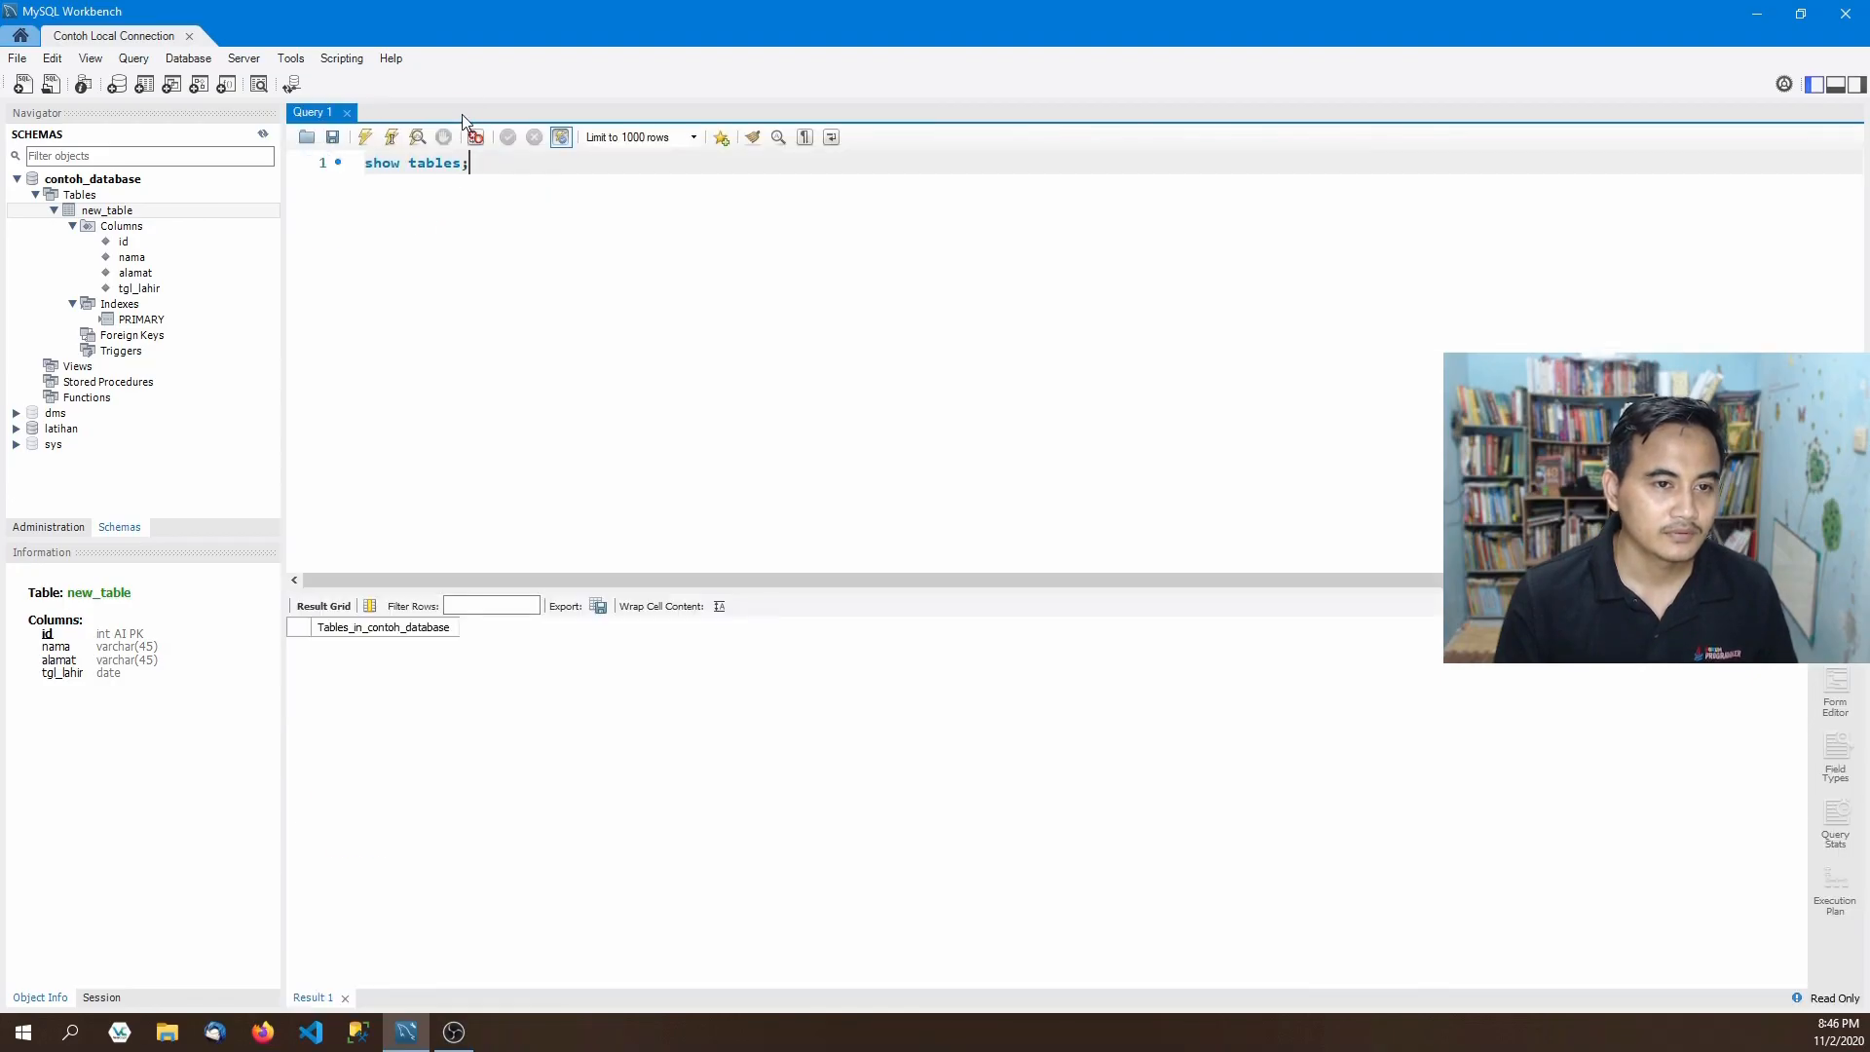
right_click(105, 210)
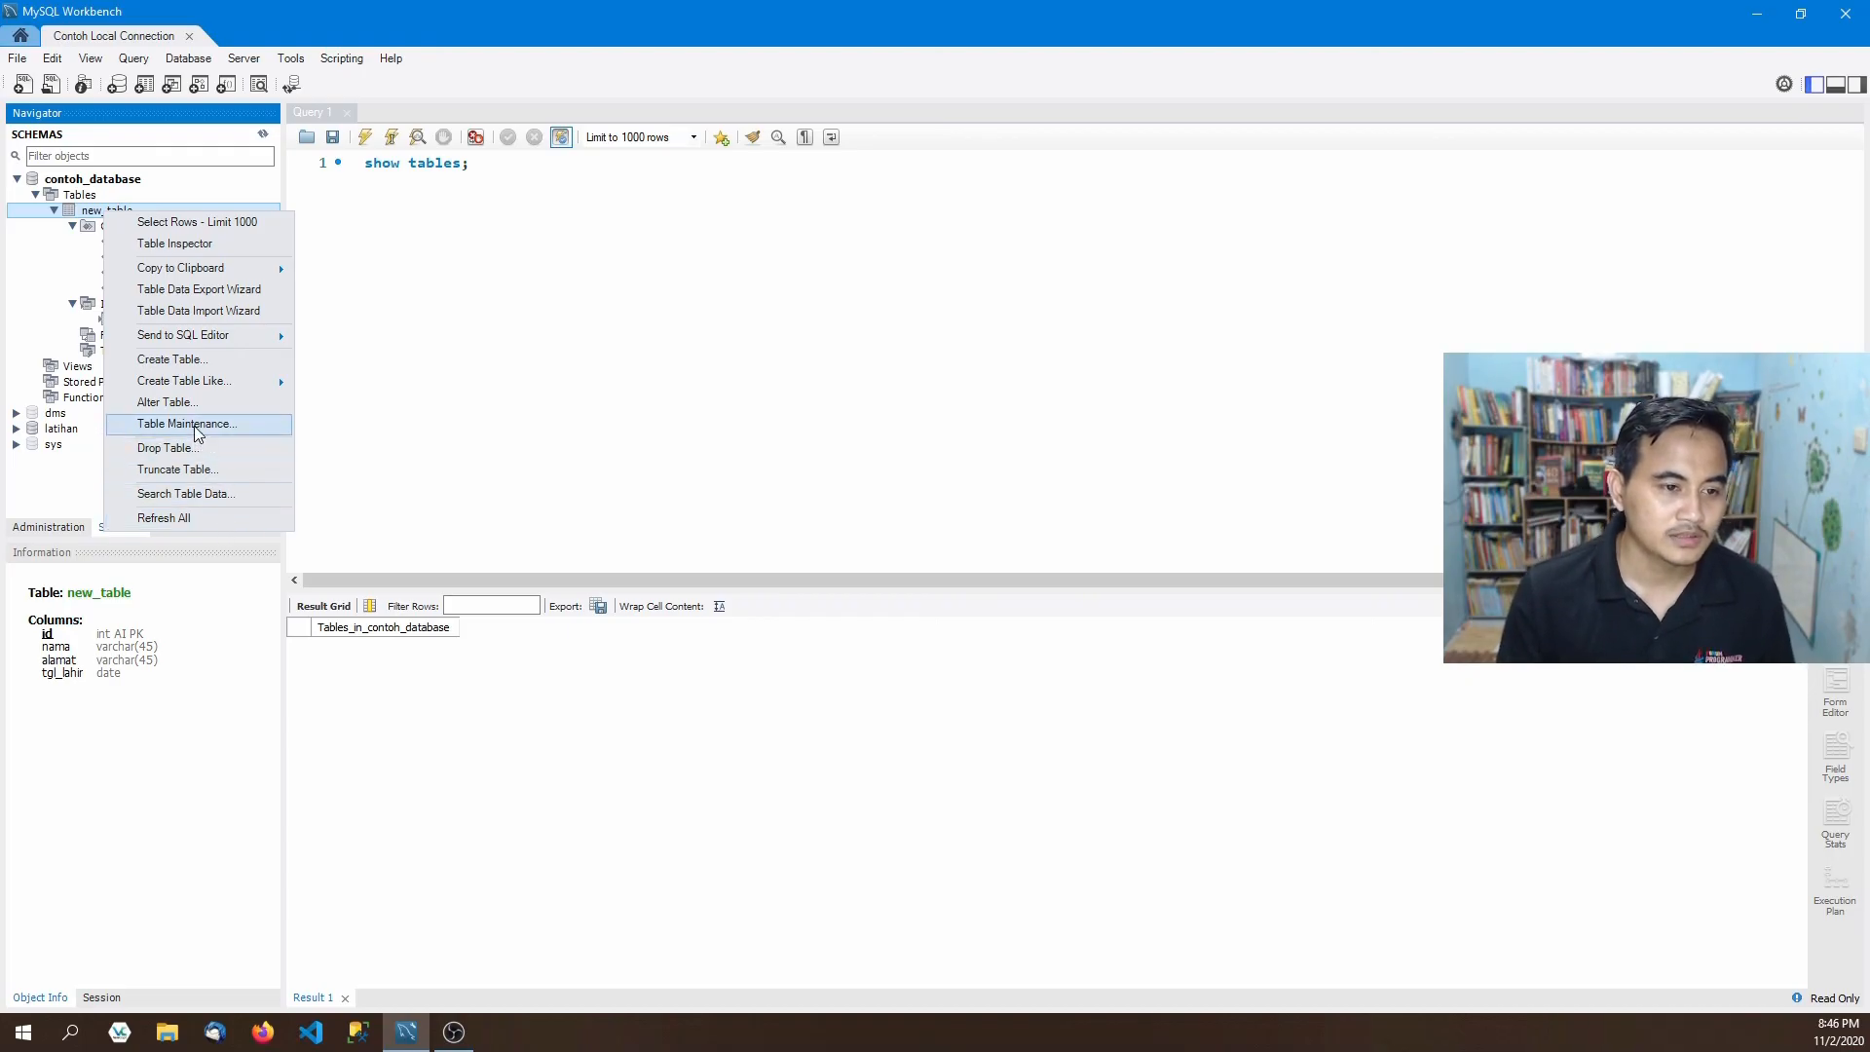
left_click(551, 303)
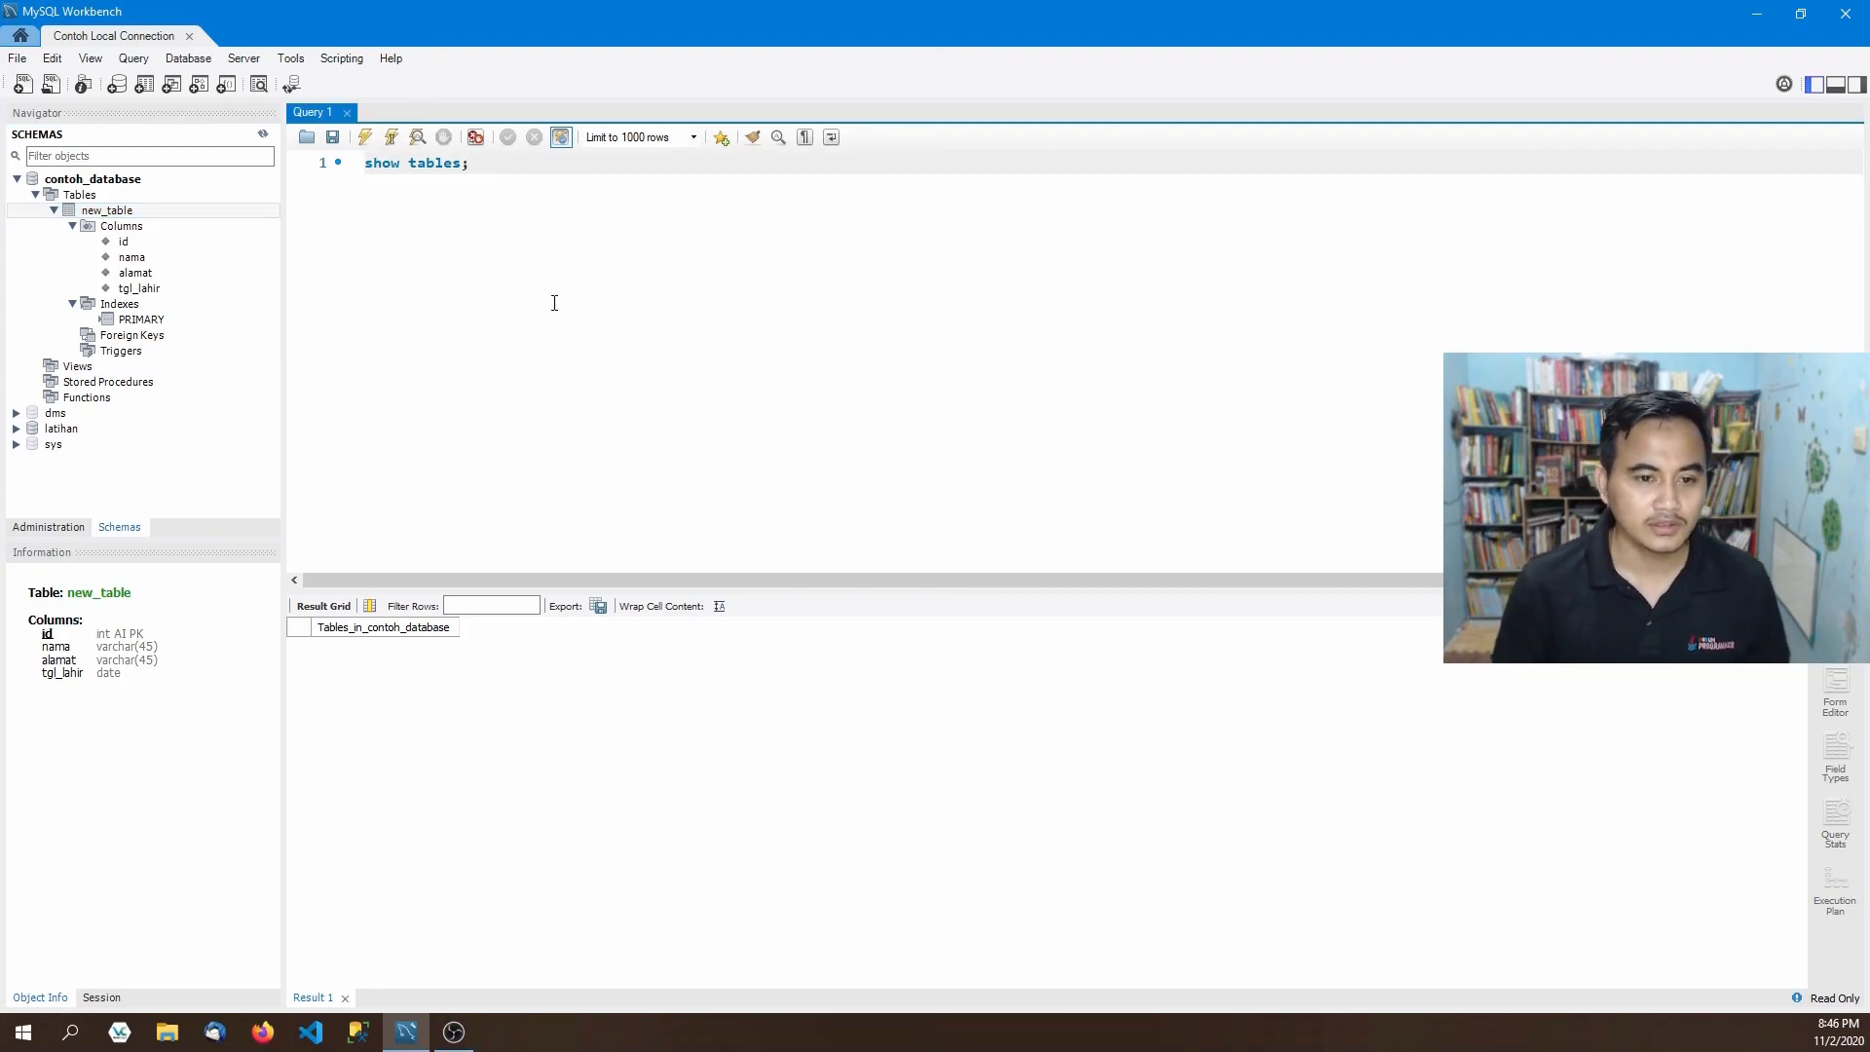